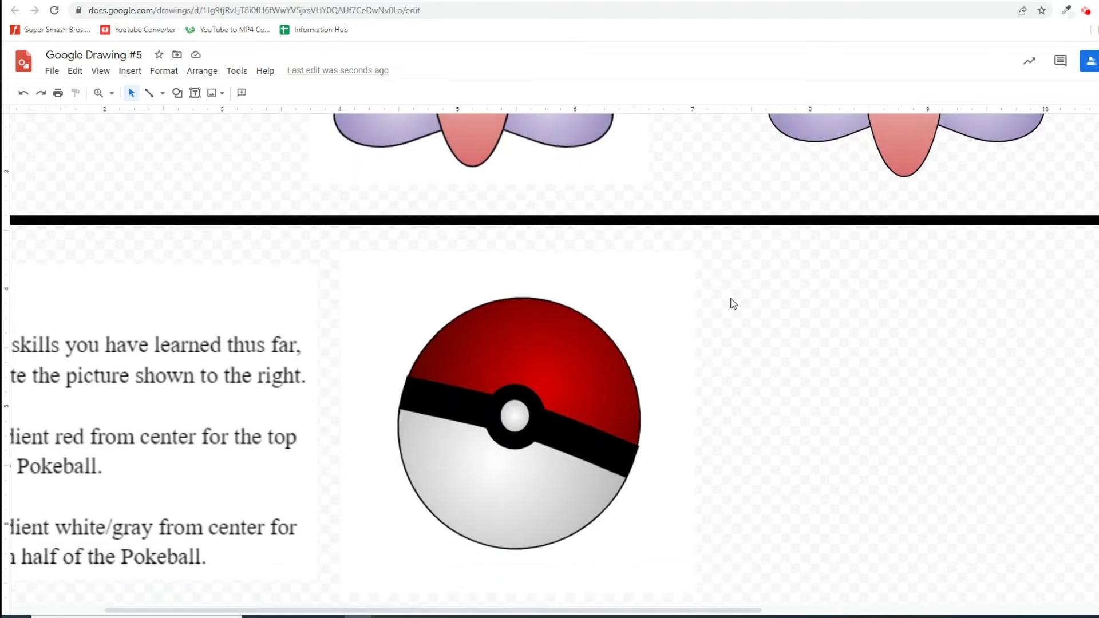
# Draw a circle beside the Drill 2 Pokeball reference, about the same size as the reference ball, and fill it white.
pyautogui.scroll(-2, 728, 303)
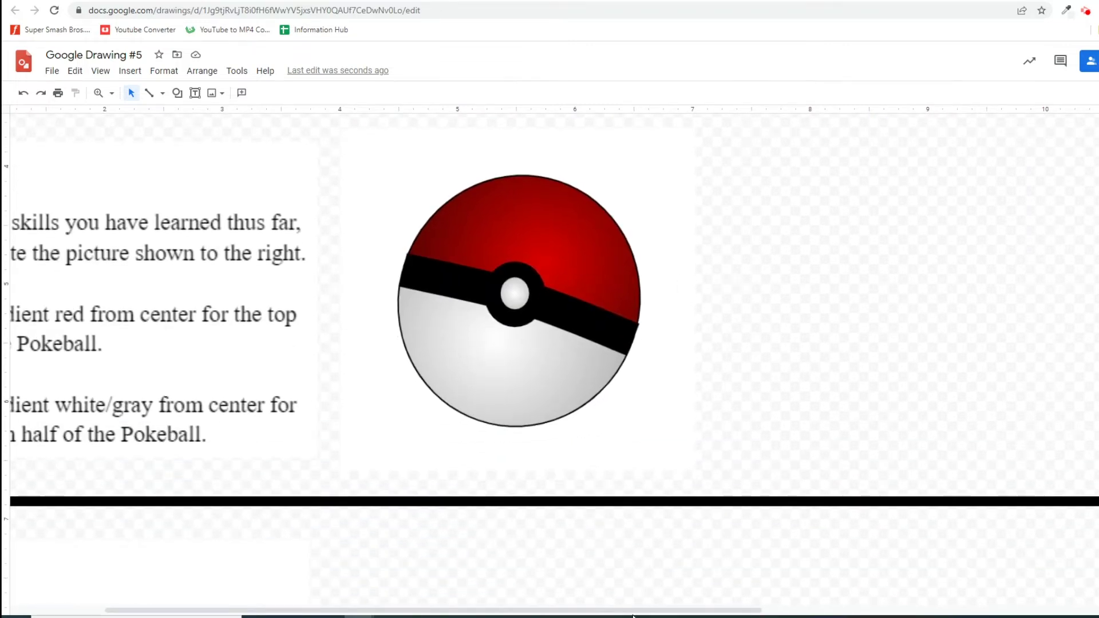
pyautogui.moveTo(634, 612); pyautogui.dragTo(569, 607)
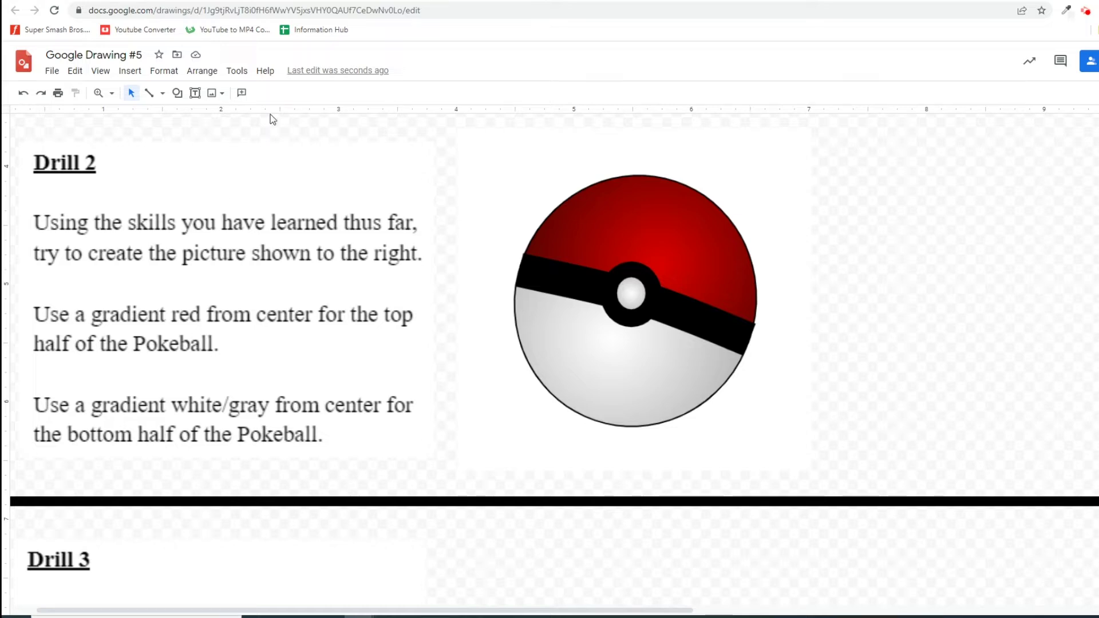
pyautogui.click(183, 97)
pyautogui.moveTo(195, 116)
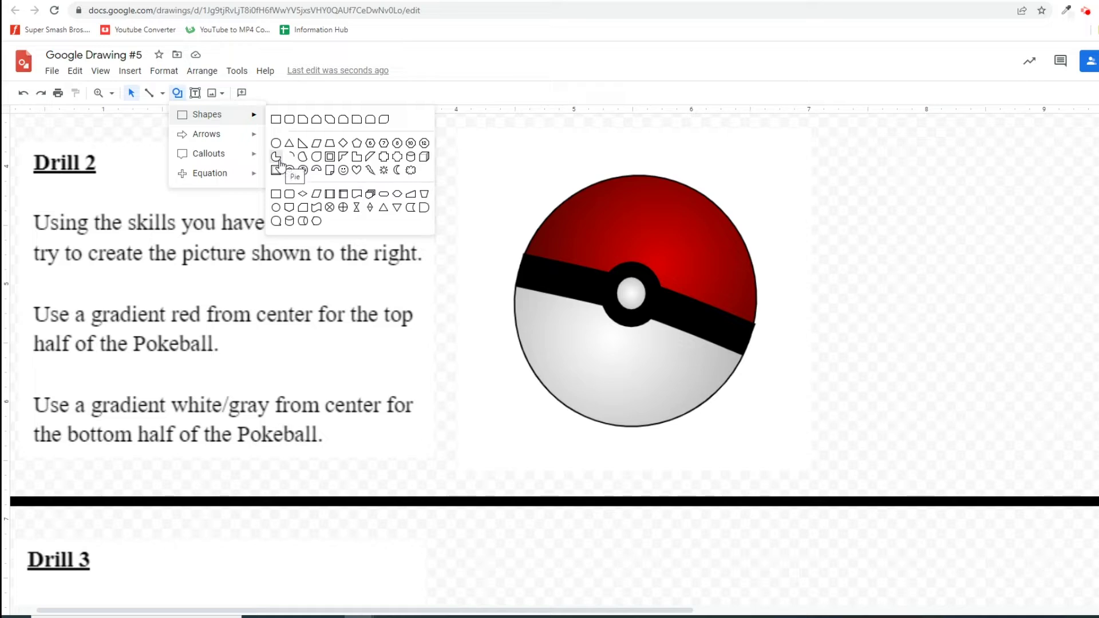
pyautogui.click(276, 143)
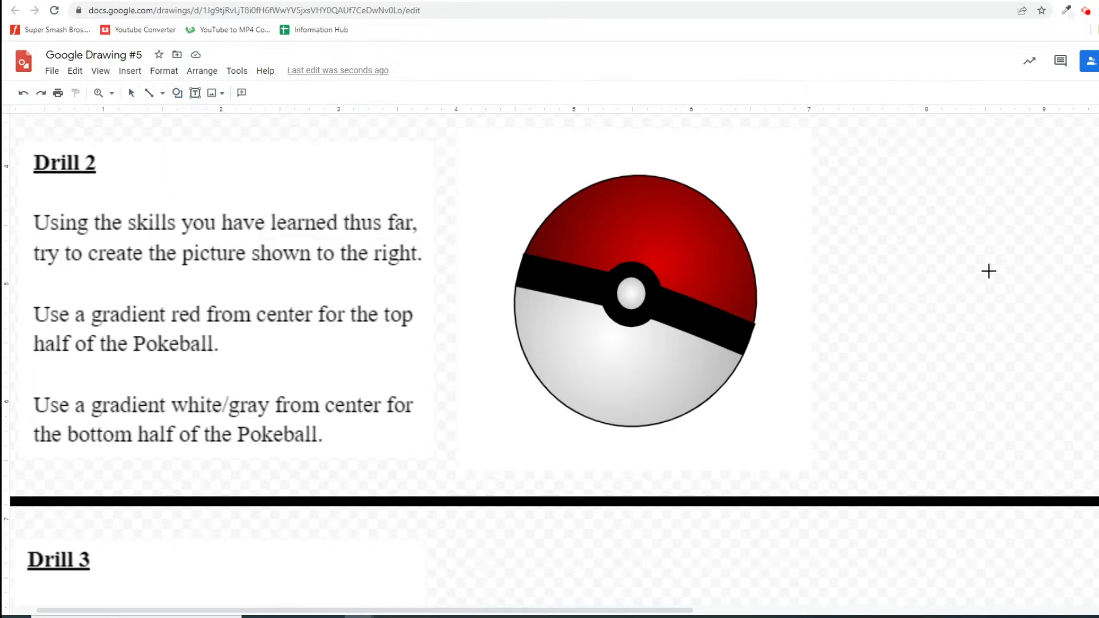
pyautogui.moveTo(984, 236)
pyautogui.mouseDown()
pyautogui.moveTo(1097, 399)
pyautogui.moveTo(1098, 441)
pyautogui.mouseUp()
pyautogui.moveTo(670, 610); pyautogui.dragTo(836, 612)
pyautogui.moveTo(613, 172); pyautogui.dragTo(849, 417)
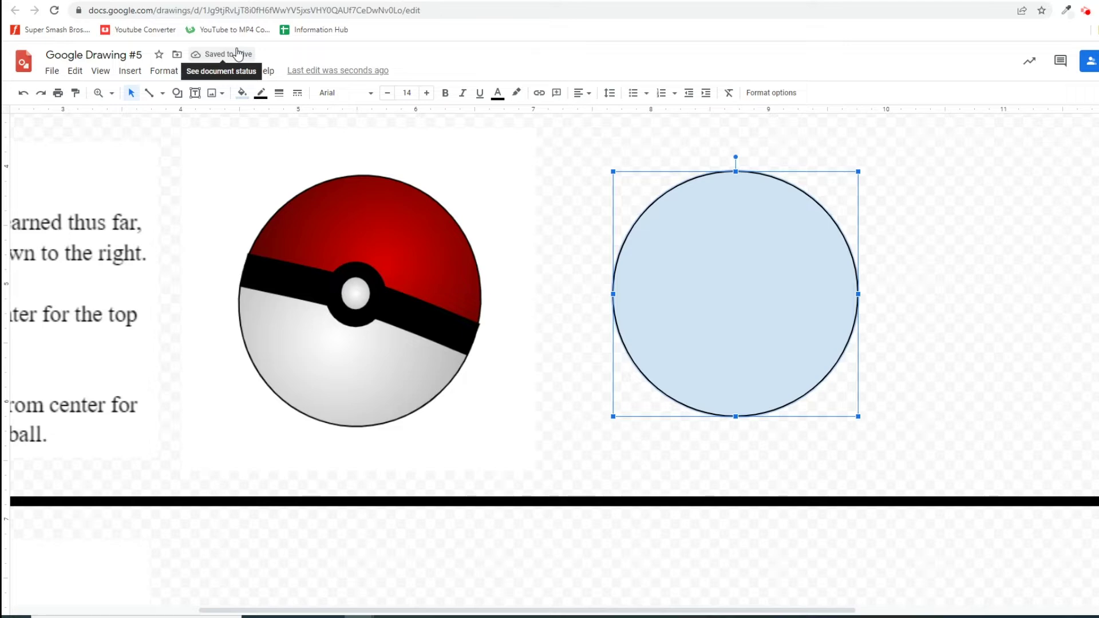
pyautogui.click(242, 93)
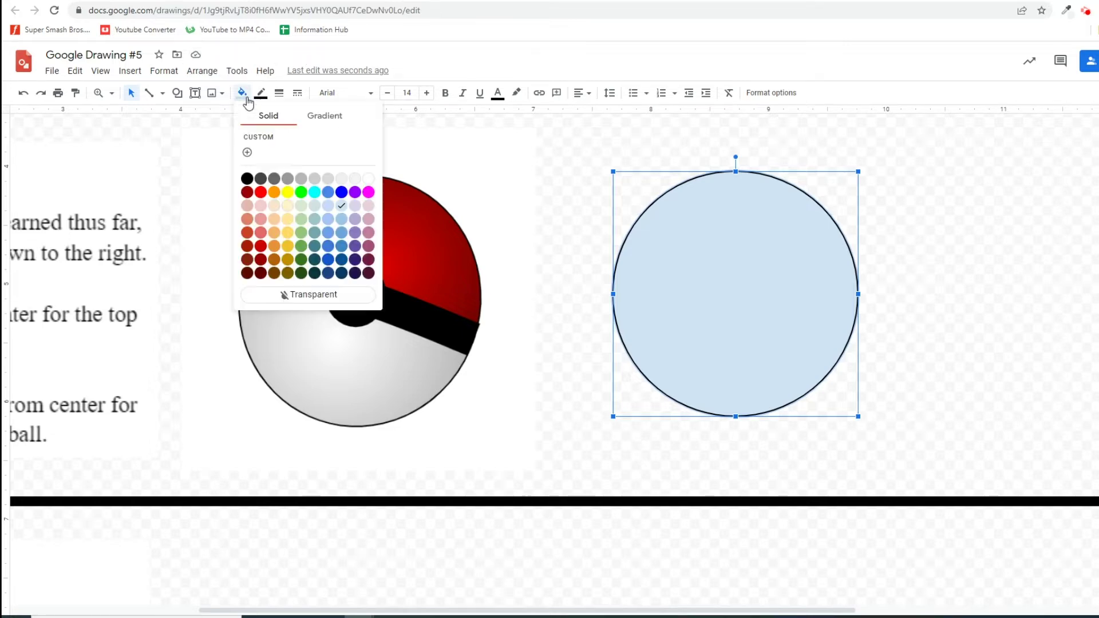
pyautogui.click(368, 179)
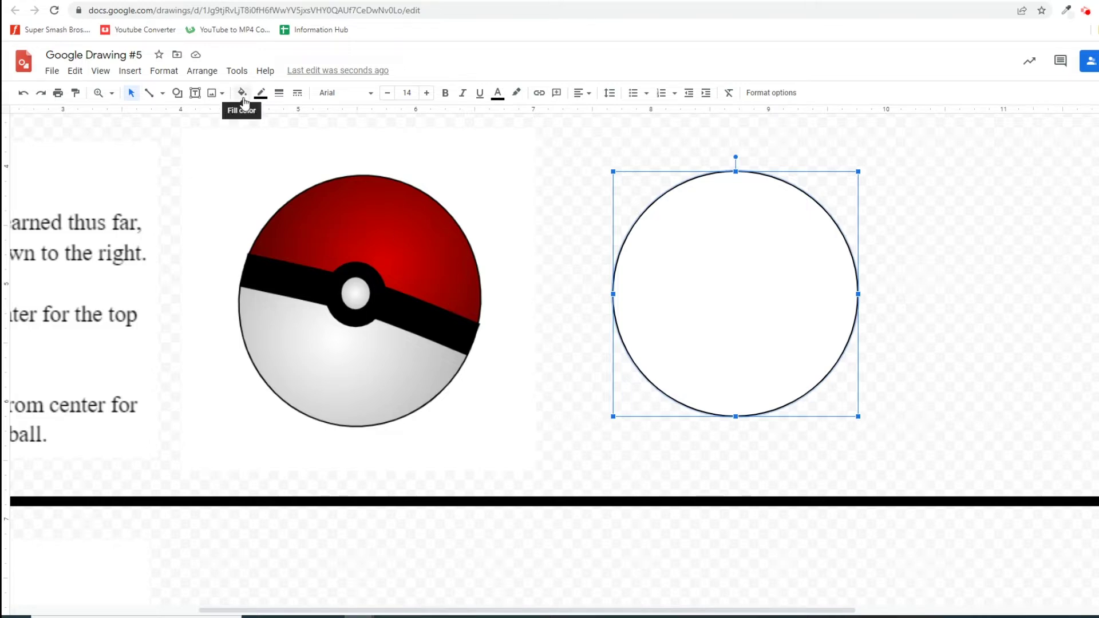
# Draw a pie shape over the white circle, matching its size, and align it with the circle's outline.
pyautogui.click(177, 93)
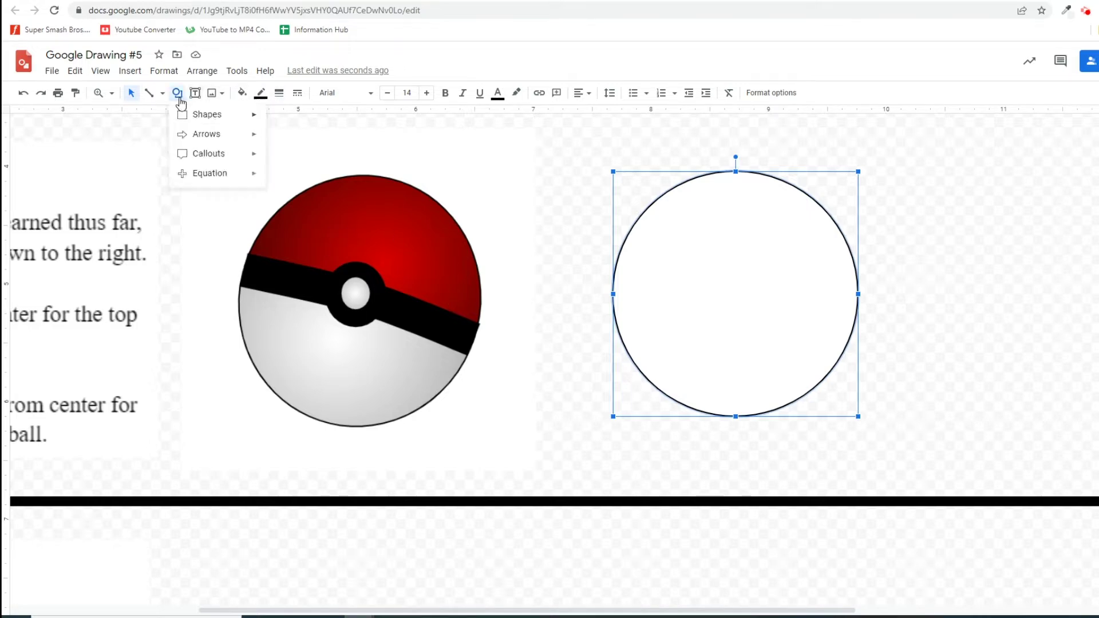
pyautogui.moveTo(198, 114)
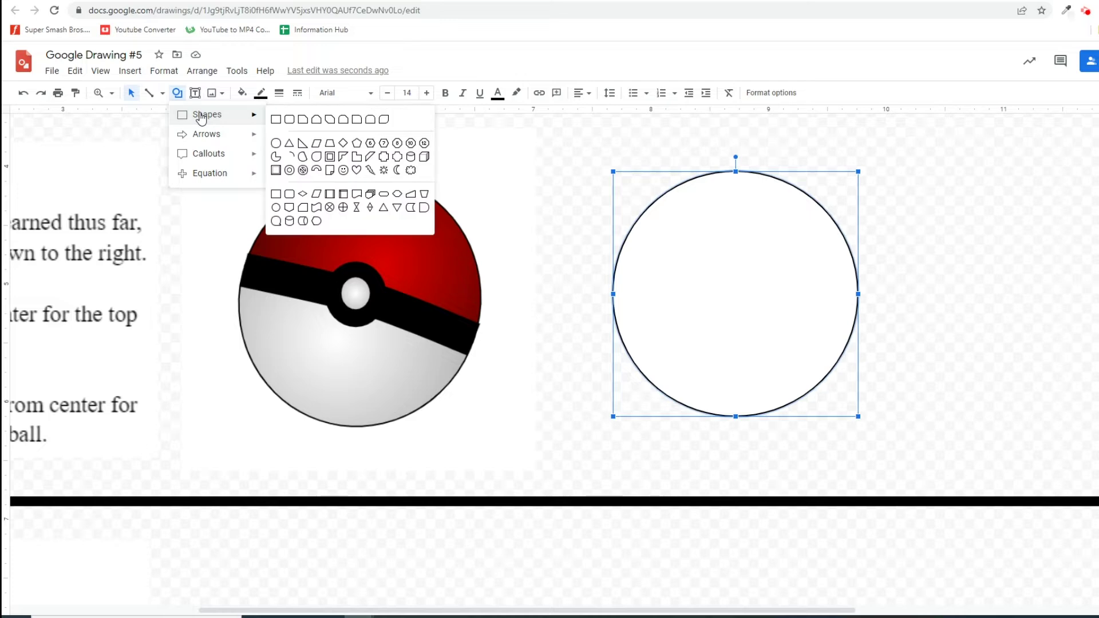
pyautogui.click(276, 157)
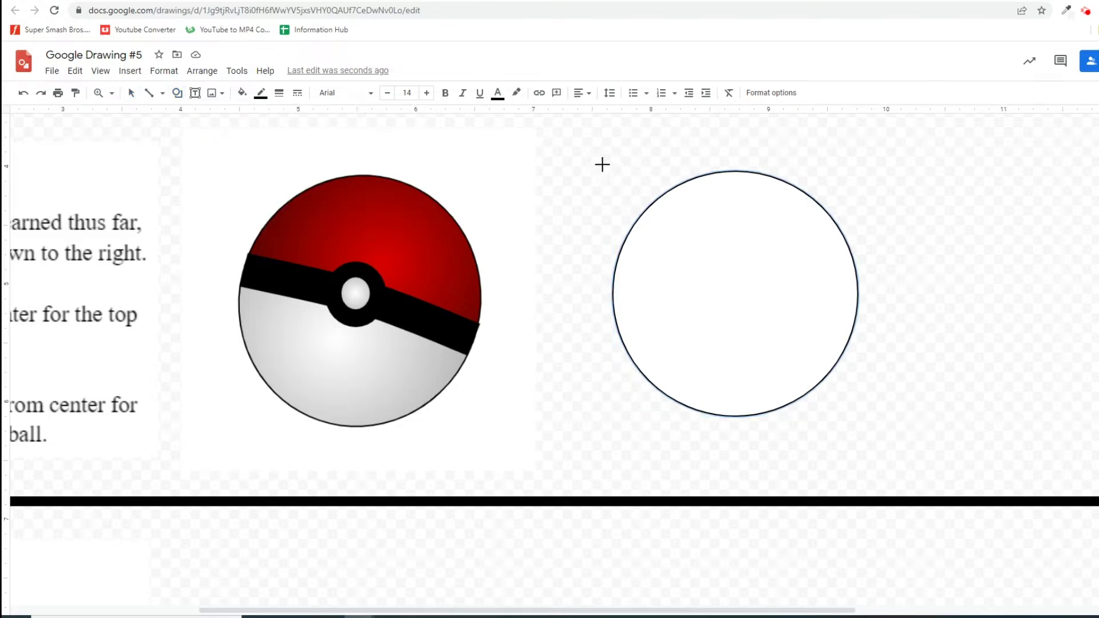
pyautogui.moveTo(603, 164); pyautogui.dragTo(830, 414)
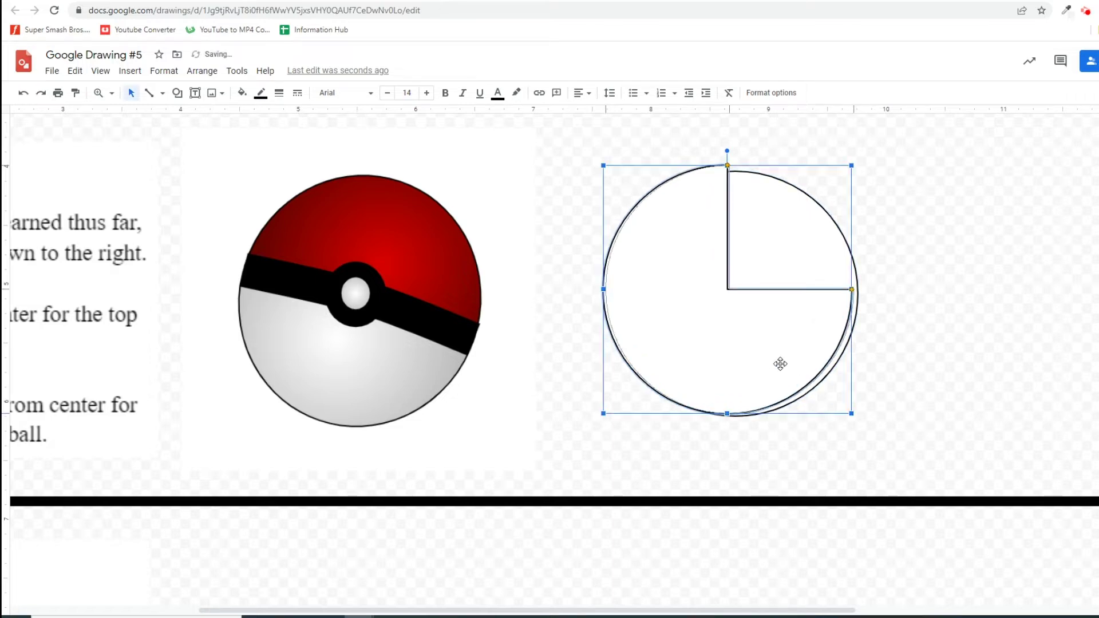
pyautogui.moveTo(781, 363); pyautogui.dragTo(781, 365)
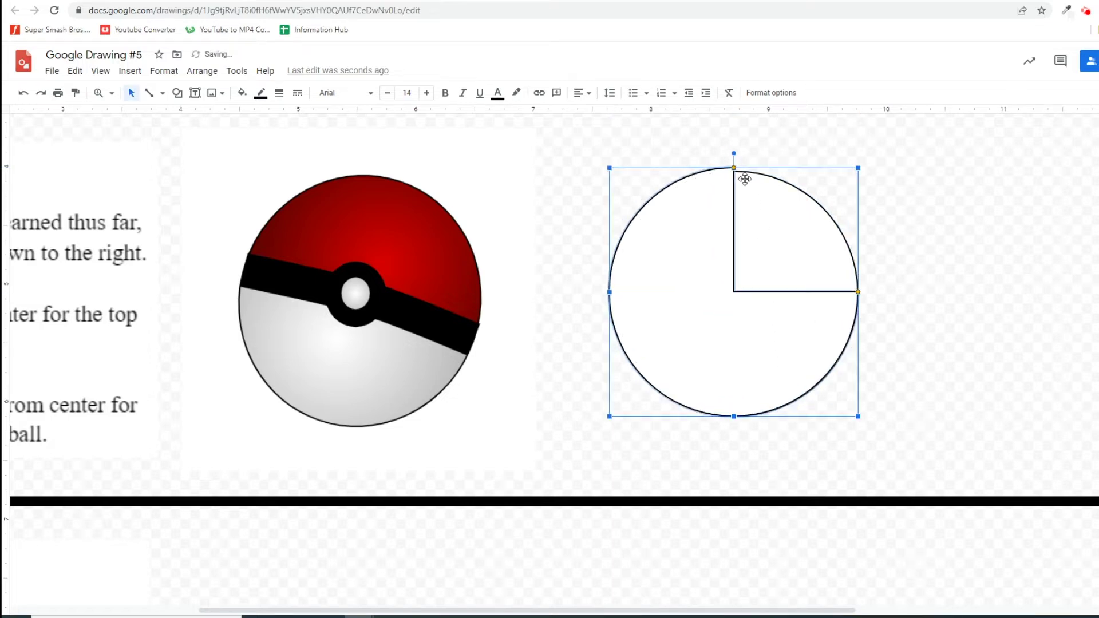
# Widen the pie's cutout to nearly half and rotate the pie onto the ball's upper half, matching the reference band's slant.
pyautogui.moveTo(734, 166); pyautogui.dragTo(616, 269)
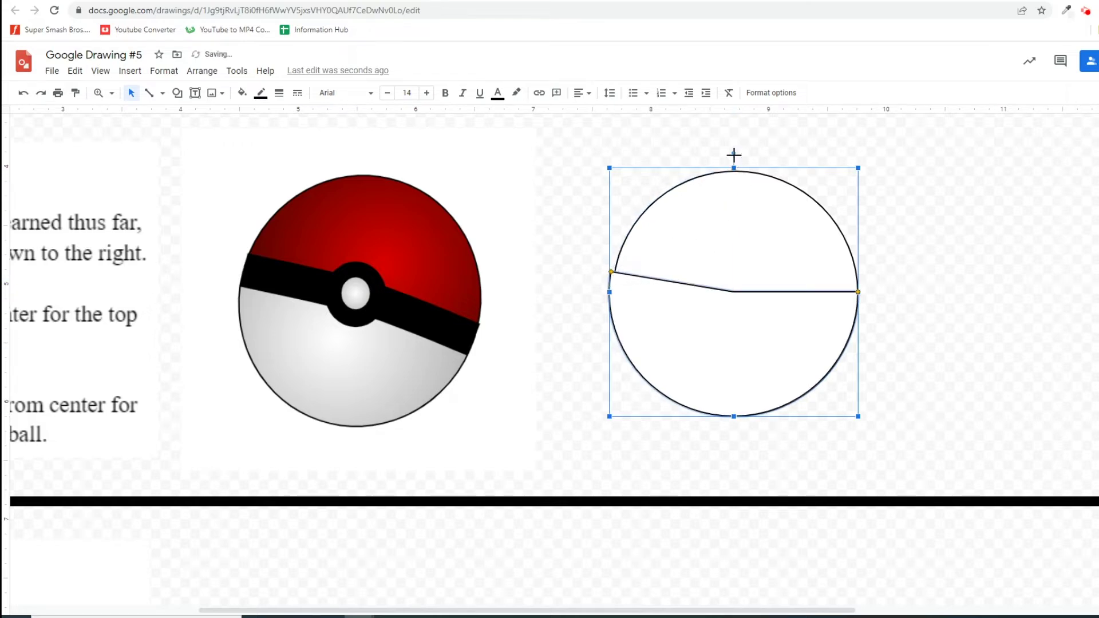
pyautogui.moveTo(733, 153); pyautogui.dragTo(724, 343)
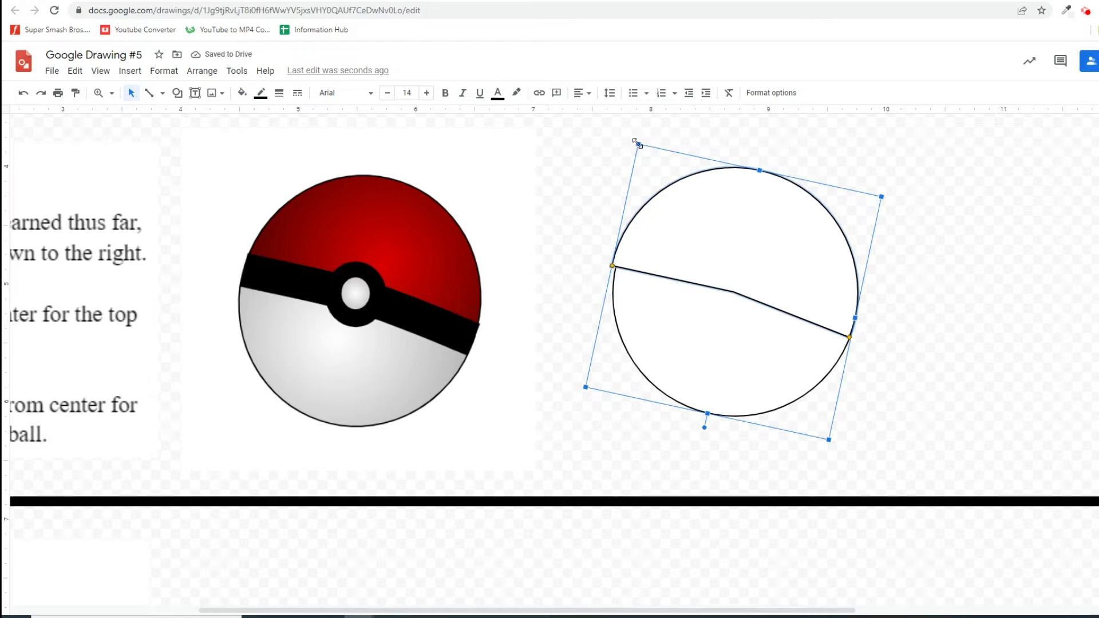
pyautogui.moveTo(637, 143); pyautogui.dragTo(643, 145)
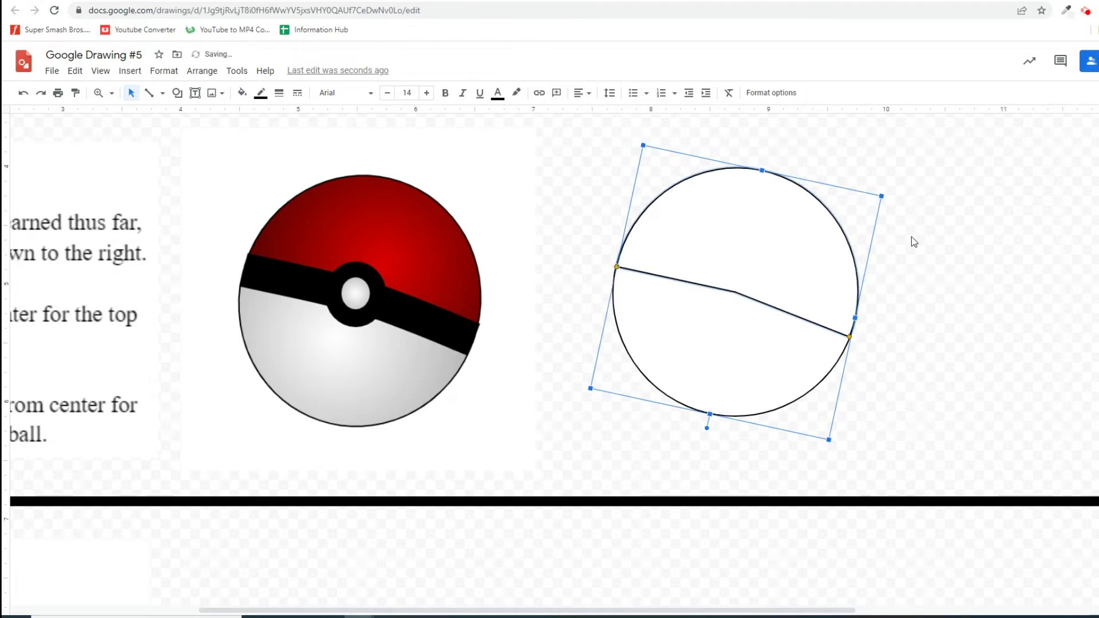
pyautogui.click(954, 282)
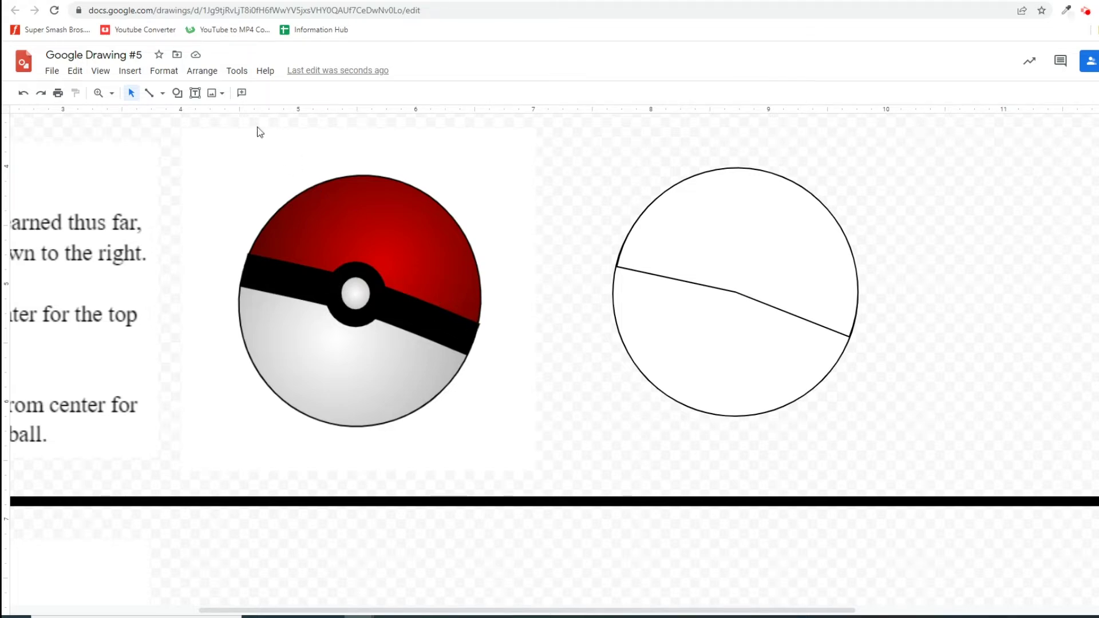
# Draw a three-point curve across the ball along the pie's lower edge, bending at the centre.
pyautogui.click(163, 93)
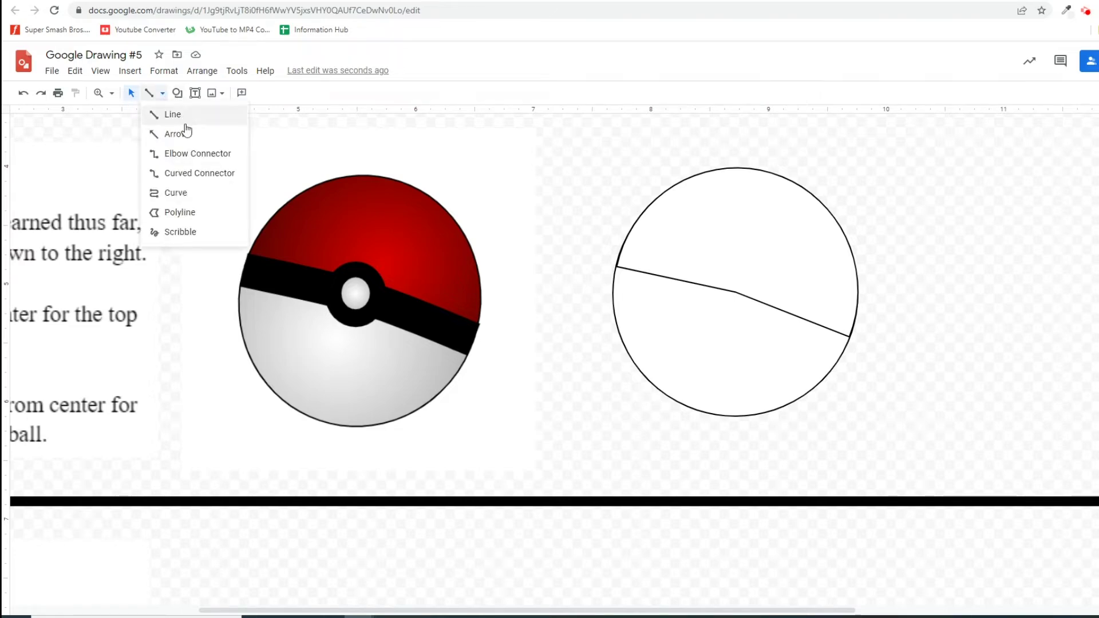
pyautogui.click(182, 193)
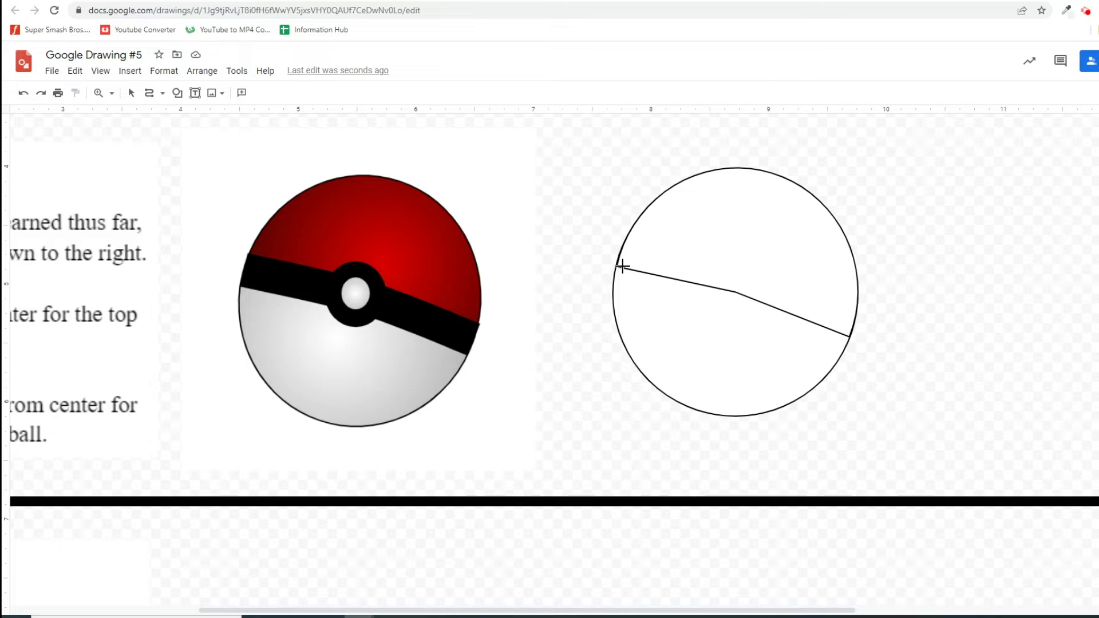
pyautogui.click(618, 267)
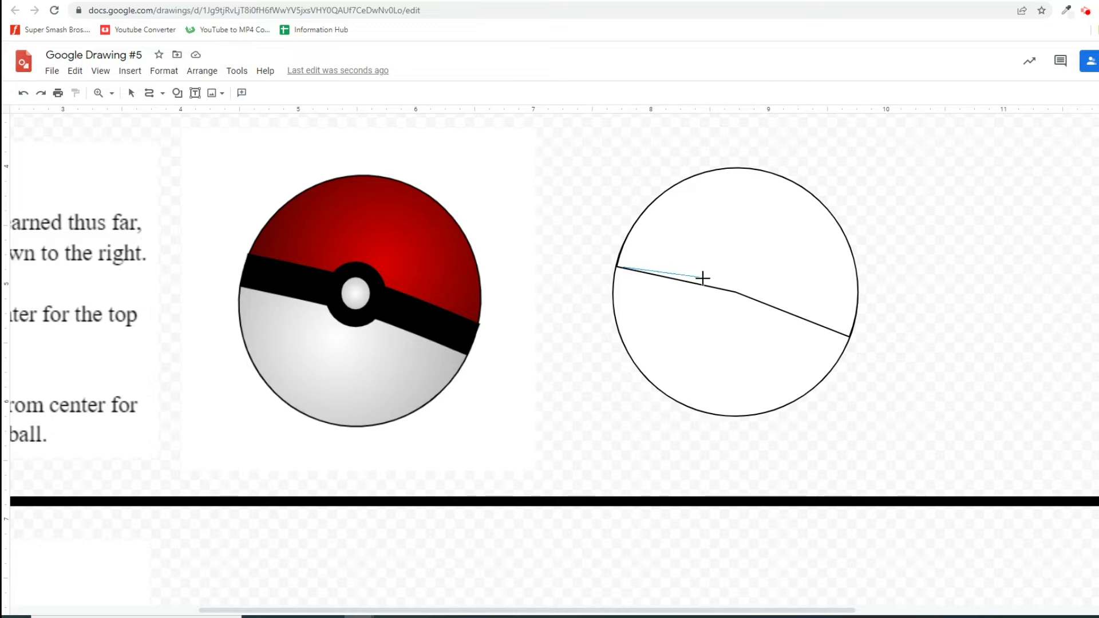
pyautogui.click(737, 290)
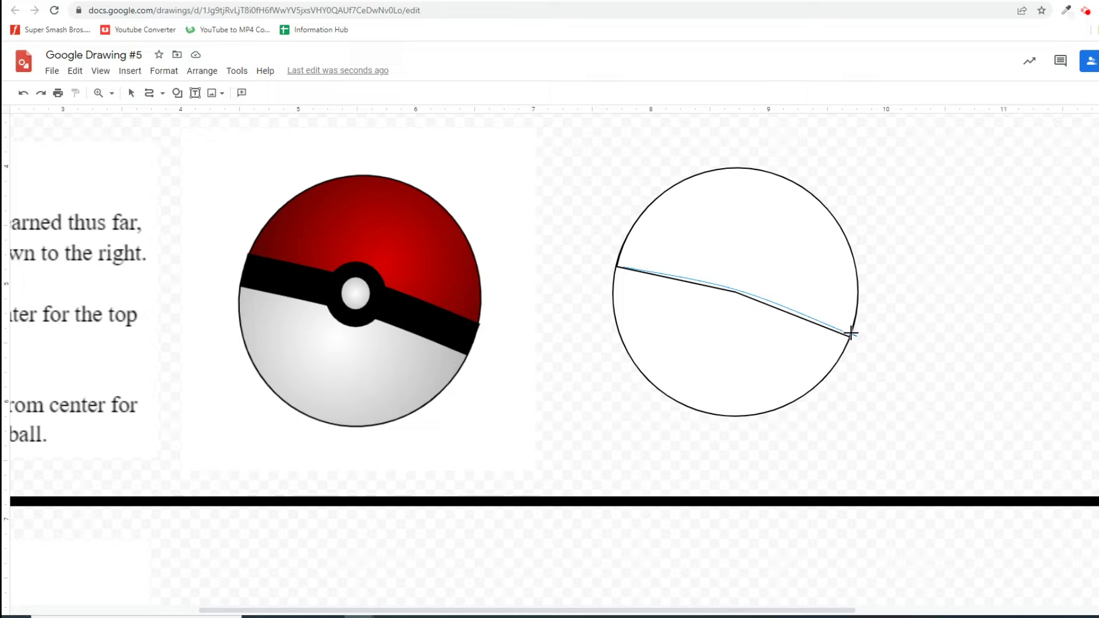
pyautogui.doubleClick(850, 334)
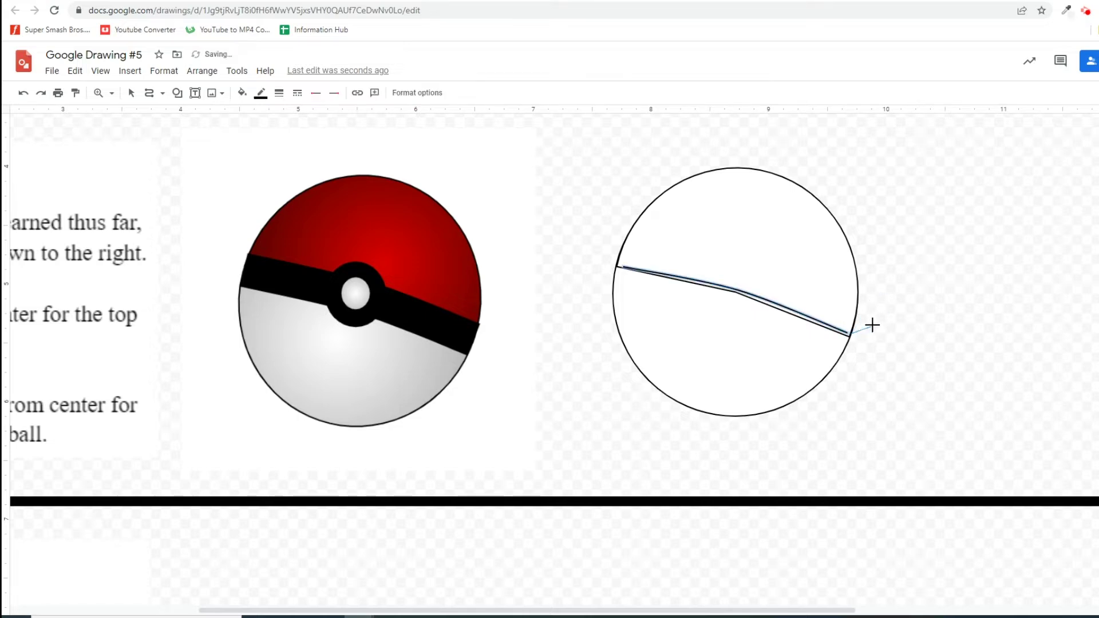
pyautogui.click(870, 324)
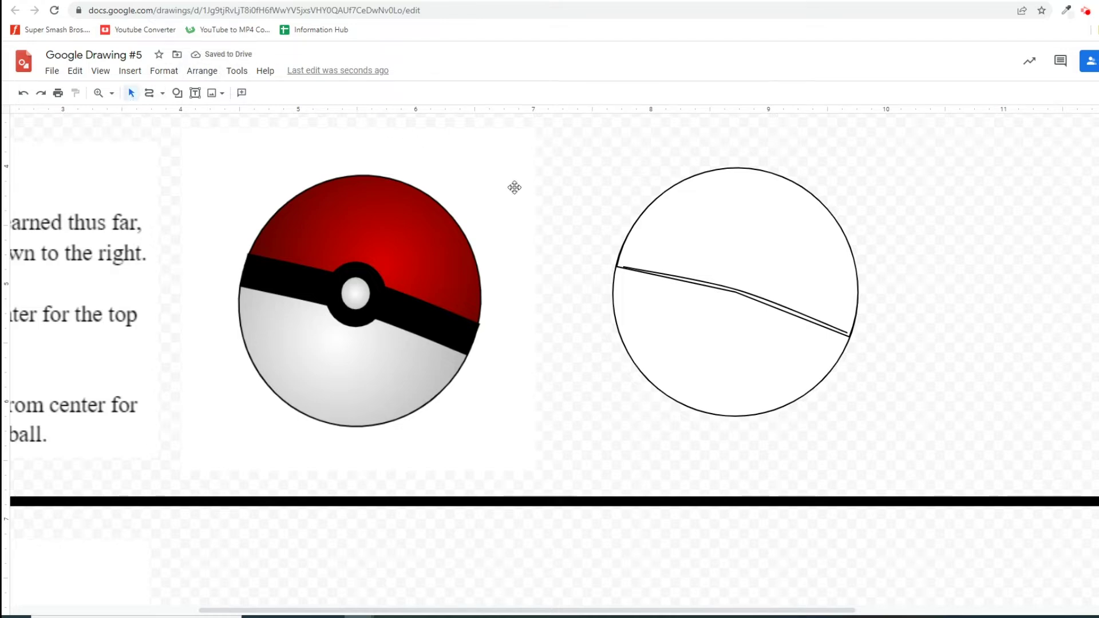
# Set the line weight of the curve across the ball to 24px.
pyautogui.click(760, 297)
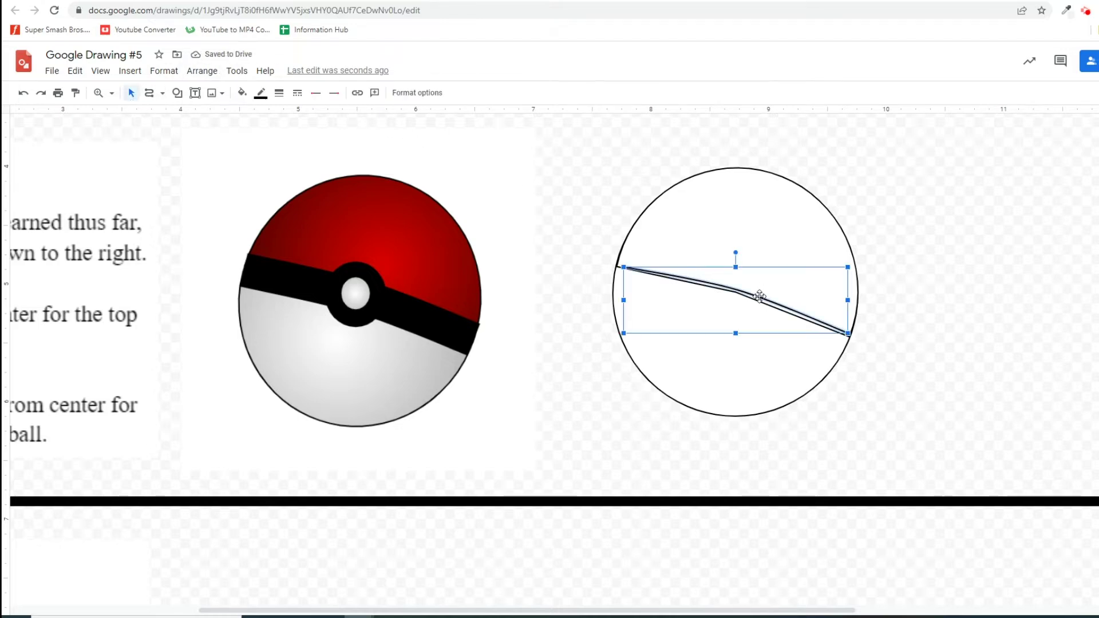
pyautogui.click(279, 93)
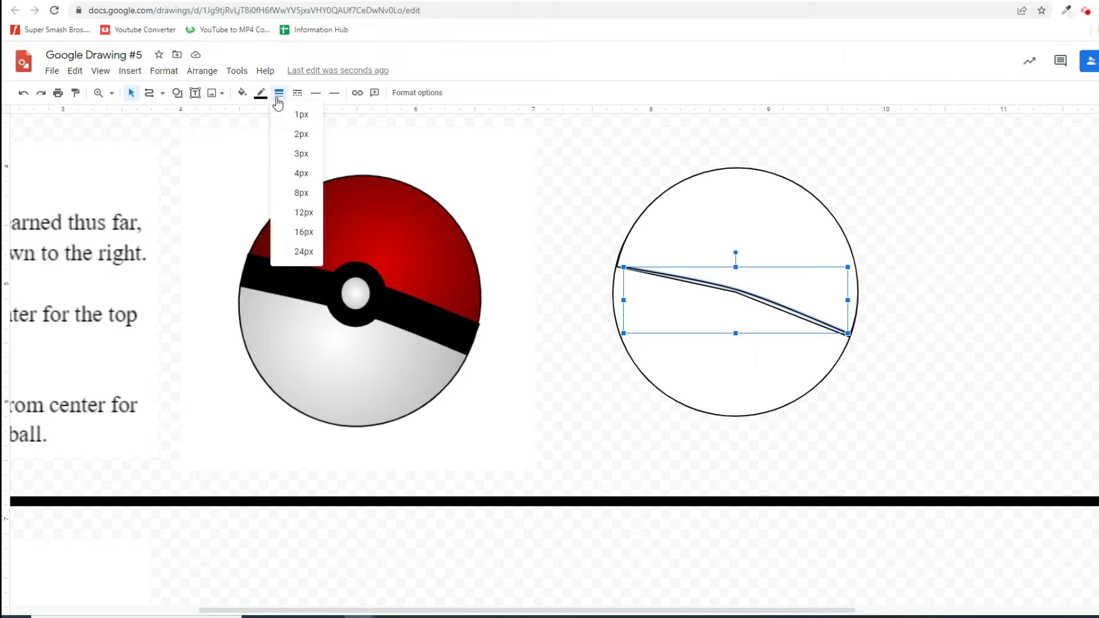
pyautogui.click(307, 234)
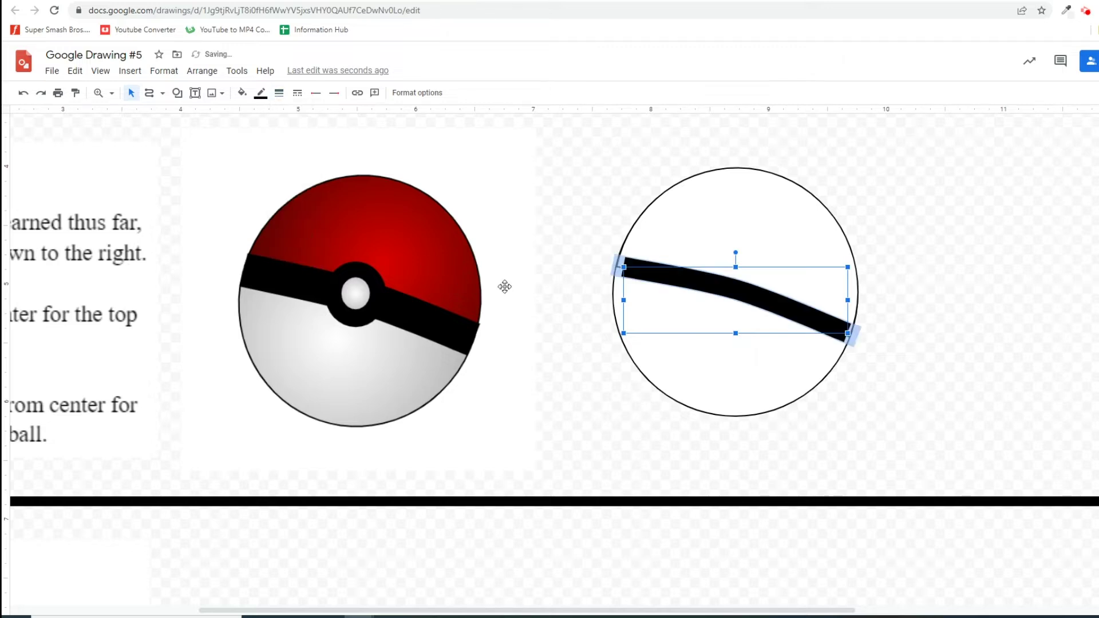
pyautogui.click(261, 93)
pyautogui.click(278, 93)
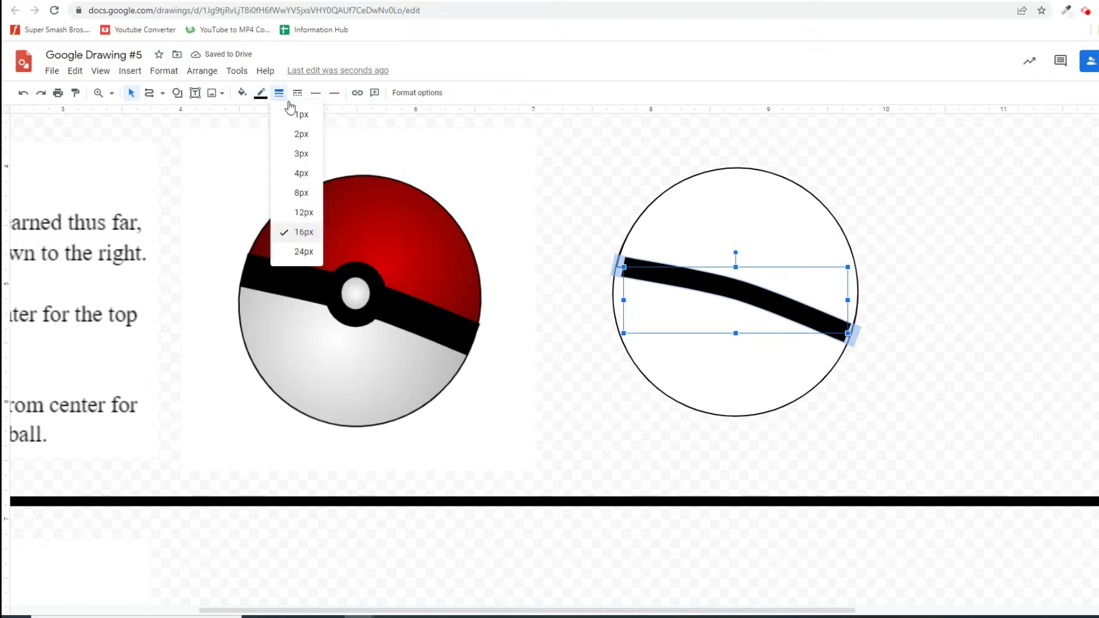
pyautogui.click(303, 251)
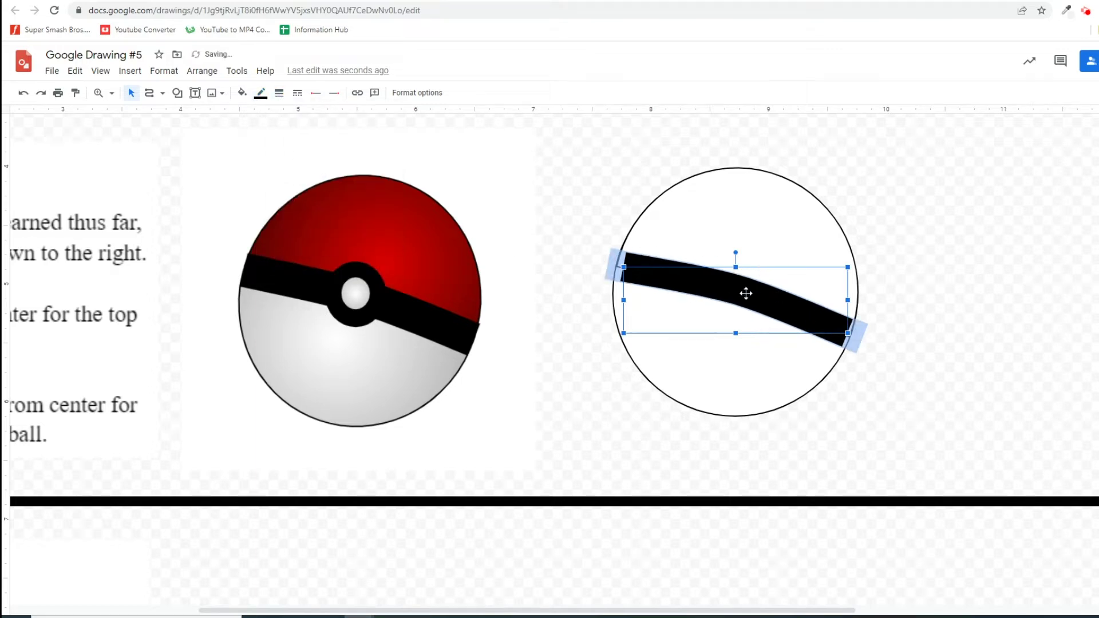
pyautogui.click(900, 307)
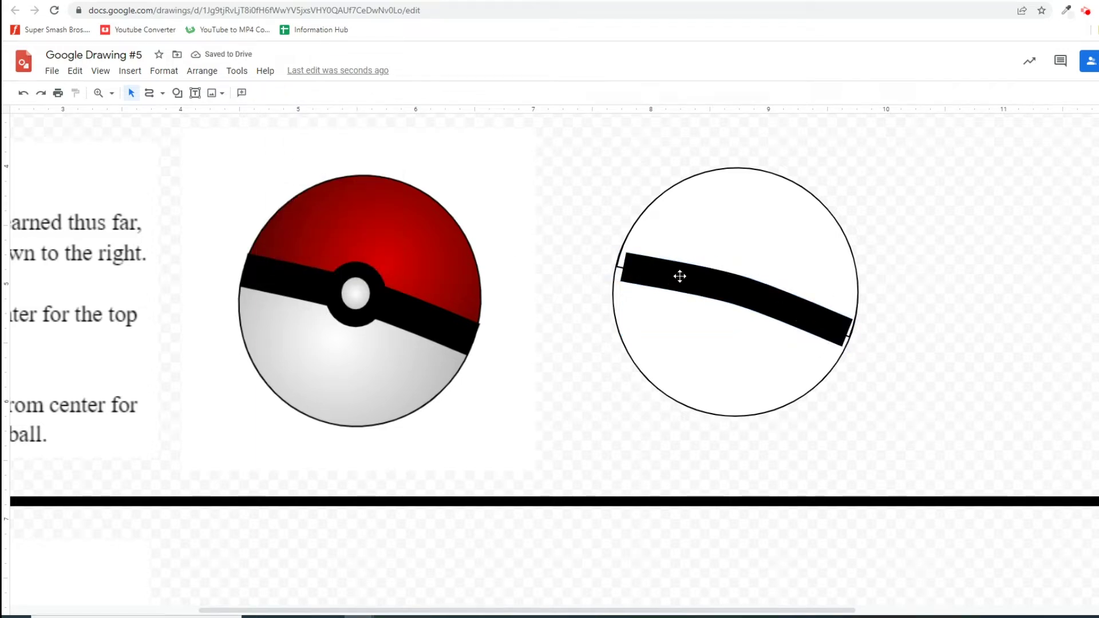
# Stretch the black band to span the ball's full width and shift it slightly so both ends meet the outline.
pyautogui.click(638, 267)
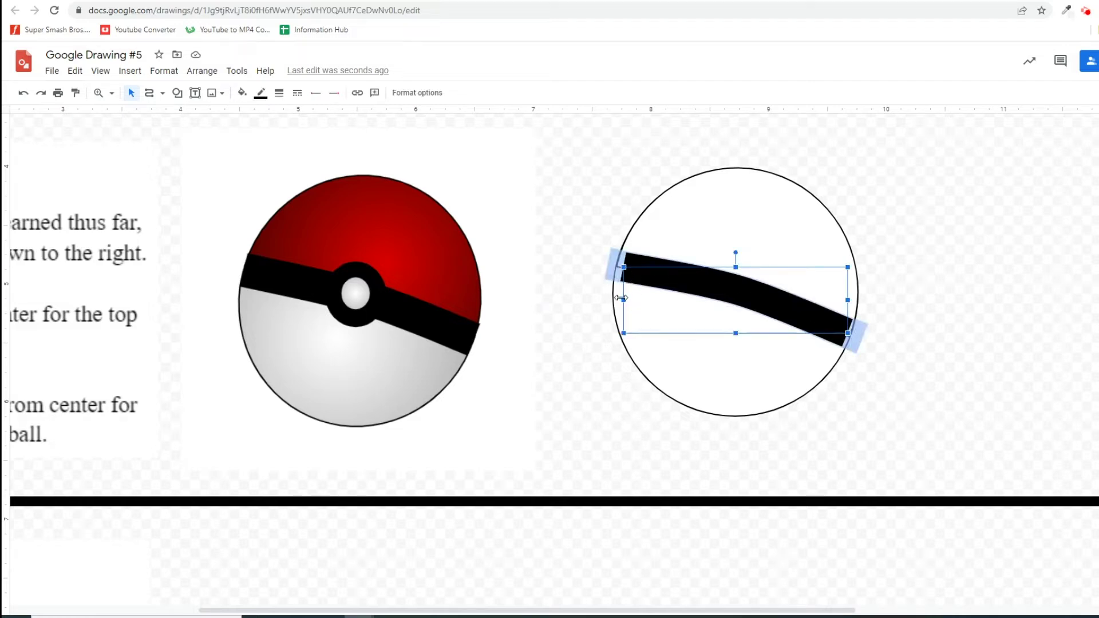
pyautogui.moveTo(620, 297); pyautogui.dragTo(613, 297)
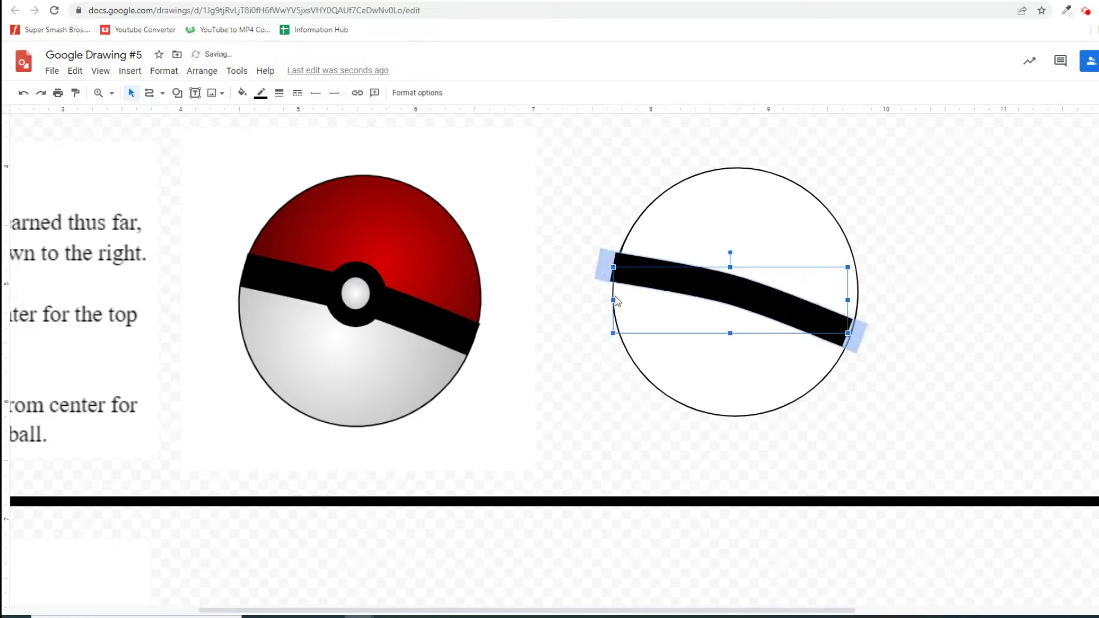
pyautogui.click(672, 296)
pyautogui.click(675, 278)
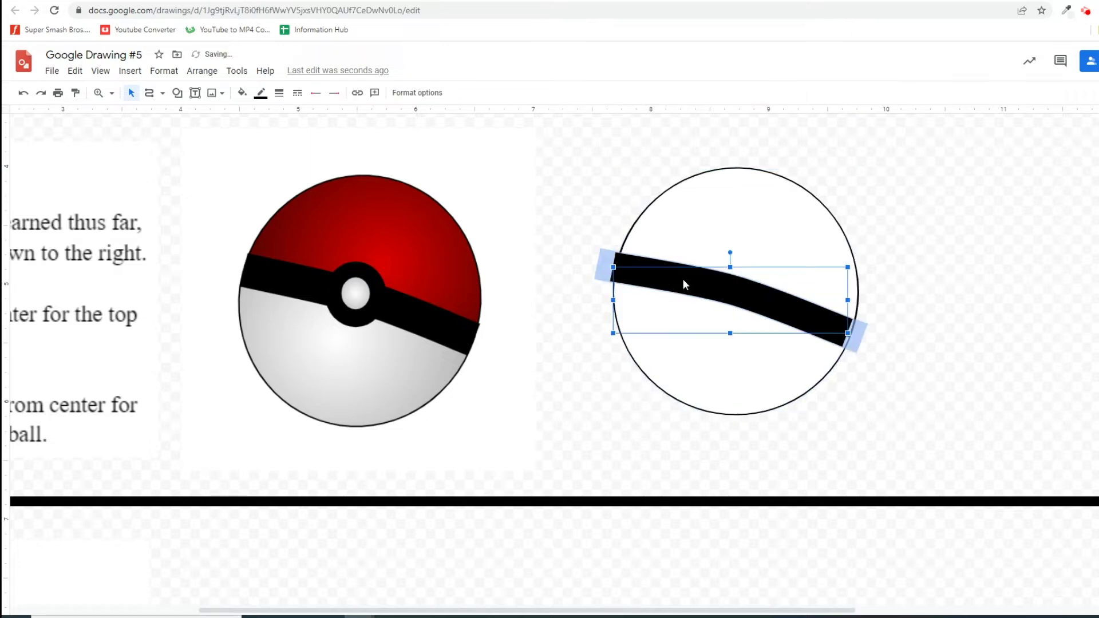
pyautogui.click(751, 275)
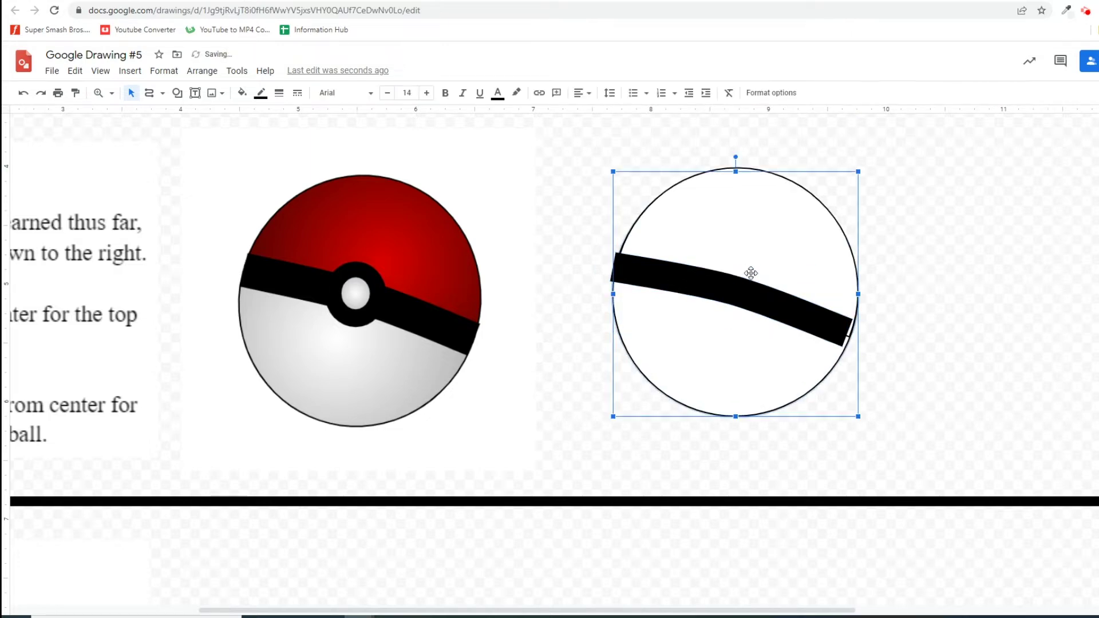
pyautogui.click(913, 228)
pyautogui.click(772, 311)
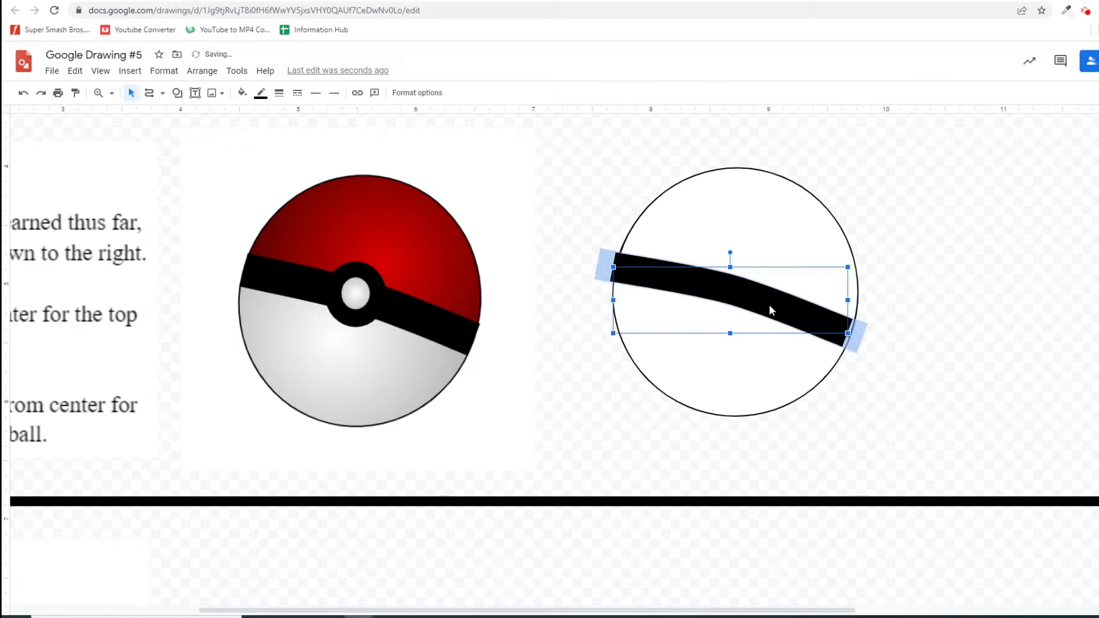
pyautogui.moveTo(772, 303); pyautogui.dragTo(741, 294)
pyautogui.click(908, 282)
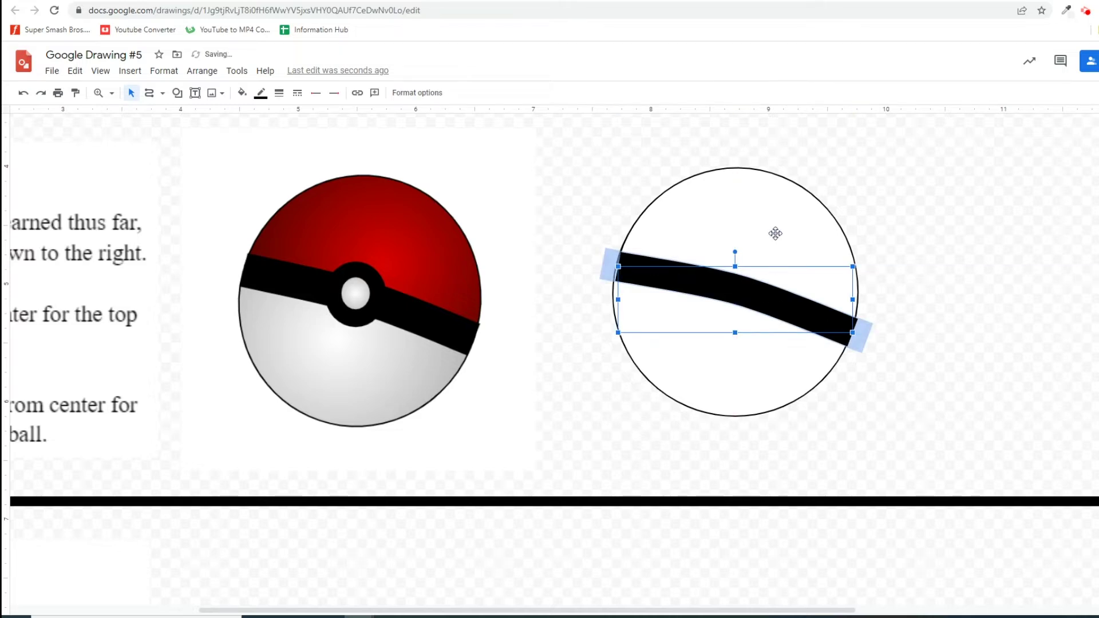
pyautogui.click(899, 255)
# Shrink the pie shape slightly at its upper end so its edge fits the ball's outline and the black band's end.
pyautogui.click(690, 311)
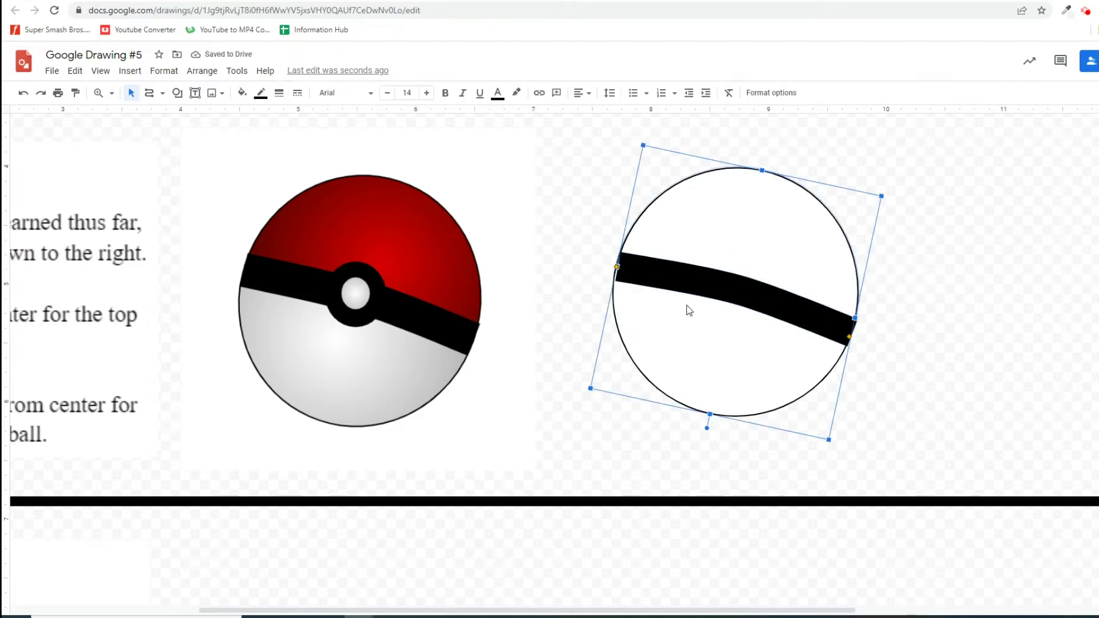
pyautogui.moveTo(615, 266); pyautogui.dragTo(619, 267)
pyautogui.moveTo(642, 144); pyautogui.dragTo(644, 149)
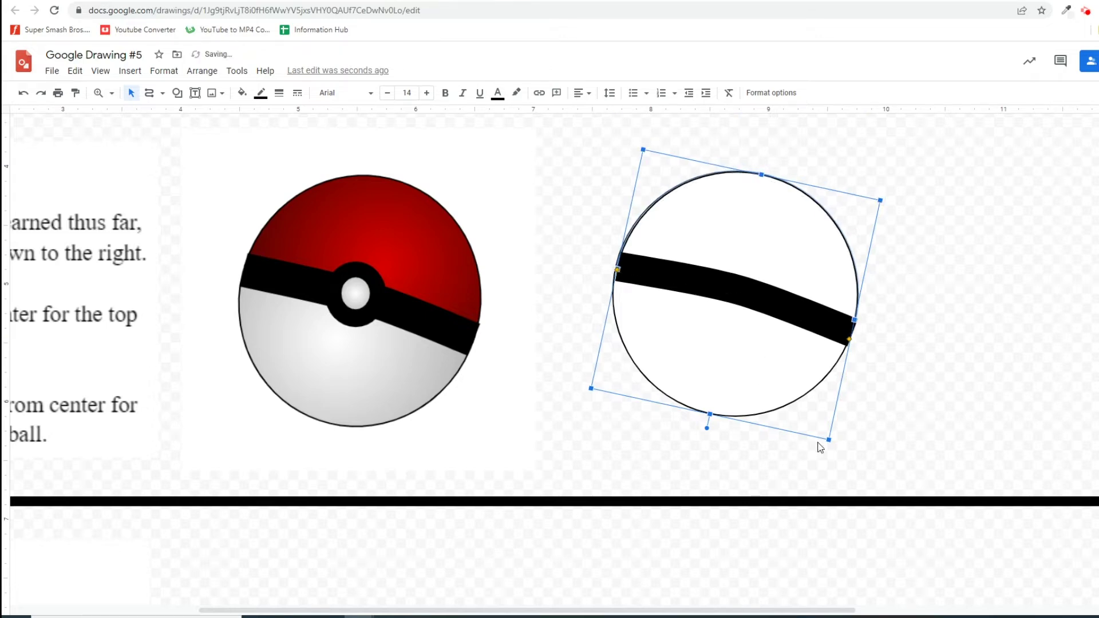
pyautogui.click(899, 395)
# Resize the ball's base circle slightly so its outline lines up with the pie's edge and the ends of the black band.
pyautogui.click(746, 368)
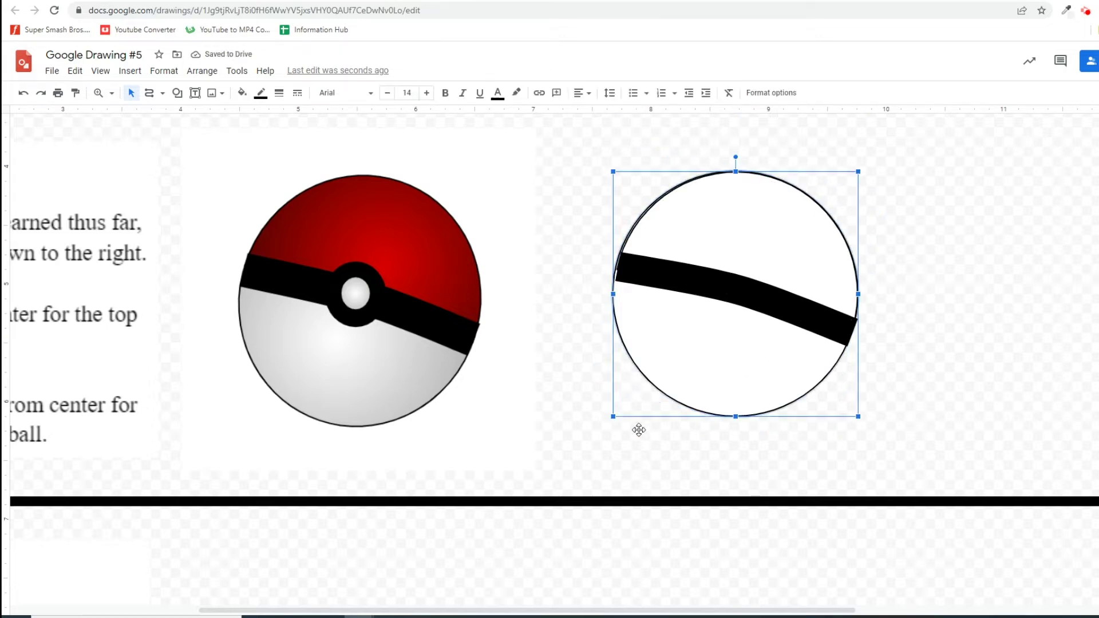
pyautogui.moveTo(612, 413); pyautogui.dragTo(617, 408)
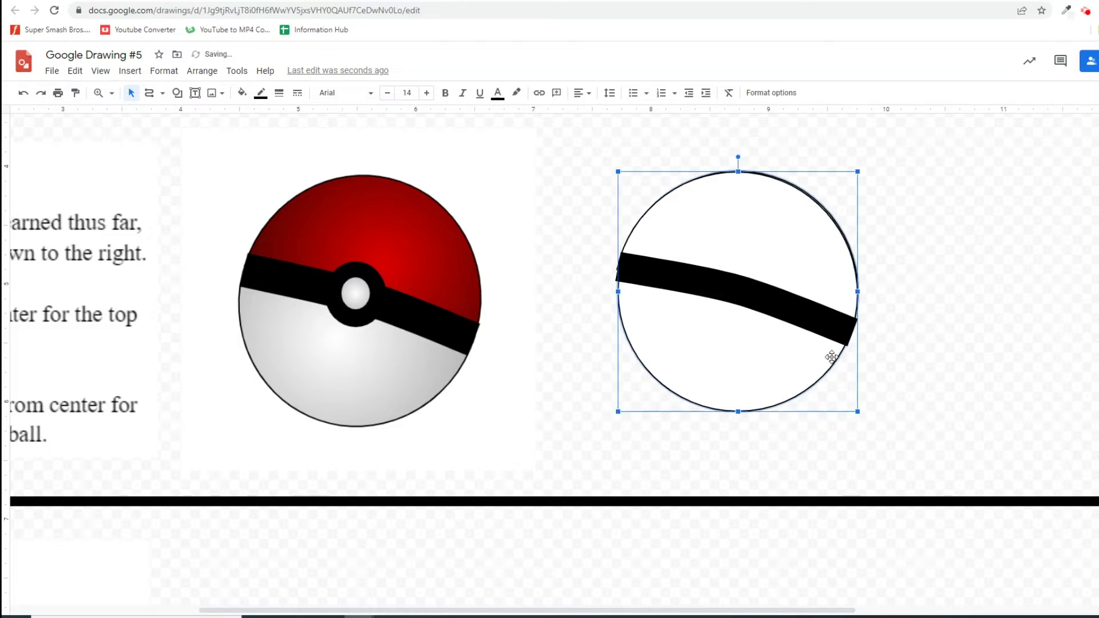
pyautogui.click(944, 317)
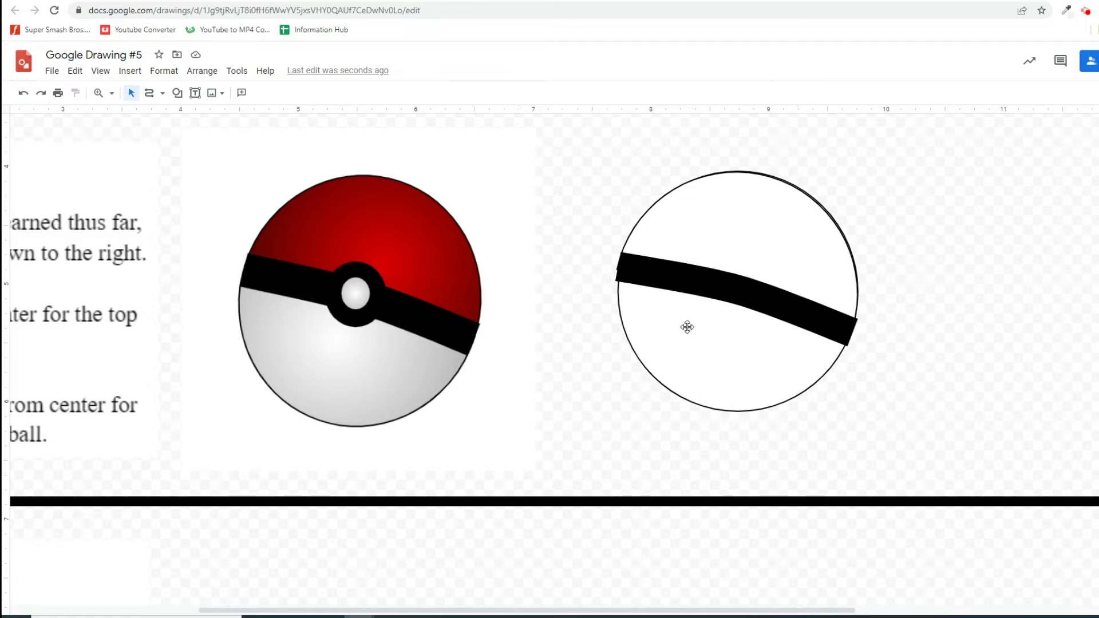
pyautogui.click(676, 348)
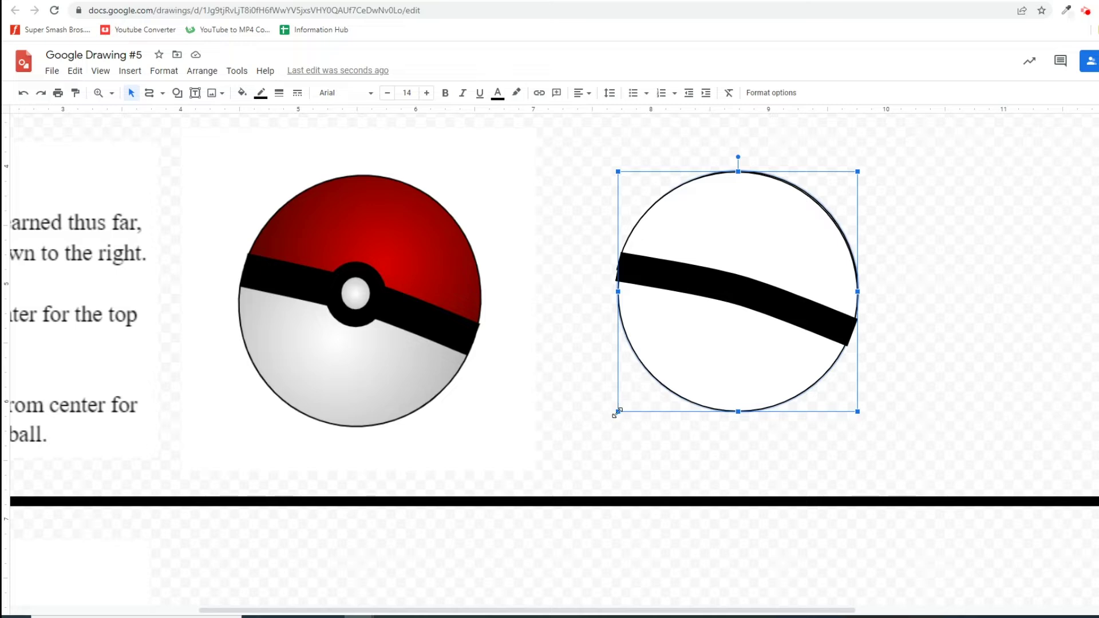
pyautogui.moveTo(618, 412); pyautogui.dragTo(615, 414)
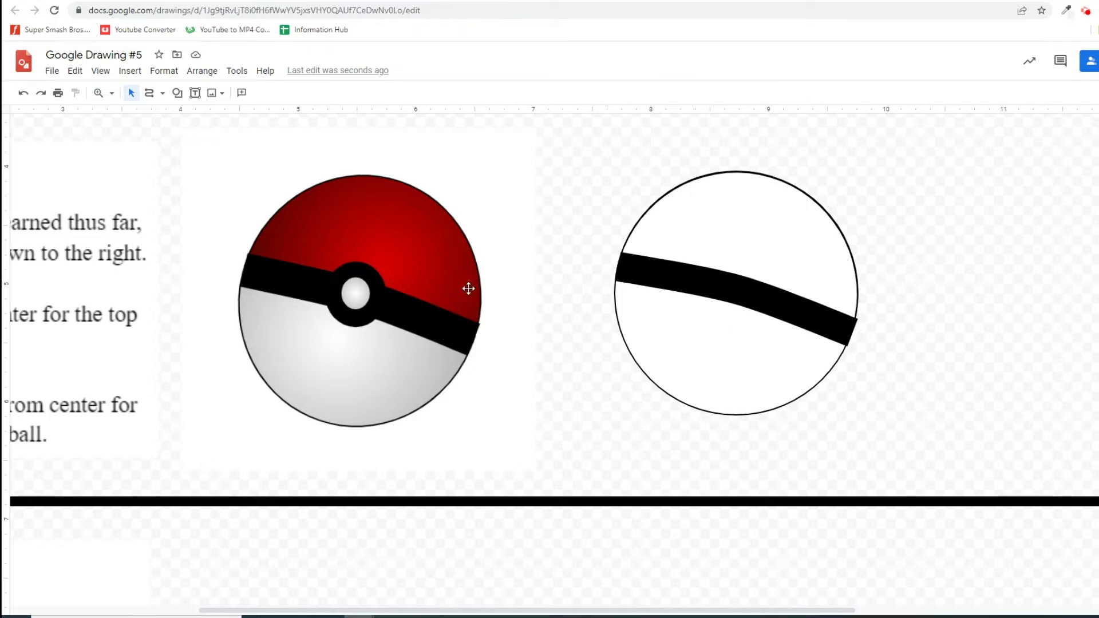
# Fill the pie forming the ball's upper half with the red radial gradient.
pyautogui.click(732, 223)
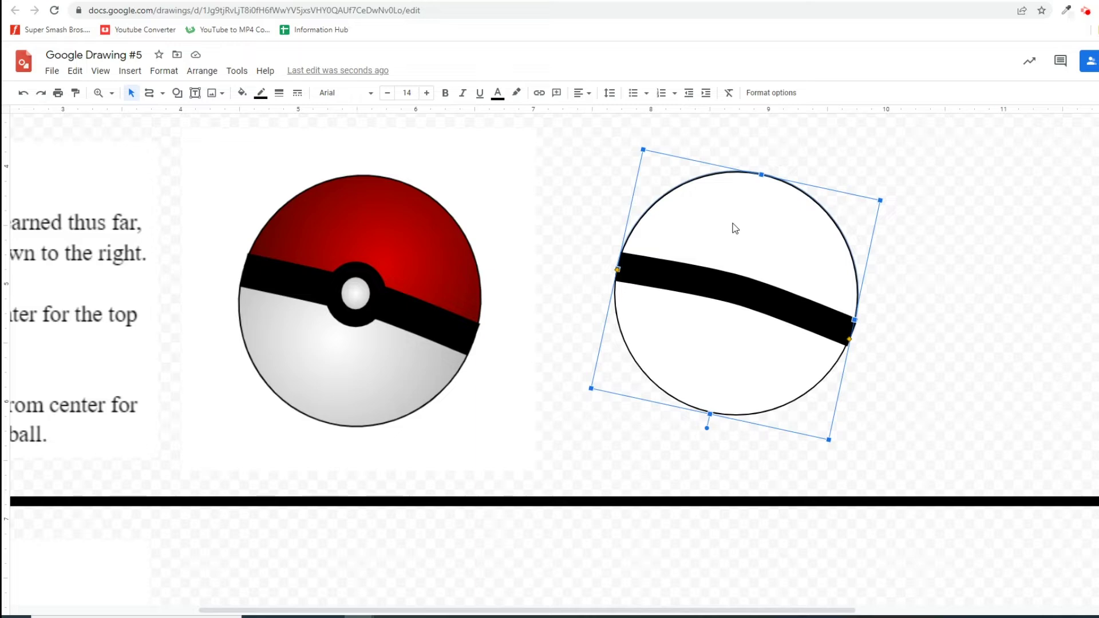
pyautogui.click(241, 93)
pyautogui.click(320, 115)
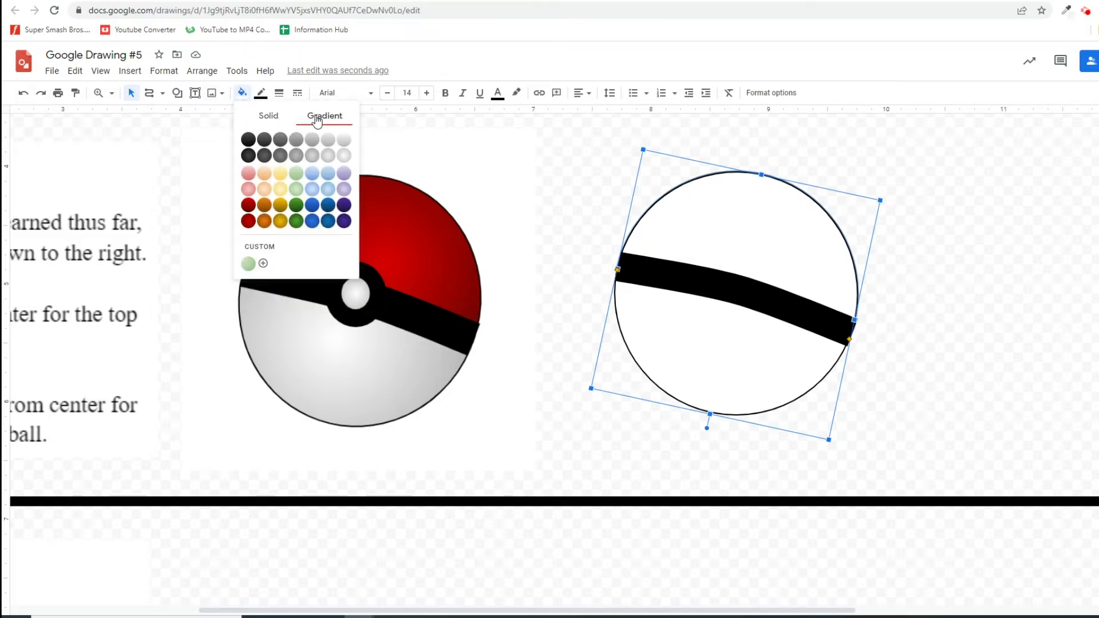
pyautogui.click(248, 224)
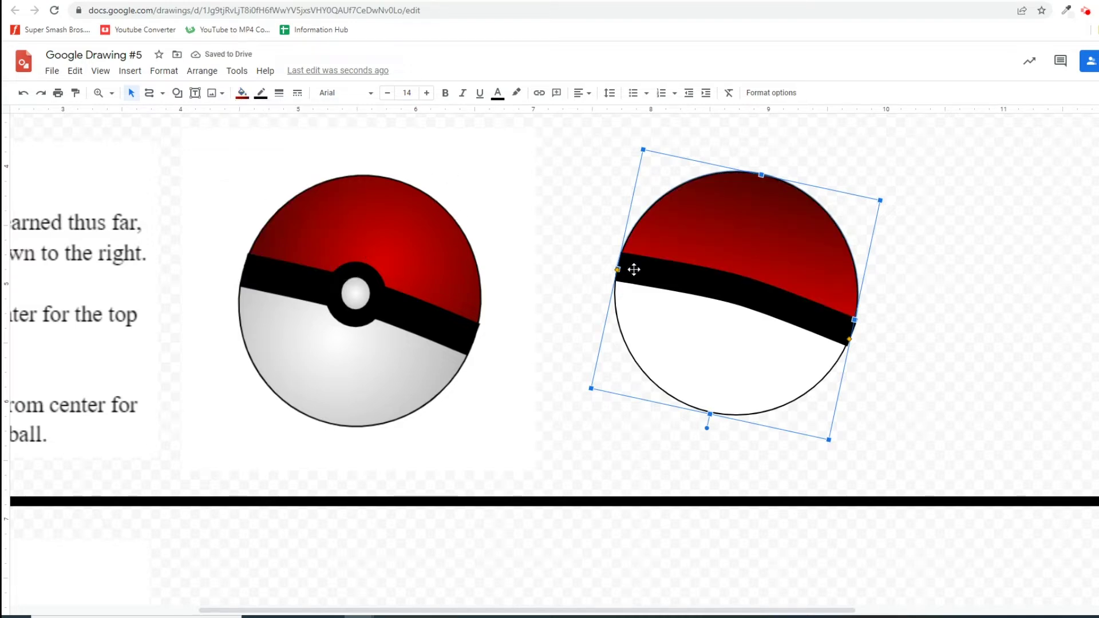
pyautogui.click(243, 97)
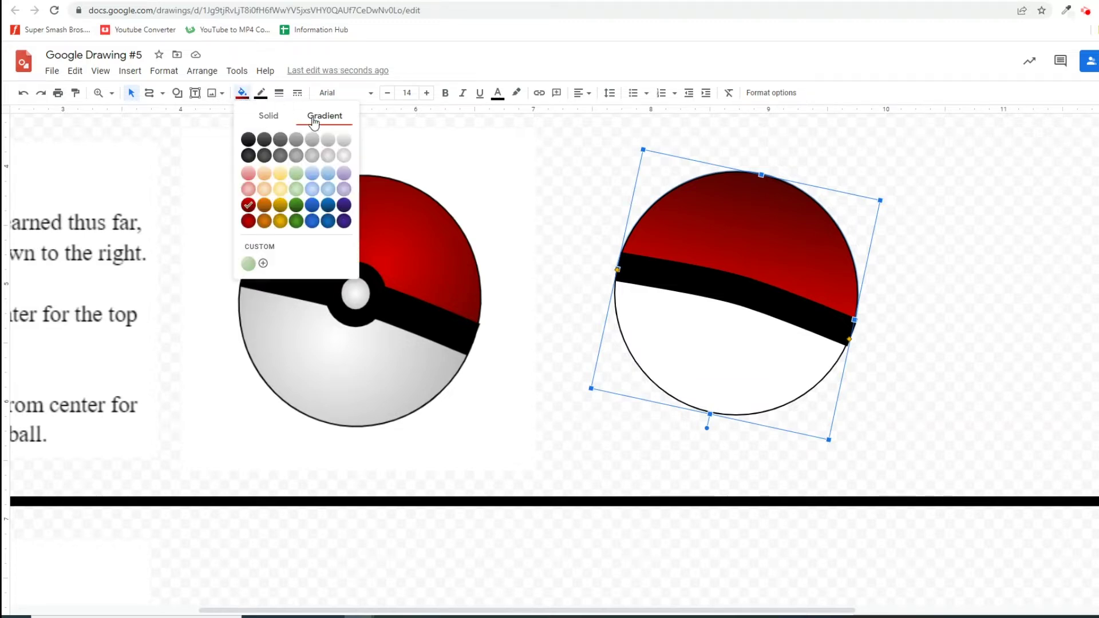
pyautogui.click(251, 222)
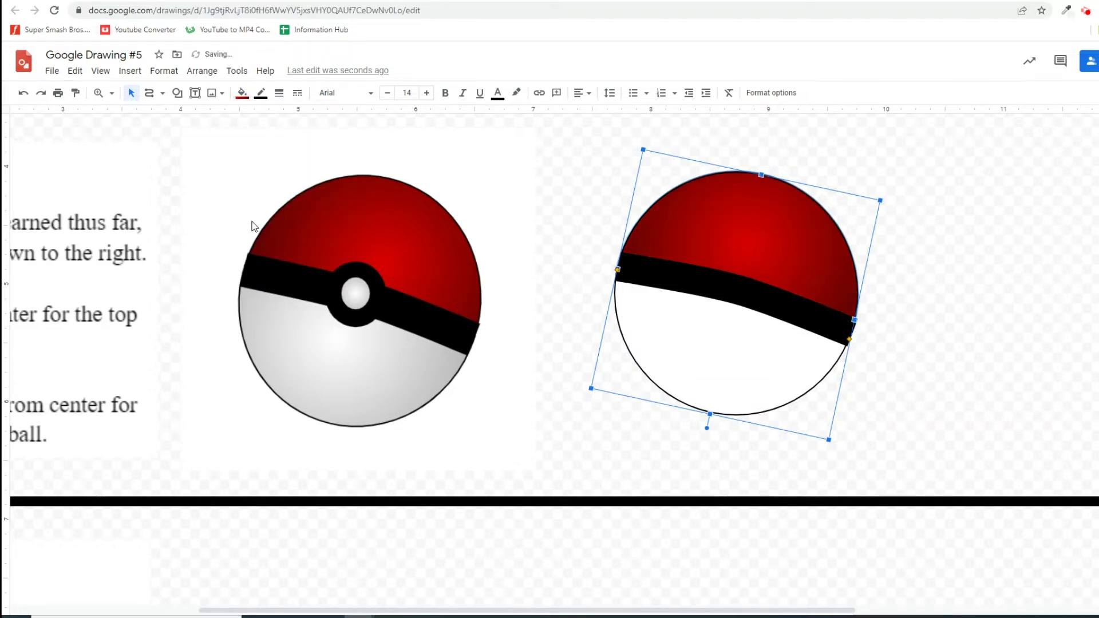
# Fill the base circle forming the ball's lower half with the white radial gradient.
pyautogui.click(707, 355)
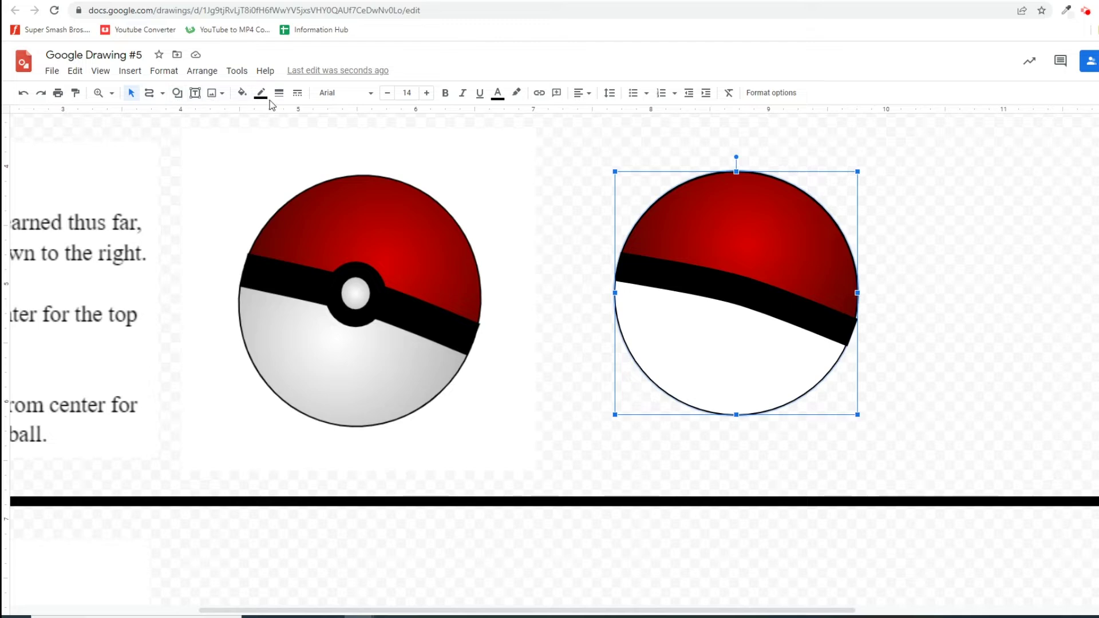
pyautogui.click(241, 93)
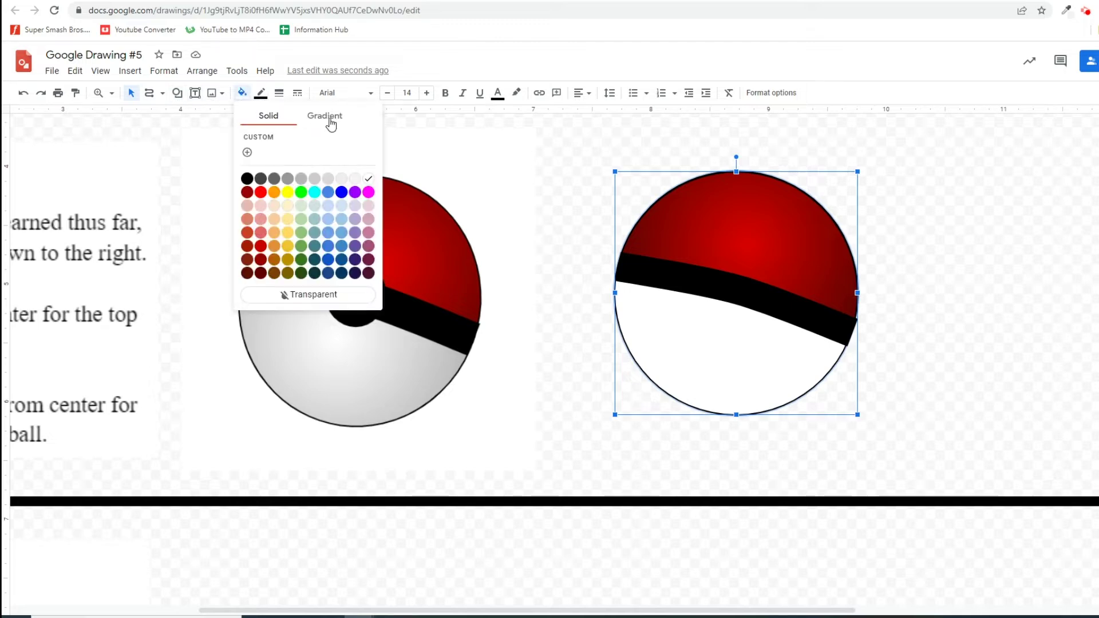
pyautogui.click(331, 119)
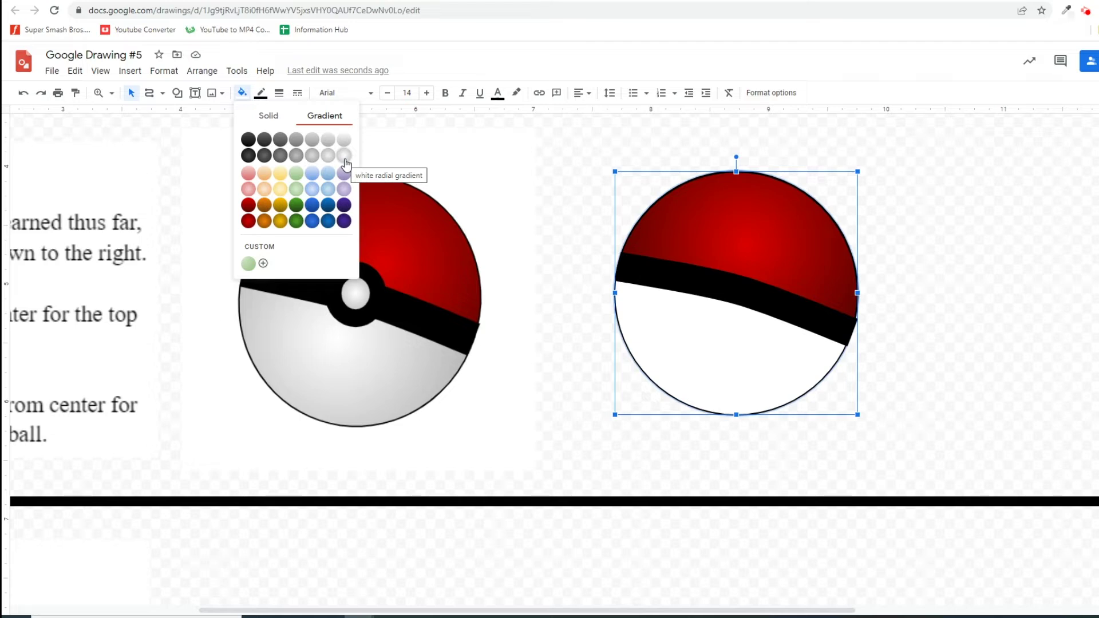
pyautogui.click(346, 156)
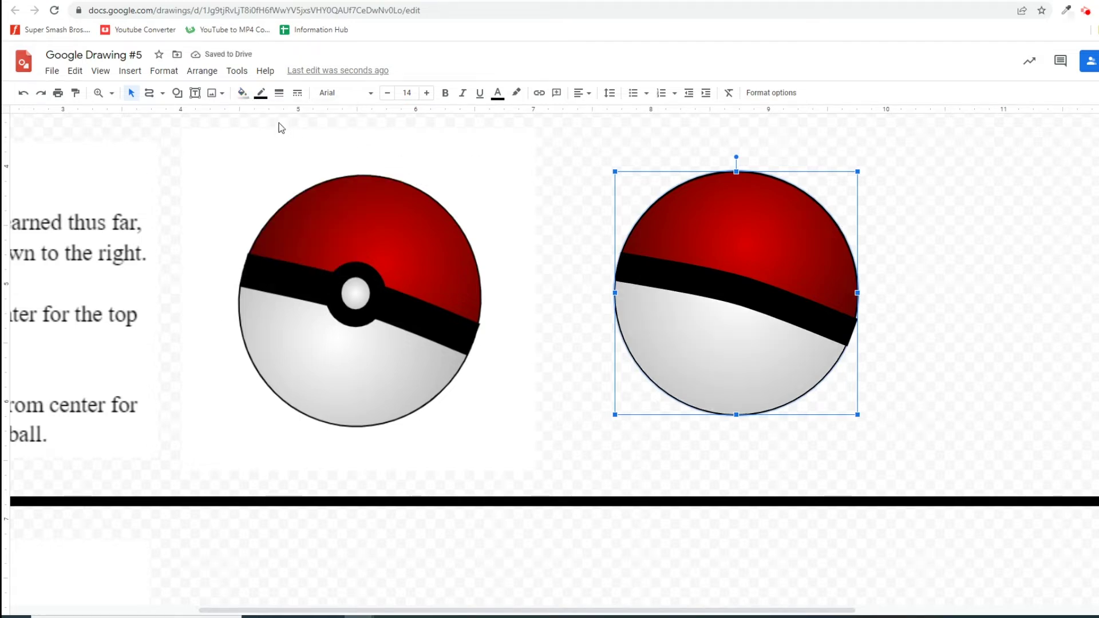
# Draw a circle about a quarter of the ball's width, centred on the middle of the black band.
pyautogui.click(179, 94)
pyautogui.moveTo(198, 117)
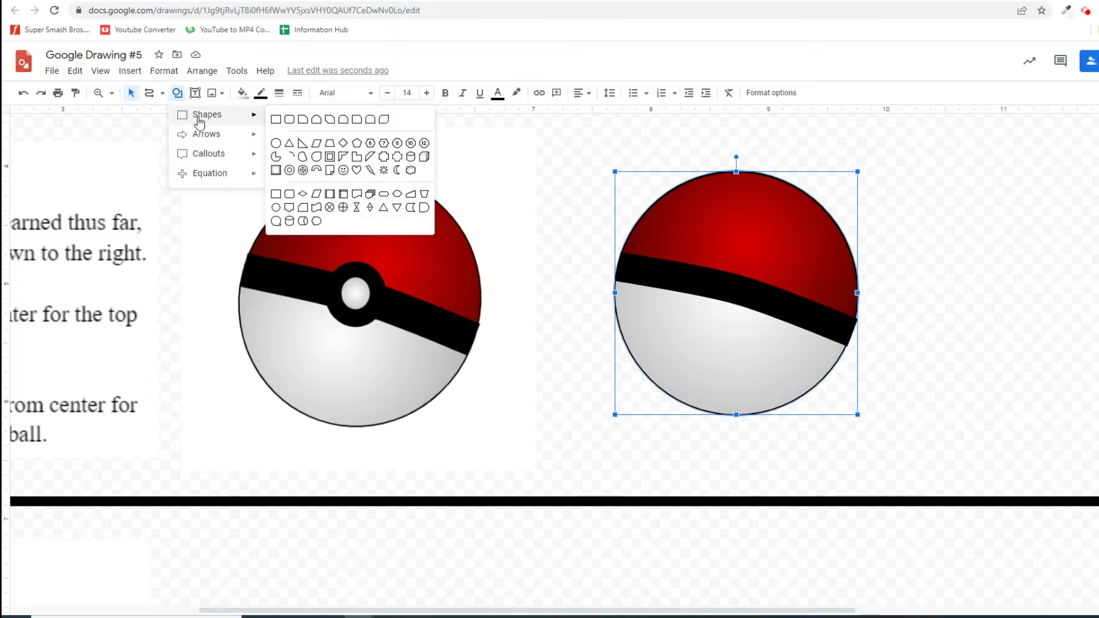
pyautogui.click(276, 143)
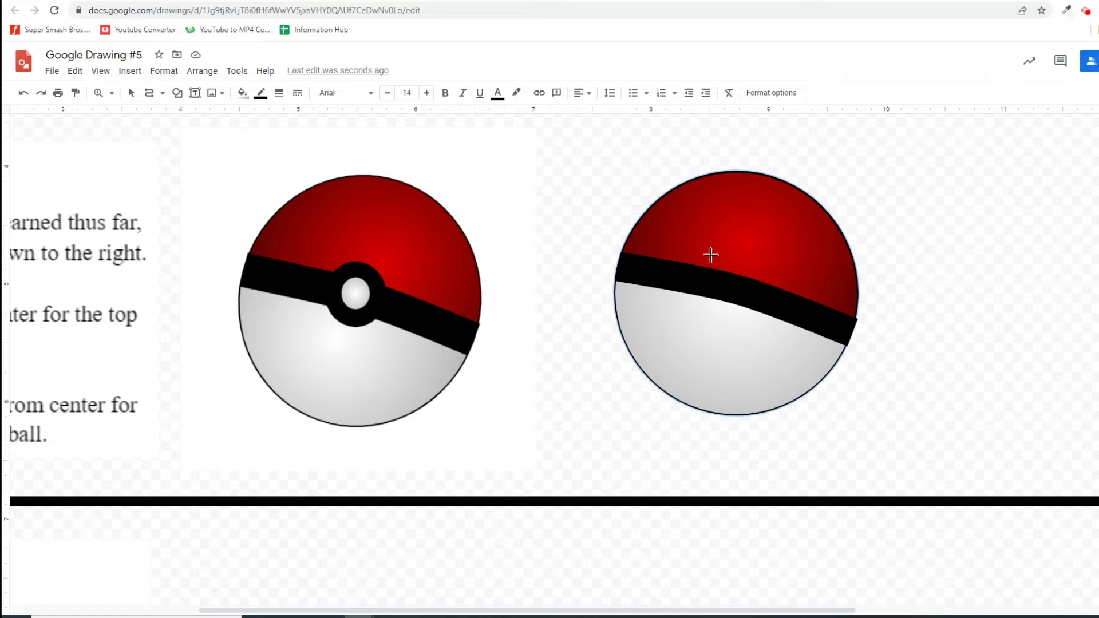
pyautogui.moveTo(712, 255); pyautogui.dragTo(737, 287)
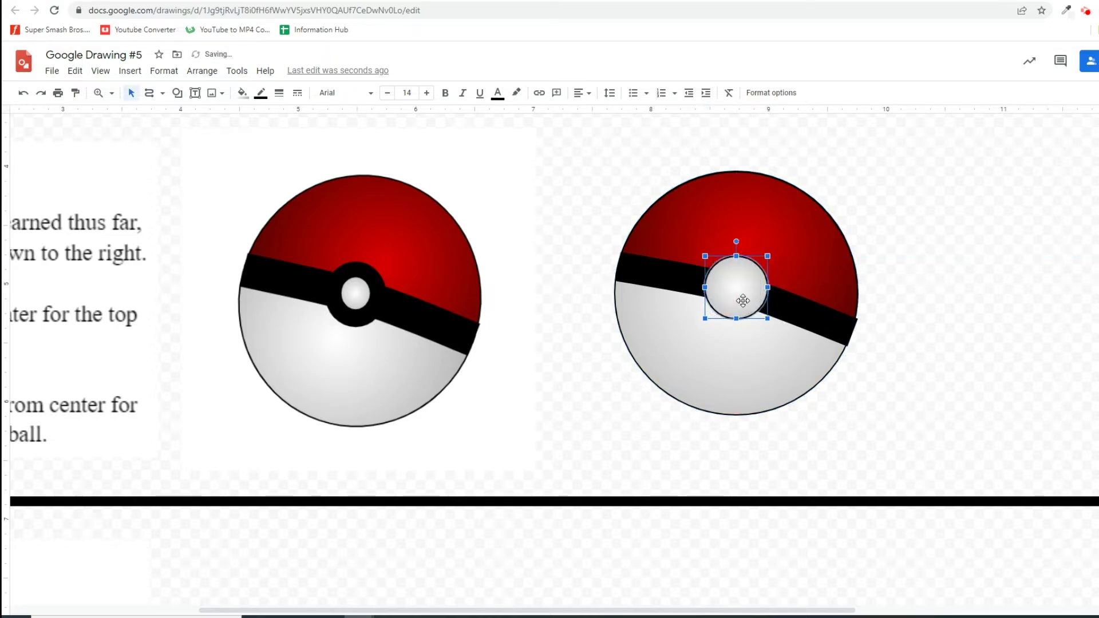
# Fill the circle at the centre of the band with solid black.
pyautogui.click(242, 92)
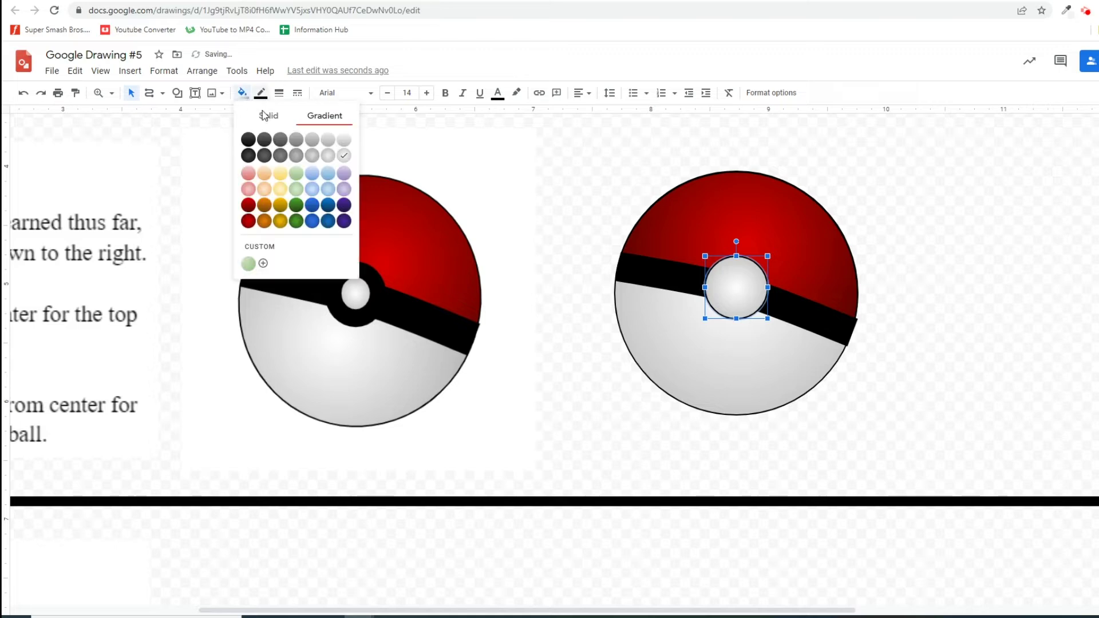
pyautogui.click(249, 141)
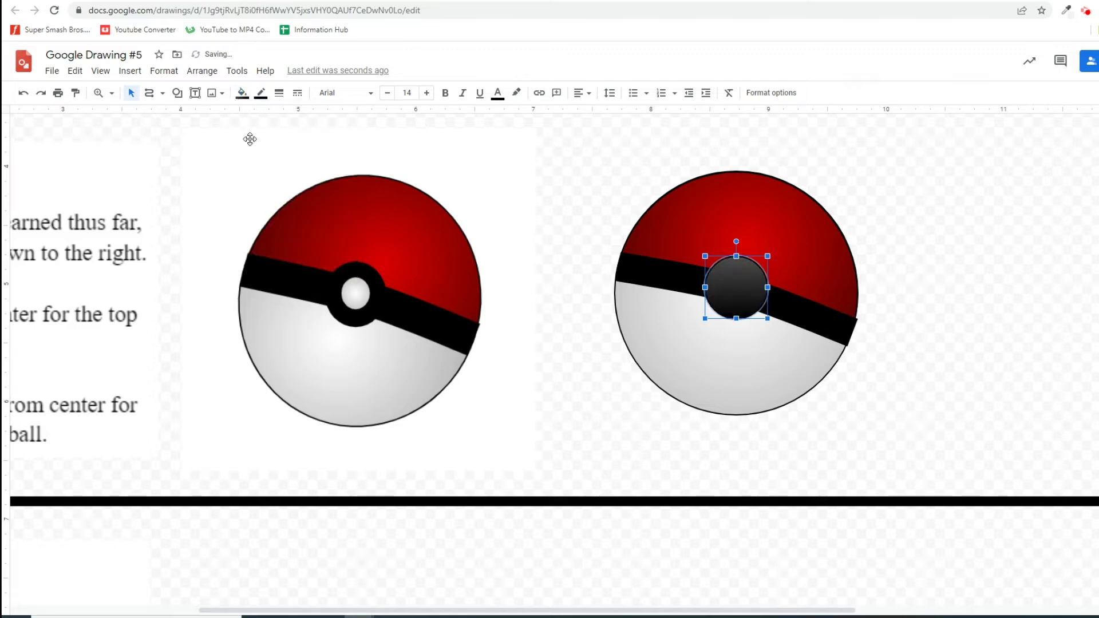
pyautogui.click(242, 93)
pyautogui.click(269, 114)
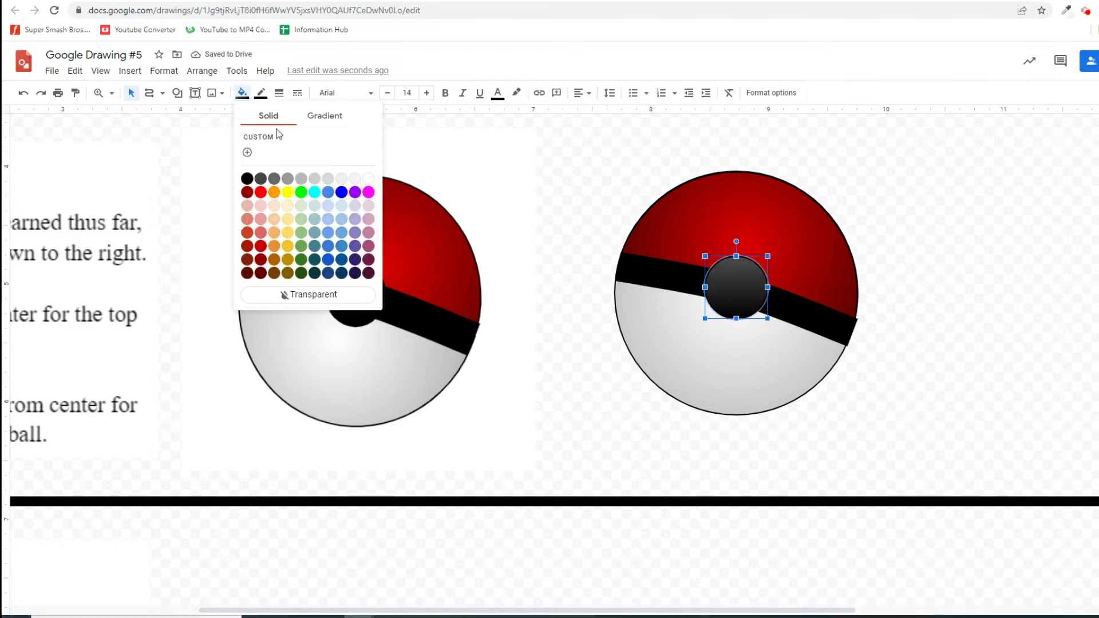
pyautogui.click(247, 178)
pyautogui.click(926, 227)
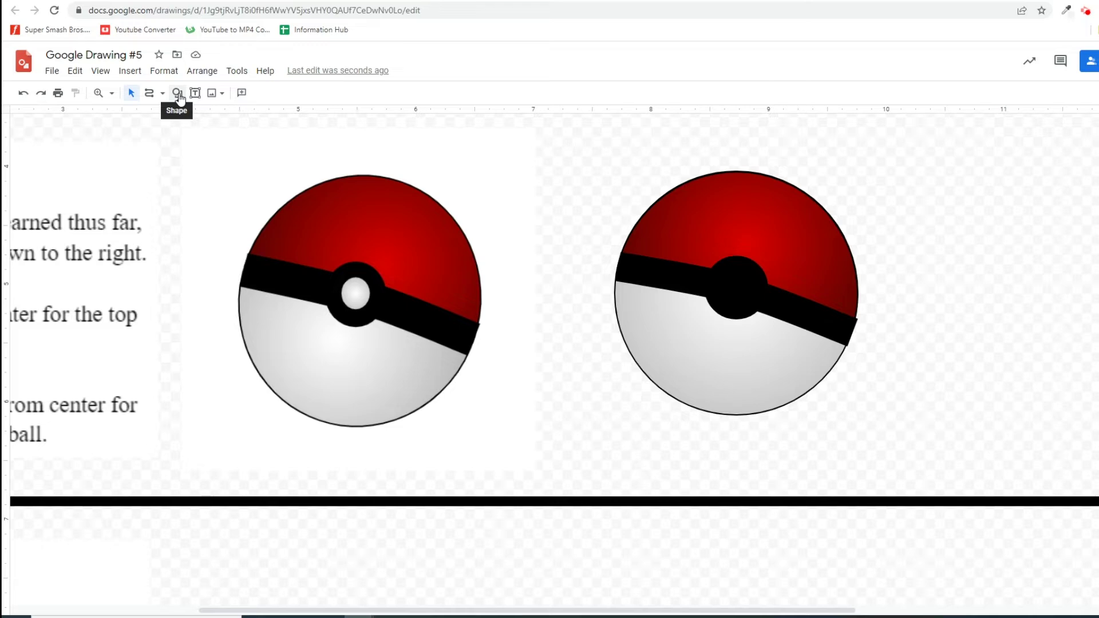
# Draw a smaller circle, just under half the black circle's width, centred inside it.
pyautogui.click(179, 95)
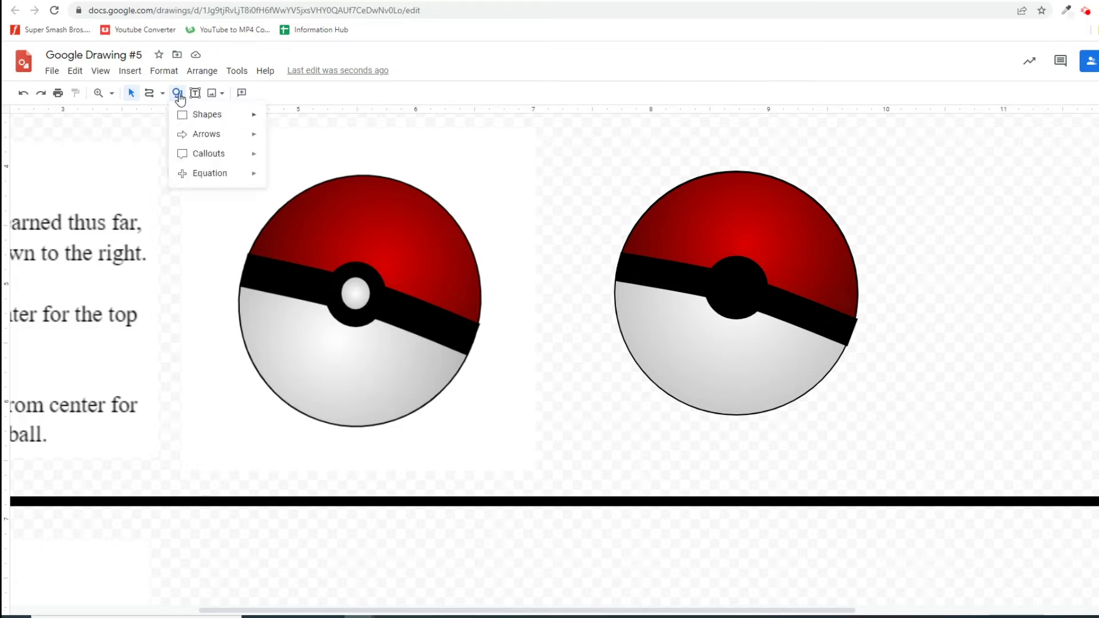
pyautogui.moveTo(217, 134)
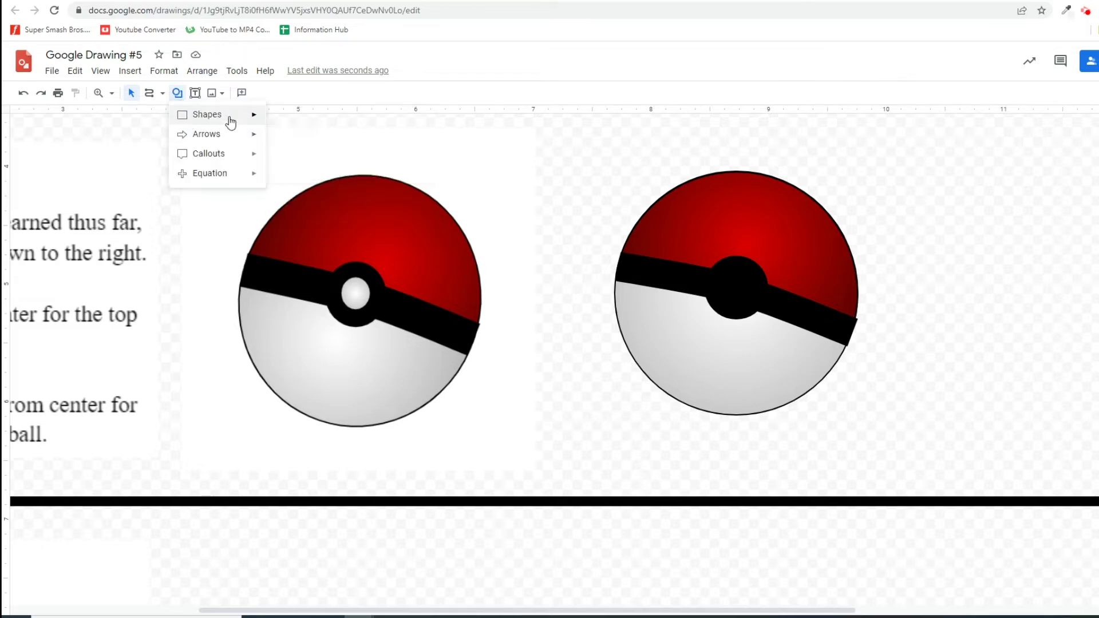
pyautogui.moveTo(255, 115)
pyautogui.click(277, 146)
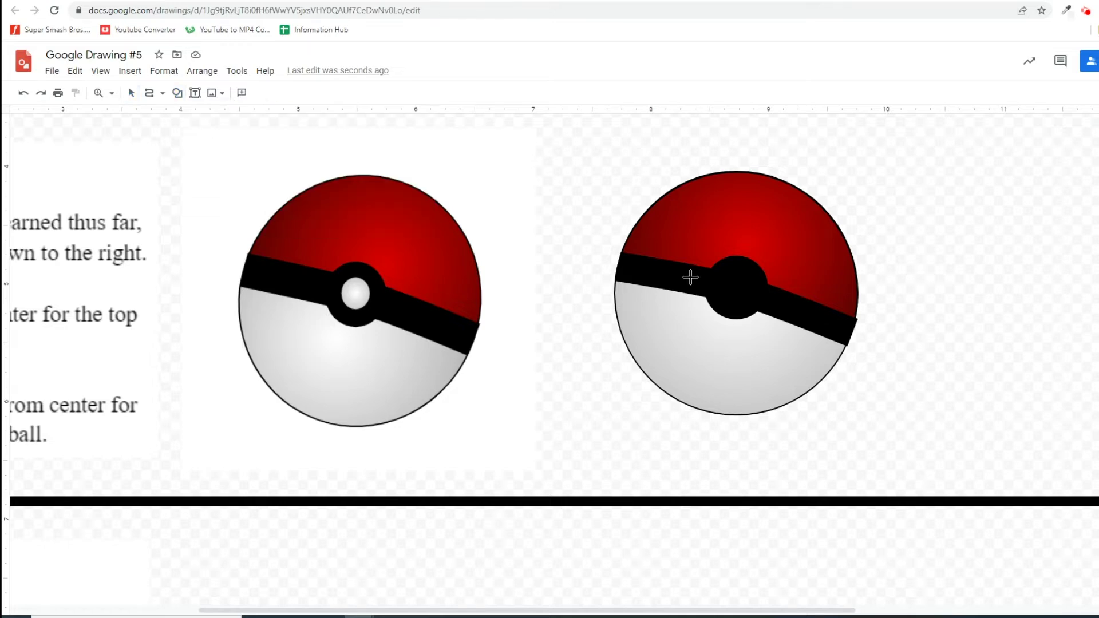
pyautogui.moveTo(724, 273); pyautogui.dragTo(740, 290)
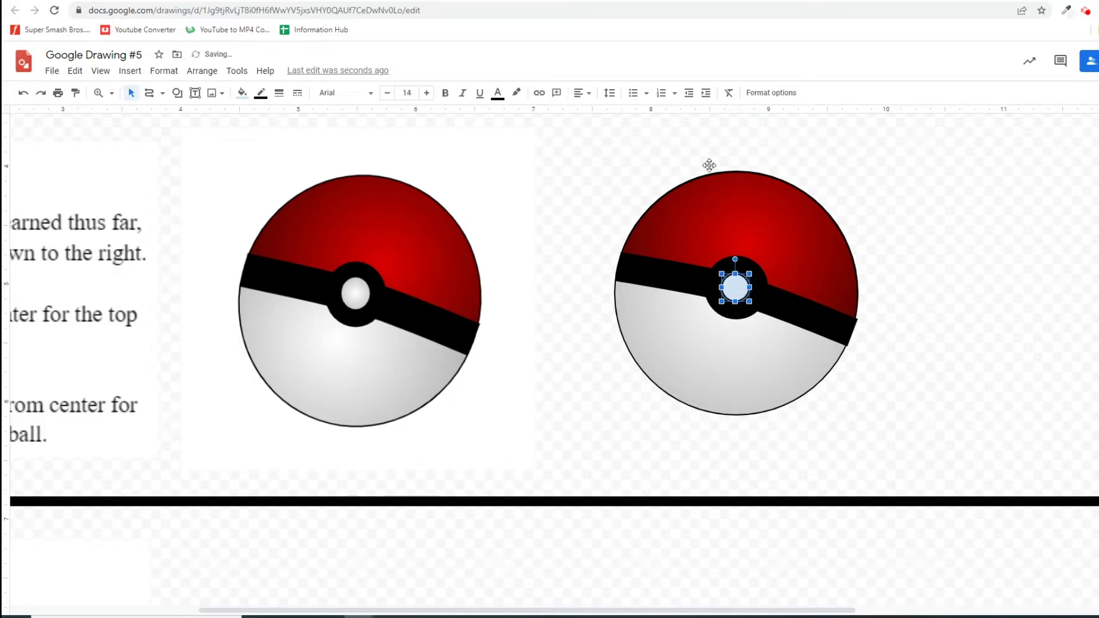
# Fill the small centre circle with the white radial gradient.
pyautogui.click(248, 96)
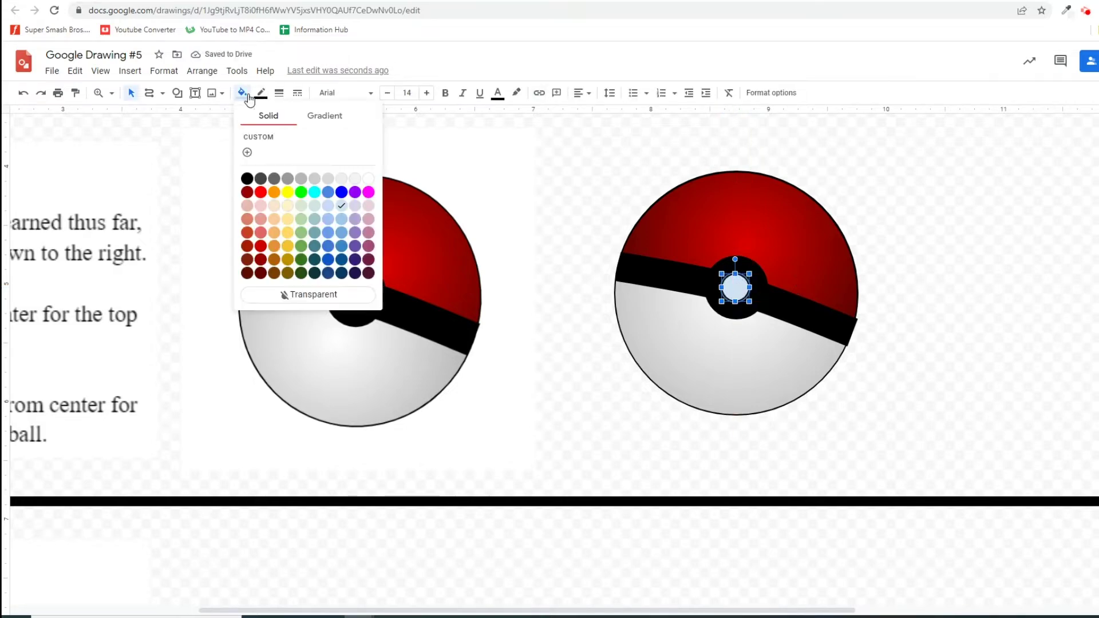
pyautogui.click(318, 122)
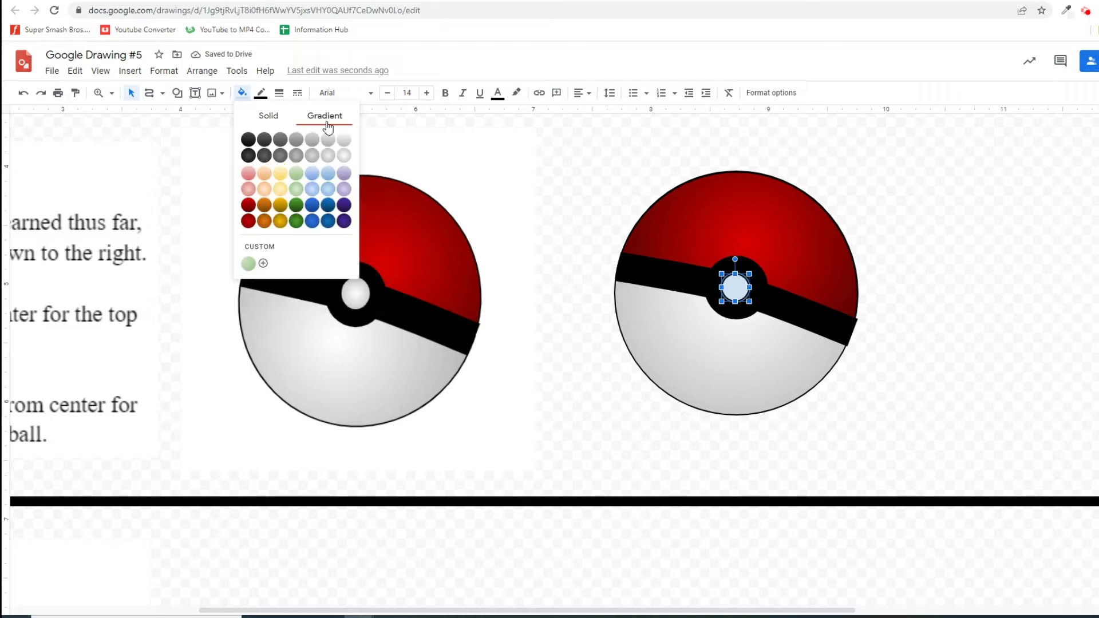
pyautogui.click(347, 163)
pyautogui.click(933, 229)
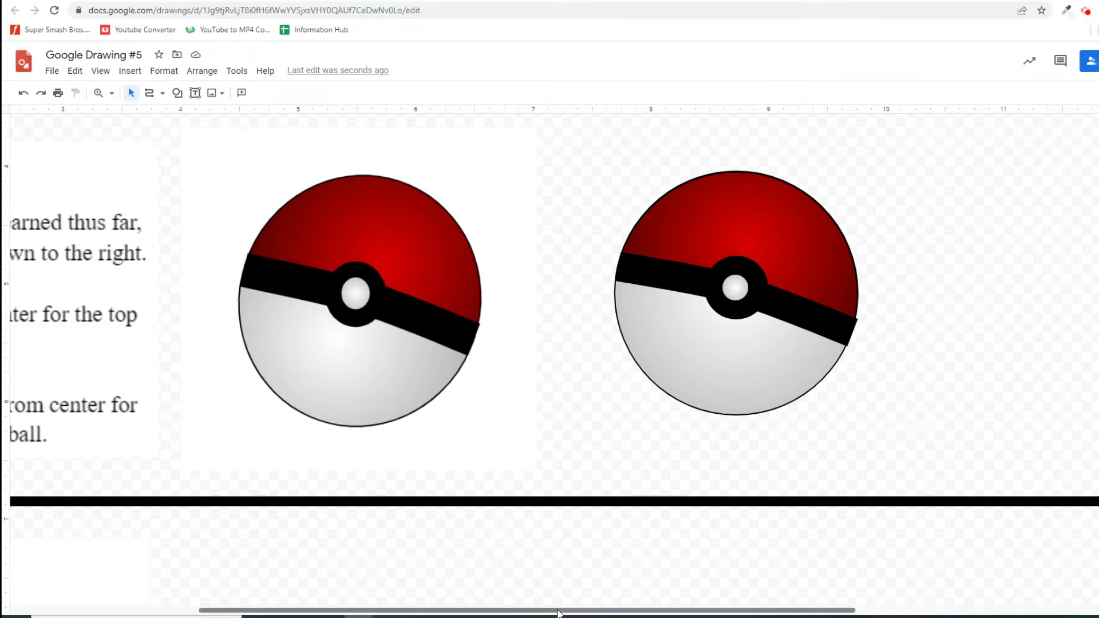
# Trace the head of the Drill 3 monkey with a closed four-point curve, passing through both upper corners and the chin area.
pyautogui.moveTo(558, 613); pyautogui.dragTo(472, 612)
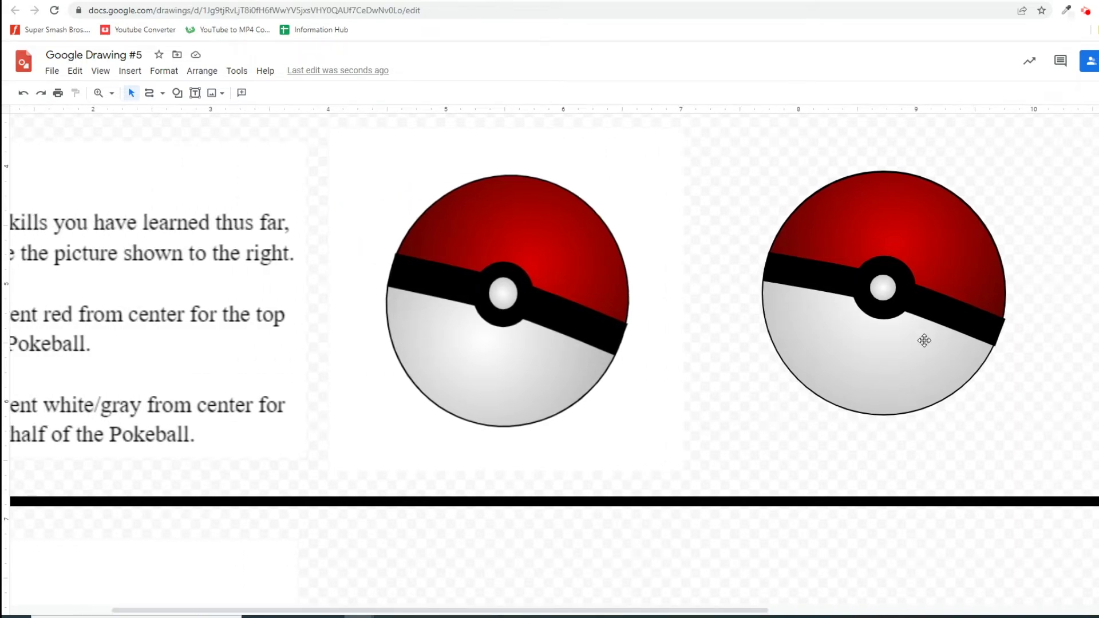
pyautogui.scroll(-3, 924, 341)
pyautogui.scroll(-4, 924, 341)
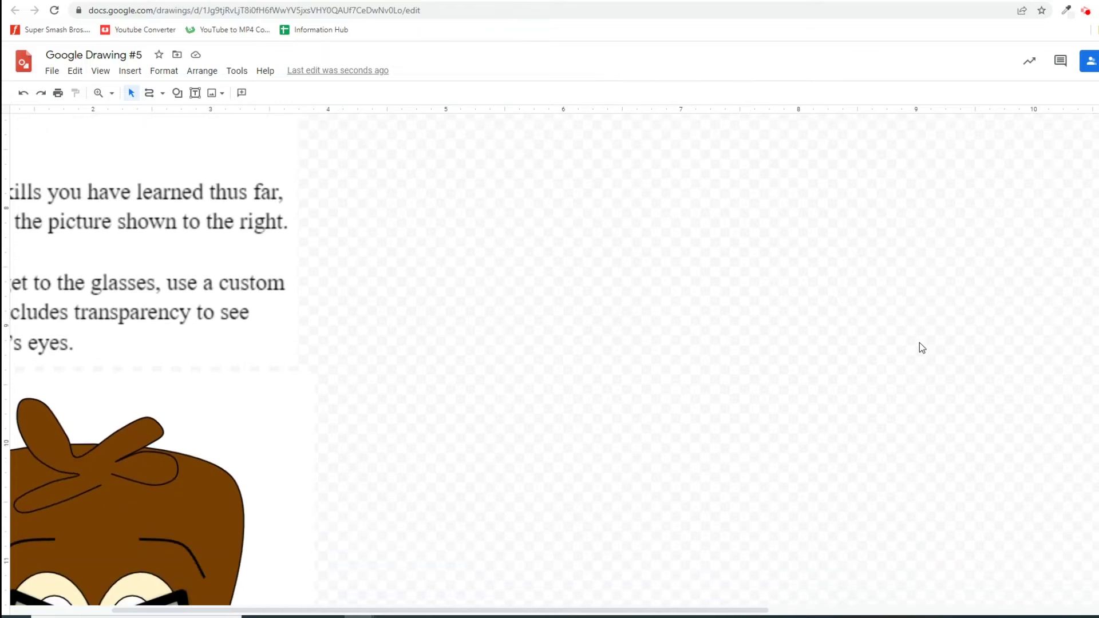
pyautogui.moveTo(757, 611); pyautogui.dragTo(661, 611)
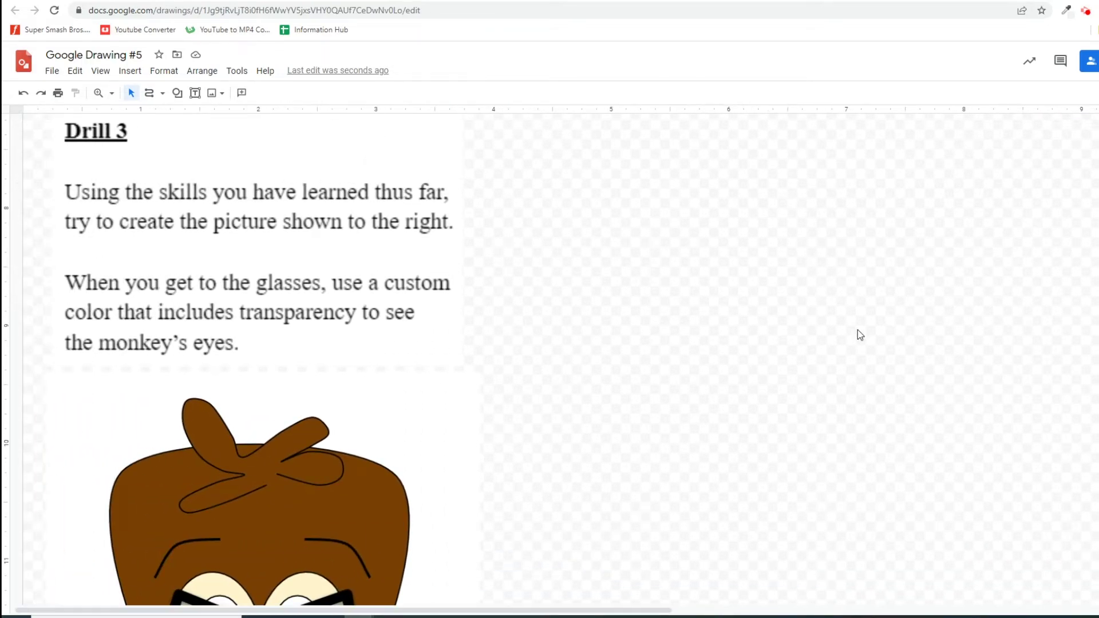
pyautogui.scroll(-4, 871, 331)
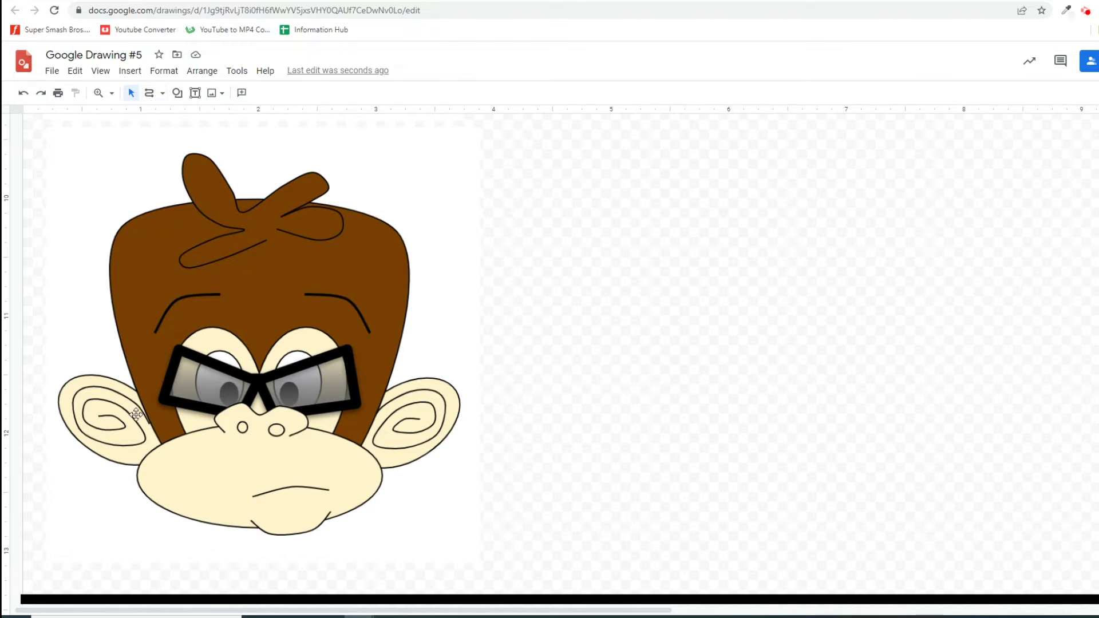
pyautogui.click(176, 94)
pyautogui.moveTo(185, 114)
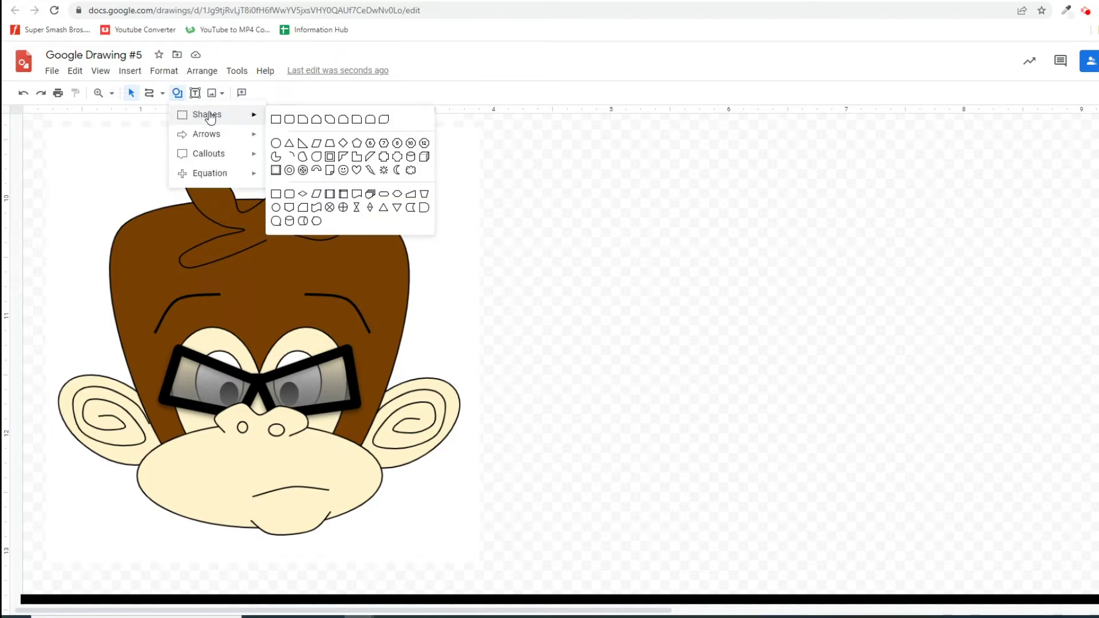
pyautogui.click(161, 93)
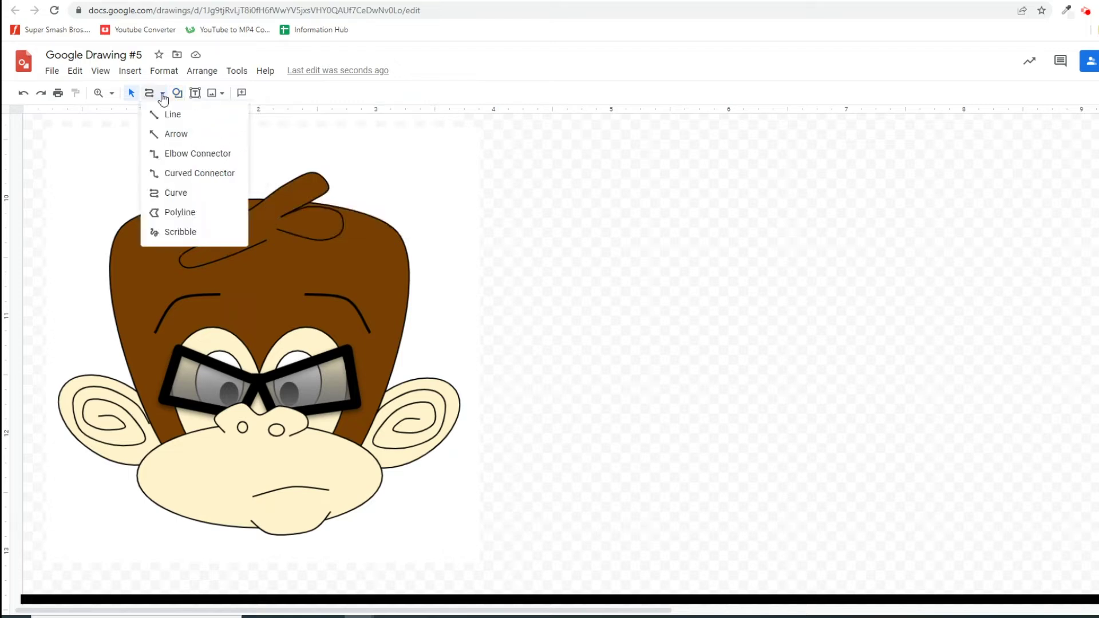
pyautogui.click(176, 193)
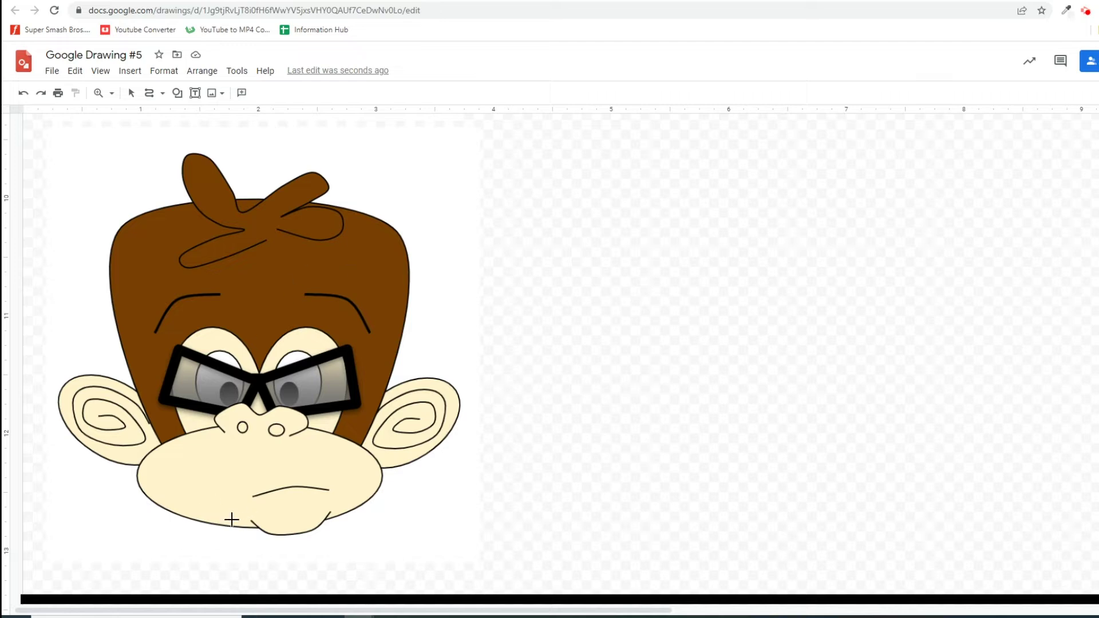
pyautogui.click(122, 224)
pyautogui.click(404, 233)
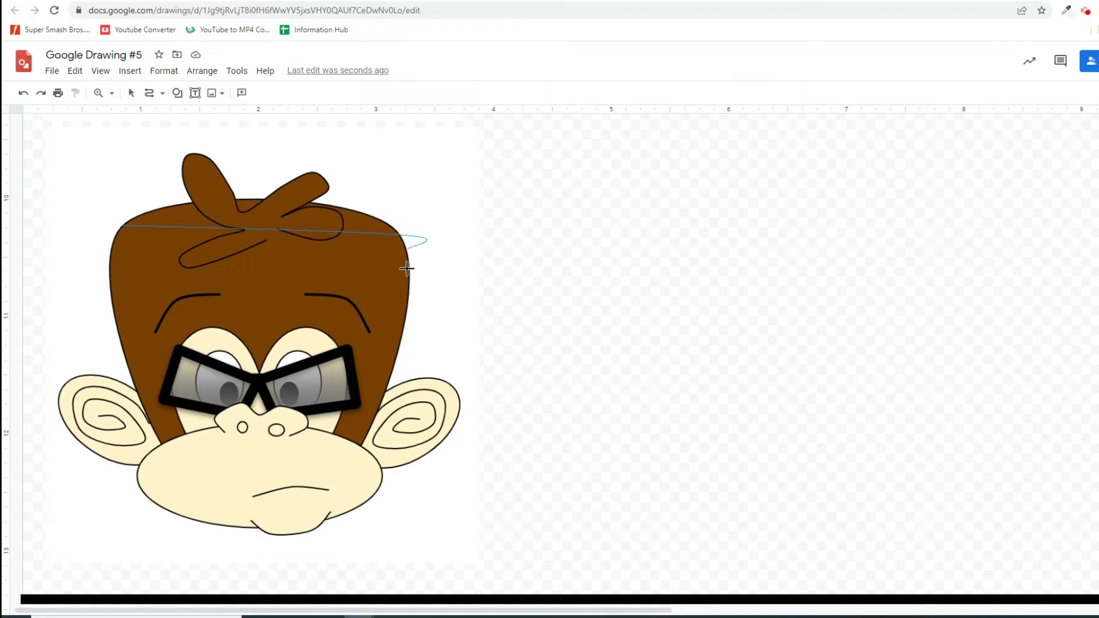
pyautogui.click(332, 518)
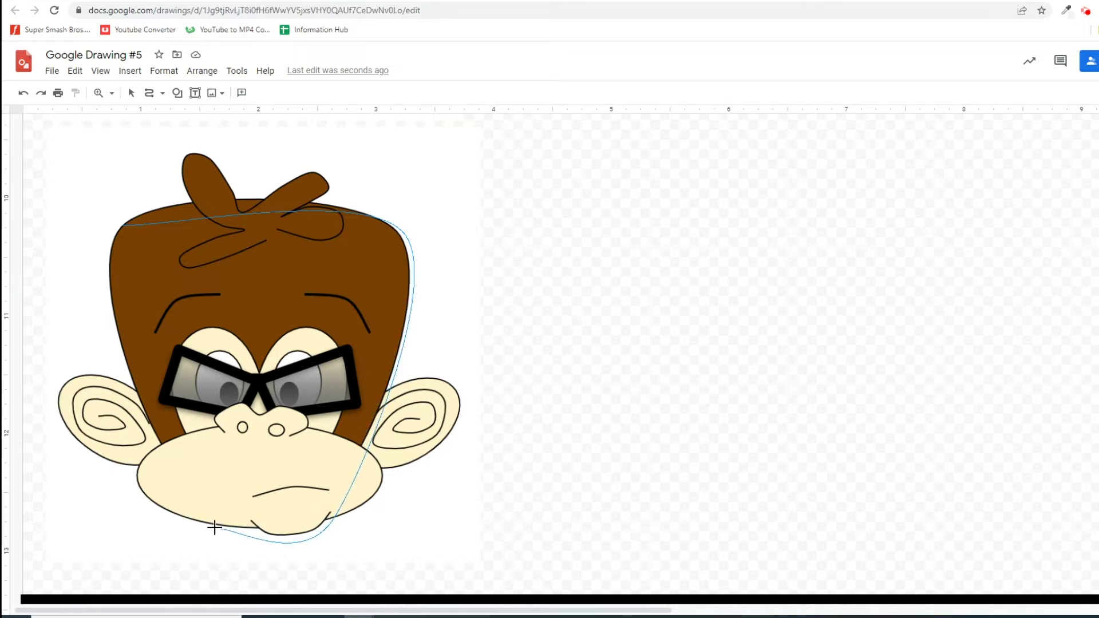
pyautogui.click(220, 535)
pyautogui.click(119, 227)
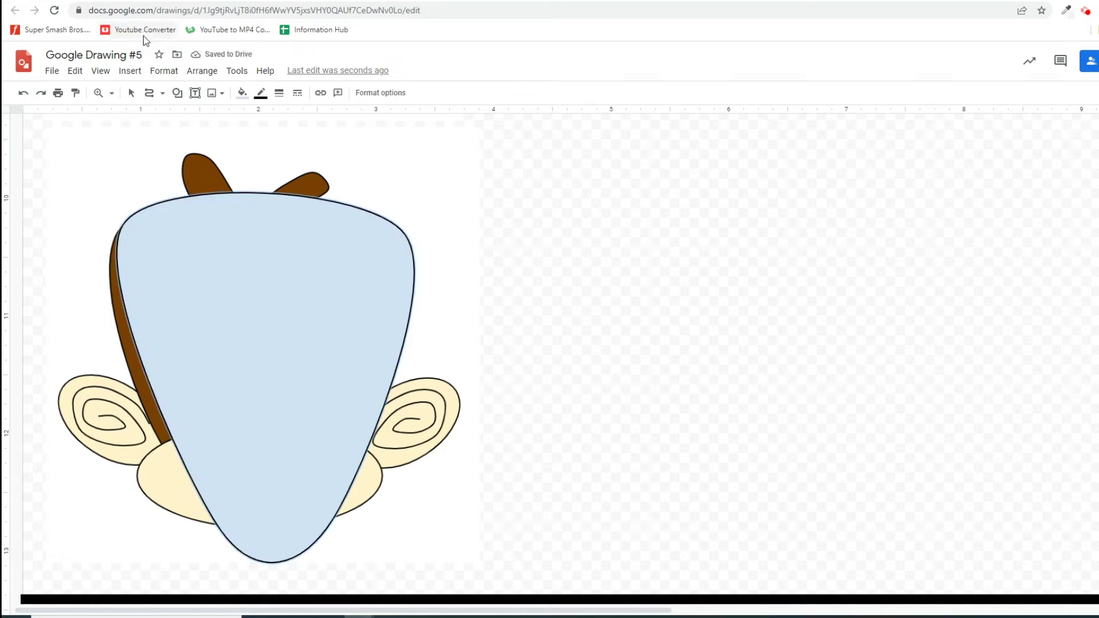
# Widen the traced head shape on its left side so it covers the brown head edge in the reference picture.
pyautogui.click(131, 93)
pyautogui.click(219, 240)
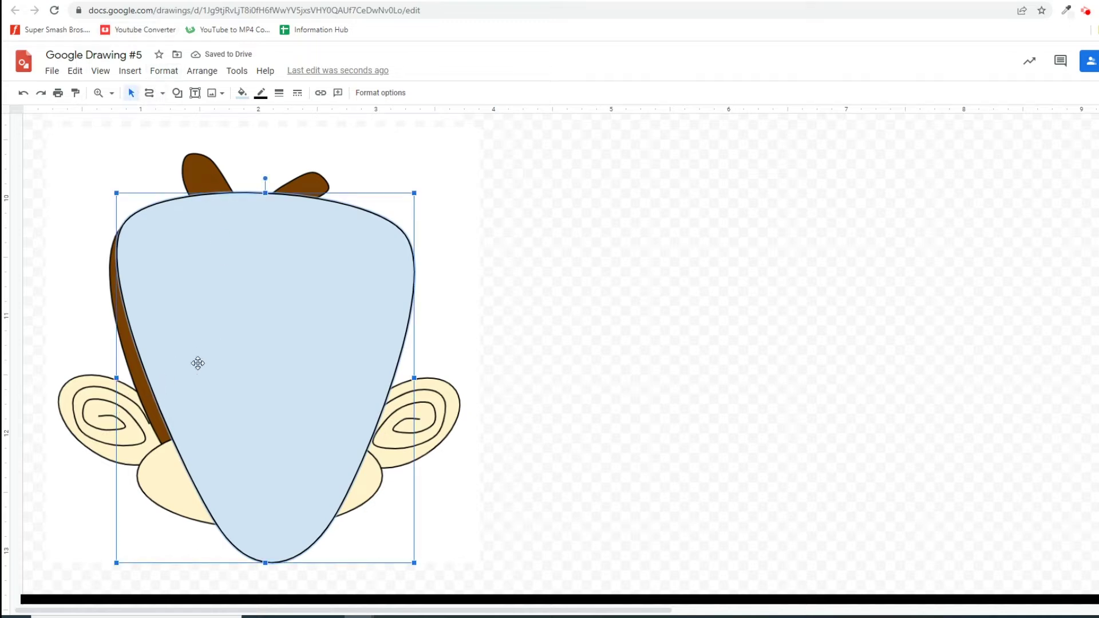
pyautogui.moveTo(117, 380); pyautogui.dragTo(101, 381)
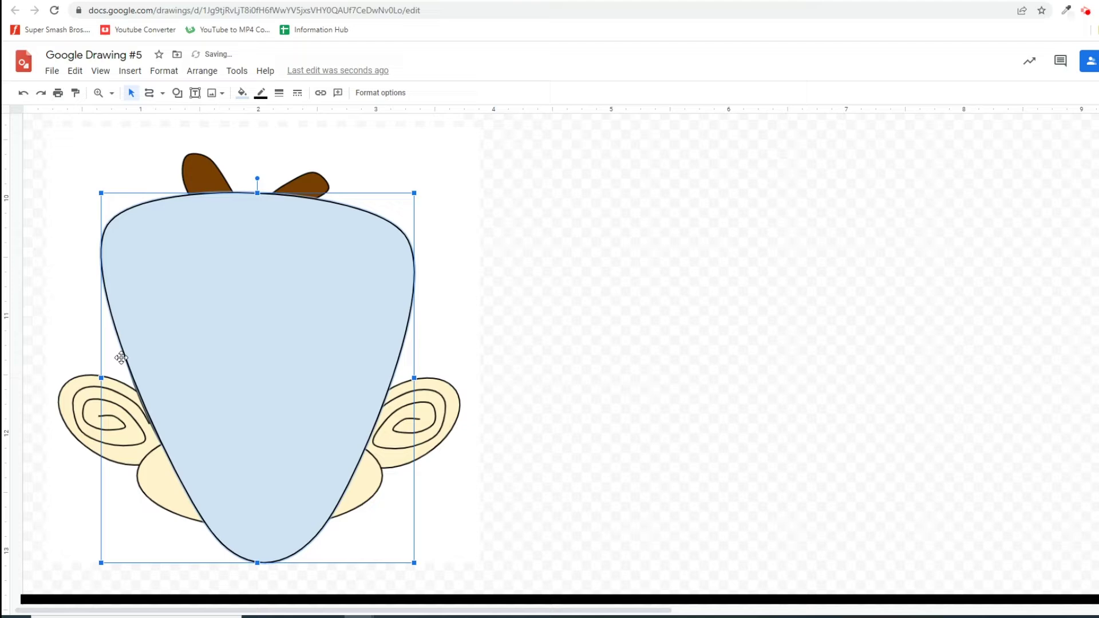
# Raise the head curve's lower-left point slightly by editing its points, and make the shape's fill transparent.
pyautogui.rightClick(240, 295)
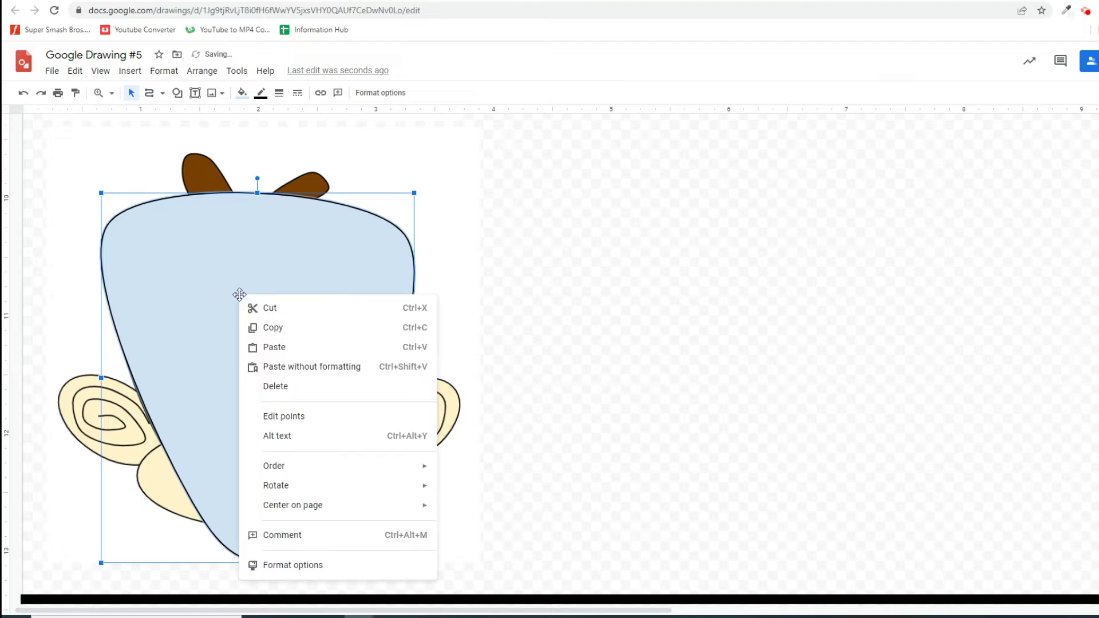
pyautogui.click(291, 418)
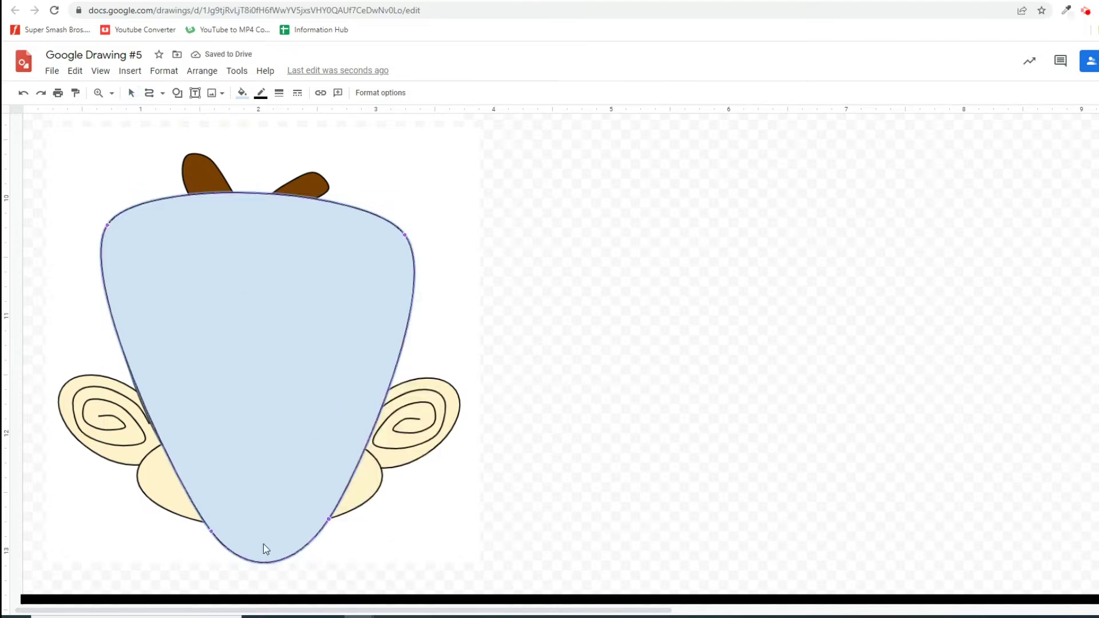
pyautogui.moveTo(211, 532); pyautogui.dragTo(204, 521)
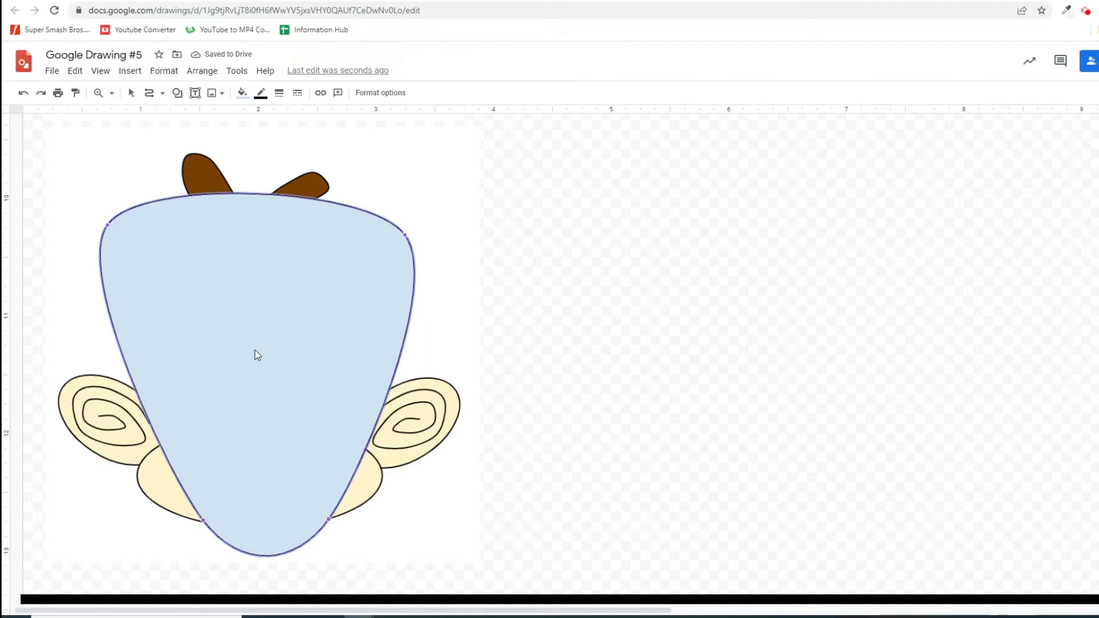
pyautogui.click(241, 93)
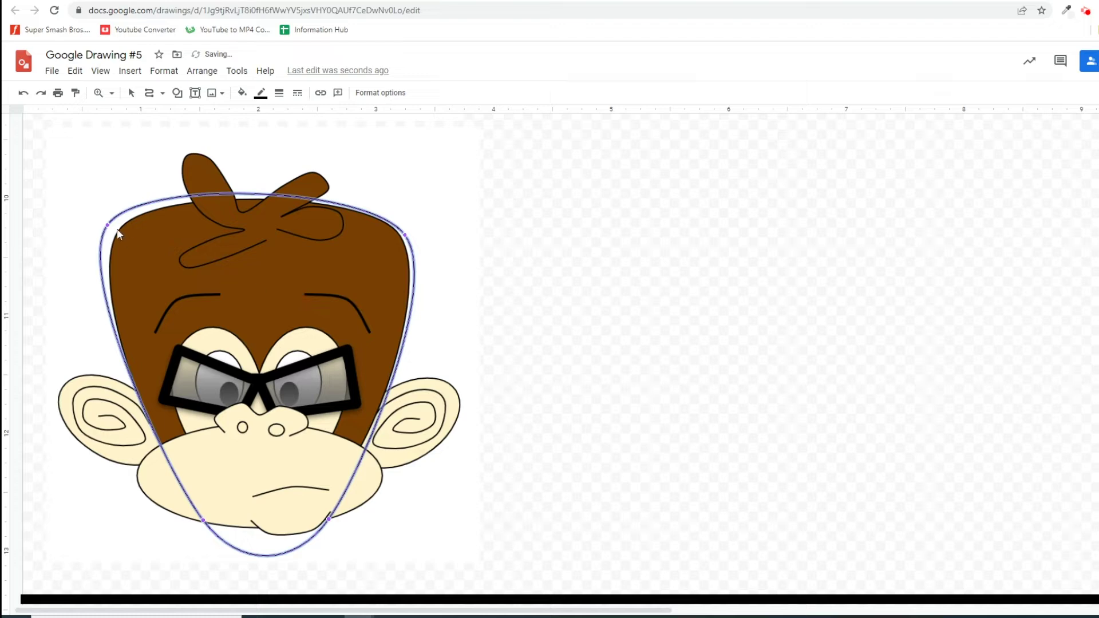
# Adjust the head curve's four points to match the reference head, raising the two lower points into the upper part of the muzzle.
pyautogui.moveTo(107, 226); pyautogui.dragTo(117, 230)
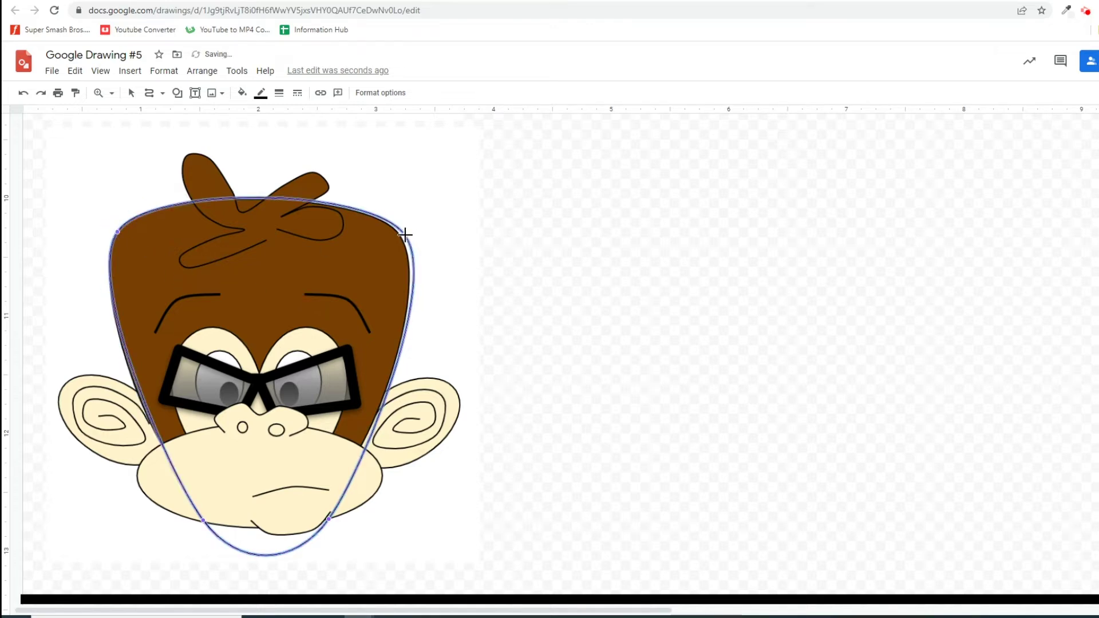
pyautogui.moveTo(406, 235); pyautogui.dragTo(401, 236)
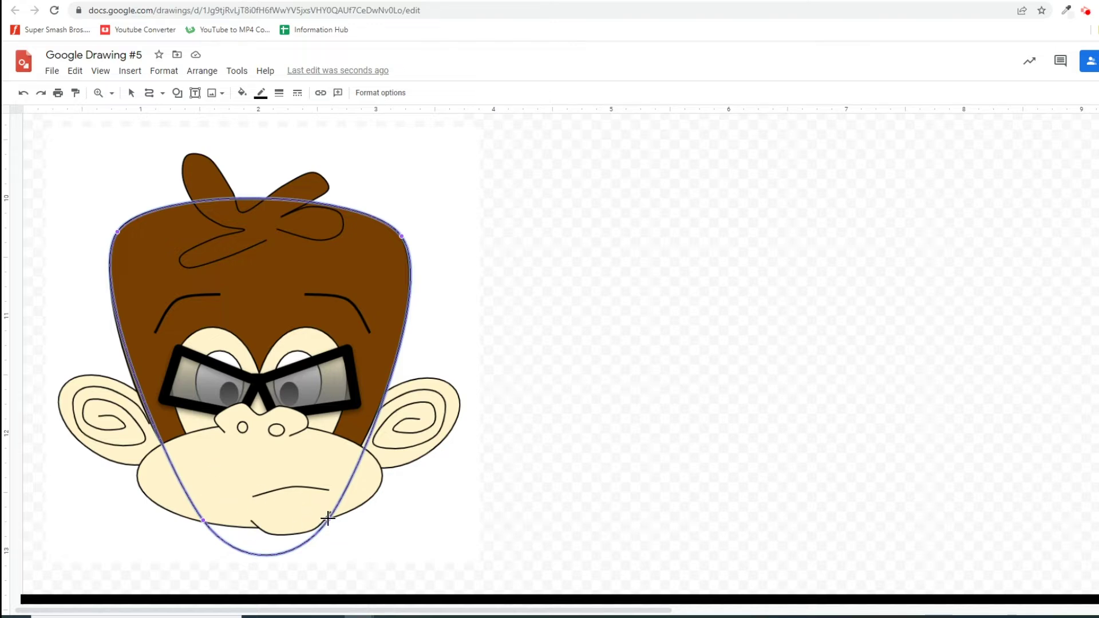
pyautogui.moveTo(323, 518); pyautogui.dragTo(365, 448)
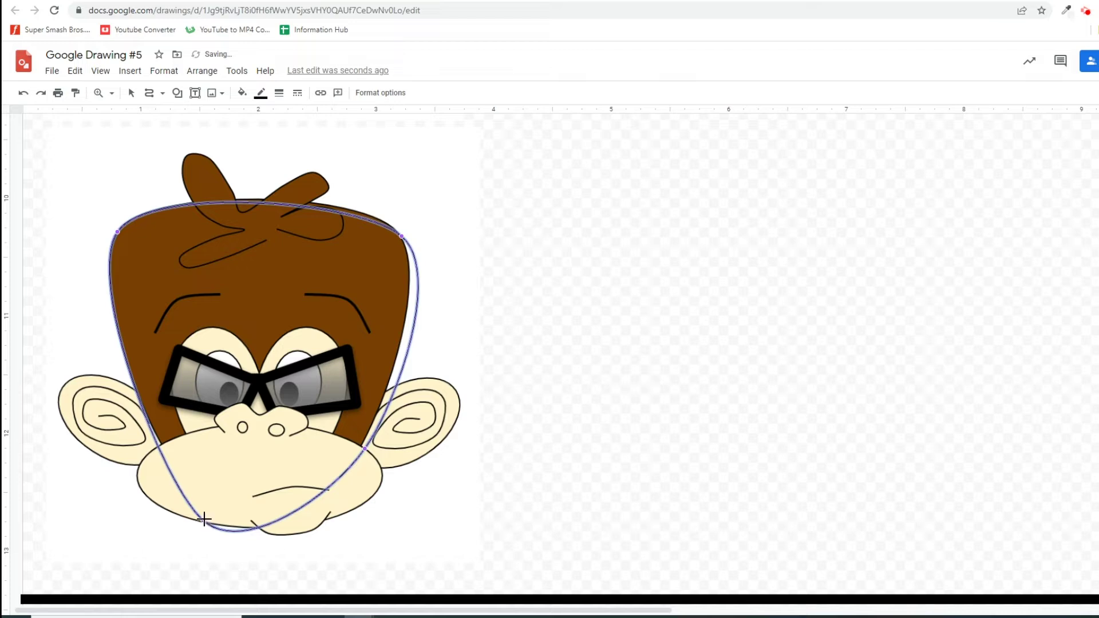
pyautogui.moveTo(201, 520); pyautogui.dragTo(180, 464)
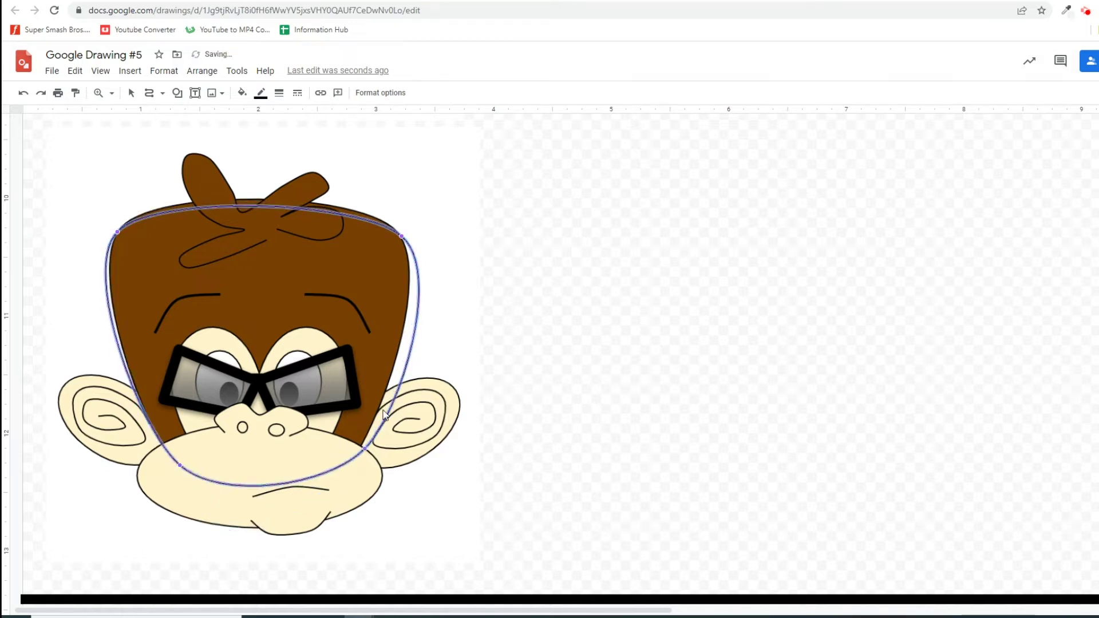
pyautogui.moveTo(366, 446); pyautogui.dragTo(354, 453)
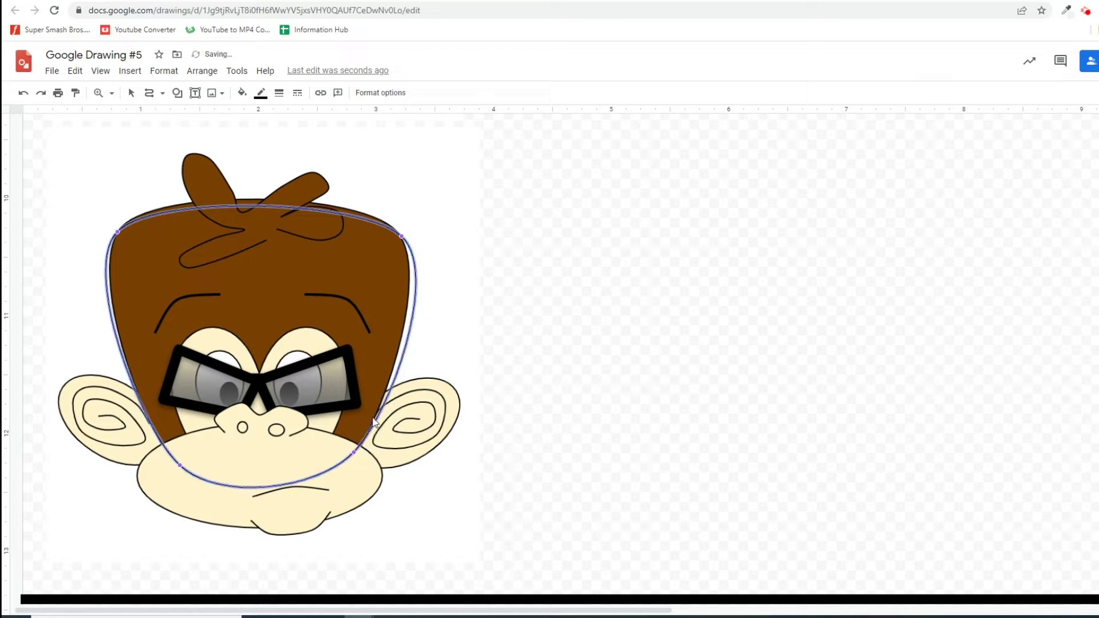
pyautogui.moveTo(399, 236); pyautogui.dragTo(393, 228)
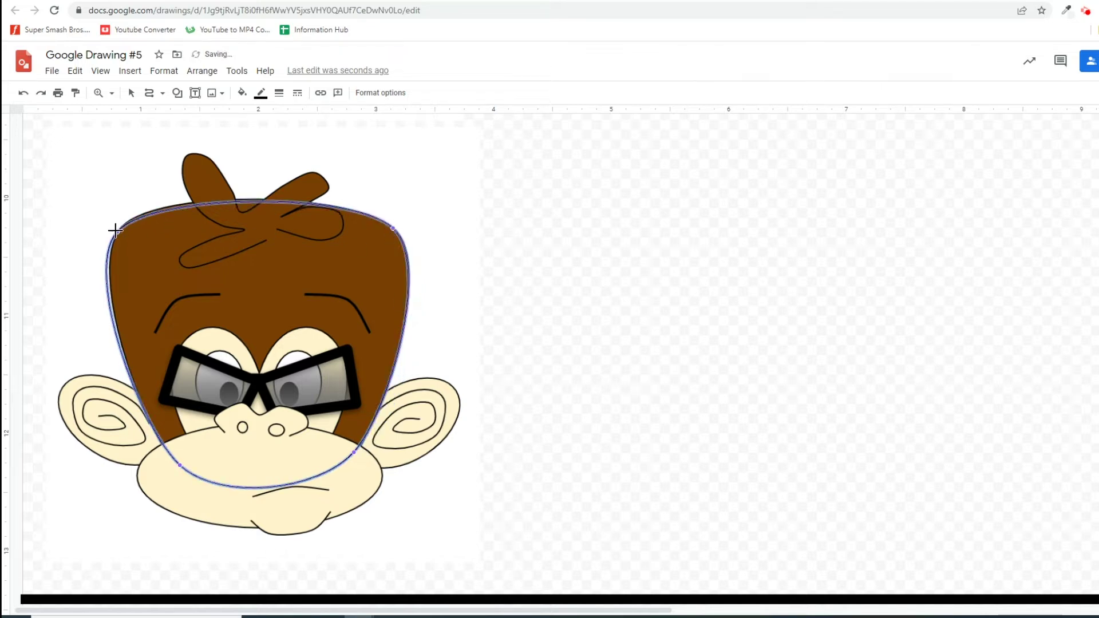
pyautogui.moveTo(115, 230); pyautogui.dragTo(121, 225)
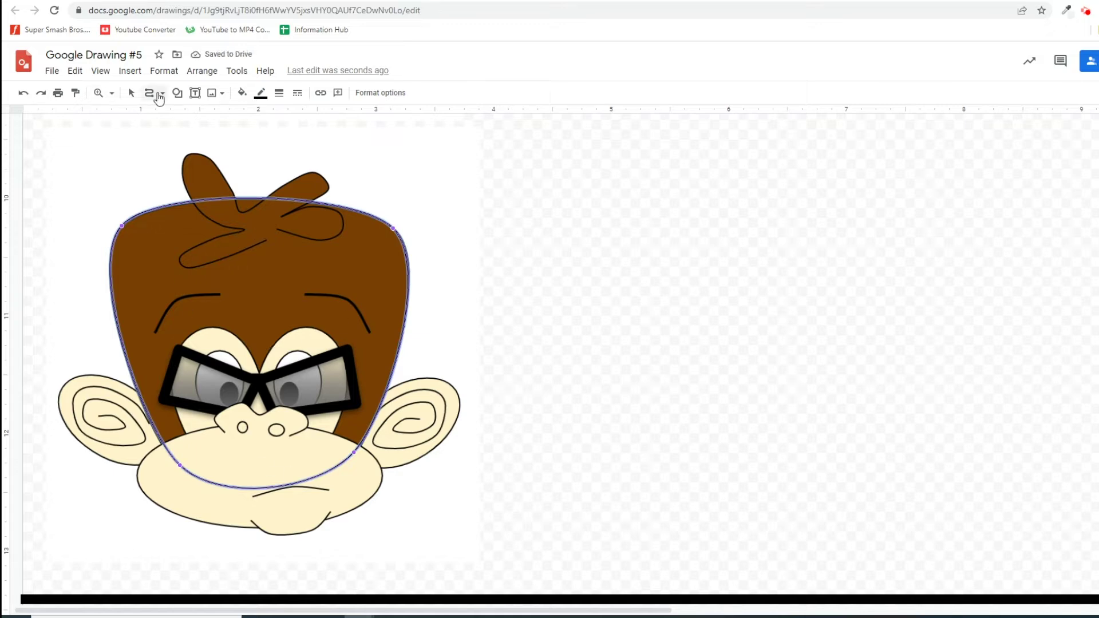
# Fill the head shape with solid dark brown and move it onto the empty canvas to the right of the reference monkey.
pyautogui.click(243, 95)
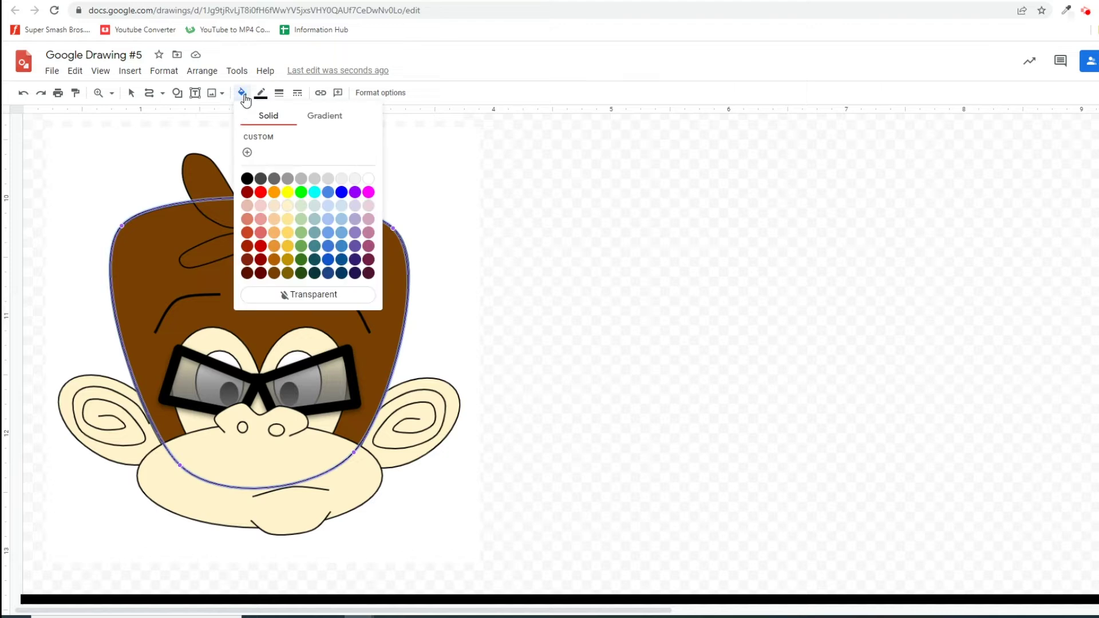
pyautogui.click(274, 273)
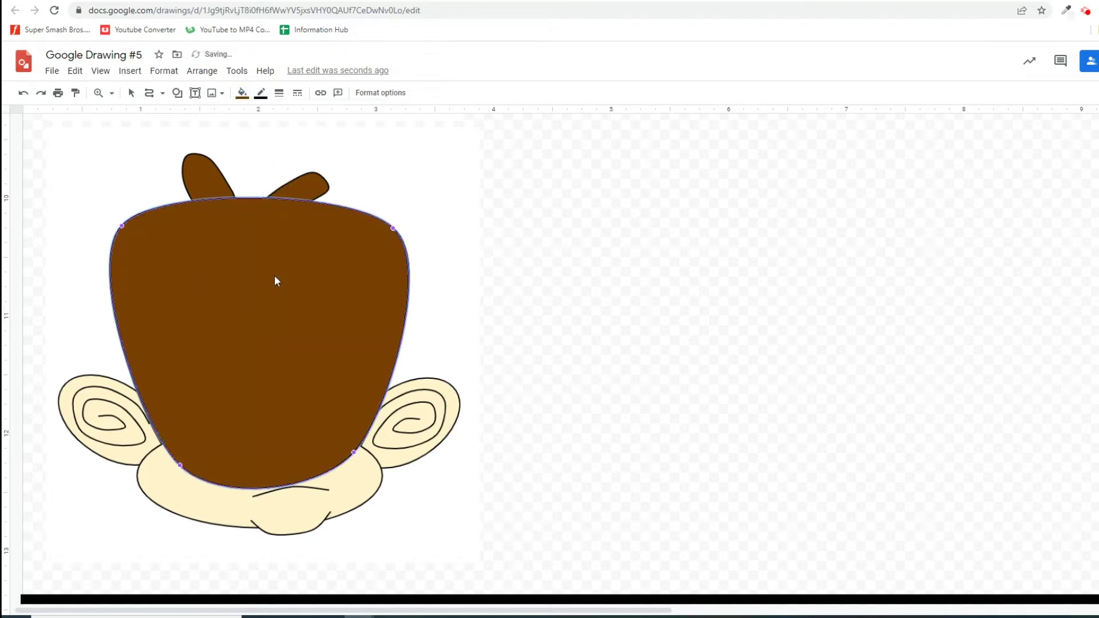
pyautogui.click(244, 292)
pyautogui.moveTo(355, 297); pyautogui.dragTo(744, 307)
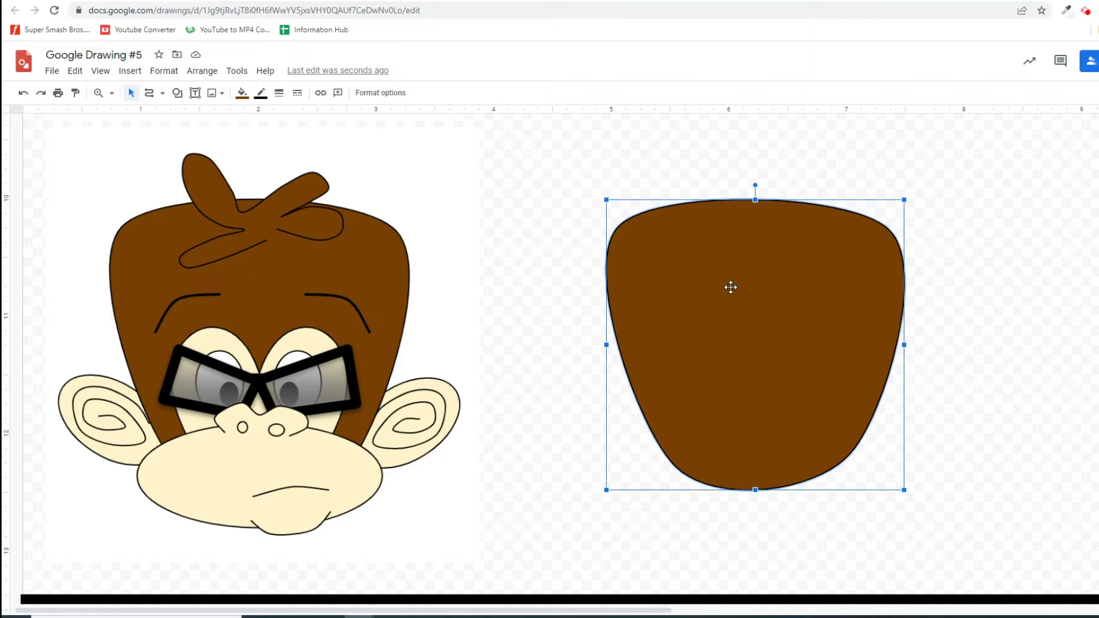
# Draw an ellipse for the monkey's right-hand ear, rotate it counterclockwise by about 25 degrees and place it over the reference ear.
pyautogui.click(178, 93)
pyautogui.moveTo(197, 120)
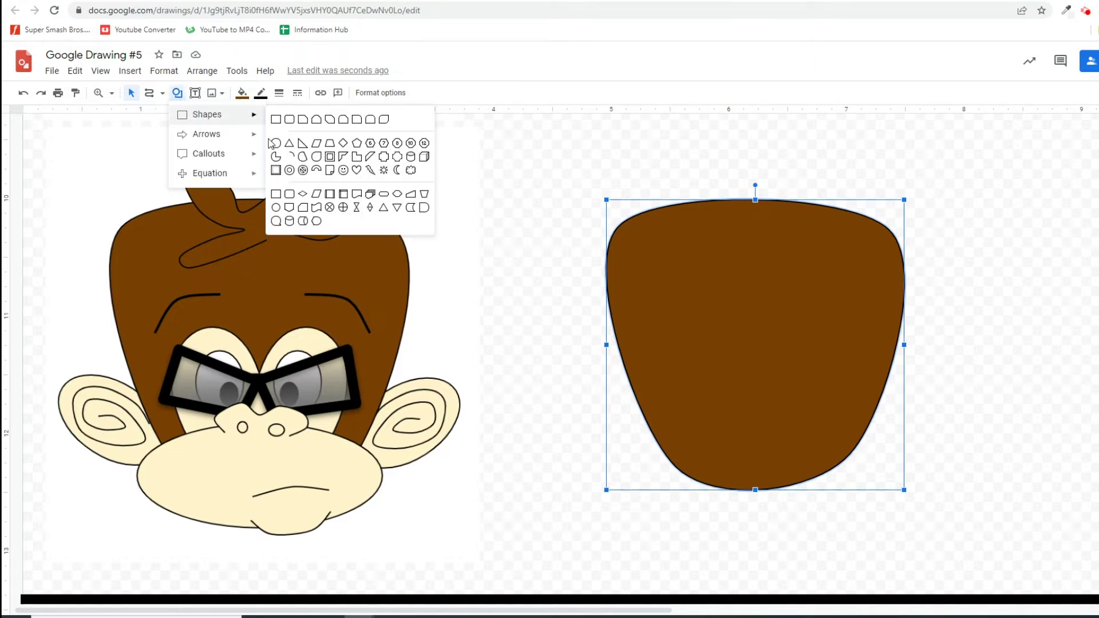
pyautogui.click(274, 146)
pyautogui.moveTo(324, 353); pyautogui.dragTo(463, 434)
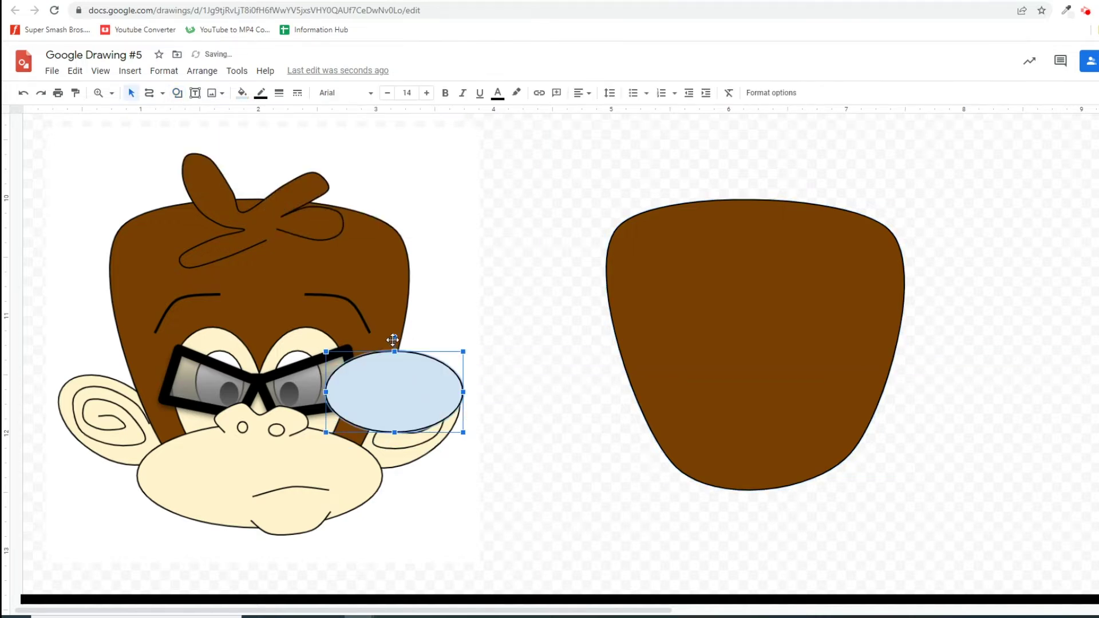
pyautogui.moveTo(395, 336); pyautogui.dragTo(372, 342)
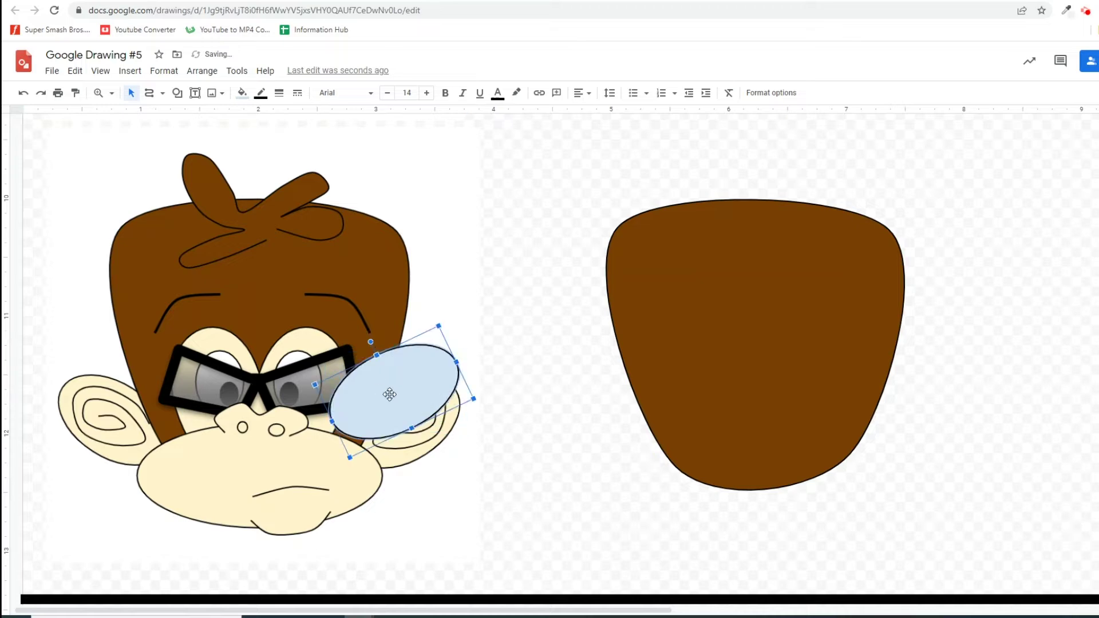
pyautogui.moveTo(389, 394); pyautogui.dragTo(394, 430)
# Make the ear ellipse's fill transparent and reduce its height slightly to match the reference ear's upper edge.
pyautogui.click(242, 93)
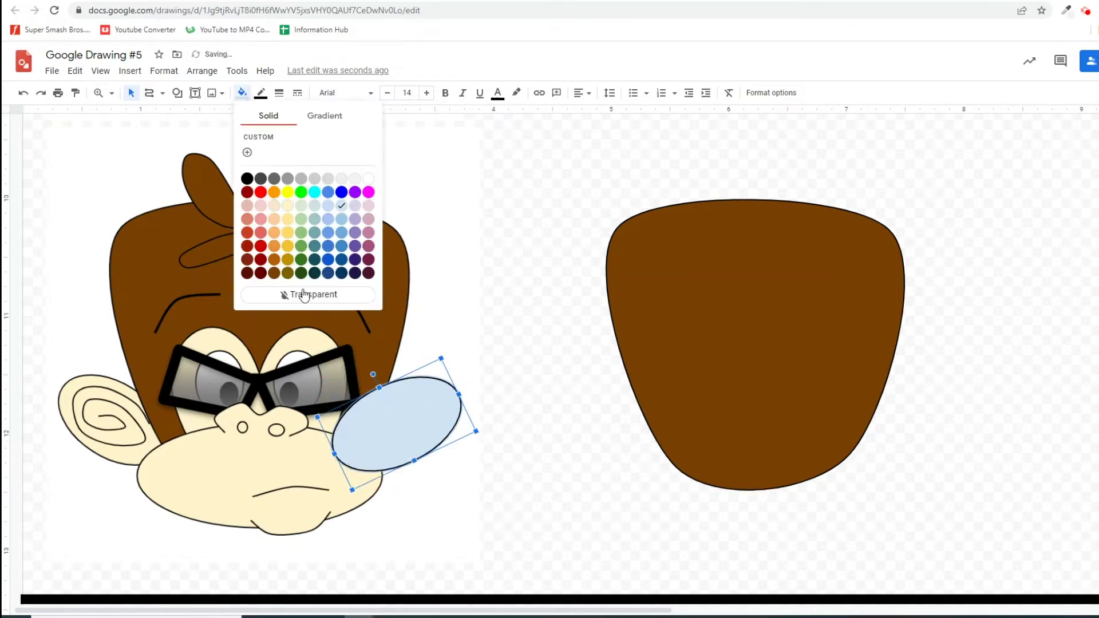
pyautogui.click(304, 293)
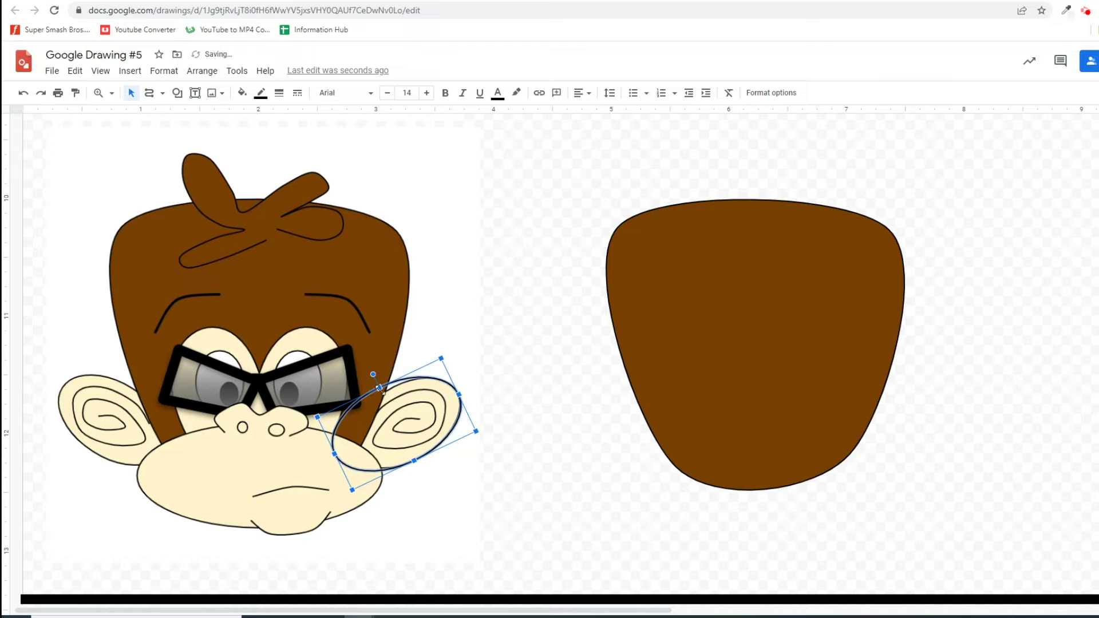
pyautogui.moveTo(380, 389); pyautogui.dragTo(381, 391)
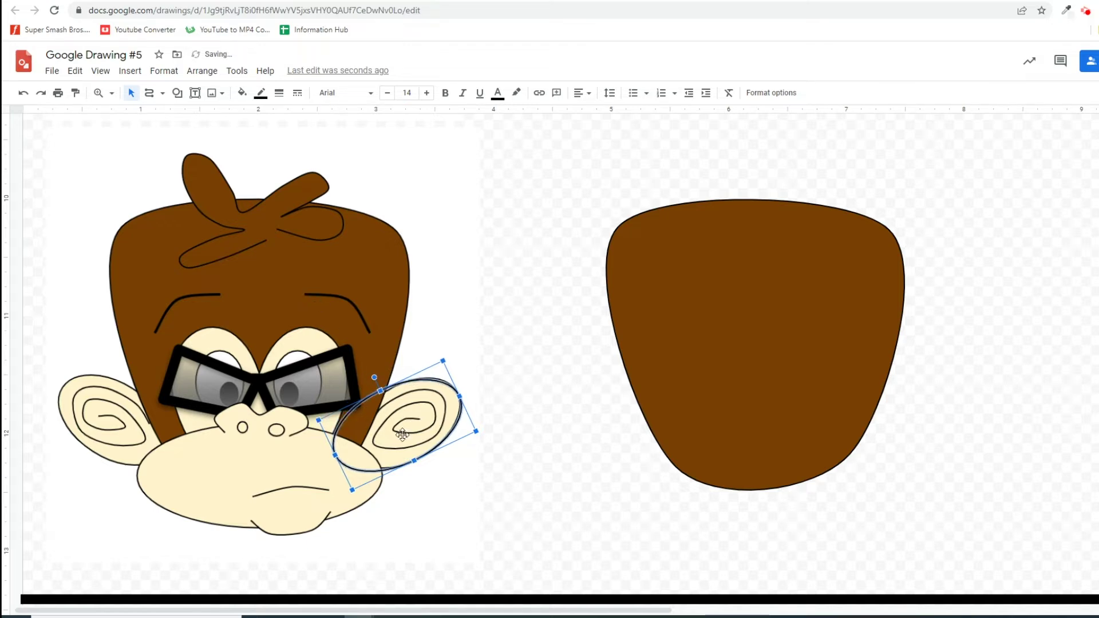
# Fill the ear ellipse with the palest solid yellow, matching the cream colour of the reference ear.
pyautogui.click(242, 93)
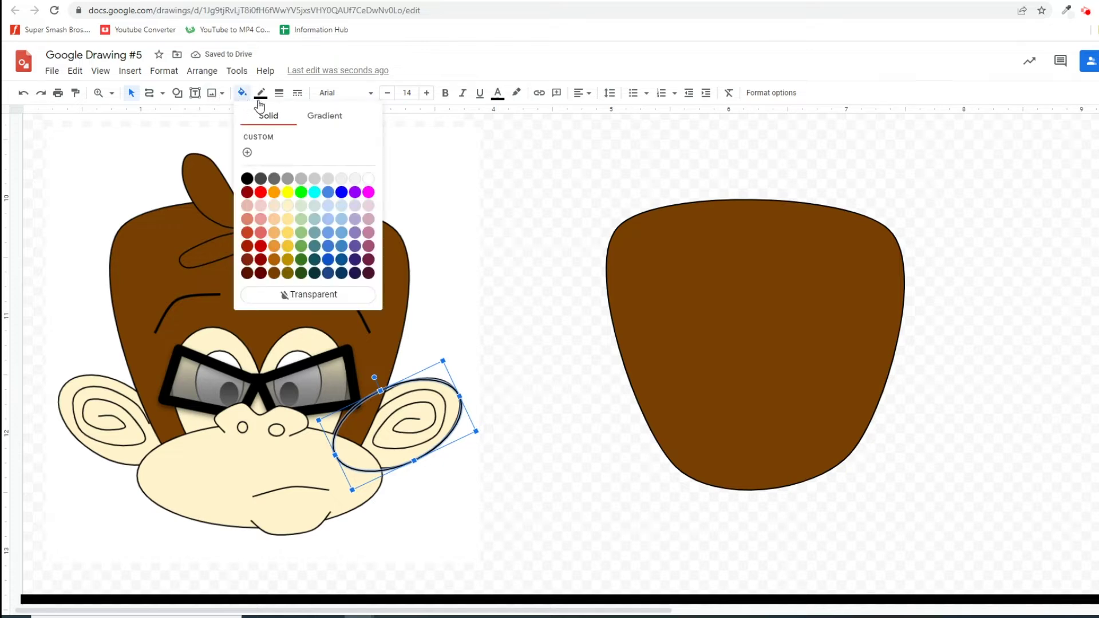
pyautogui.click(274, 221)
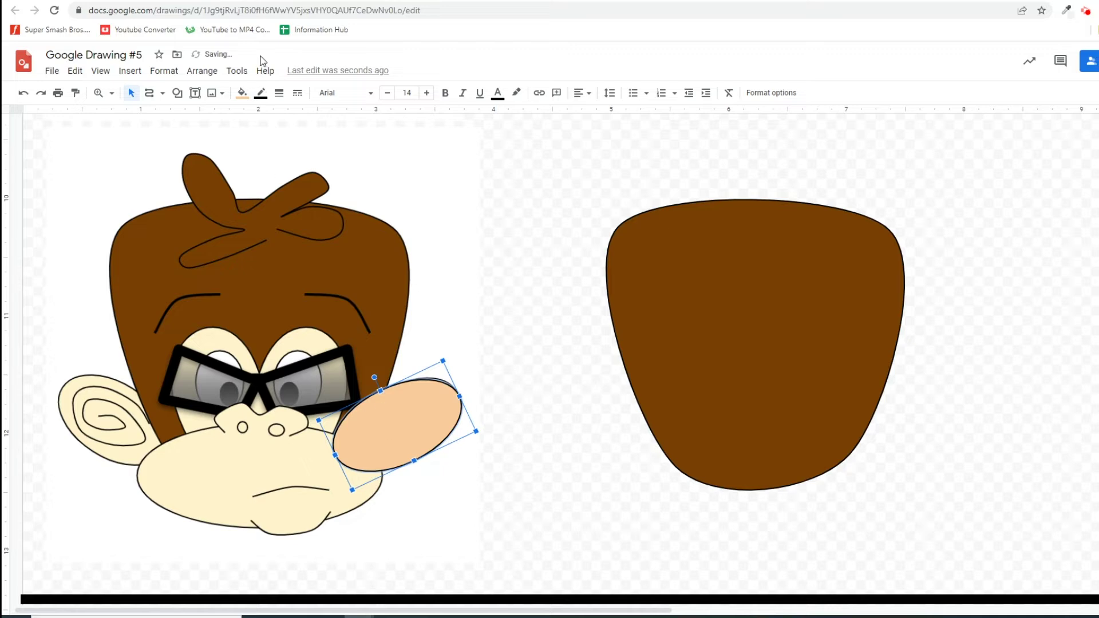
pyautogui.click(246, 98)
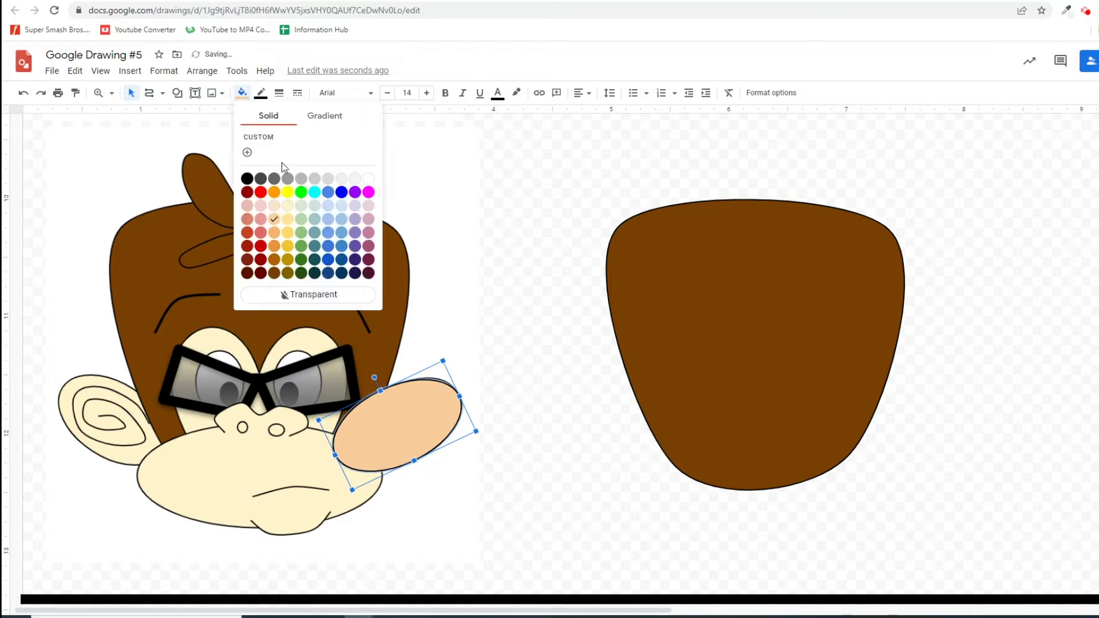
pyautogui.click(291, 222)
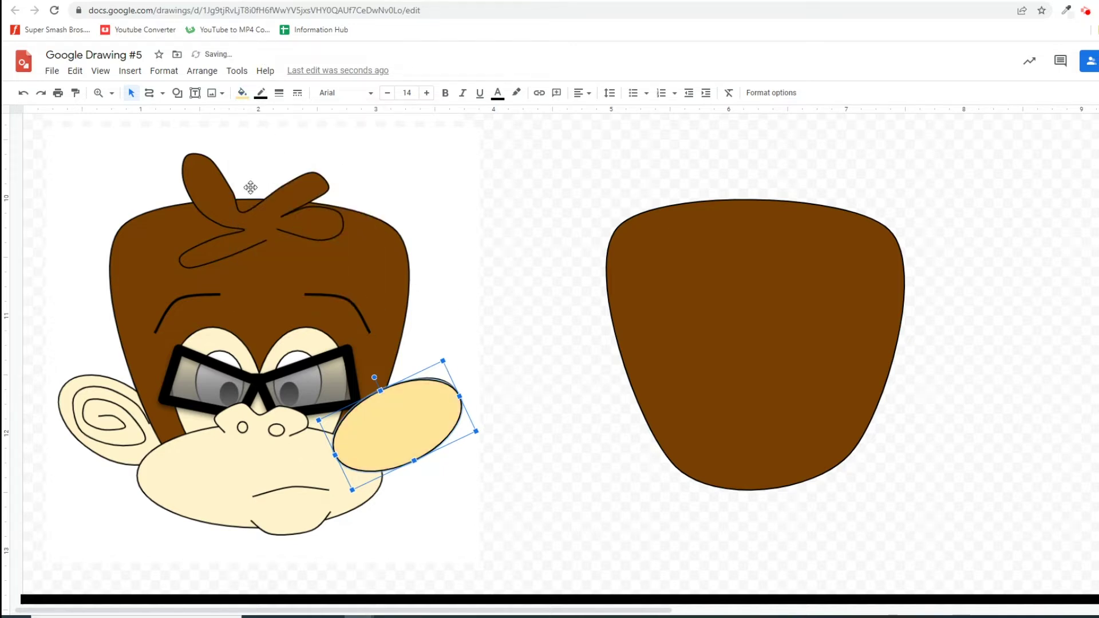
pyautogui.click(242, 94)
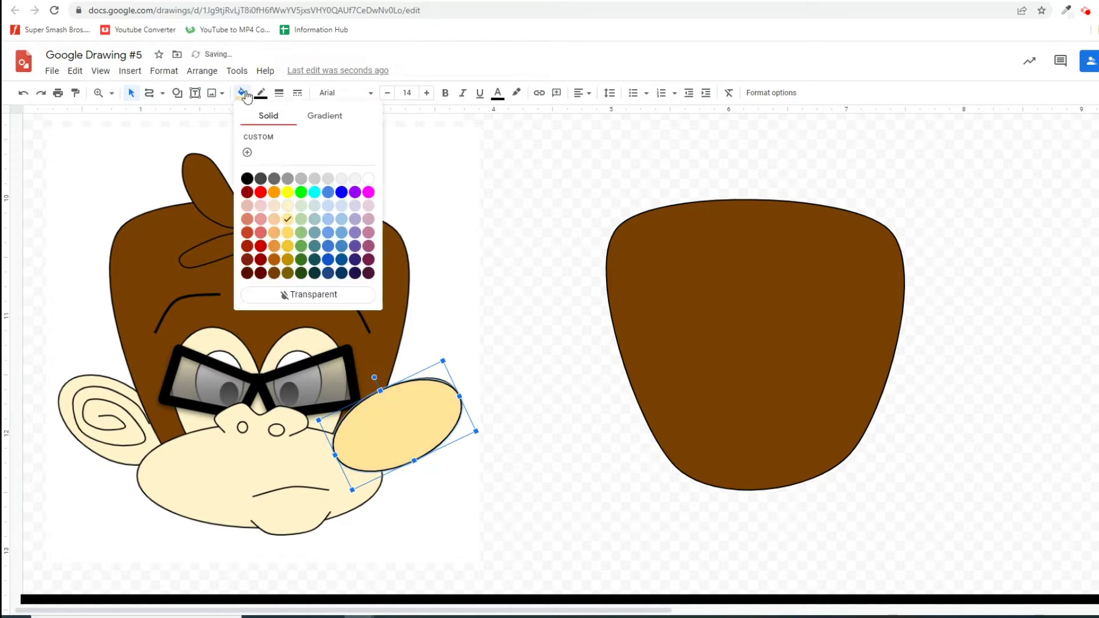
pyautogui.click(288, 206)
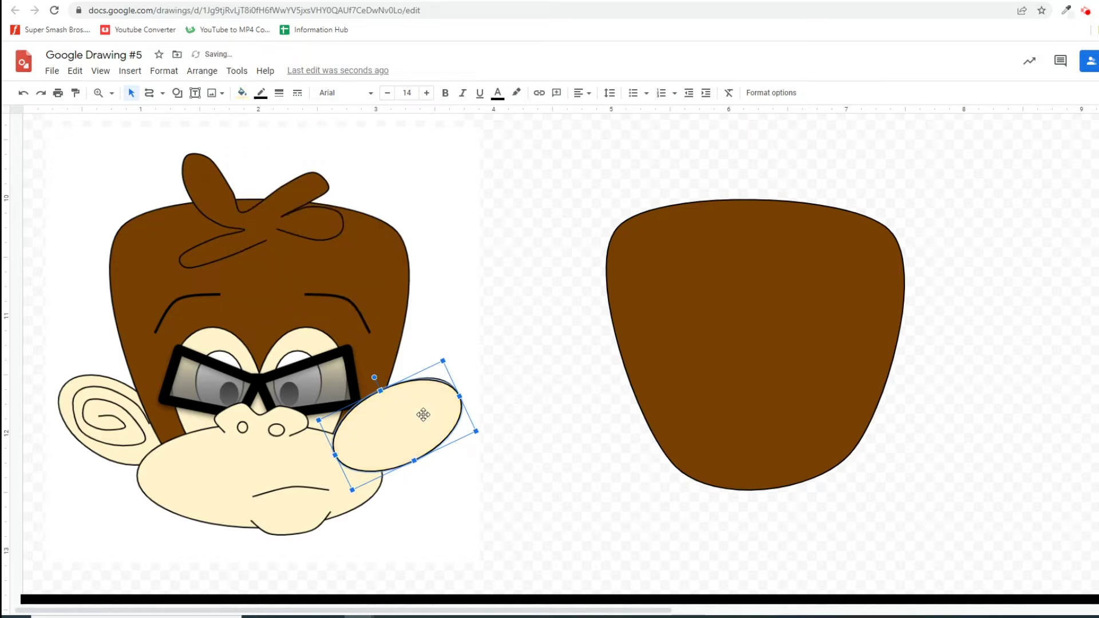
# Move the ear ellipse to the lower right-hand side of the new brown head and send it to the back.
pyautogui.moveTo(417, 430); pyautogui.dragTo(881, 422)
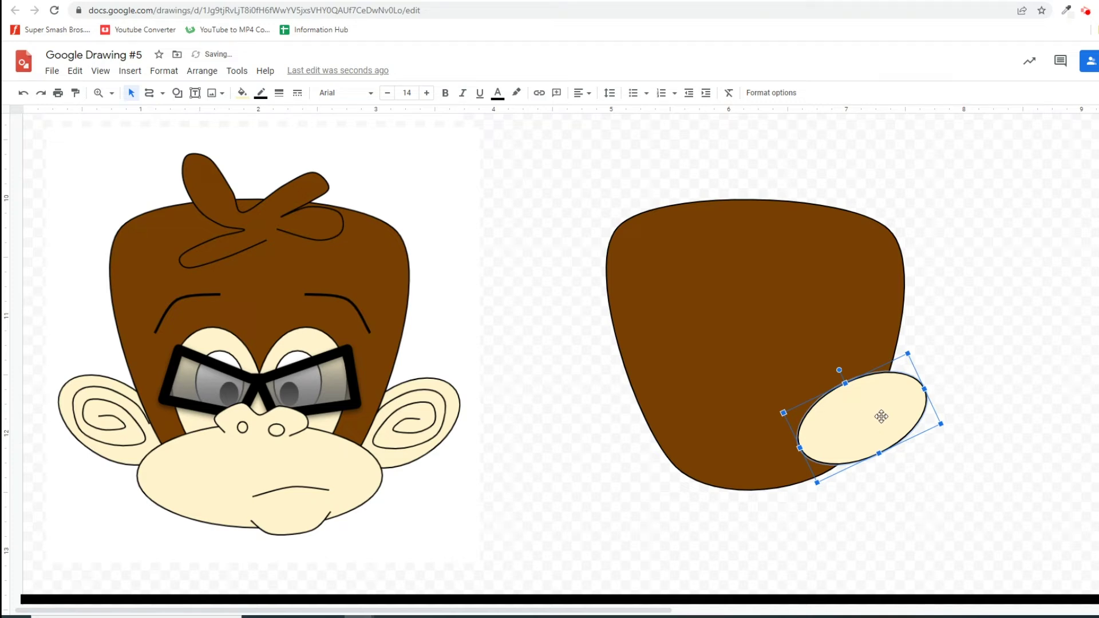
pyautogui.rightClick(882, 415)
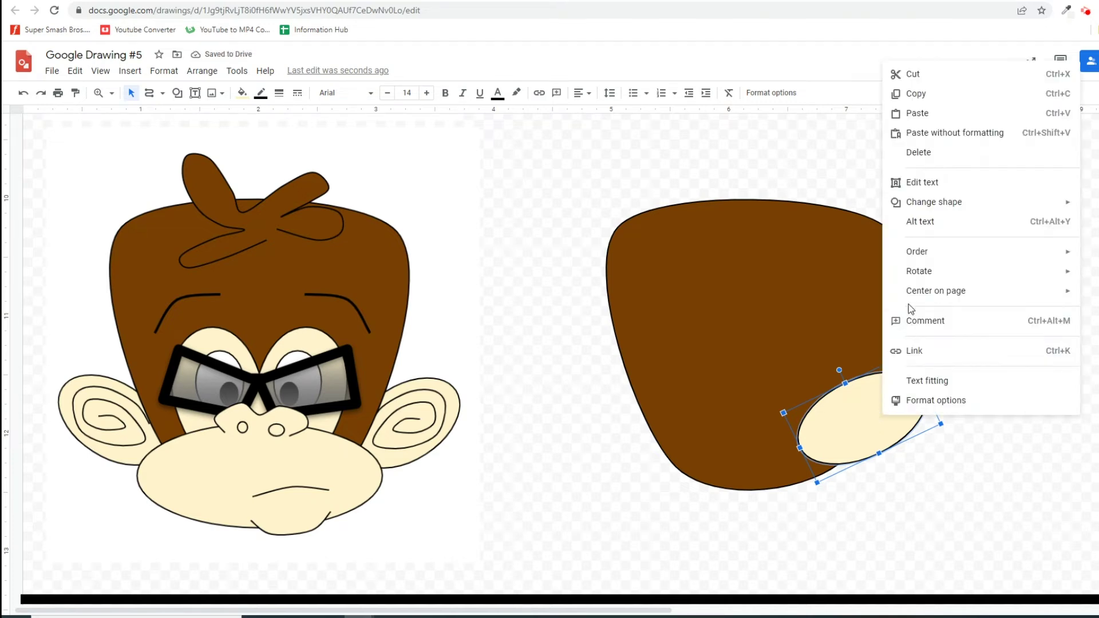
pyautogui.moveTo(932, 250)
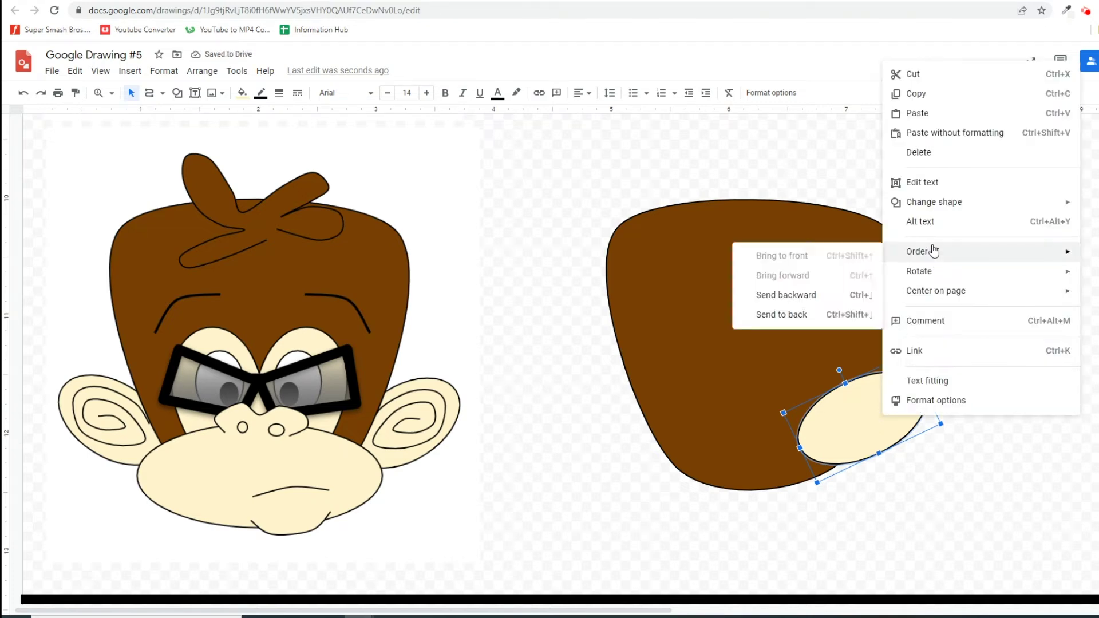
pyautogui.click(794, 318)
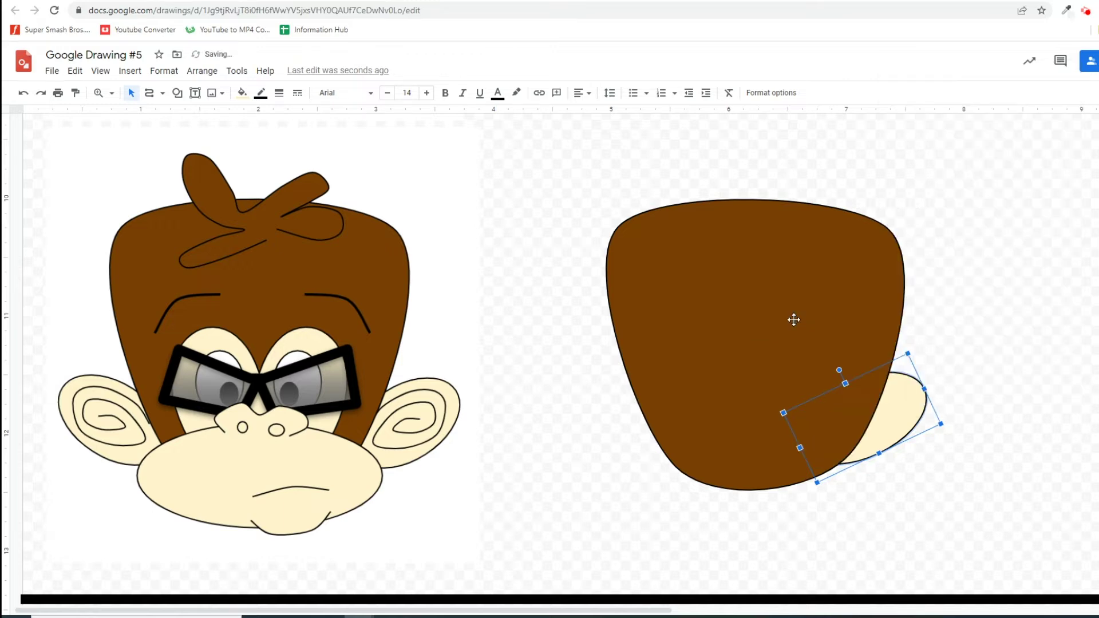
pyautogui.moveTo(894, 421); pyautogui.dragTo(935, 421)
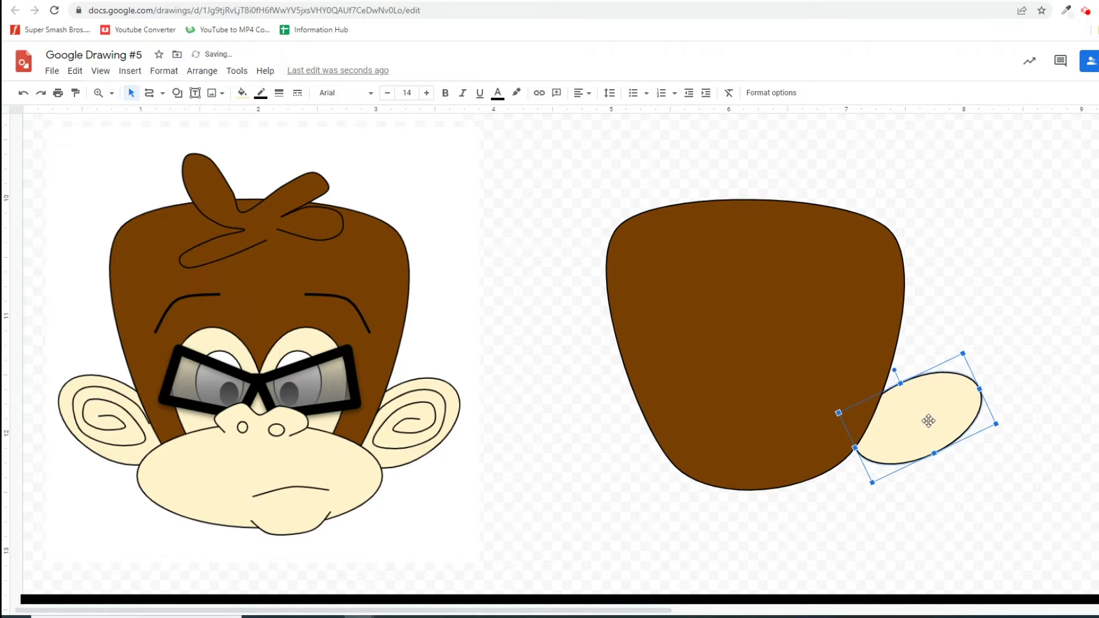
# Draw an inward spiral with the Curve tool inside the new ear, starting at the head's edge and ending near the ear's centre.
pyautogui.click(163, 95)
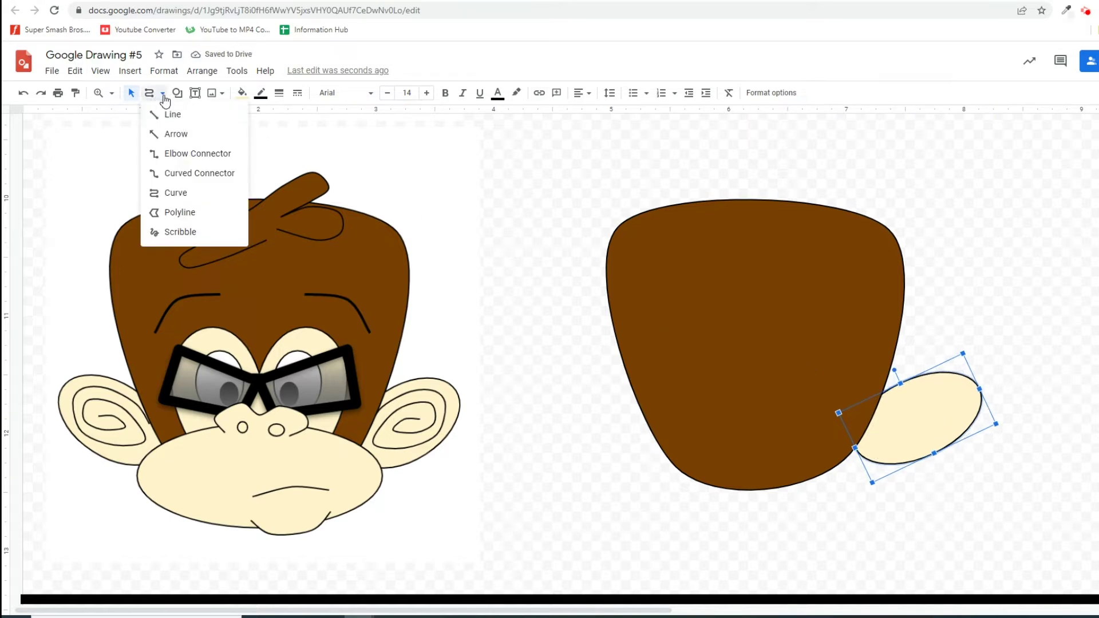
pyautogui.click(184, 195)
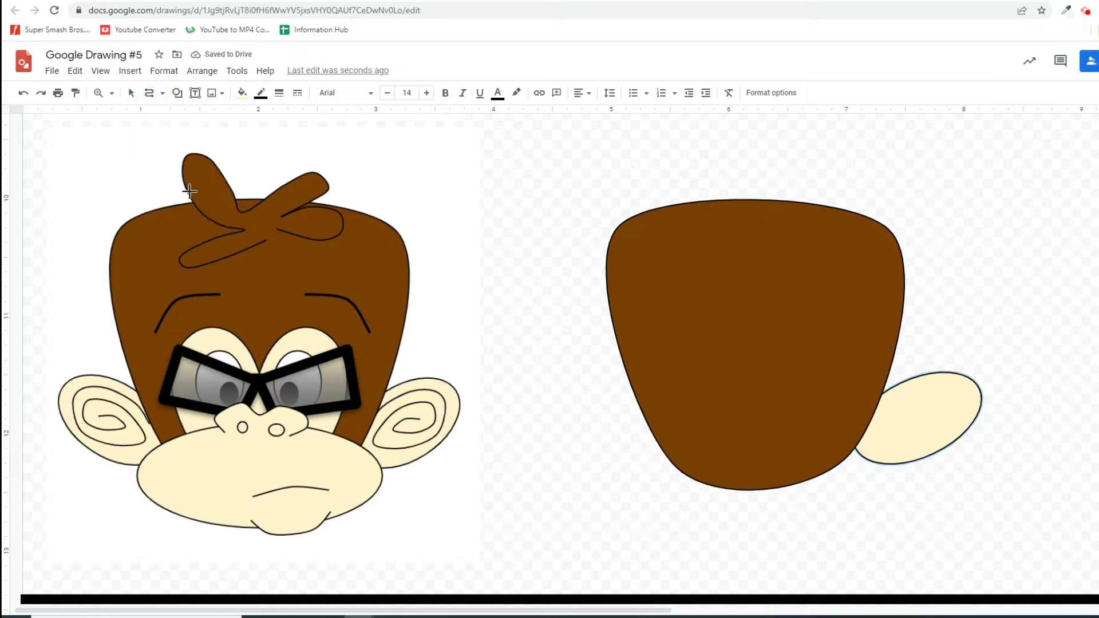
pyautogui.click(871, 417)
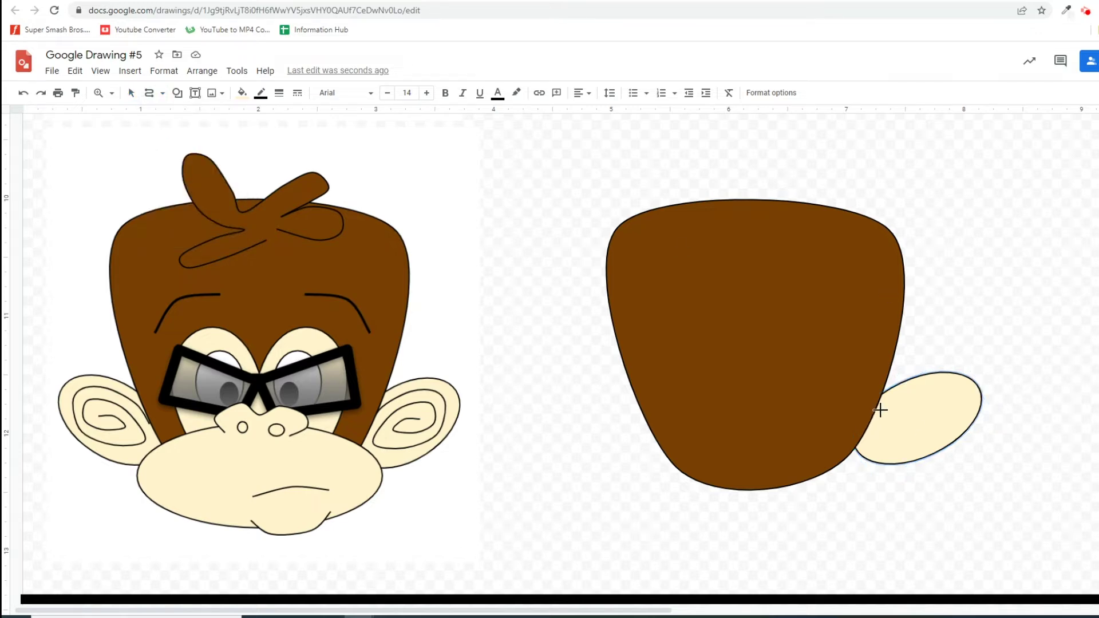
pyautogui.click(932, 387)
pyautogui.click(966, 397)
pyautogui.click(920, 450)
pyautogui.click(885, 426)
pyautogui.click(953, 404)
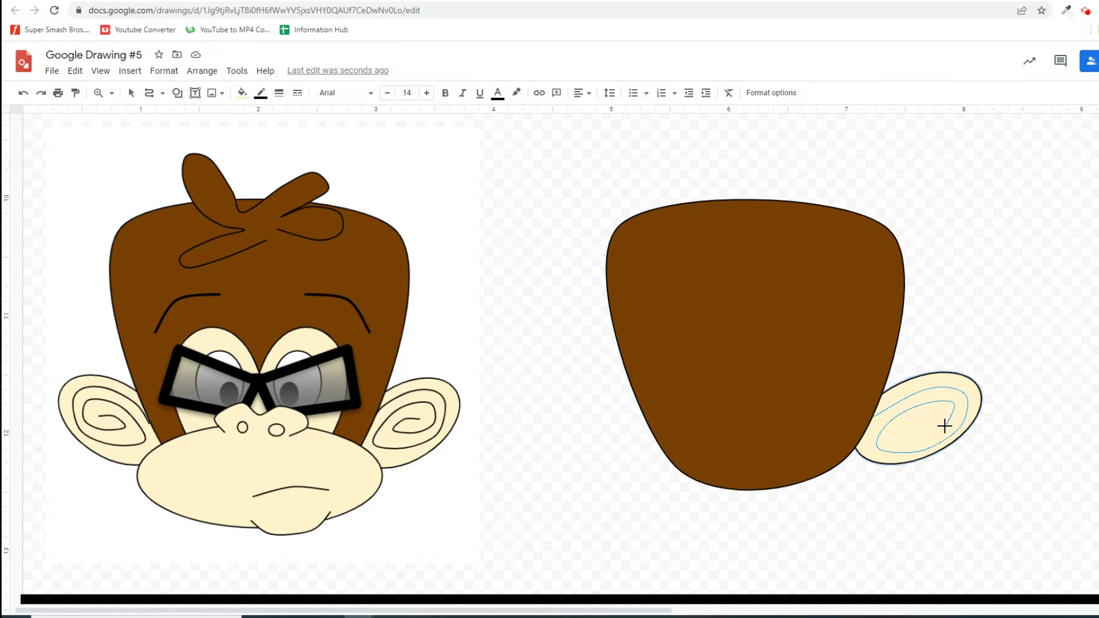
pyautogui.click(901, 435)
pyautogui.doubleClick(927, 415)
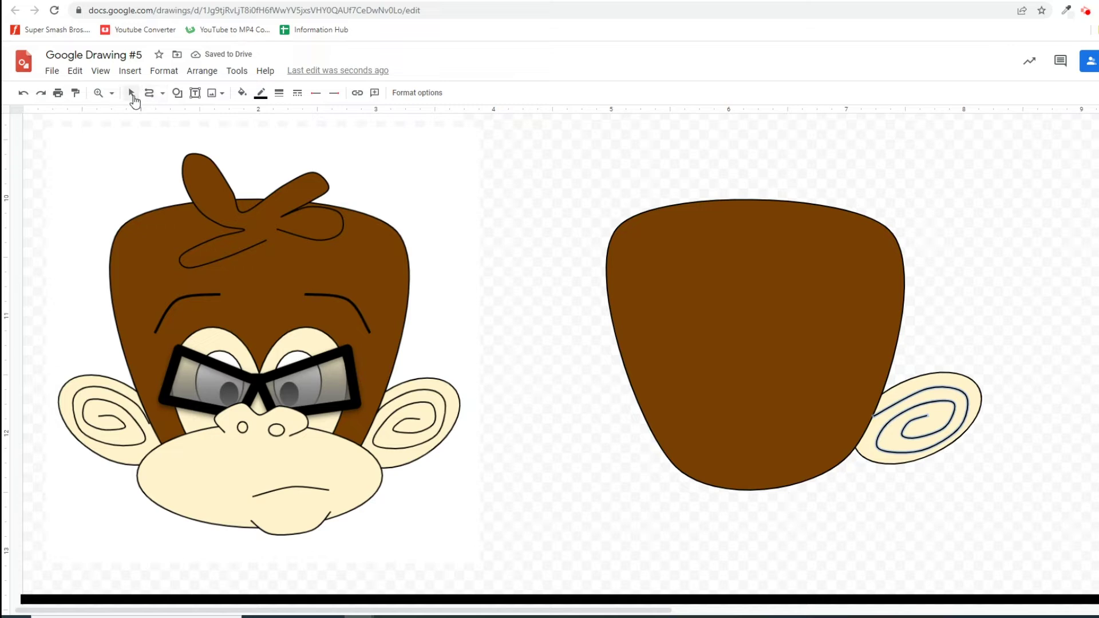
# Select the spiral together with the ear ellipse and group them.
pyautogui.click(132, 92)
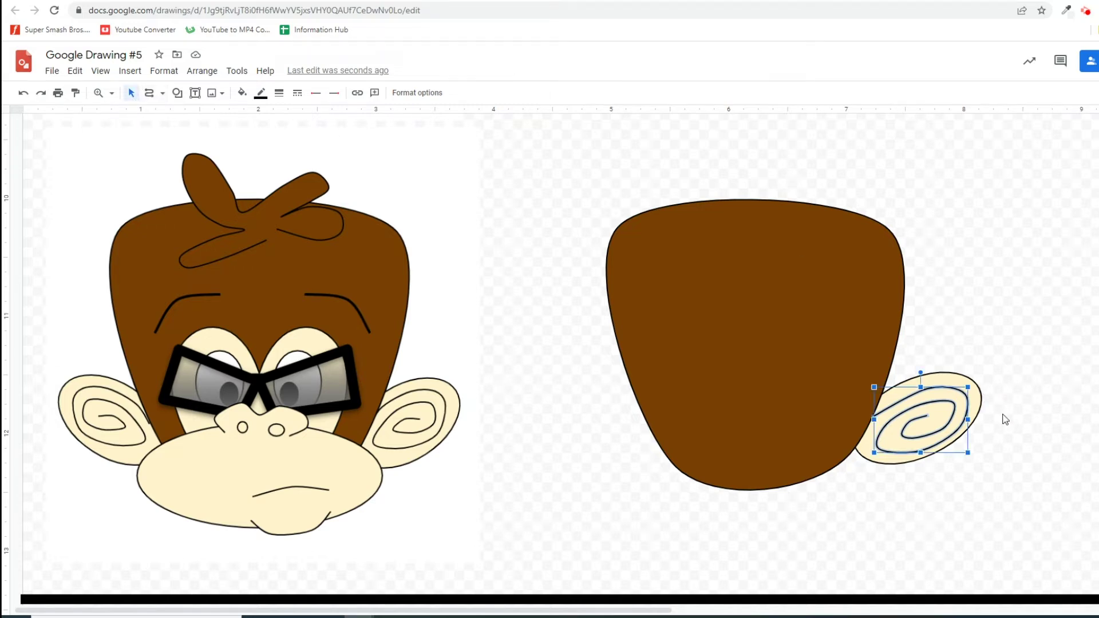
pyautogui.click(981, 405)
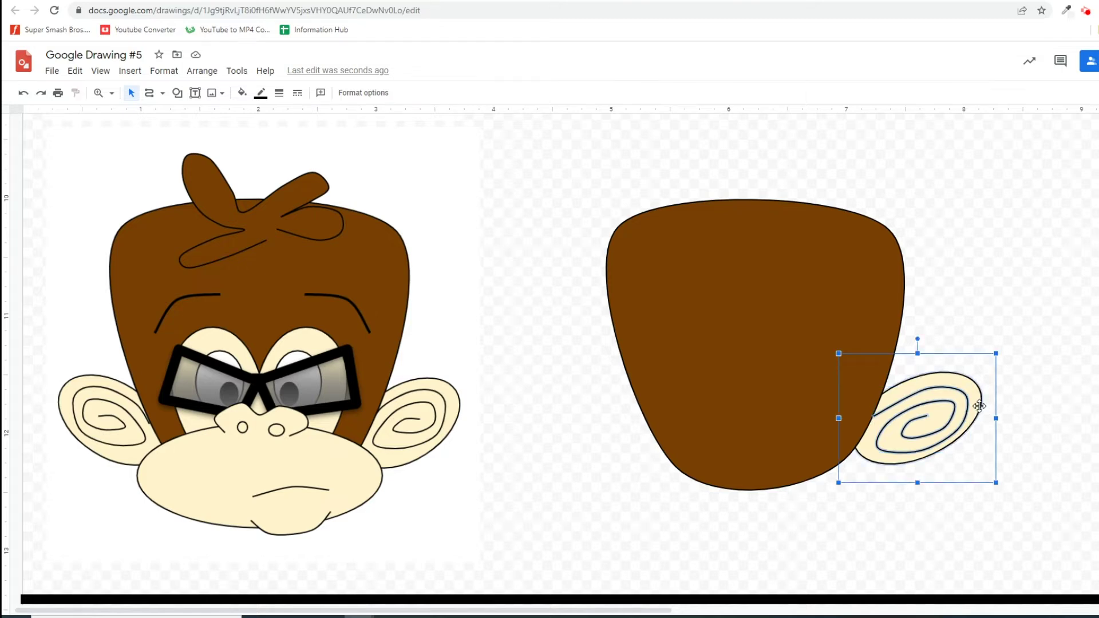
pyautogui.rightClick(980, 406)
pyautogui.click(1035, 331)
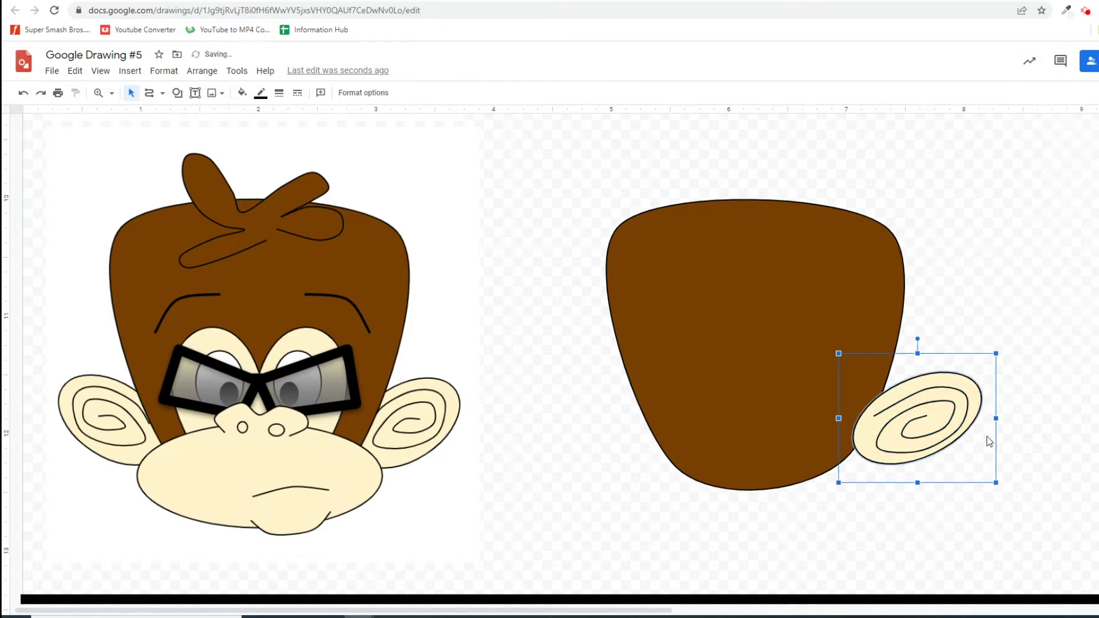
# Move the grouped ear slightly closer to the head and send it to the back.
pyautogui.moveTo(914, 422)
pyautogui.mouseDown()
pyautogui.moveTo(973, 355)
pyautogui.moveTo(1016, 257)
pyautogui.moveTo(948, 418)
pyautogui.moveTo(908, 433)
pyautogui.mouseUp()
pyautogui.rightClick(909, 433)
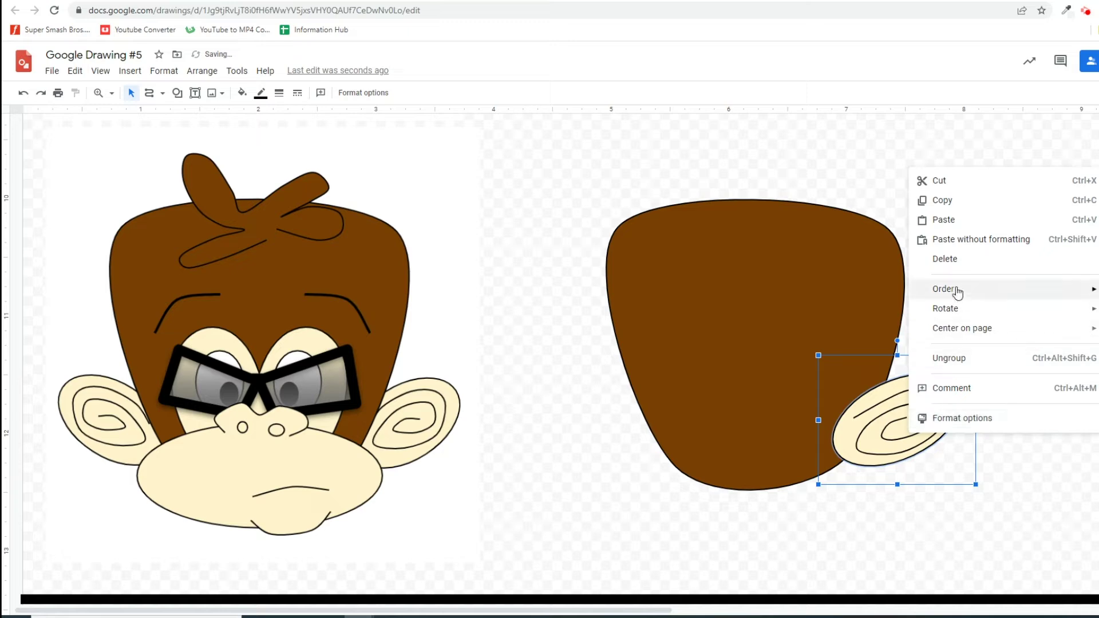
pyautogui.moveTo(952, 289)
pyautogui.click(839, 353)
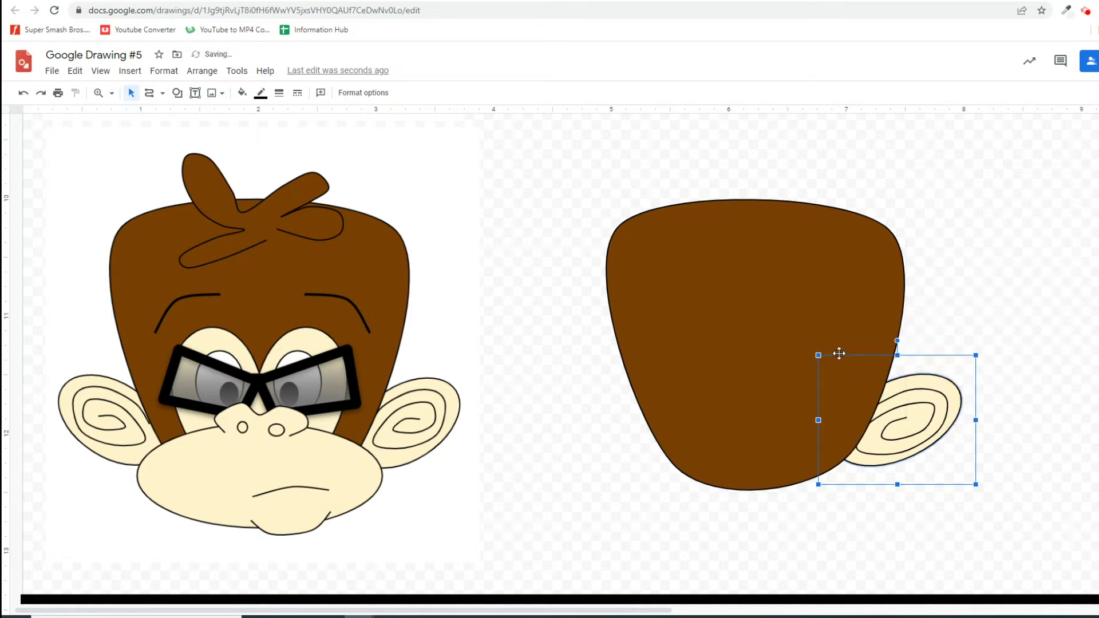
# Duplicate the grouped ear and flip the copy horizontally.
pyautogui.moveTo(925, 423)
pyautogui.mouseDown()
pyautogui.moveTo(913, 425)
pyautogui.moveTo(928, 423)
pyautogui.mouseUp()
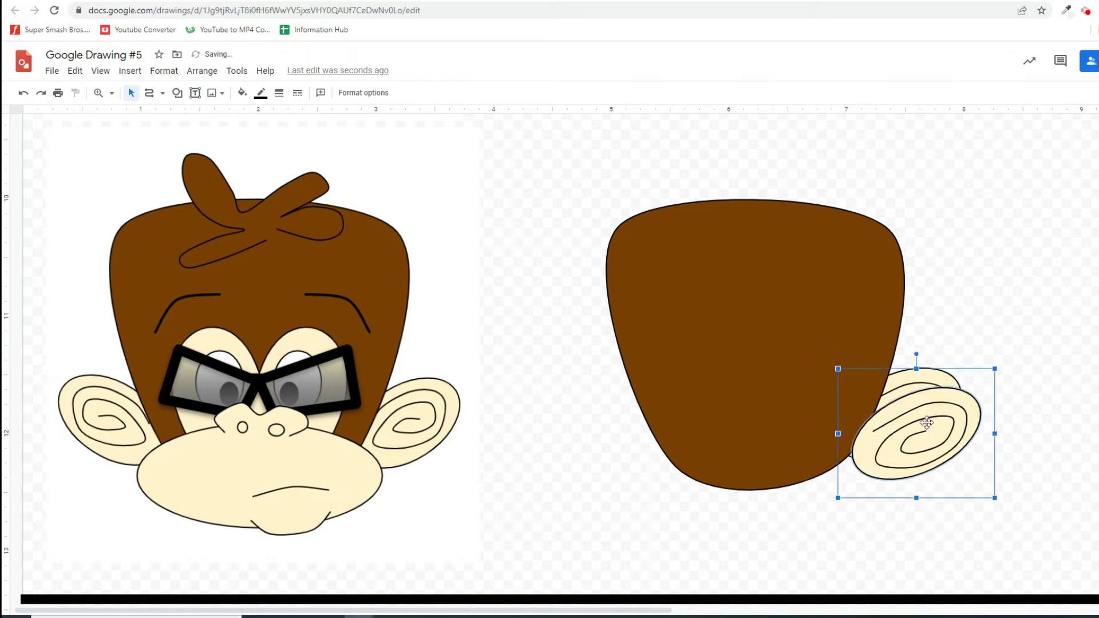
pyautogui.rightClick(926, 424)
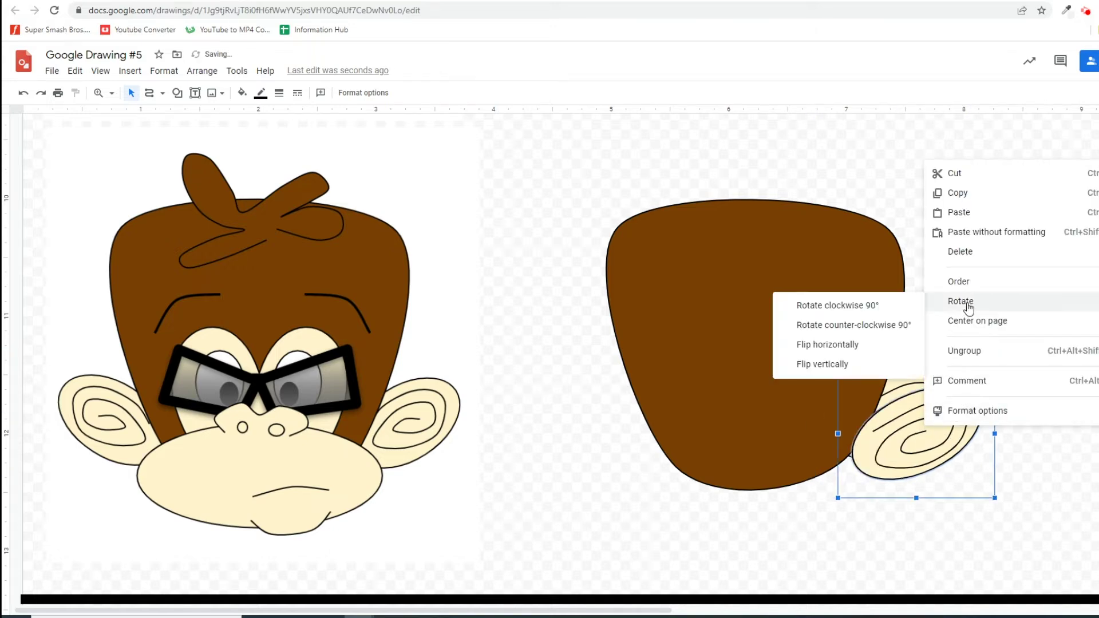
pyautogui.moveTo(970, 284)
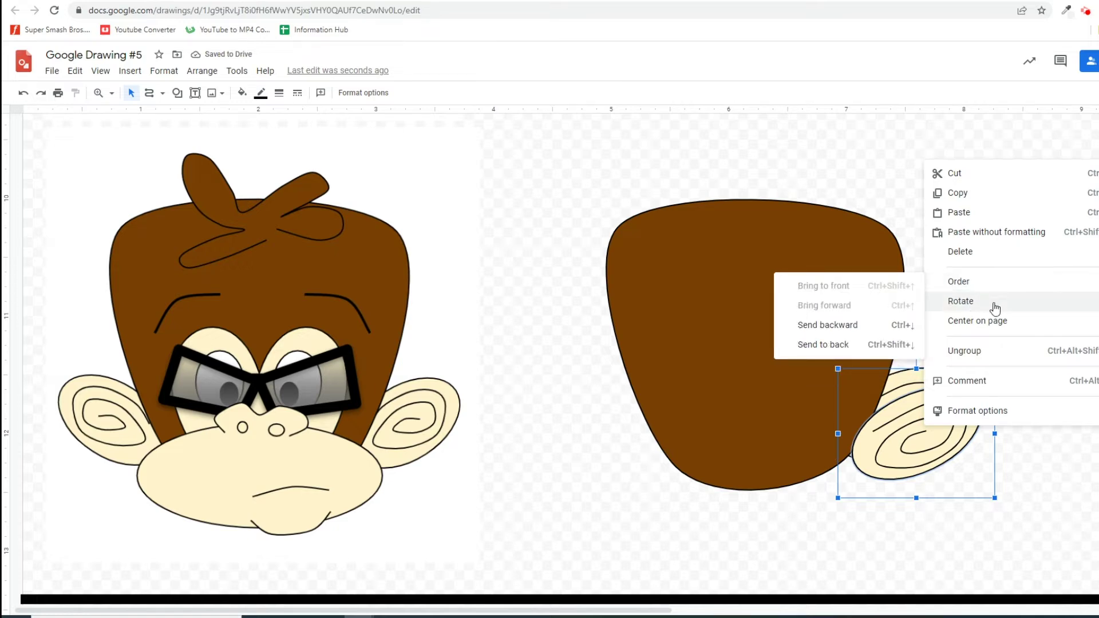
pyautogui.moveTo(995, 305)
pyautogui.click(873, 348)
# Place the flipped ear on the head's left-hand side, send it to the back and align its height with the other ear.
pyautogui.moveTo(954, 422); pyautogui.dragTo(669, 434)
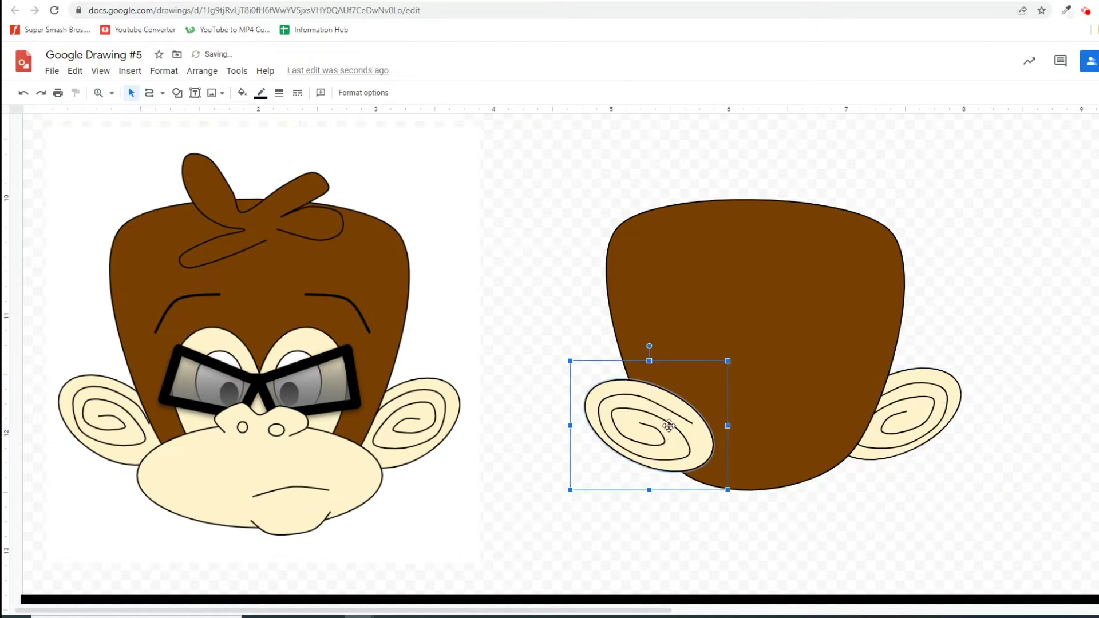
pyautogui.rightClick(668, 433)
pyautogui.moveTo(729, 282)
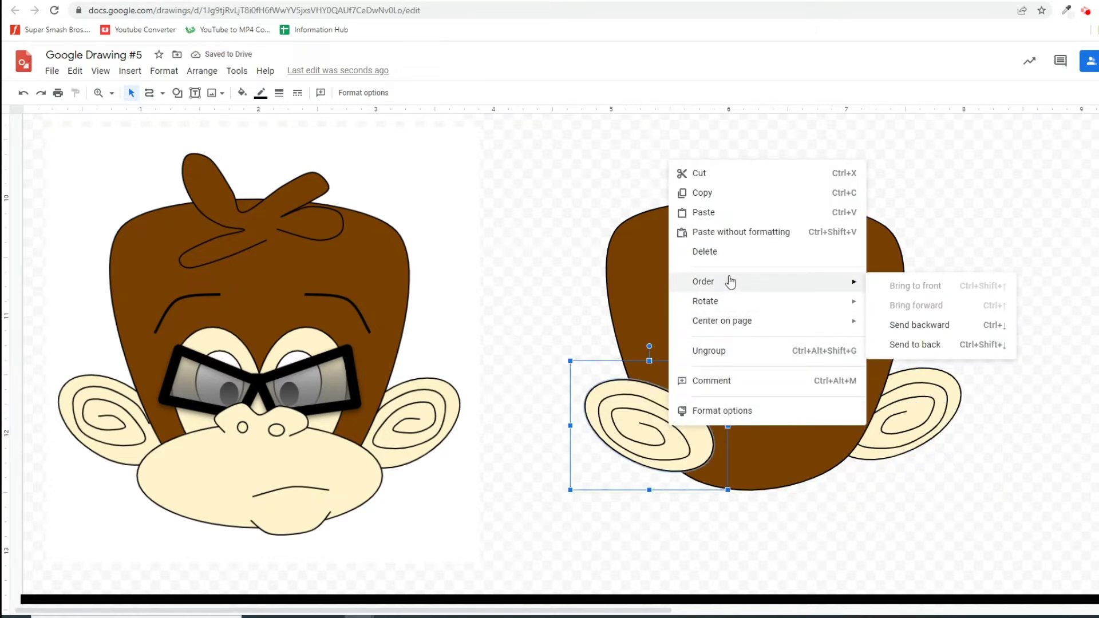
pyautogui.click(929, 346)
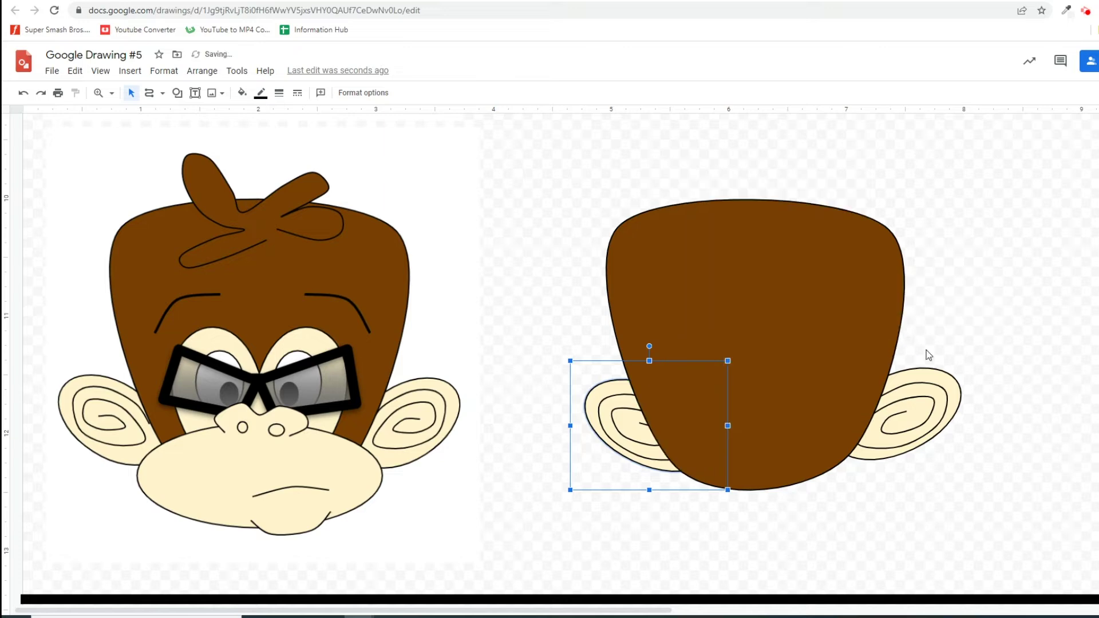
pyautogui.moveTo(644, 450)
pyautogui.mouseDown()
pyautogui.moveTo(727, 524)
pyautogui.moveTo(640, 441)
pyautogui.mouseUp()
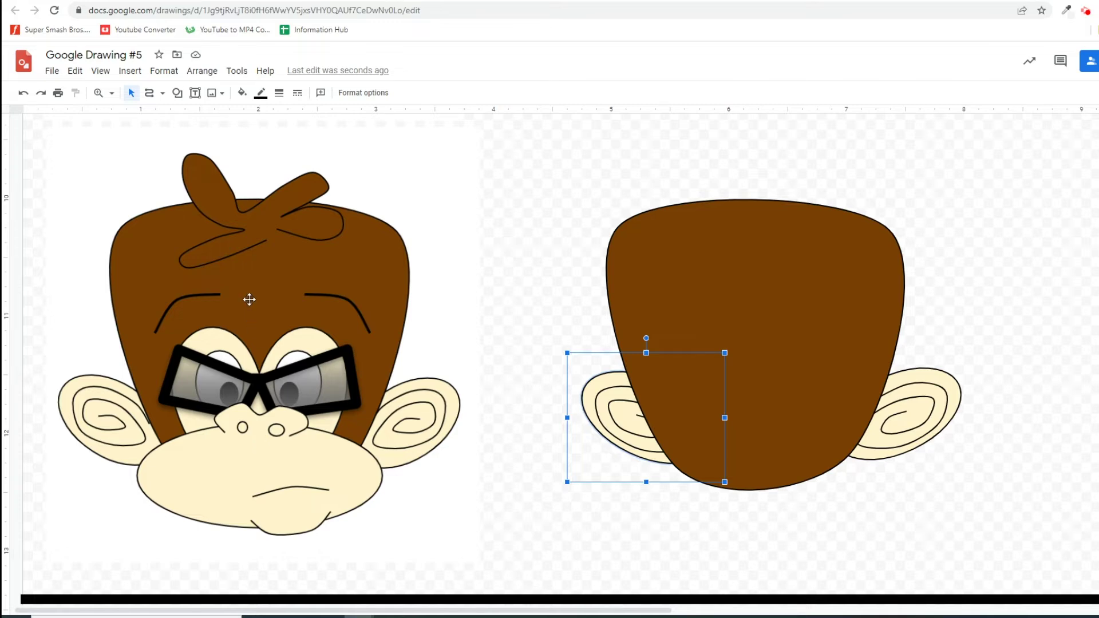
# Draw a heart over the lower middle of the brown head, with its tip below the chin, and fill it with the palest yellow.
pyautogui.click(179, 99)
pyautogui.moveTo(187, 120)
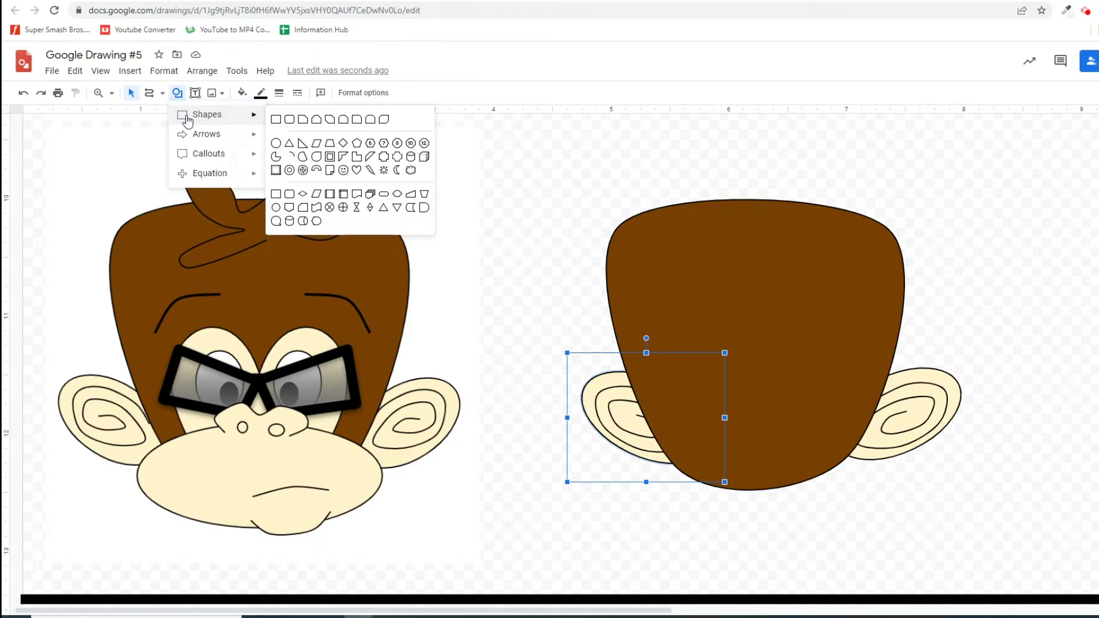
pyautogui.click(358, 171)
pyautogui.moveTo(676, 351); pyautogui.dragTo(849, 532)
pyautogui.click(248, 97)
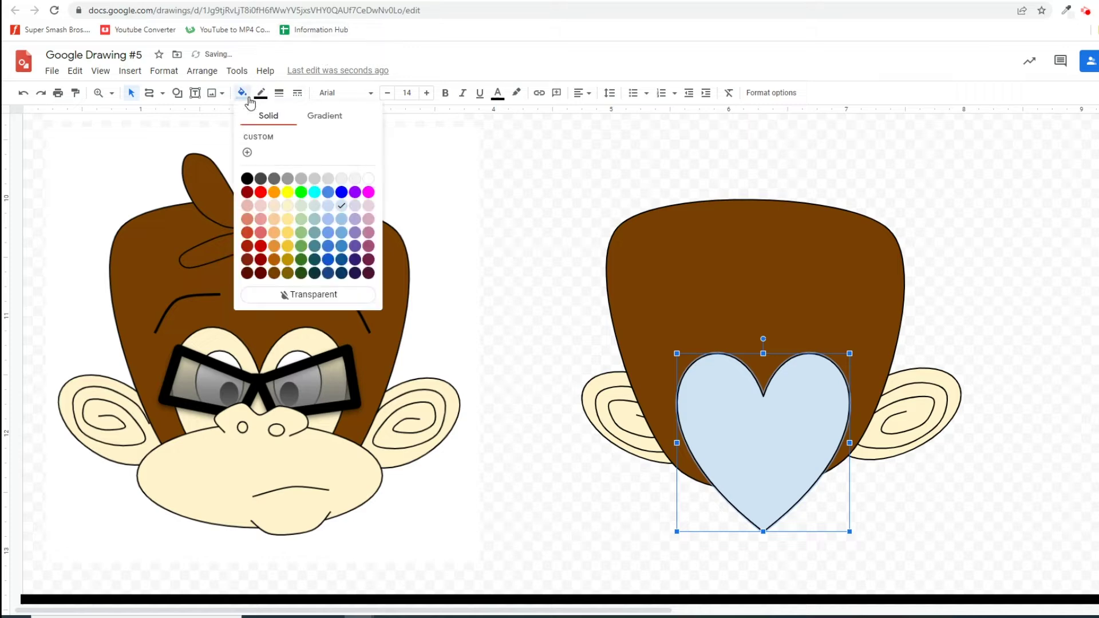
pyautogui.click(288, 206)
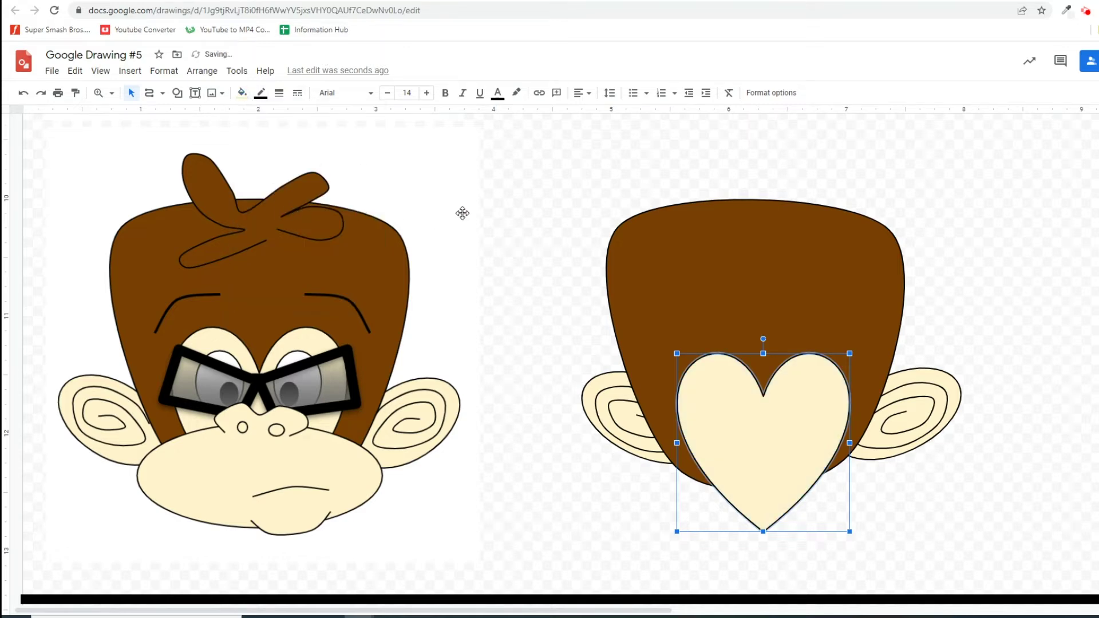
pyautogui.click(978, 316)
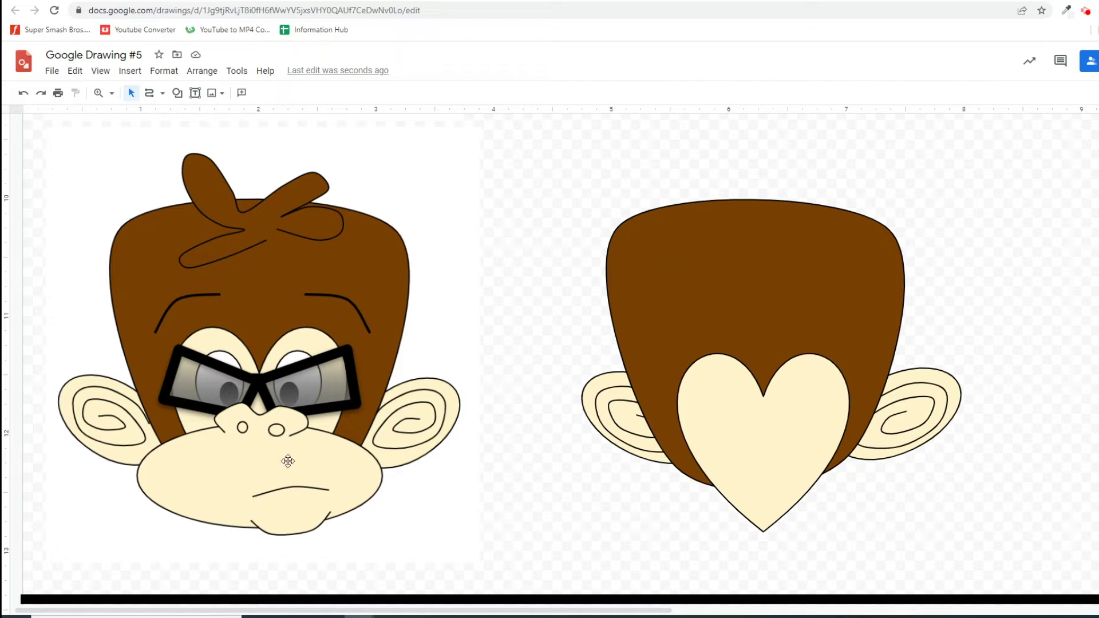
# Draw a wide oval muzzle over the heart's lower part and the chin, and fill it with the palest yellow.
pyautogui.click(178, 93)
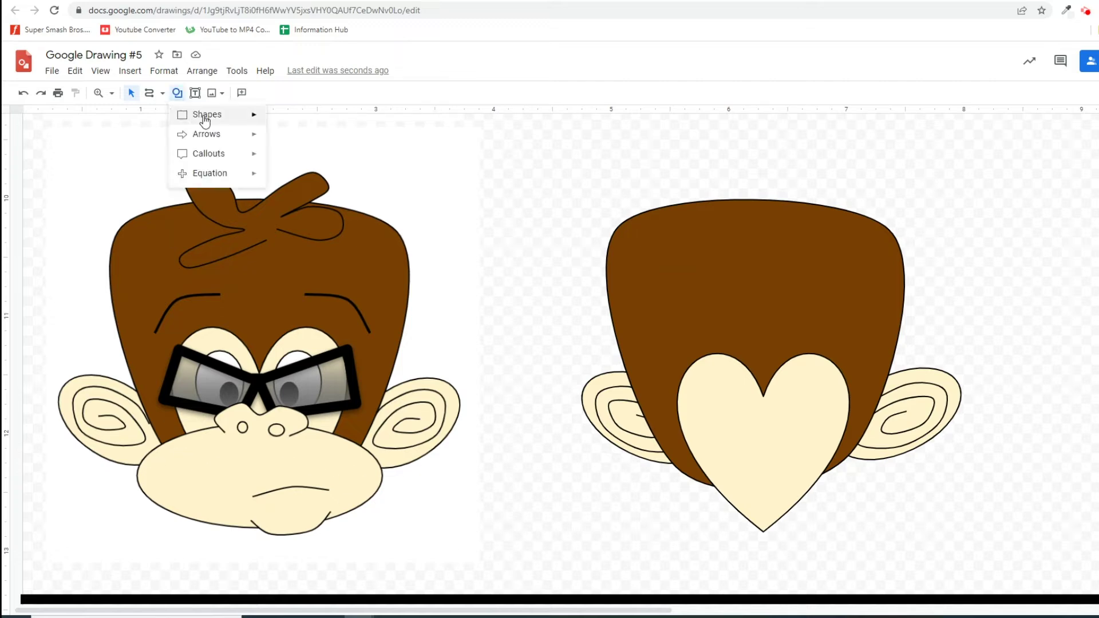
pyautogui.click(275, 143)
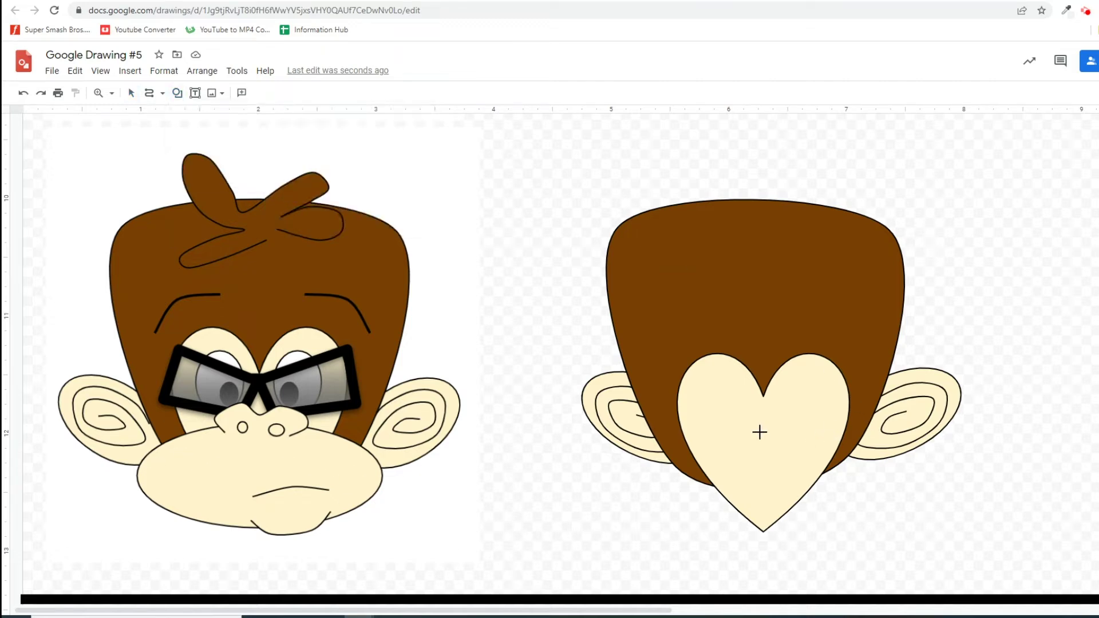
pyautogui.moveTo(659, 440); pyautogui.dragTo(886, 535)
pyautogui.click(242, 92)
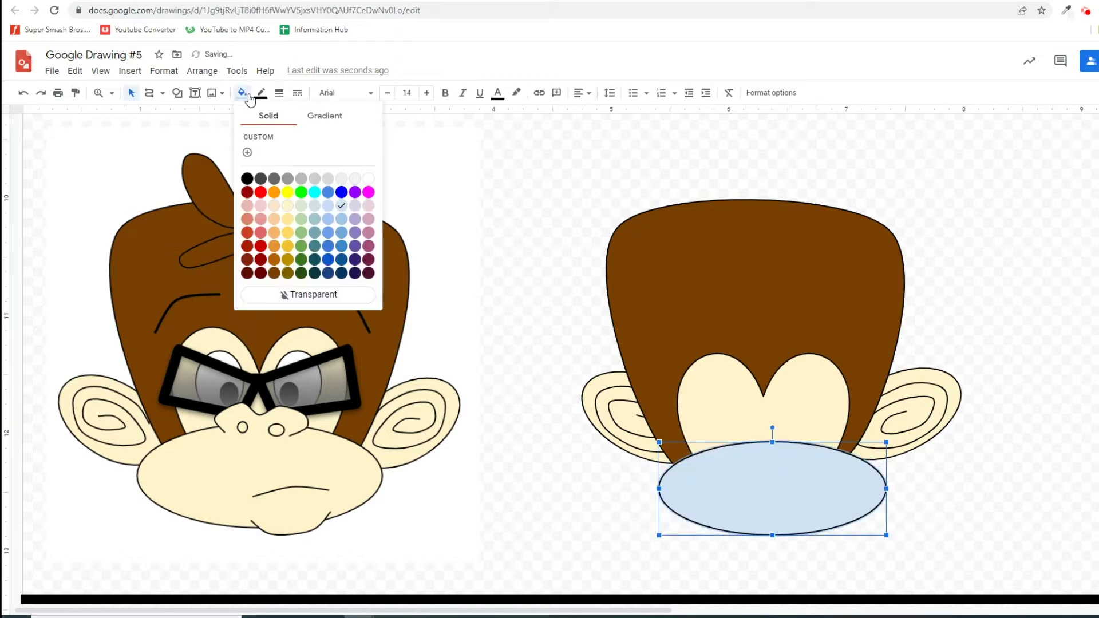
pyautogui.click(289, 206)
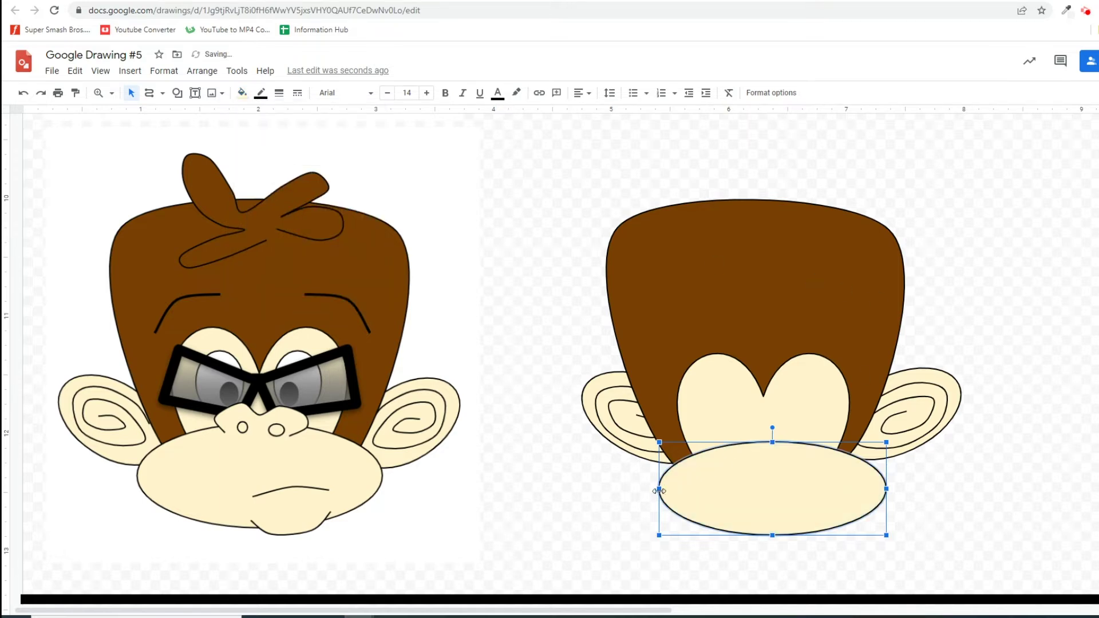
# Stretch the muzzle oval slightly farther out to the left and slightly downward.
pyautogui.moveTo(657, 490); pyautogui.dragTo(651, 490)
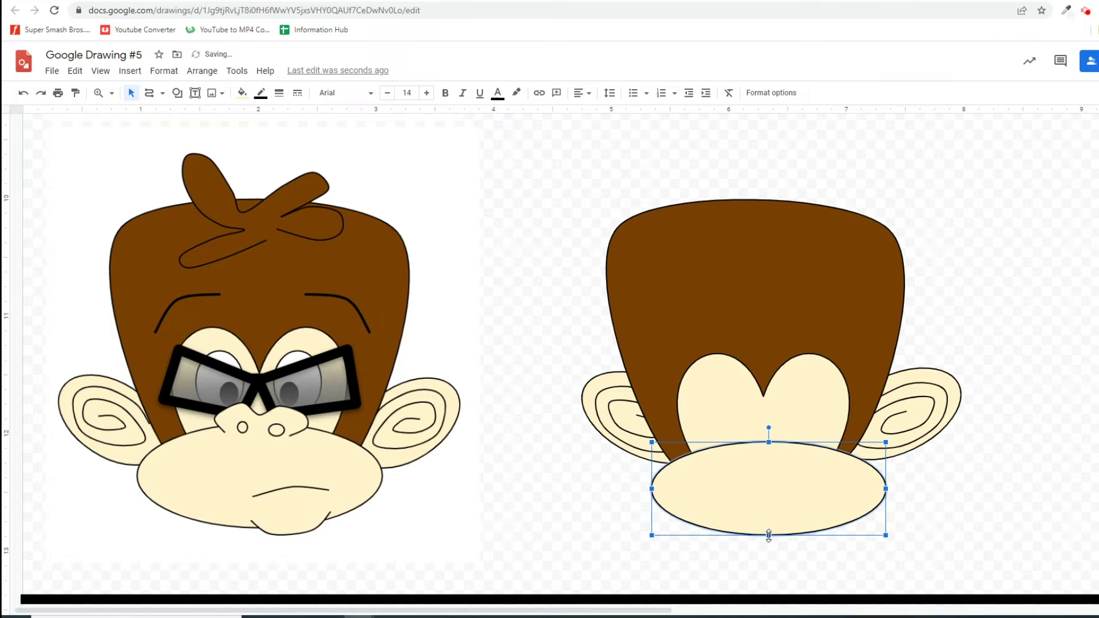
pyautogui.moveTo(769, 535); pyautogui.dragTo(769, 543)
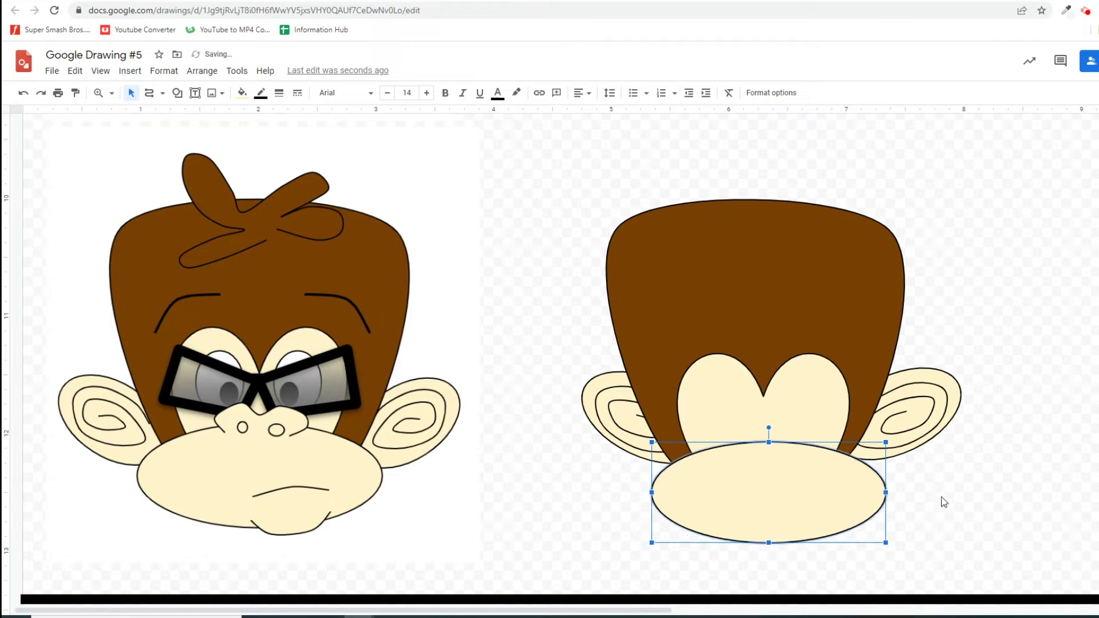
pyautogui.click(970, 504)
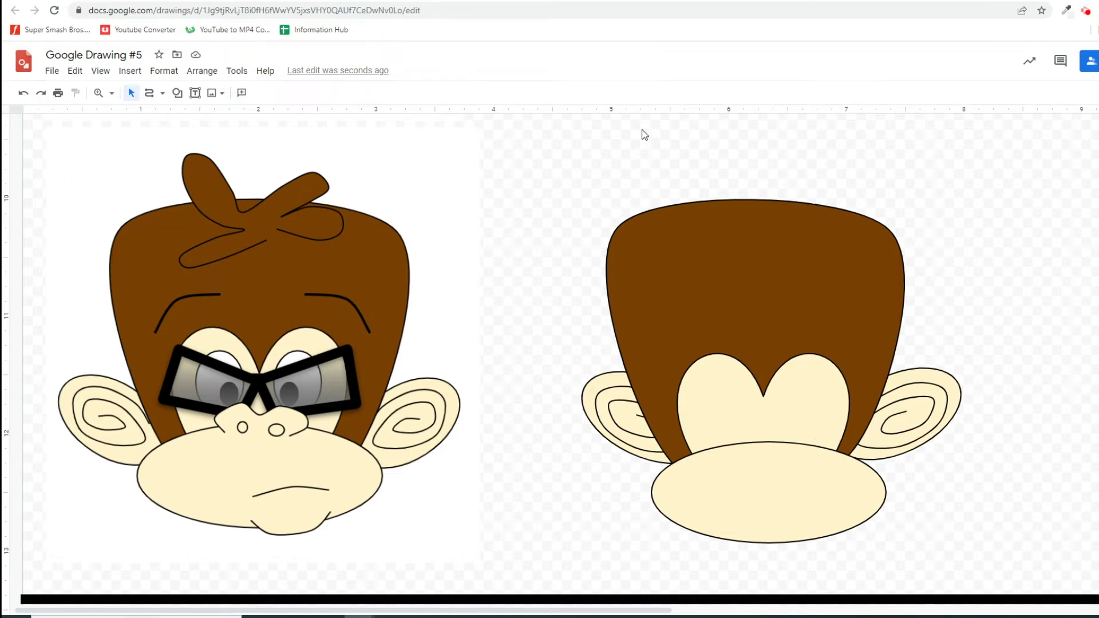
# Draw an upright oval eye in the heart's right-hand lobe, just above the muzzle, and fill it with white.
pyautogui.click(179, 95)
pyautogui.moveTo(189, 115)
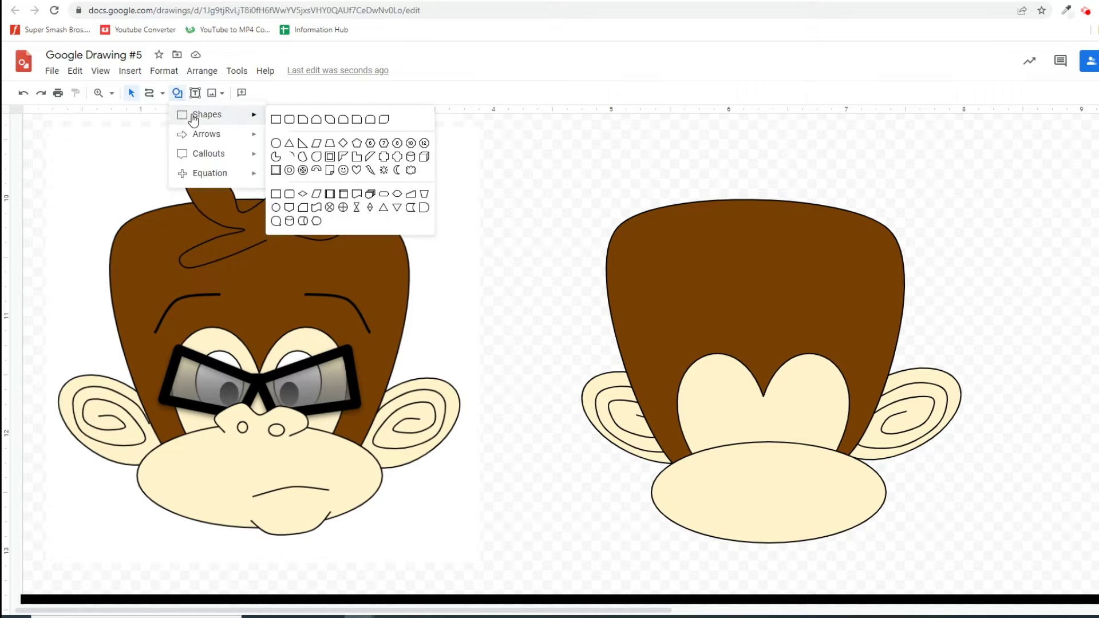
pyautogui.click(285, 138)
pyautogui.moveTo(774, 374); pyautogui.dragTo(823, 437)
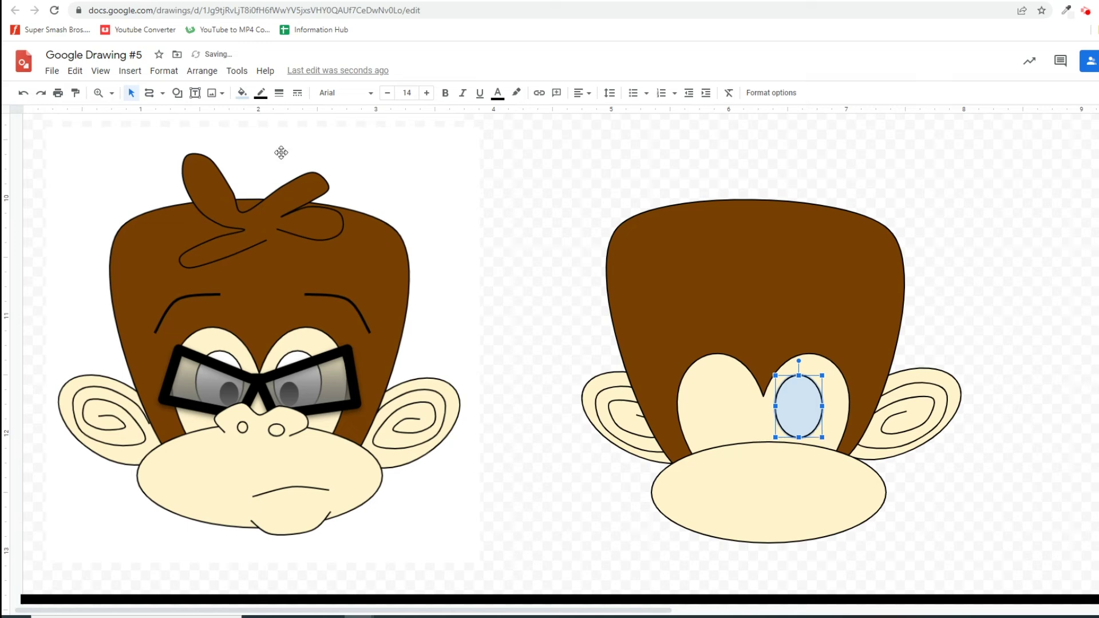
pyautogui.click(242, 93)
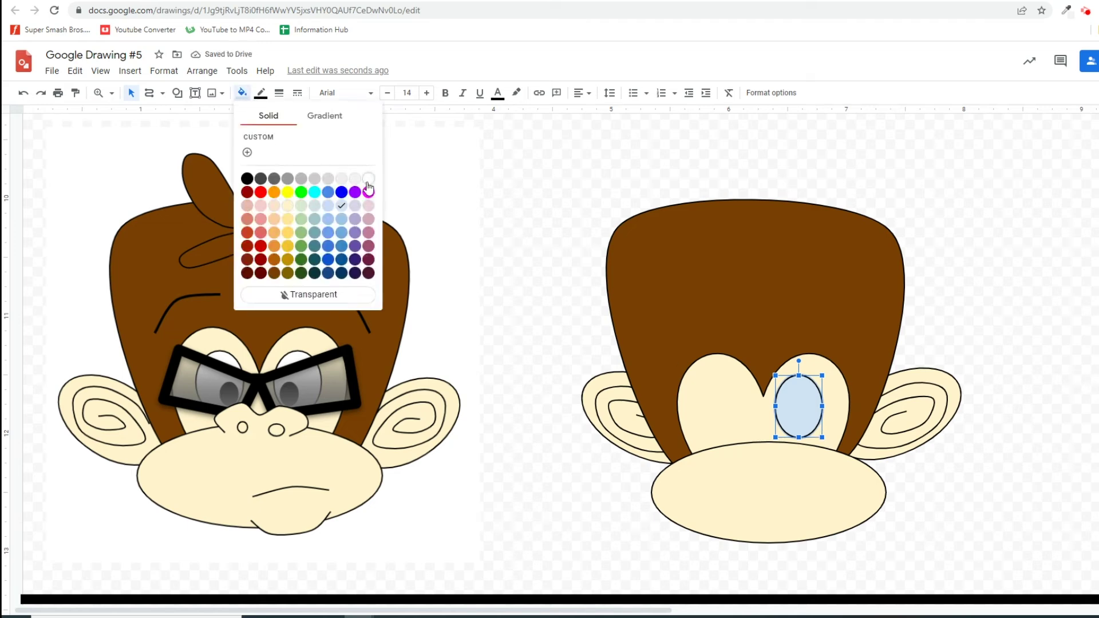
pyautogui.click(368, 179)
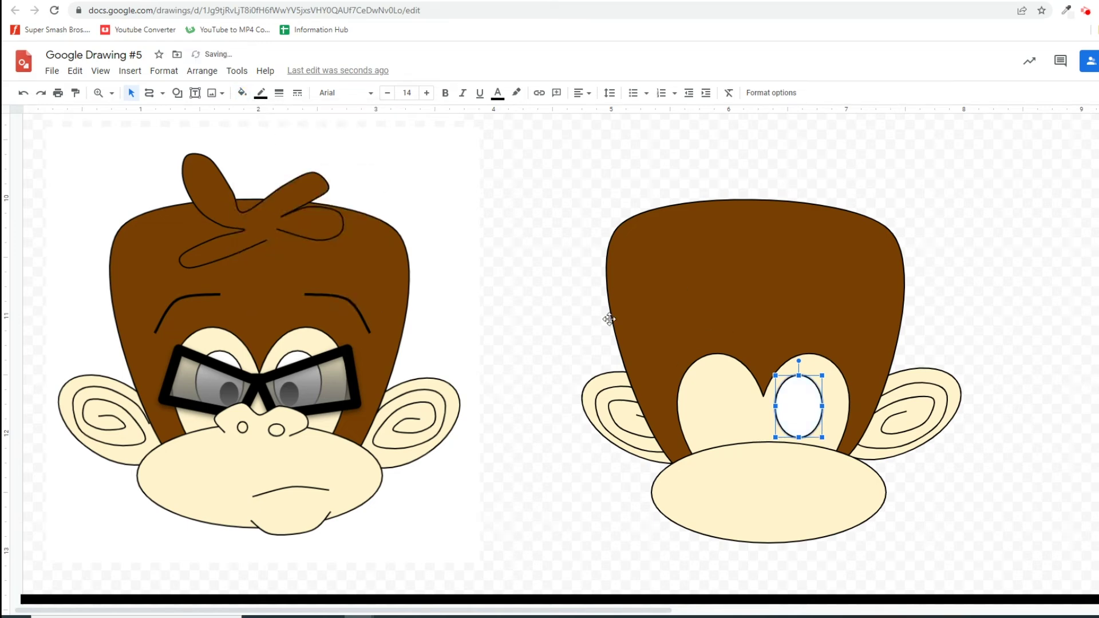
# Draw a small upright oval pupil in the lower left of the white eye and fill it with black.
pyautogui.click(177, 94)
pyautogui.moveTo(200, 118)
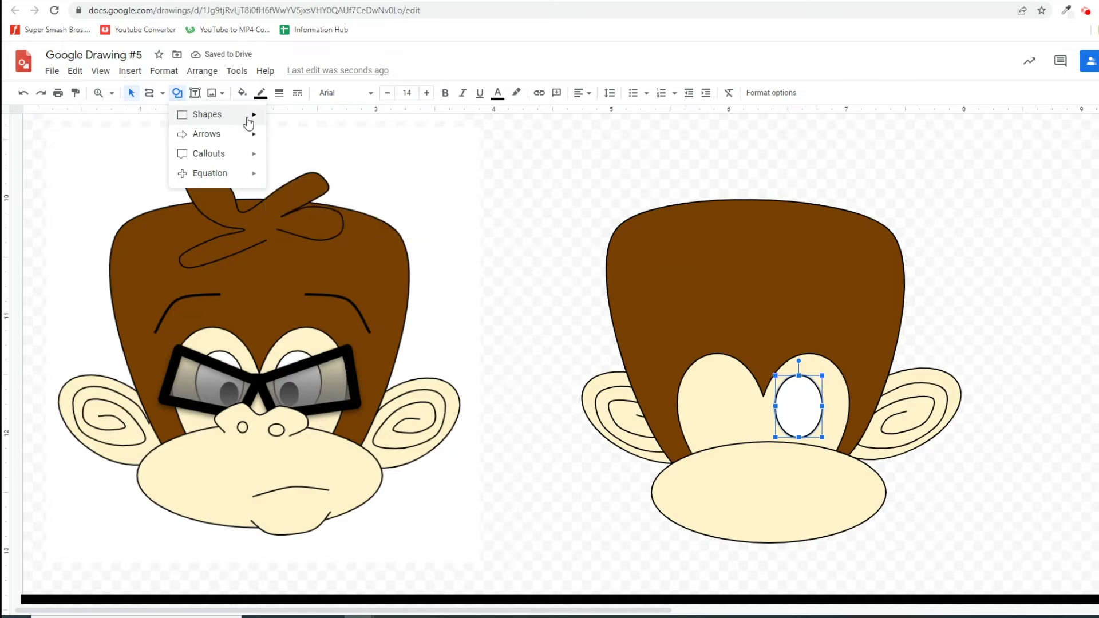
pyautogui.moveTo(245, 119)
pyautogui.click(276, 144)
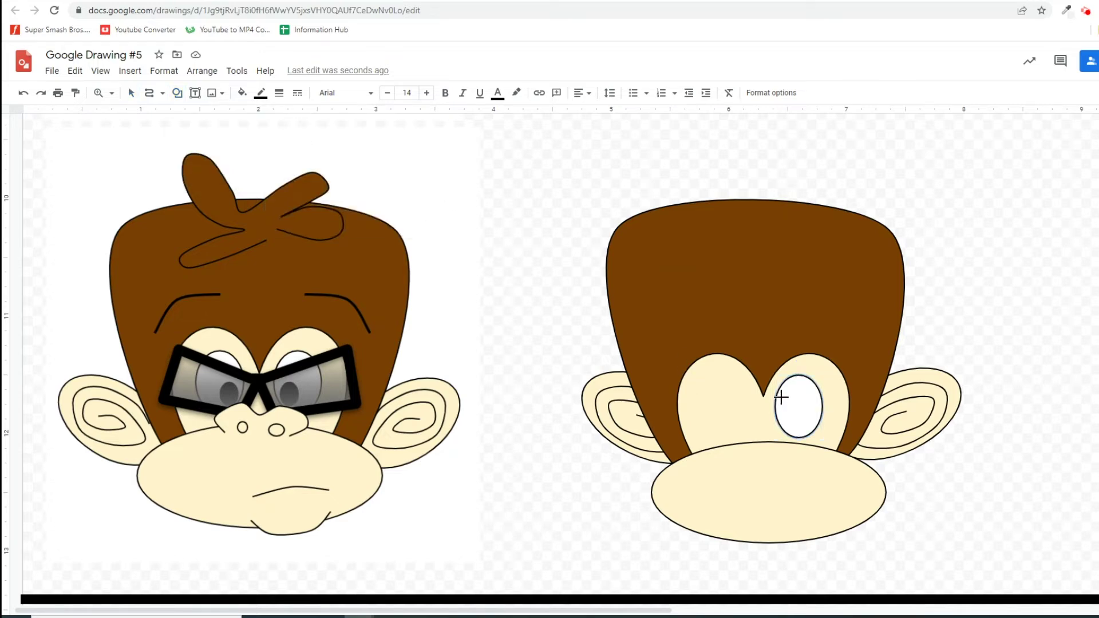
pyautogui.moveTo(781, 404); pyautogui.dragTo(799, 432)
pyautogui.click(242, 93)
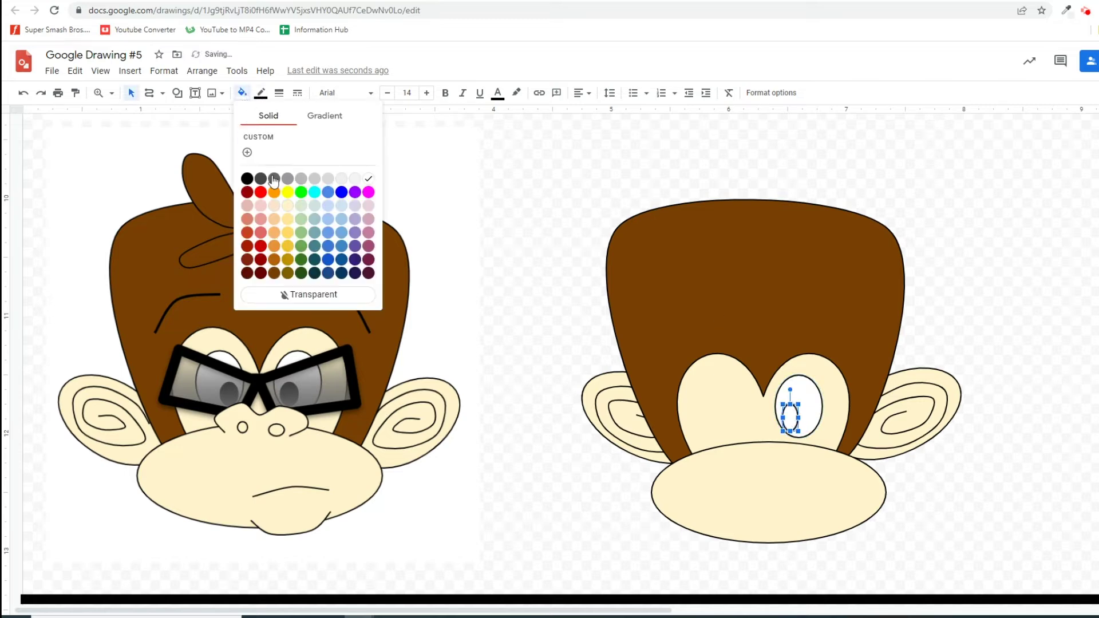
pyautogui.click(247, 178)
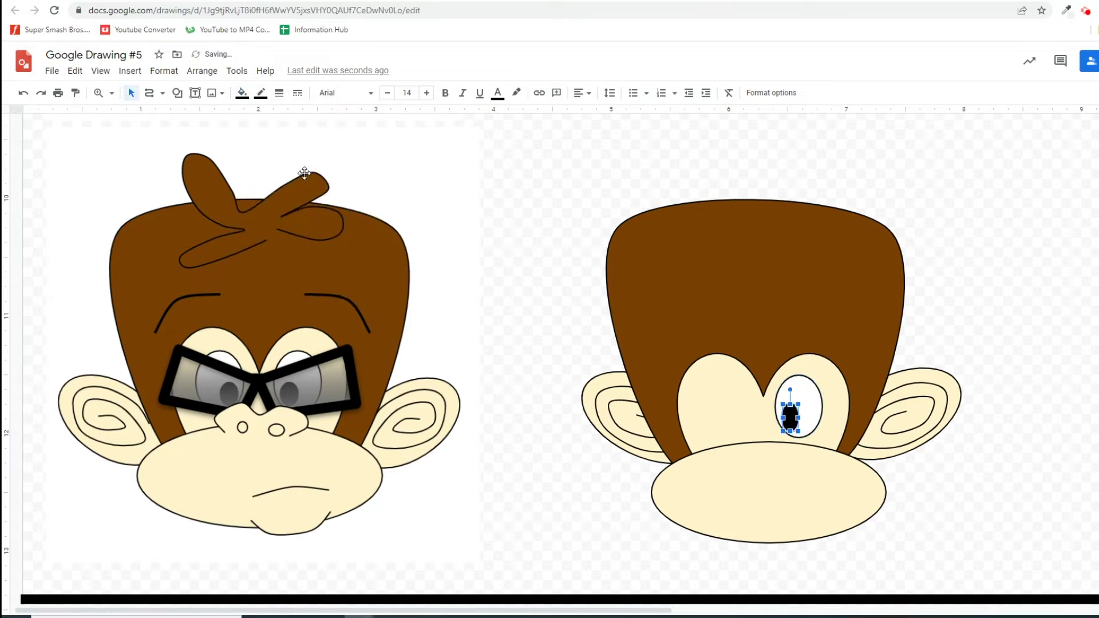
# Group the white eye with its black pupil and duplicate the group.
pyautogui.click(814, 398)
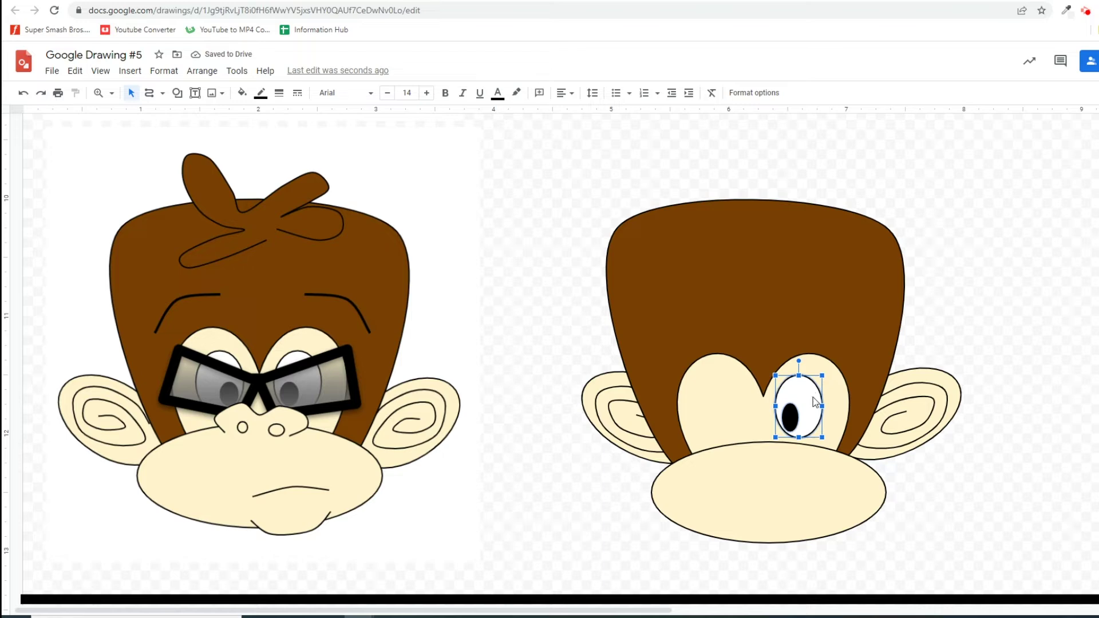
pyautogui.rightClick(816, 401)
pyautogui.click(848, 318)
pyautogui.hotkey('ctrl', 'd')
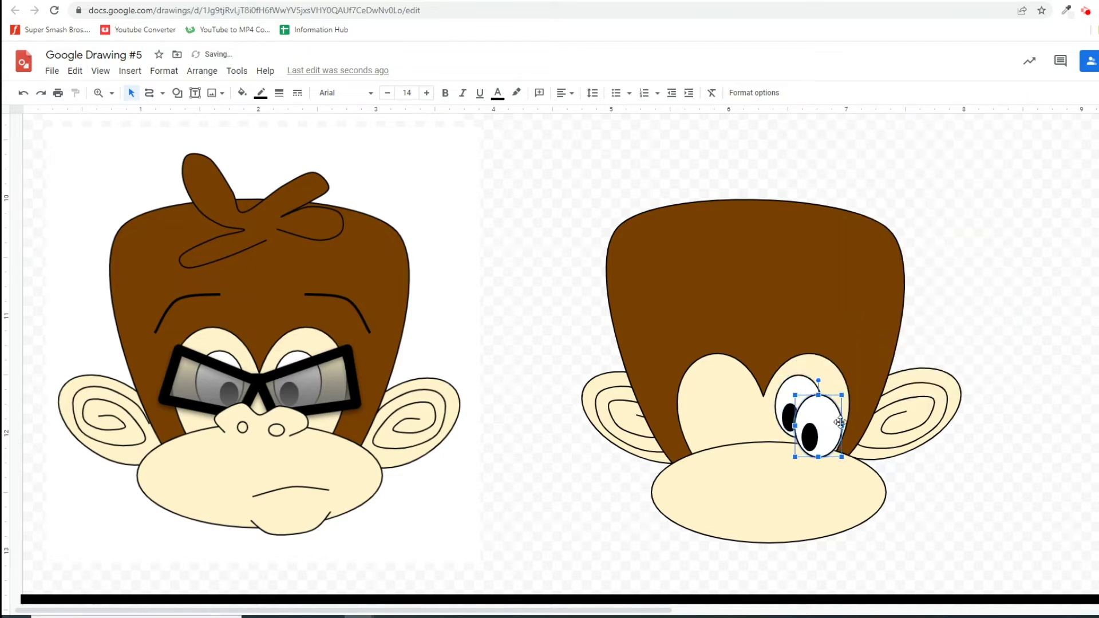
# Flip the duplicated eye horizontally and place it in the heart's left-hand lobe, level with the first eye.
pyautogui.rightClick(822, 426)
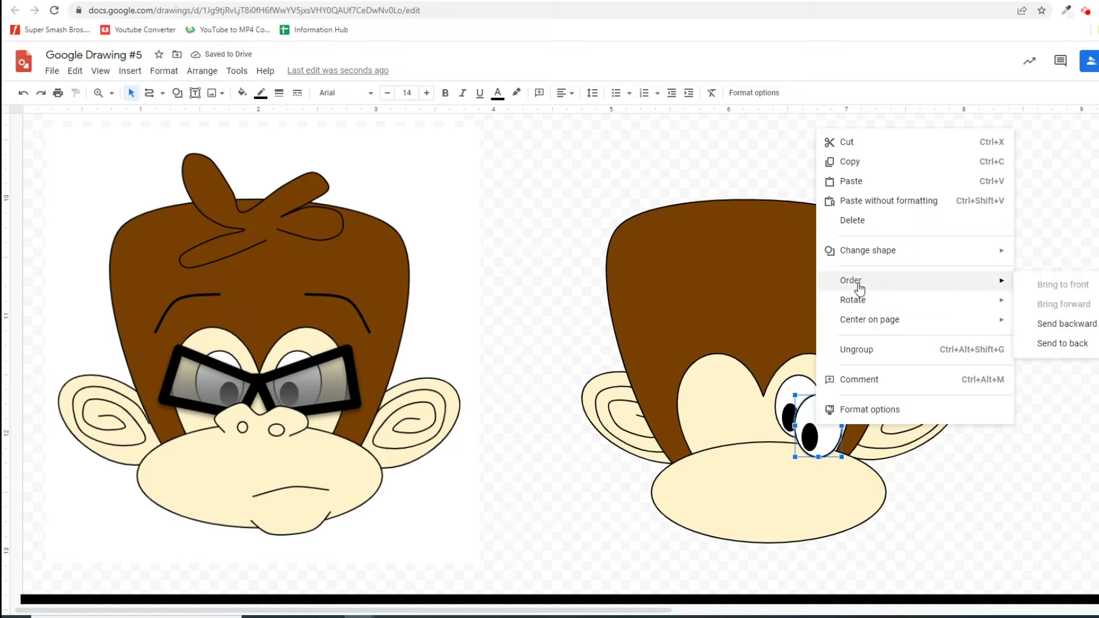
pyautogui.moveTo(872, 300)
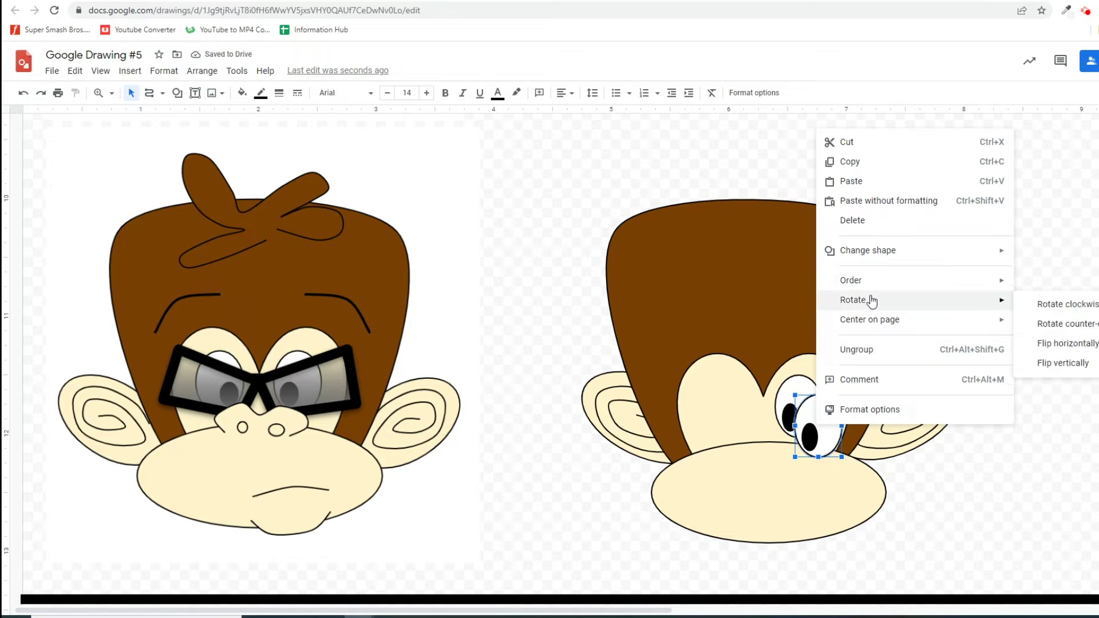
pyautogui.click(1056, 343)
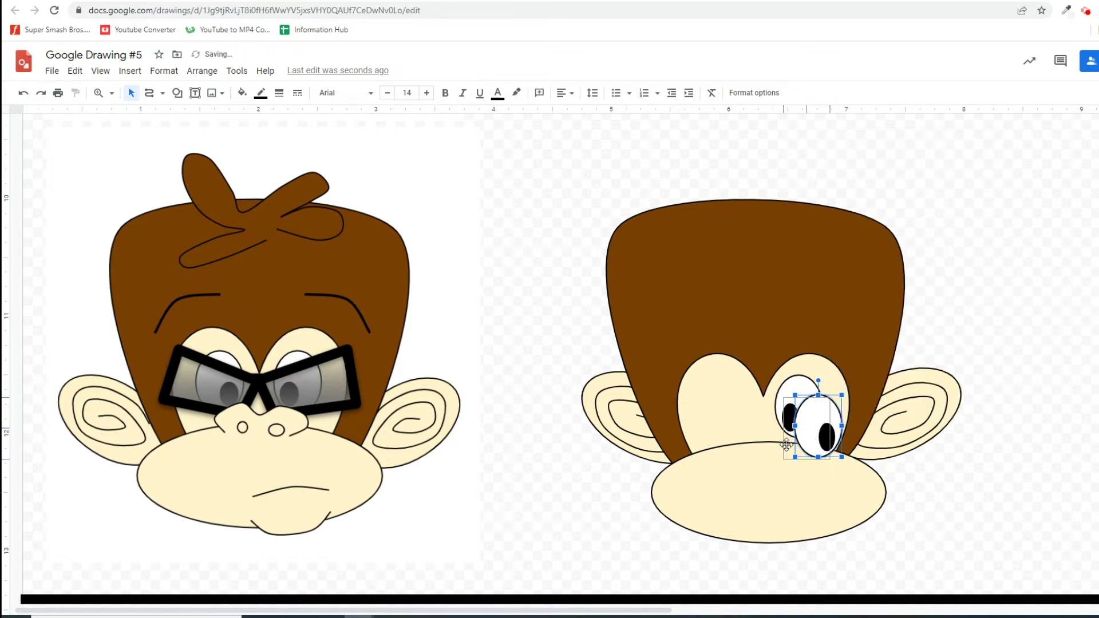
pyautogui.moveTo(810, 444); pyautogui.dragTo(727, 423)
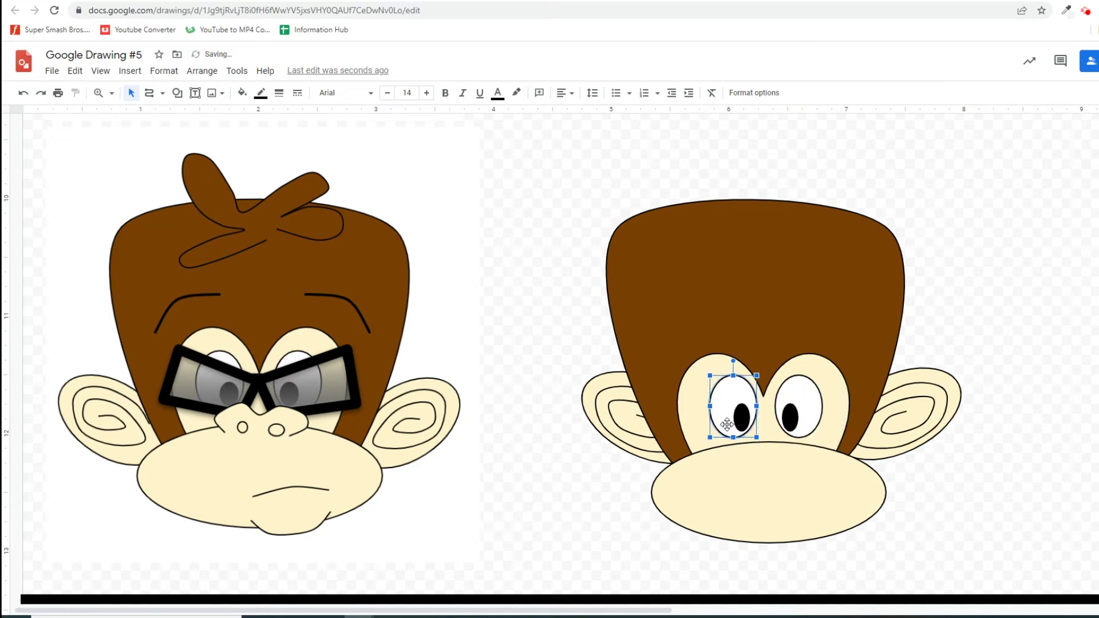
pyautogui.click(997, 309)
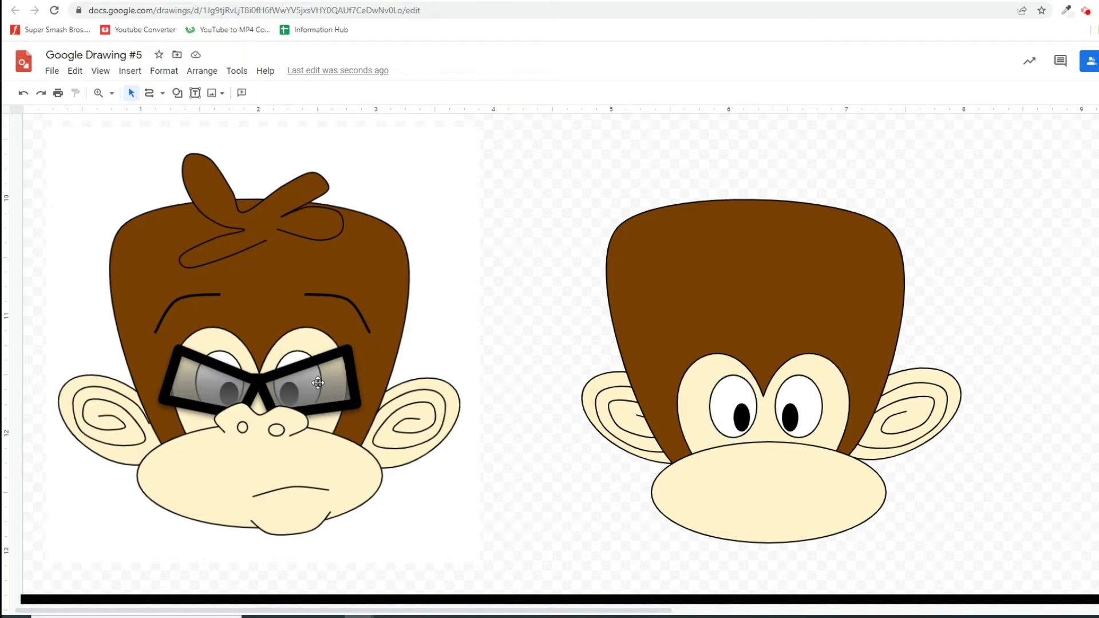
# Draw a closed straight-sided polyline over both eyes as slanted glasses, with the two lenses meeting at a narrow bridge between them.
pyautogui.click(162, 93)
pyautogui.click(180, 212)
pyautogui.click(701, 375)
pyautogui.click(765, 402)
pyautogui.click(844, 371)
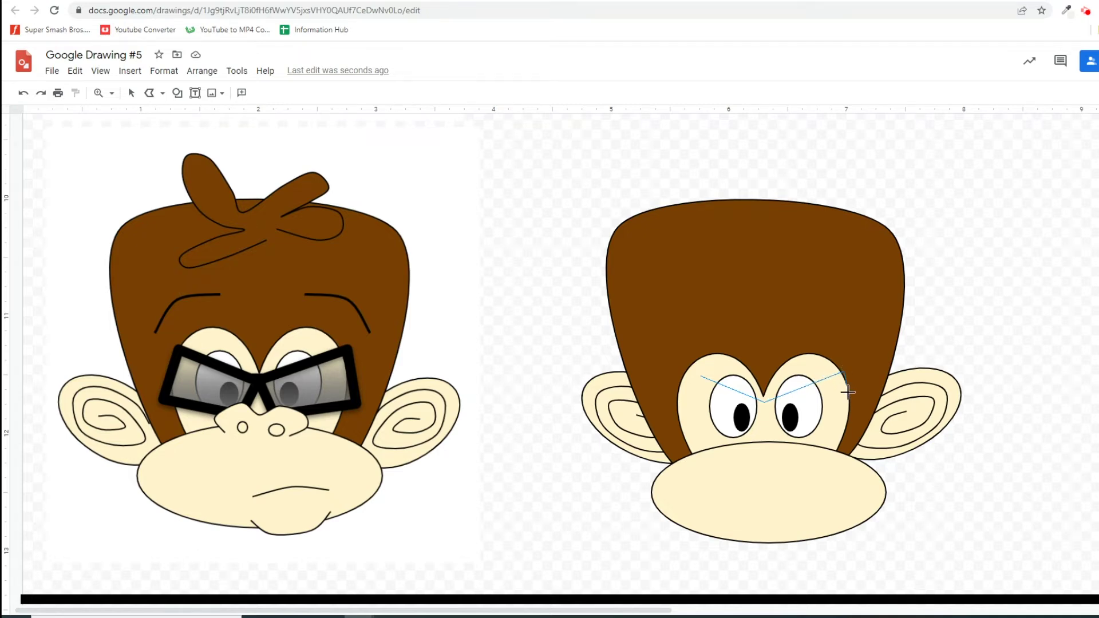
pyautogui.click(847, 430)
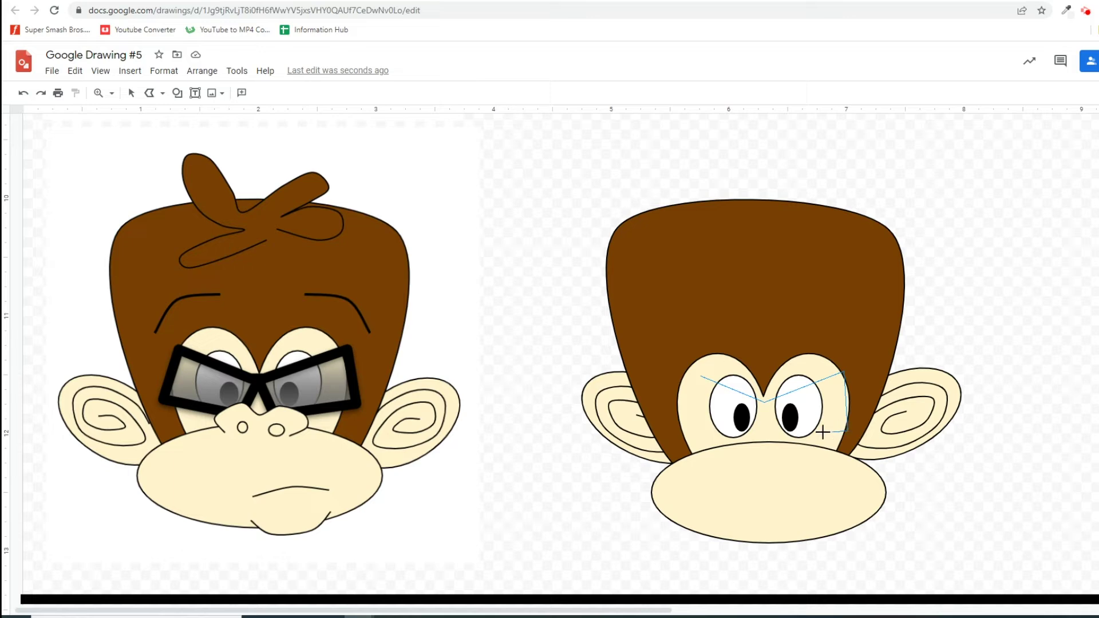
pyautogui.click(781, 439)
pyautogui.click(766, 413)
pyautogui.click(746, 436)
pyautogui.click(689, 417)
pyautogui.click(702, 375)
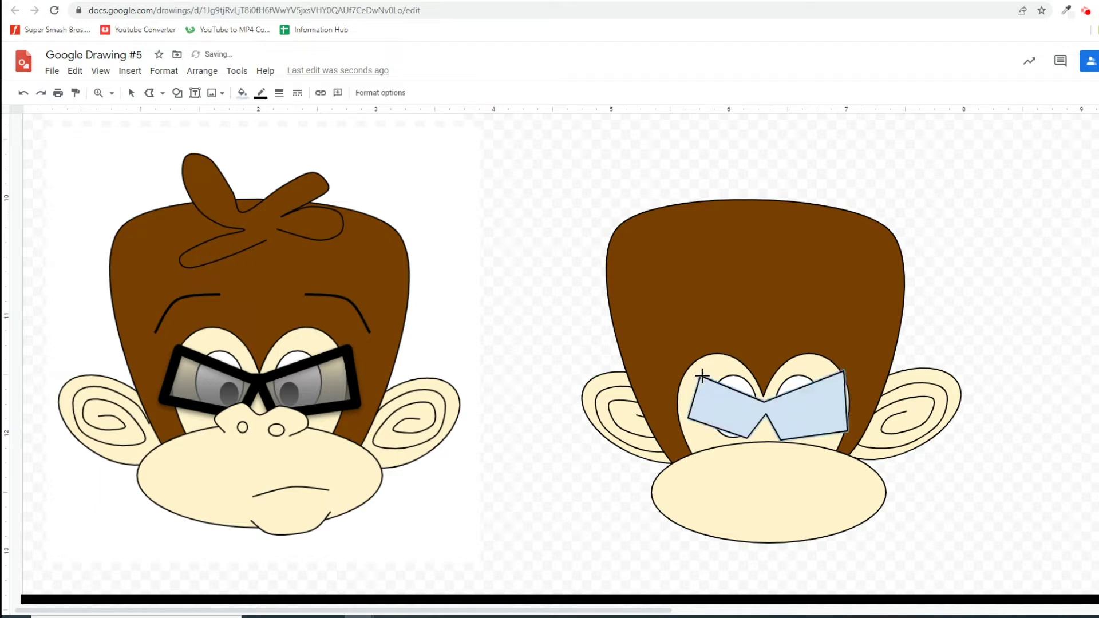
# Edit the glasses' points, moving the left lens's outer corners outward to match the right lens and centring the lower bridge point.
pyautogui.click(130, 93)
pyautogui.rightClick(752, 403)
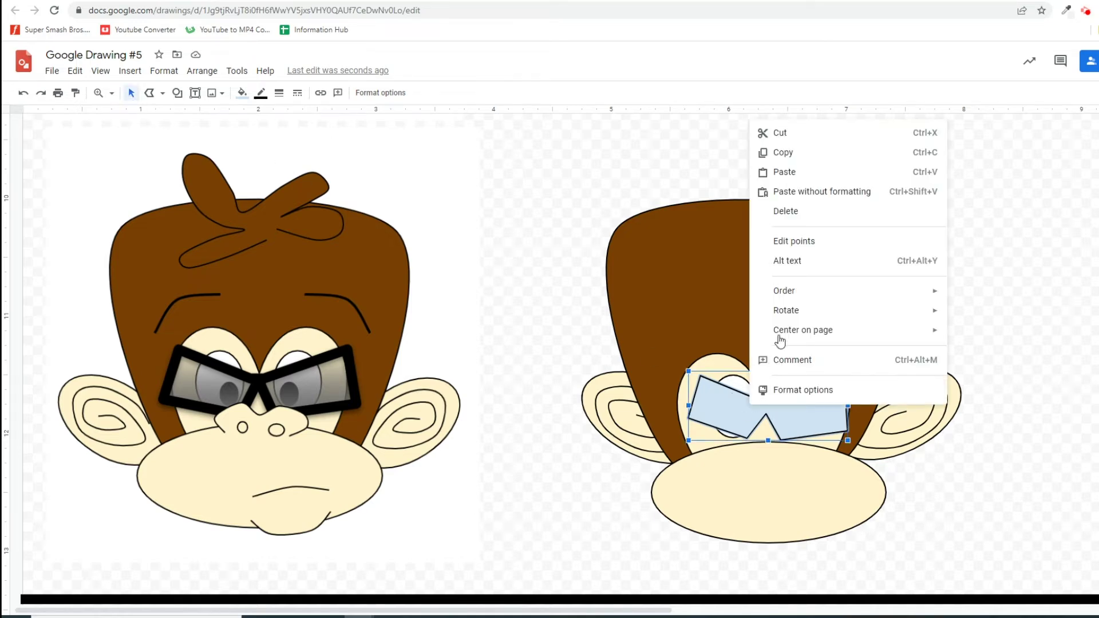
pyautogui.click(801, 246)
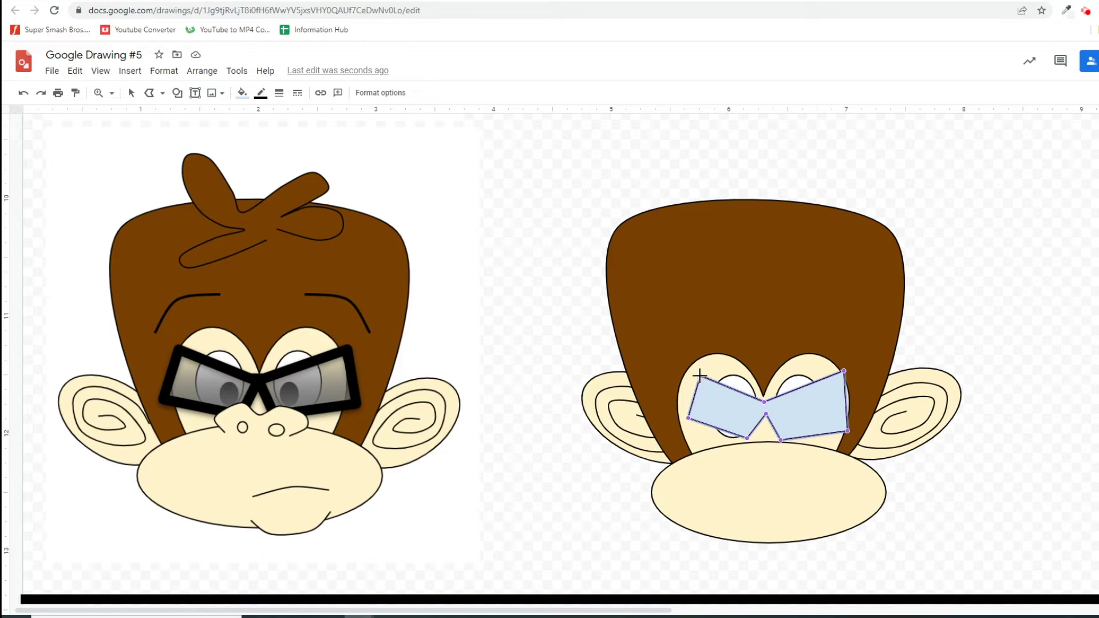
pyautogui.moveTo(696, 376); pyautogui.dragTo(691, 369)
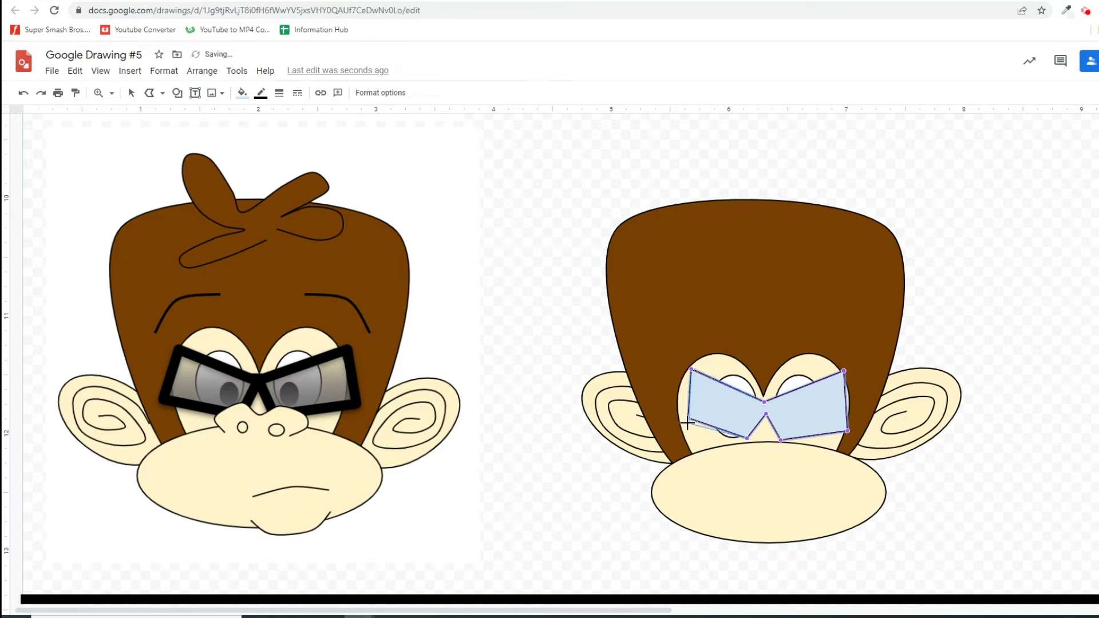
pyautogui.moveTo(685, 427); pyautogui.dragTo(687, 428)
pyautogui.moveTo(681, 427); pyautogui.dragTo(682, 428)
pyautogui.moveTo(688, 367); pyautogui.dragTo(688, 368)
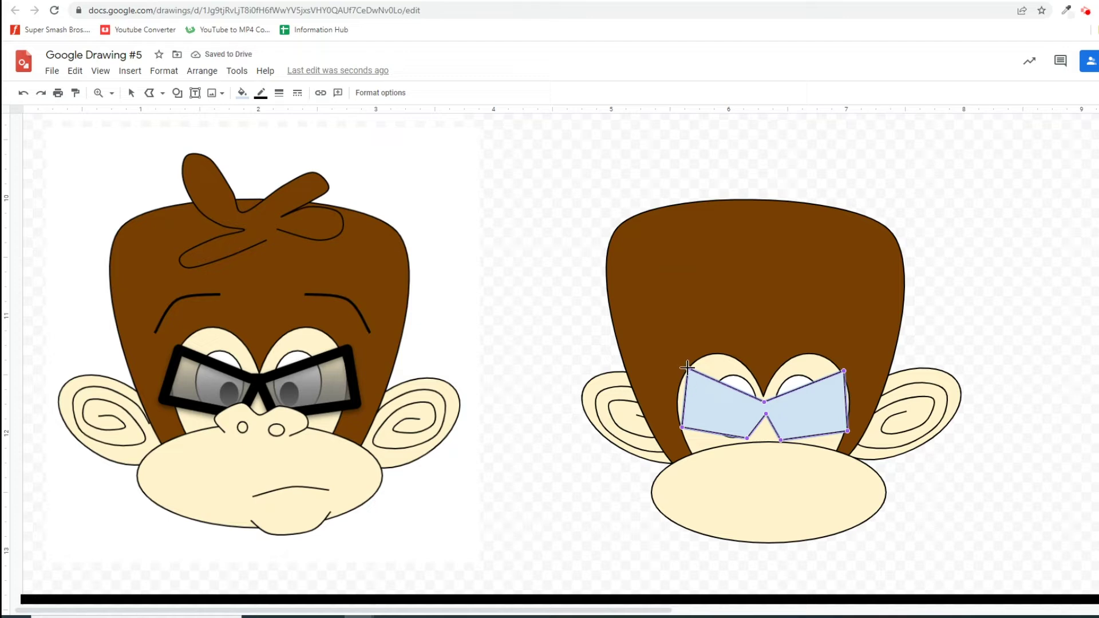
pyautogui.moveTo(685, 369); pyautogui.dragTo(685, 371)
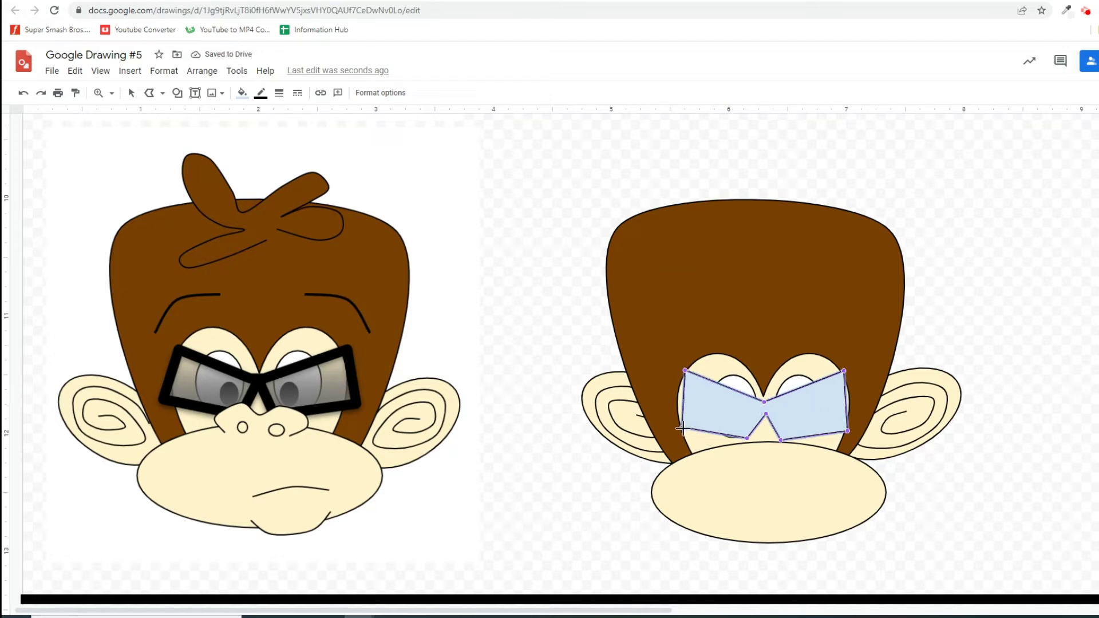
pyautogui.moveTo(684, 429); pyautogui.dragTo(681, 426)
pyautogui.moveTo(763, 414); pyautogui.dragTo(764, 414)
# Set the glasses' outline weight to 8px and raise the lower bridge point close to the upper one.
pyautogui.click(280, 94)
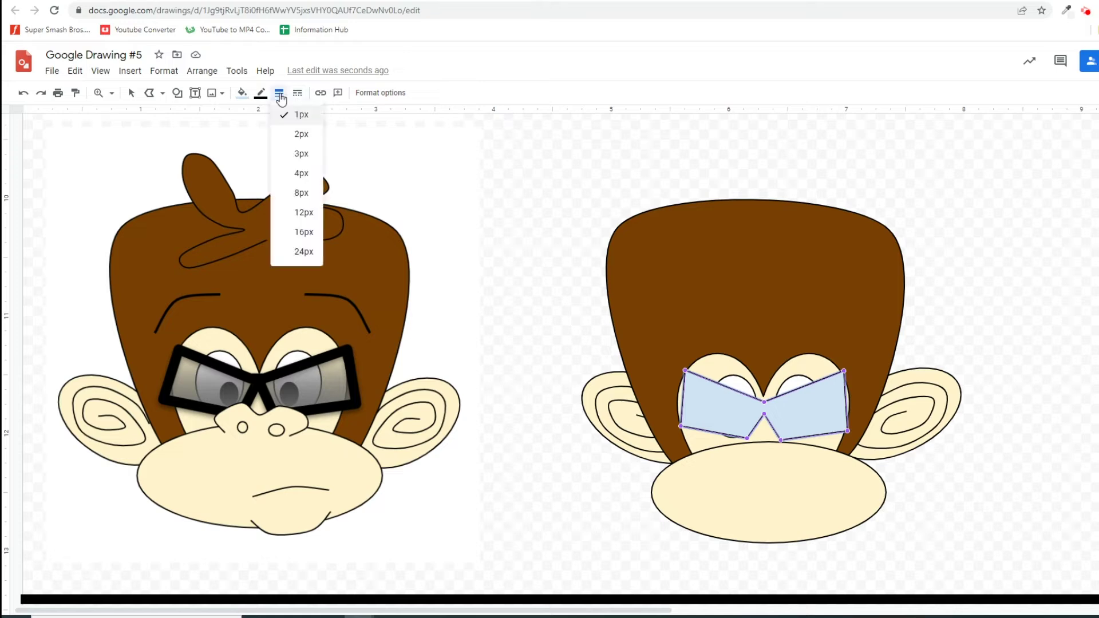
pyautogui.click(304, 196)
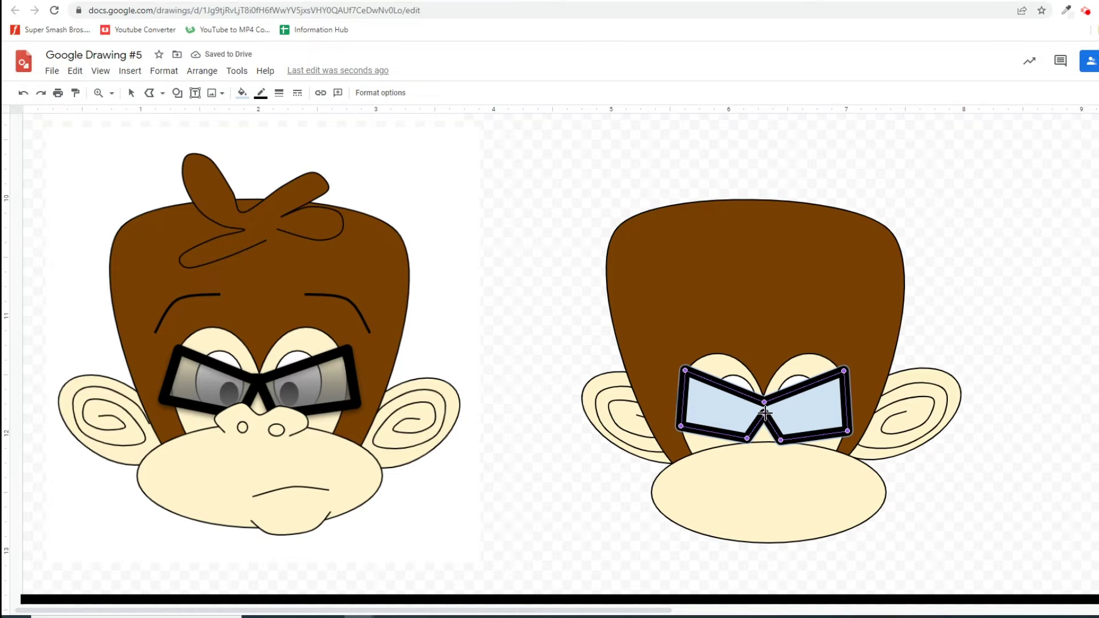
pyautogui.moveTo(764, 413); pyautogui.dragTo(765, 407)
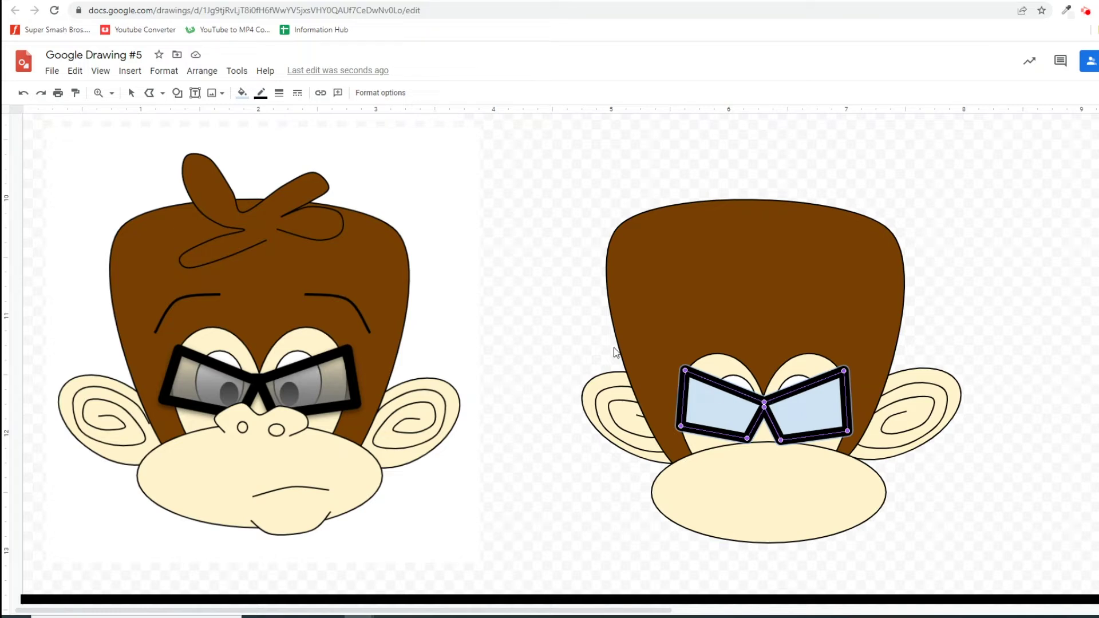
# Make the glasses' pale blue lens fill about half transparent so the eyes show through.
pyautogui.click(242, 93)
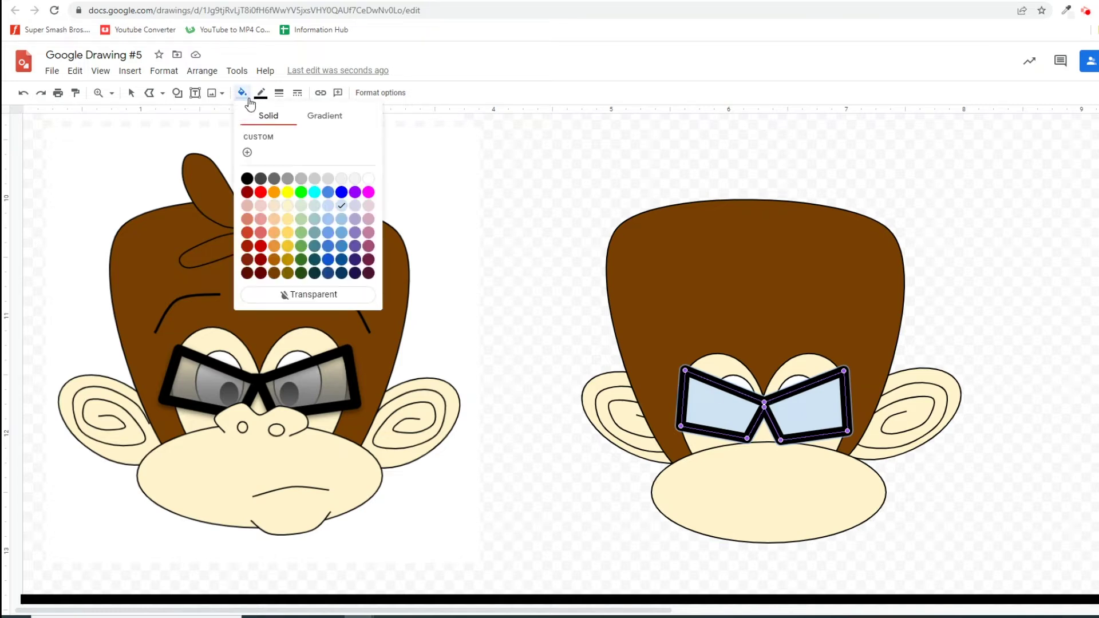
pyautogui.click(267, 139)
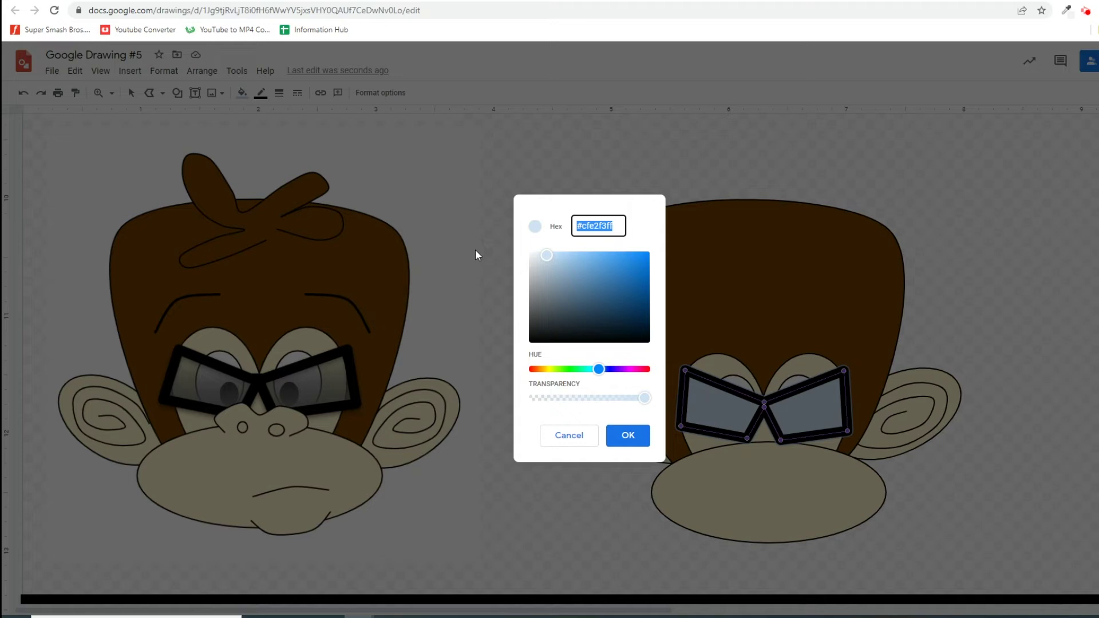
pyautogui.click(646, 406)
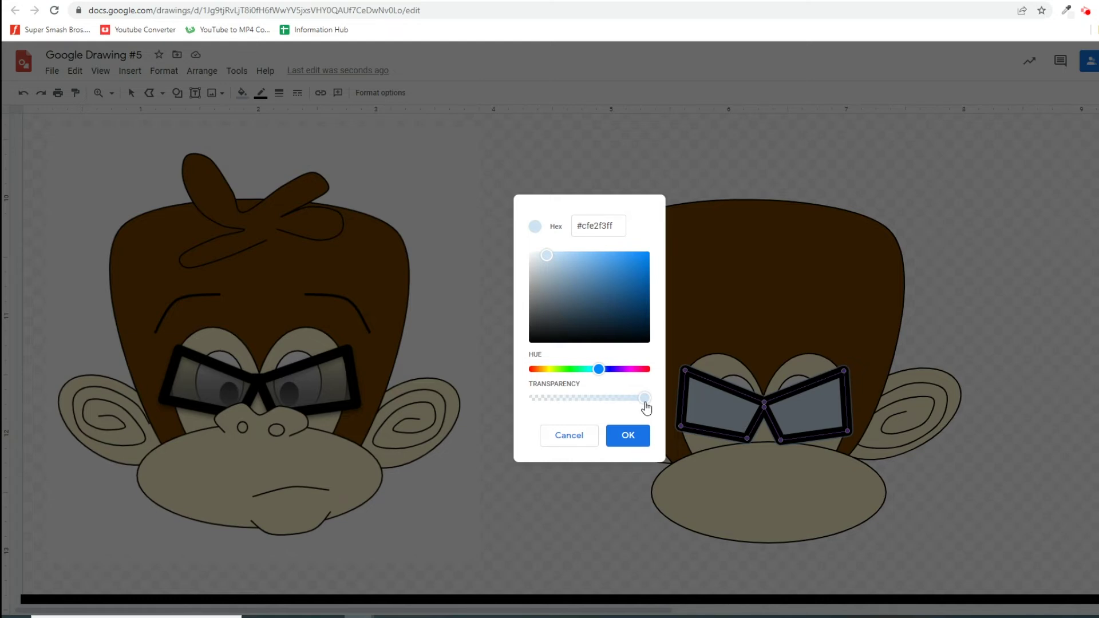
pyautogui.moveTo(646, 404); pyautogui.dragTo(674, 406)
pyautogui.moveTo(646, 399); pyautogui.dragTo(600, 407)
pyautogui.moveTo(600, 407); pyautogui.dragTo(594, 405)
pyautogui.click(627, 436)
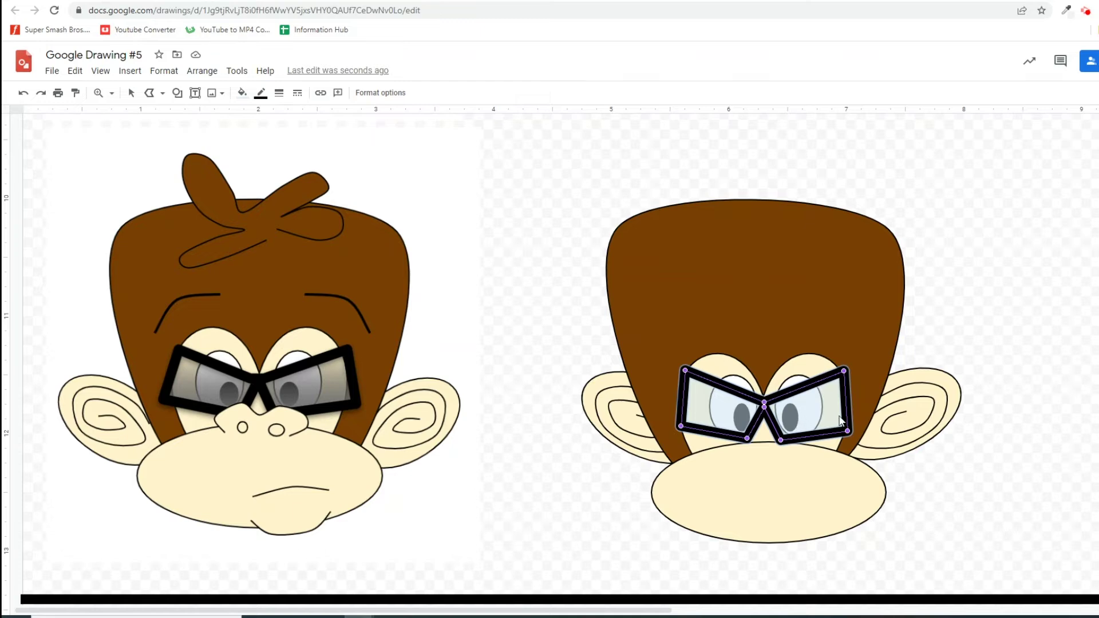
pyautogui.press('Escape')
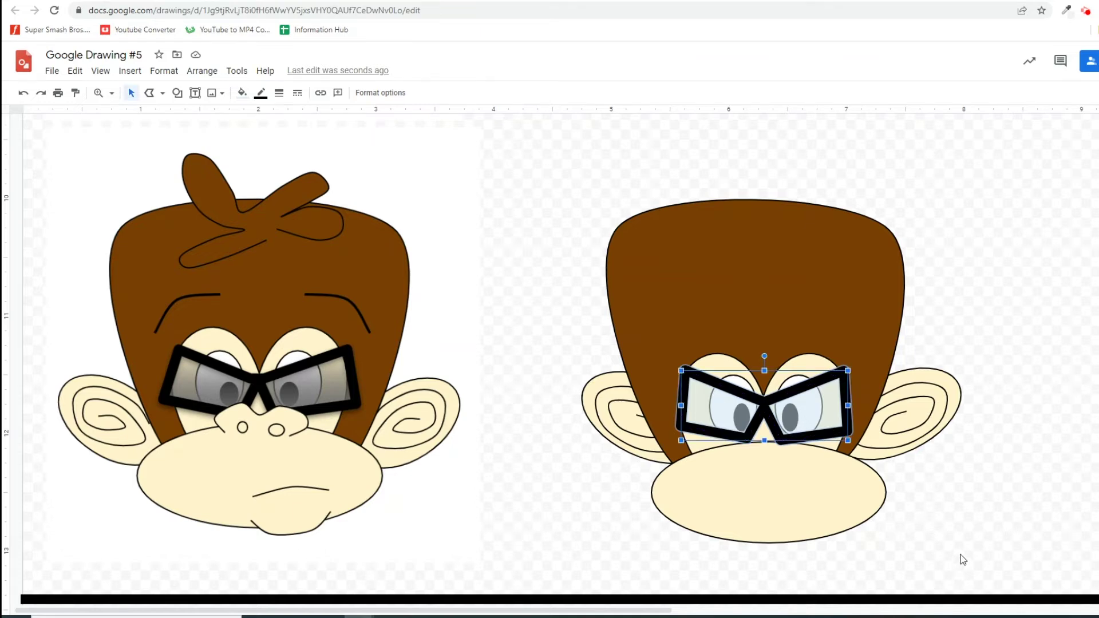
pyautogui.click(945, 488)
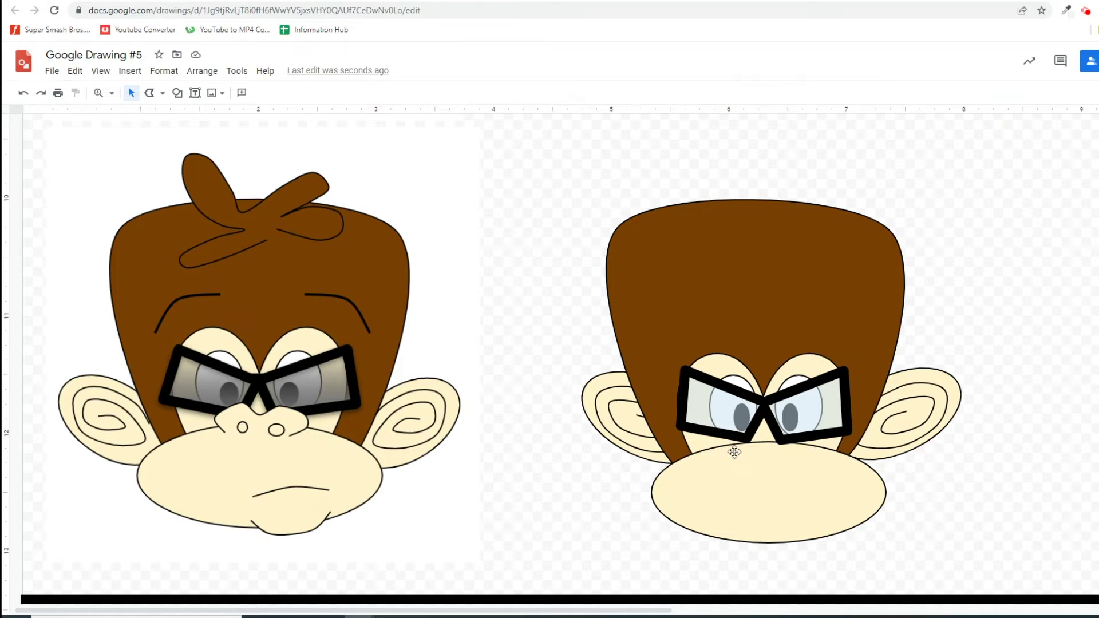
# Draw an open curve tracing the two-humped nose outline on the reference monkey.
pyautogui.click(163, 94)
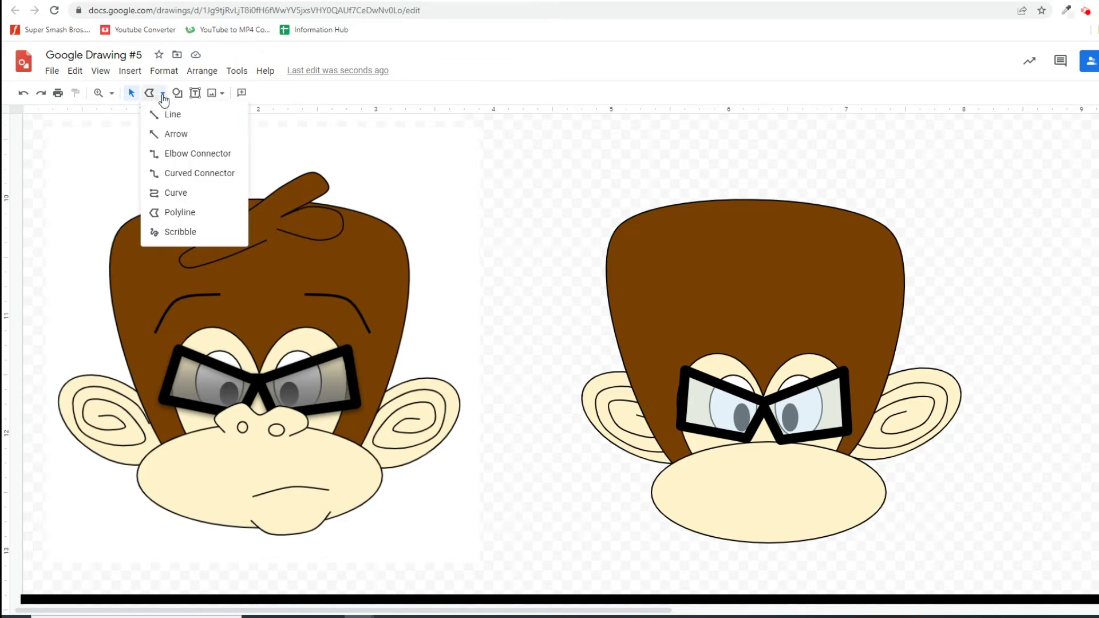
pyautogui.click(176, 194)
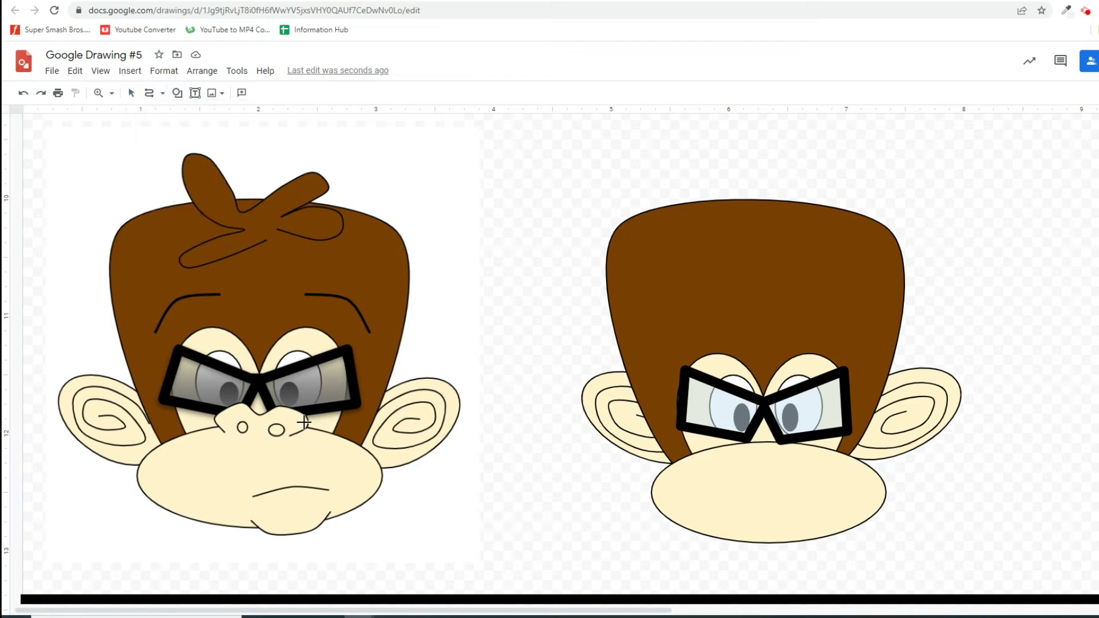
pyautogui.click(216, 418)
pyautogui.click(240, 401)
pyautogui.click(254, 414)
pyautogui.click(274, 406)
pyautogui.doubleClick(291, 437)
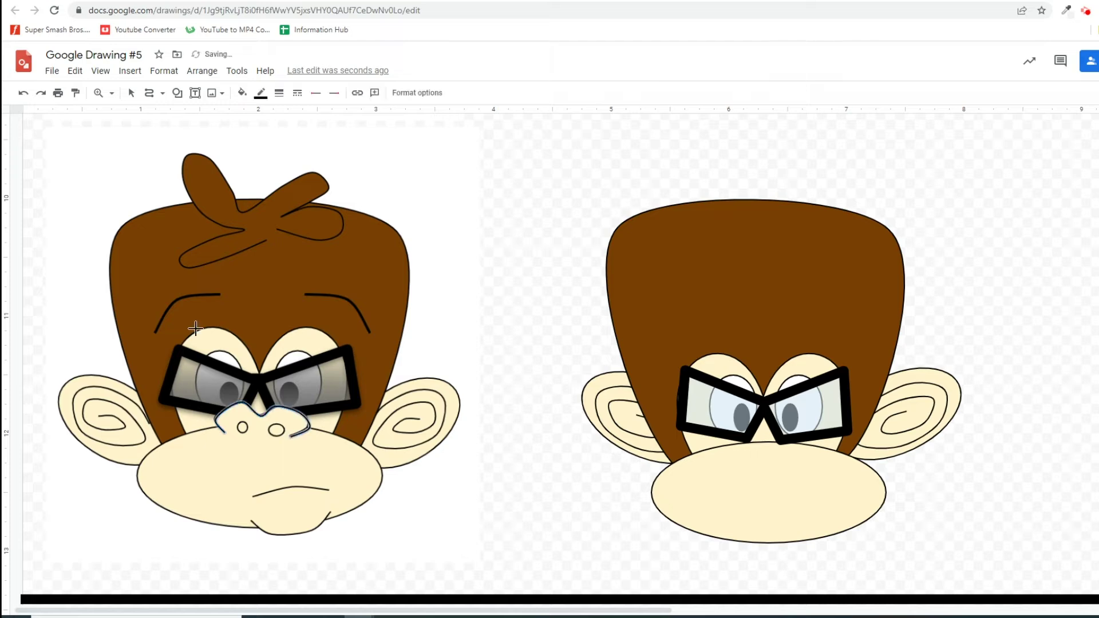
pyautogui.click(131, 93)
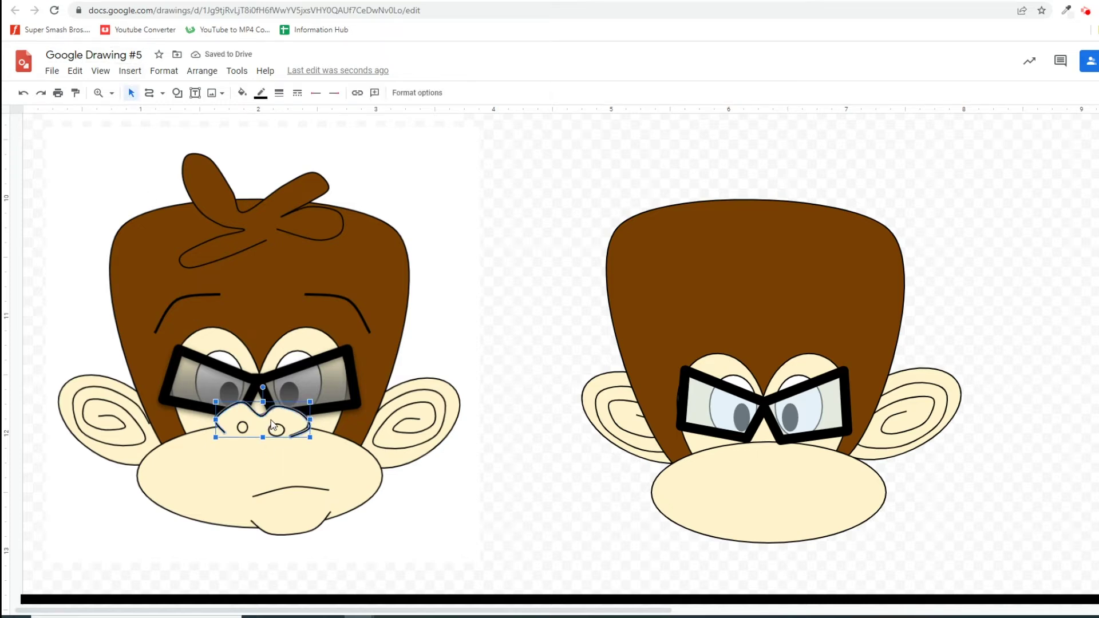
# Move the traced nose curve from the reference onto the new face, just below the glasses' bridge.
pyautogui.moveTo(273, 425); pyautogui.dragTo(298, 425)
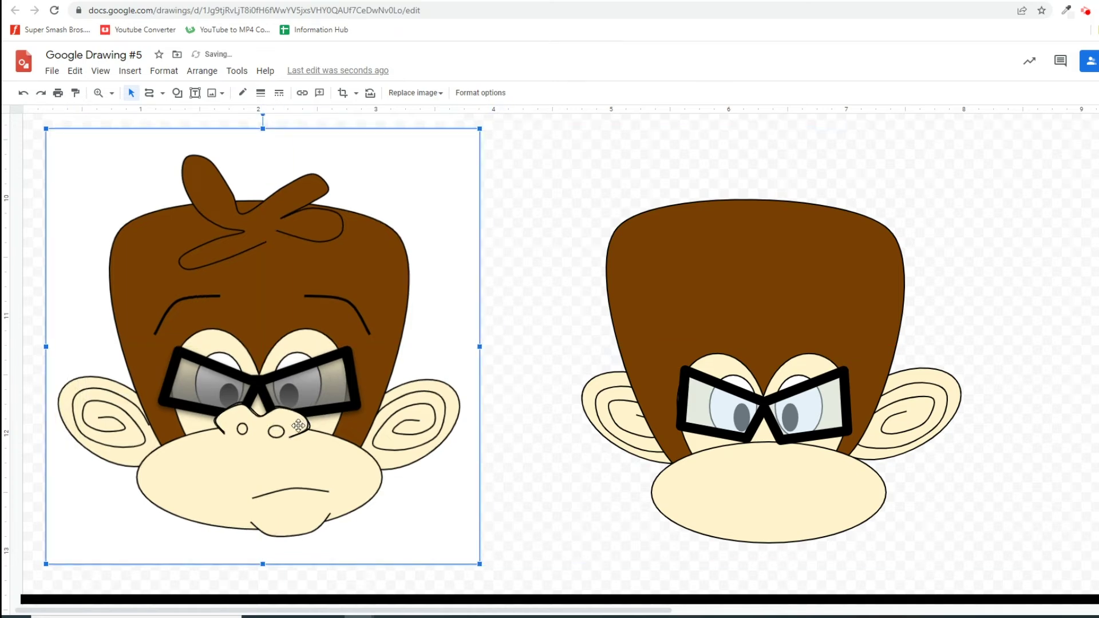
pyautogui.click(307, 424)
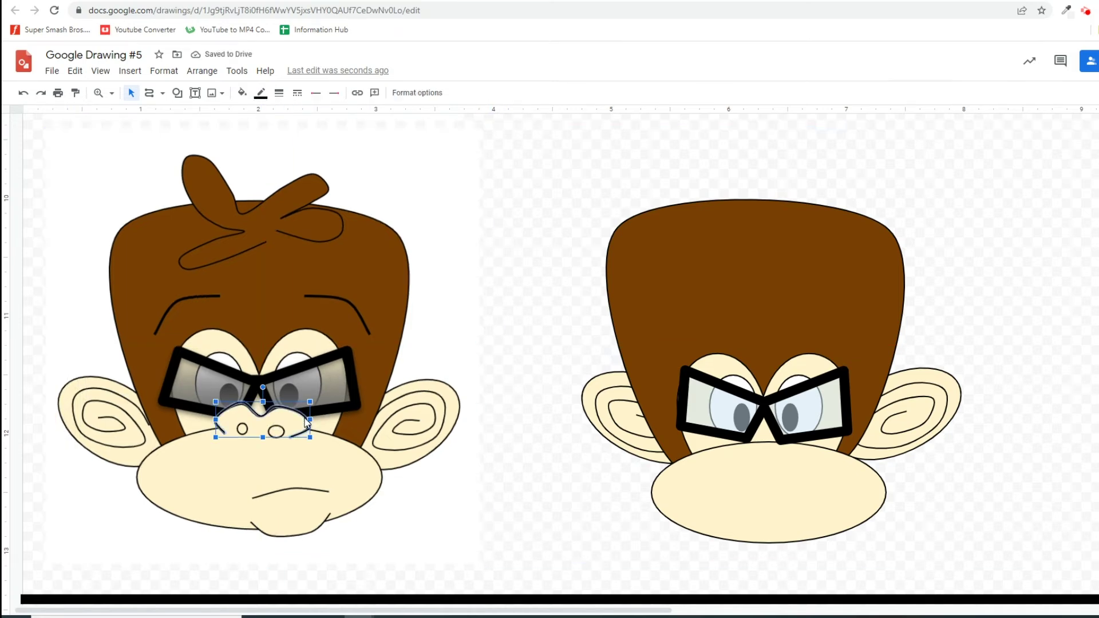
pyautogui.moveTo(291, 400); pyautogui.dragTo(778, 430)
pyautogui.click(294, 414)
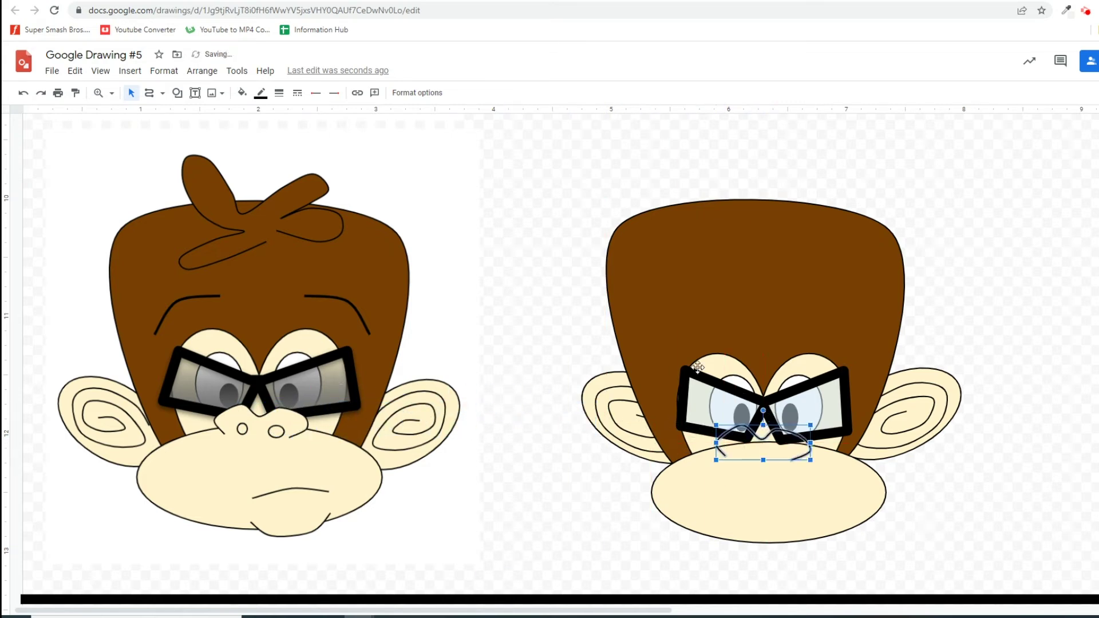
# Fill the nose with the muzzle's pale yellow and lower it slightly onto the muzzle's upper edge.
pyautogui.click(241, 93)
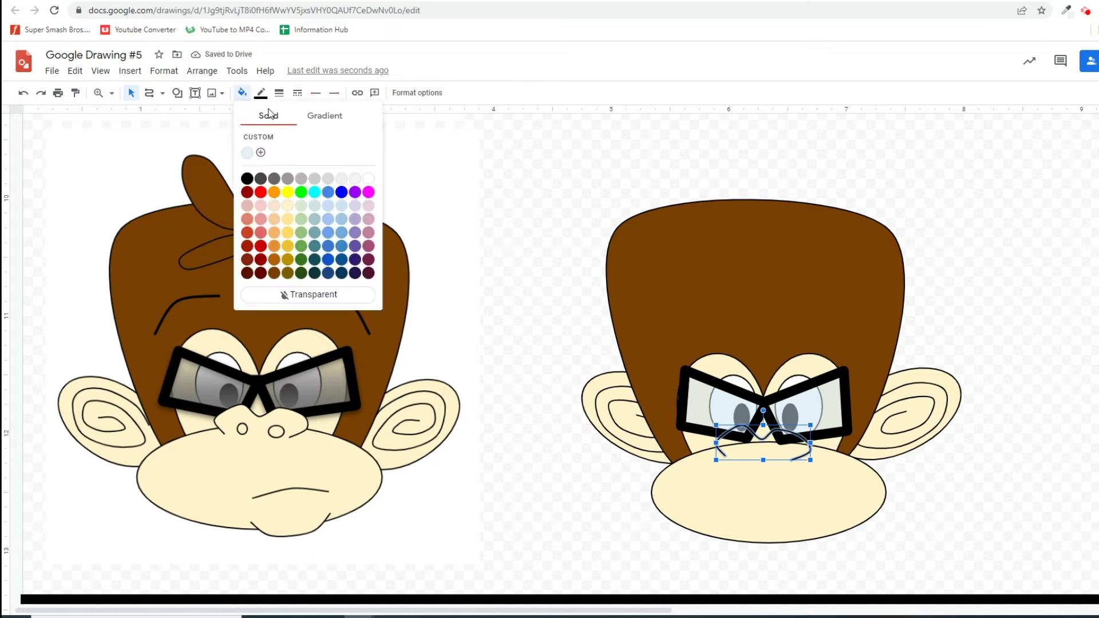
pyautogui.click(287, 207)
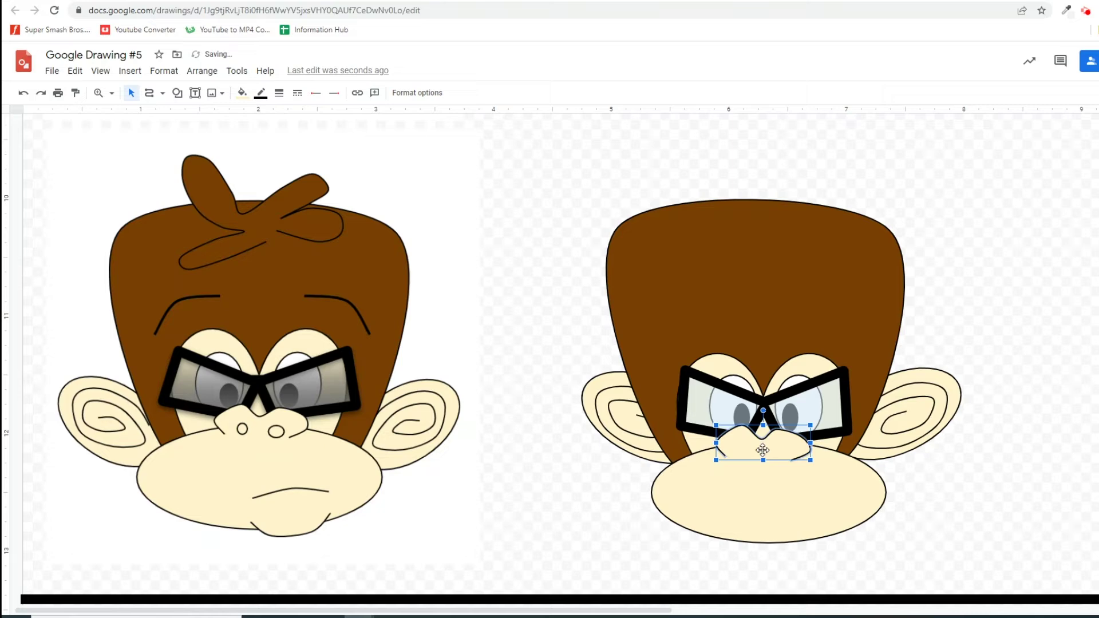
pyautogui.moveTo(764, 451); pyautogui.dragTo(765, 458)
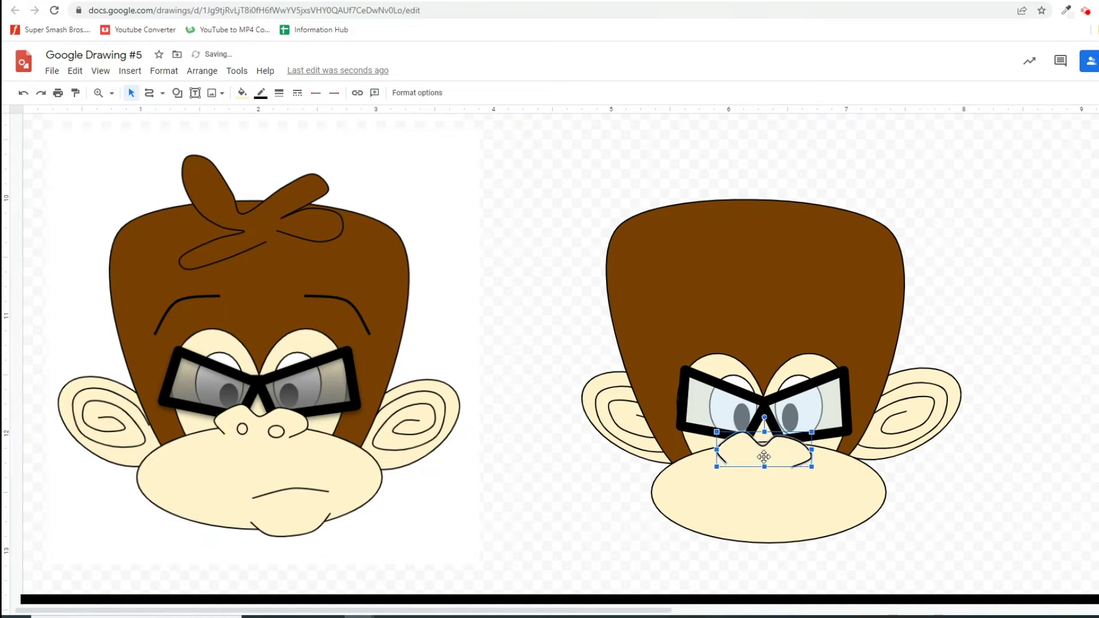
# Draw two small circles as nostrils inside the nose, the right one slightly larger and lower than the left.
pyautogui.click(177, 93)
pyautogui.moveTo(211, 118)
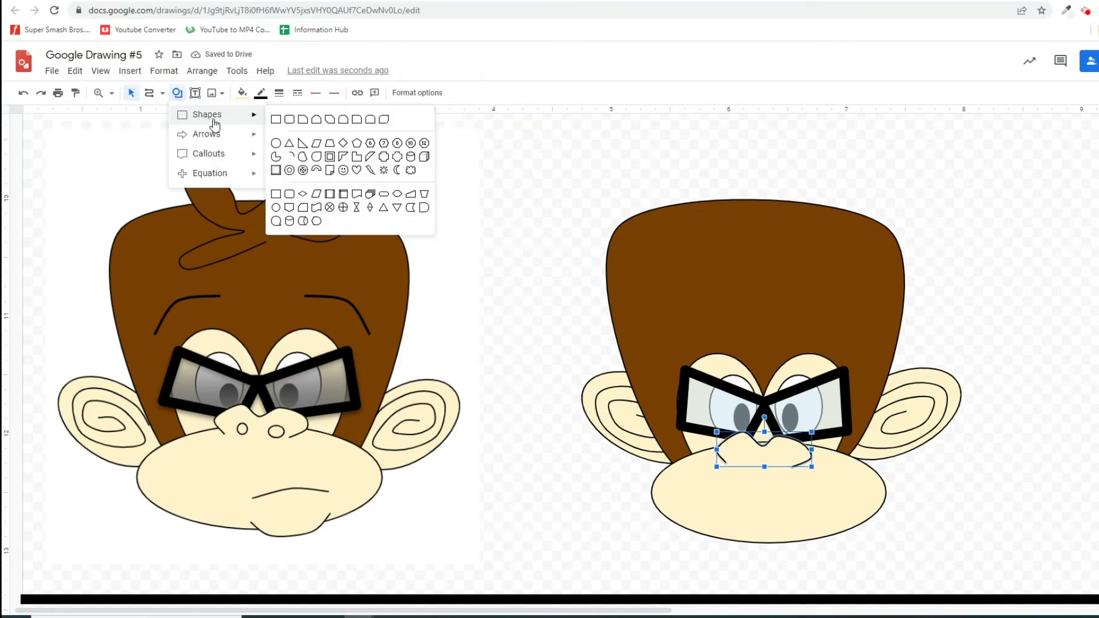
pyautogui.click(278, 135)
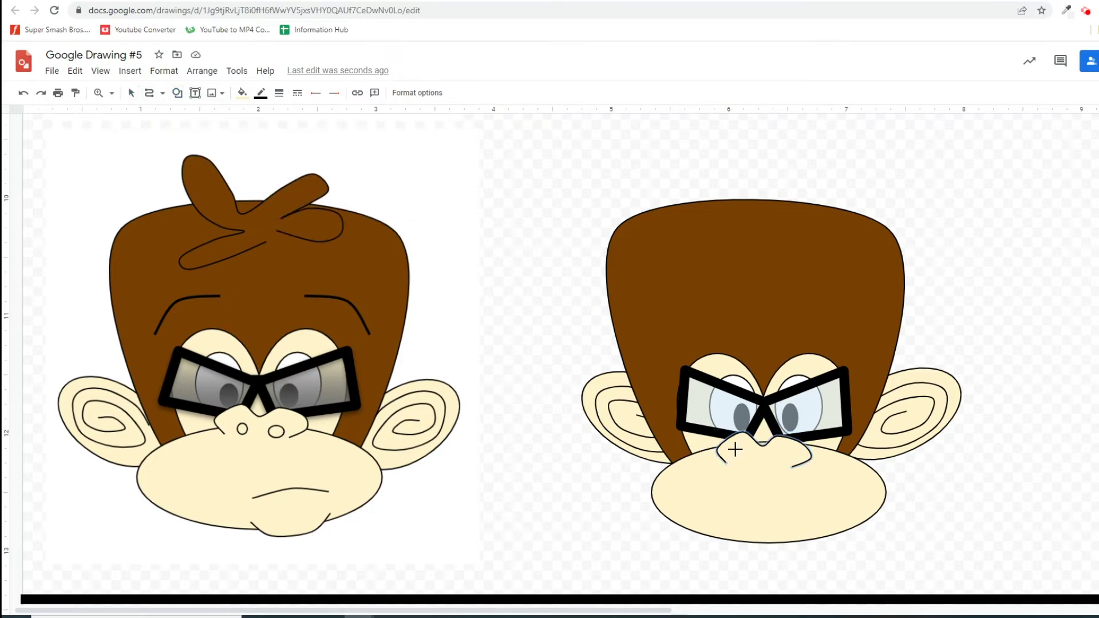
pyautogui.moveTo(733, 450); pyautogui.dragTo(746, 462)
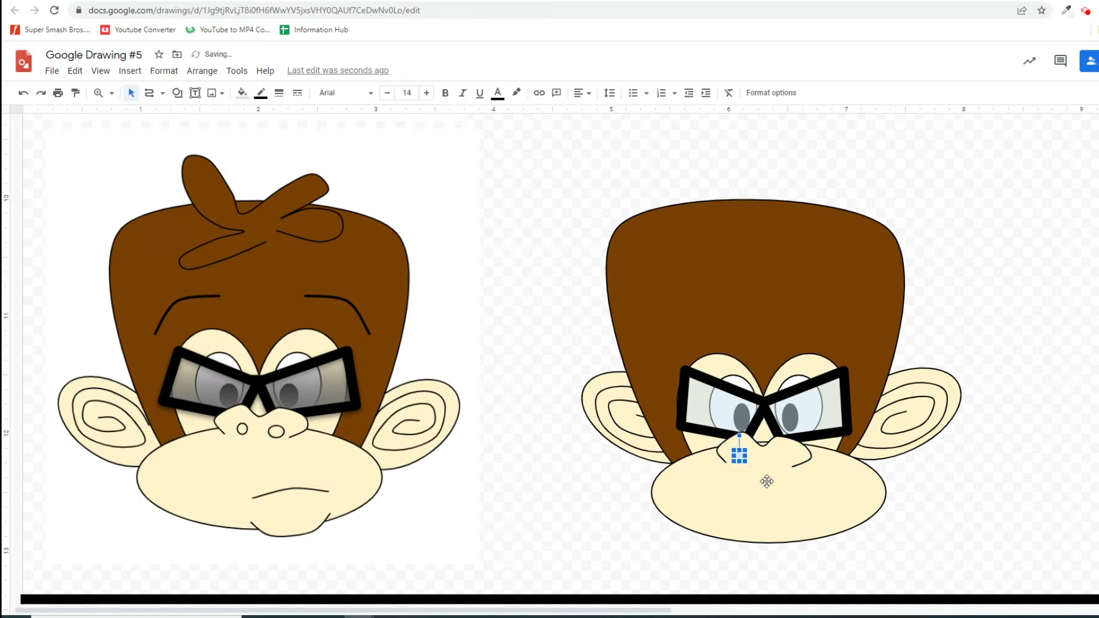
pyautogui.click(177, 95)
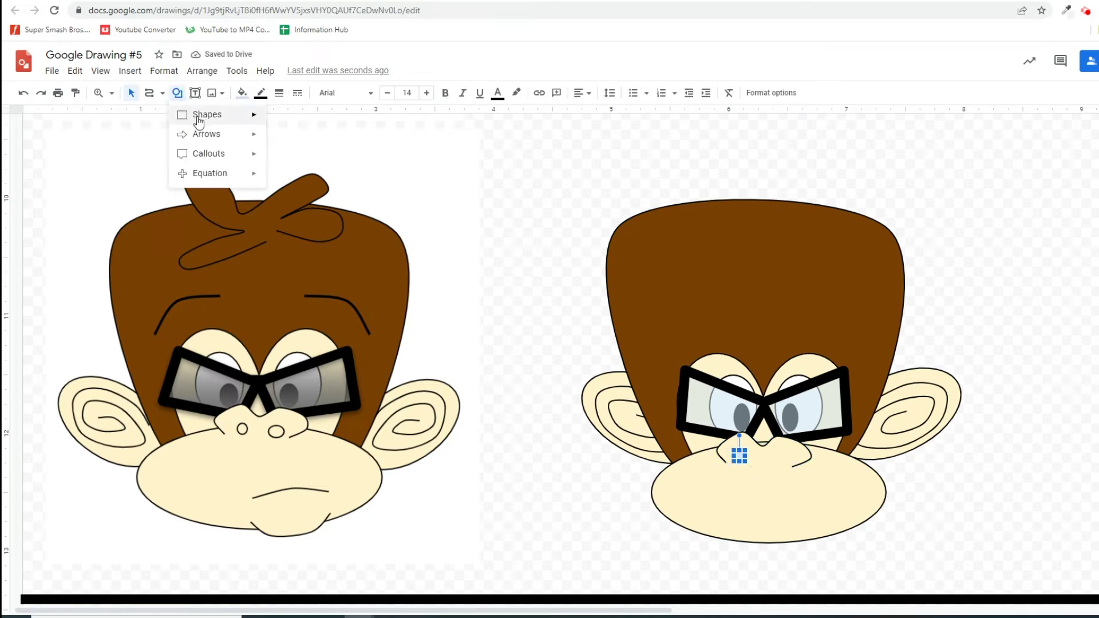
pyautogui.moveTo(255, 119)
pyautogui.click(273, 142)
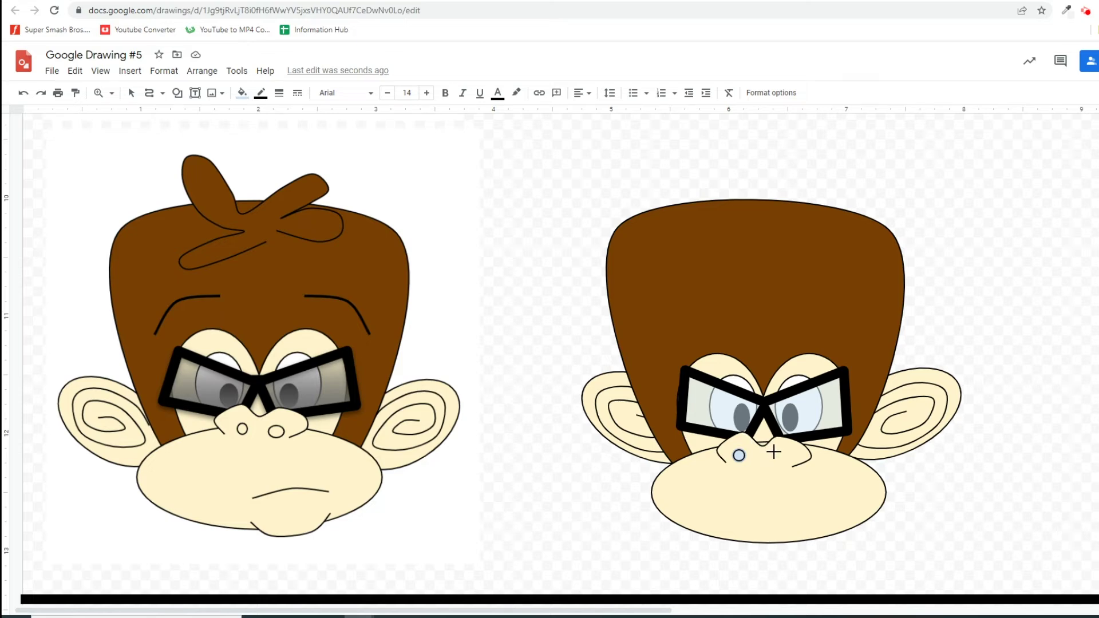
pyautogui.moveTo(774, 452); pyautogui.dragTo(793, 468)
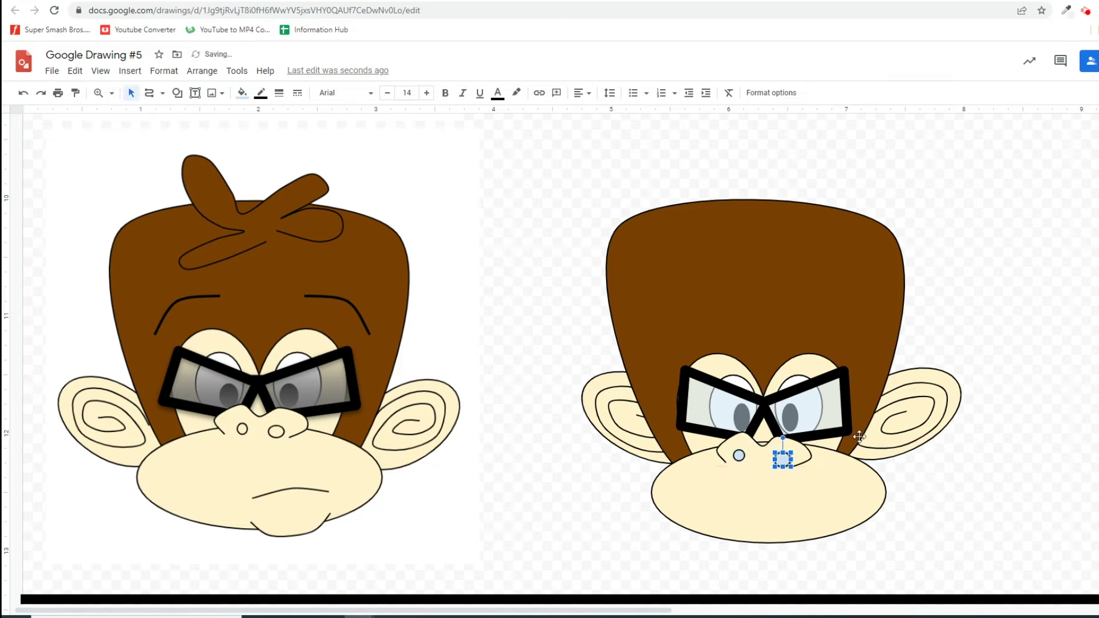
# Fill both nostril circles with the same pale yellow as the nose.
pyautogui.click(242, 93)
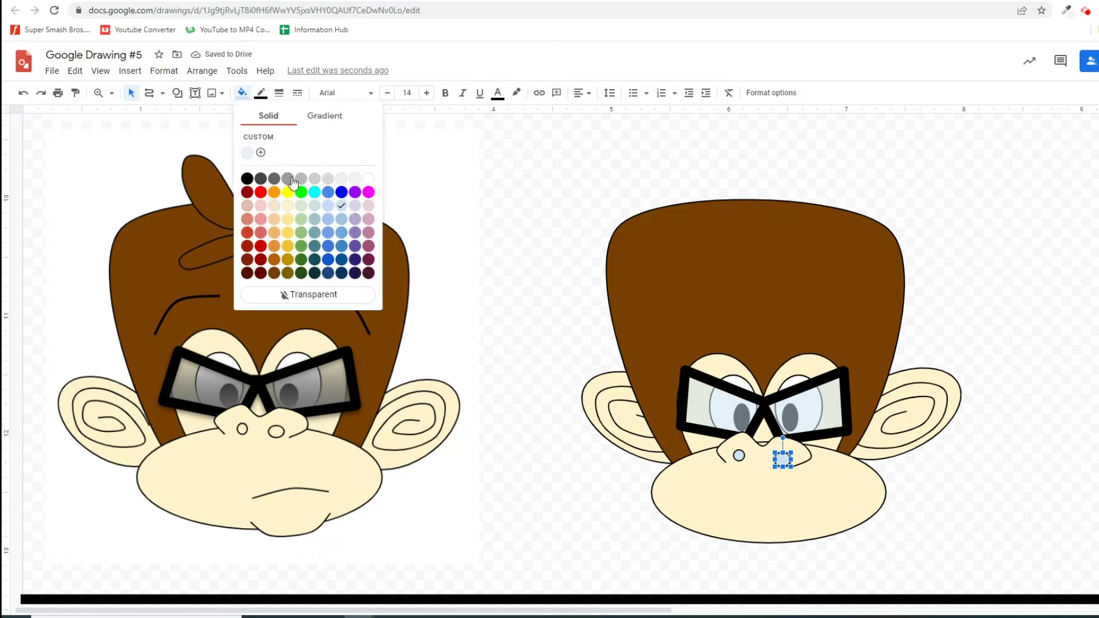
pyautogui.click(288, 206)
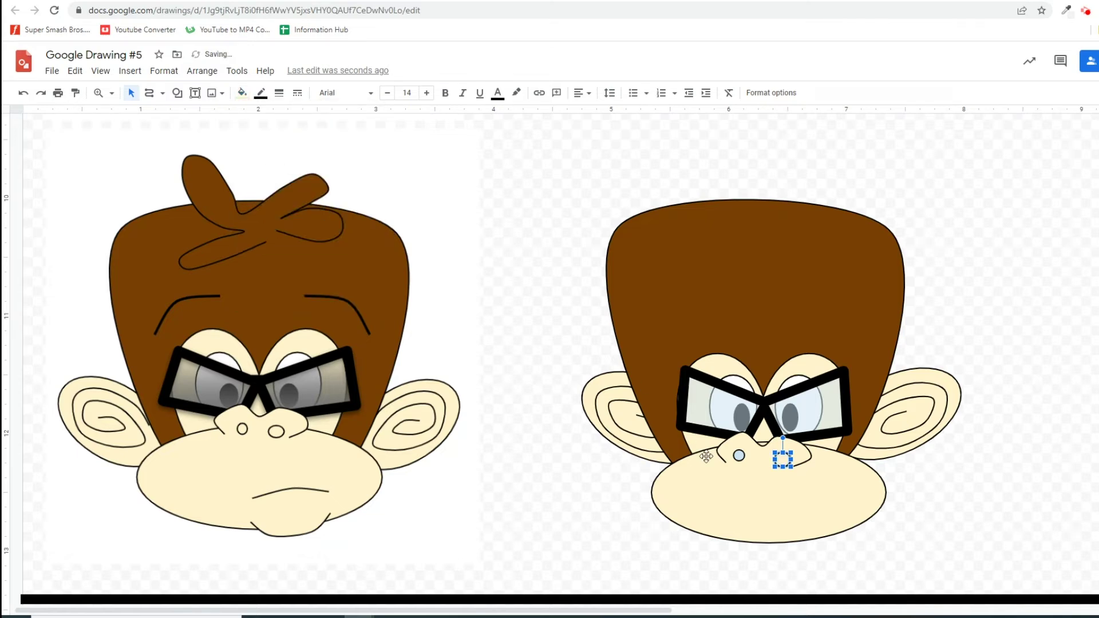
pyautogui.click(739, 455)
pyautogui.click(242, 92)
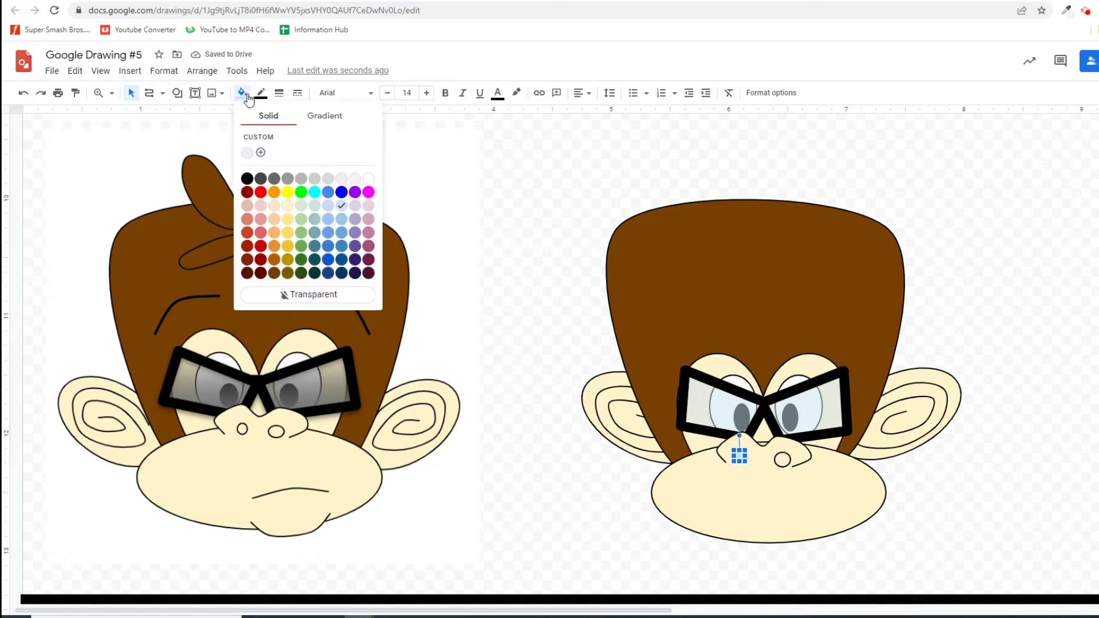
pyautogui.click(288, 206)
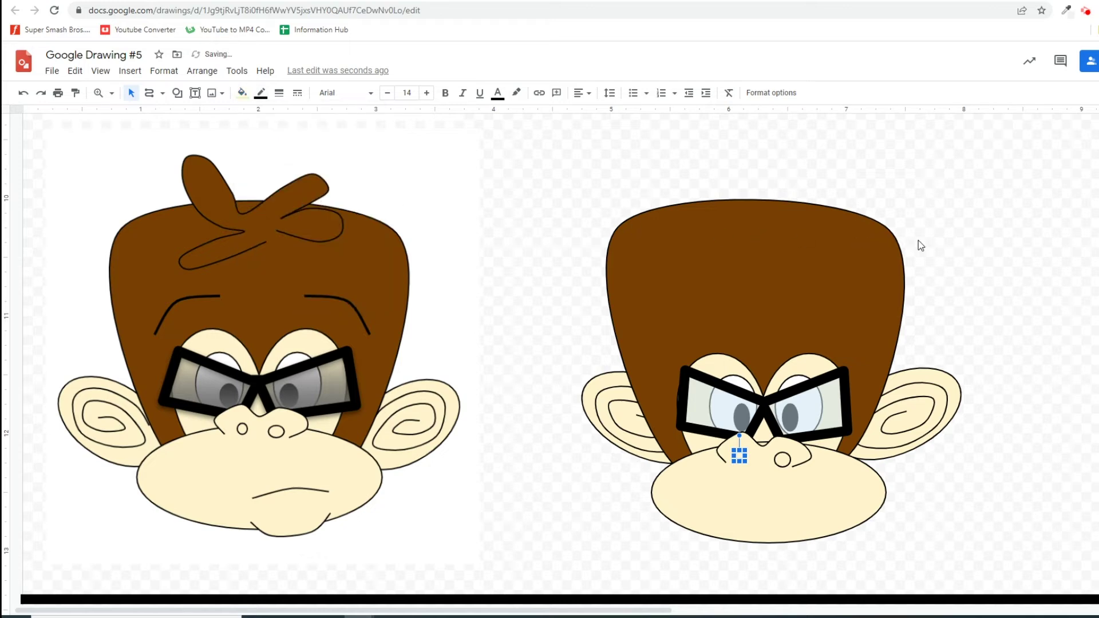
pyautogui.click(960, 253)
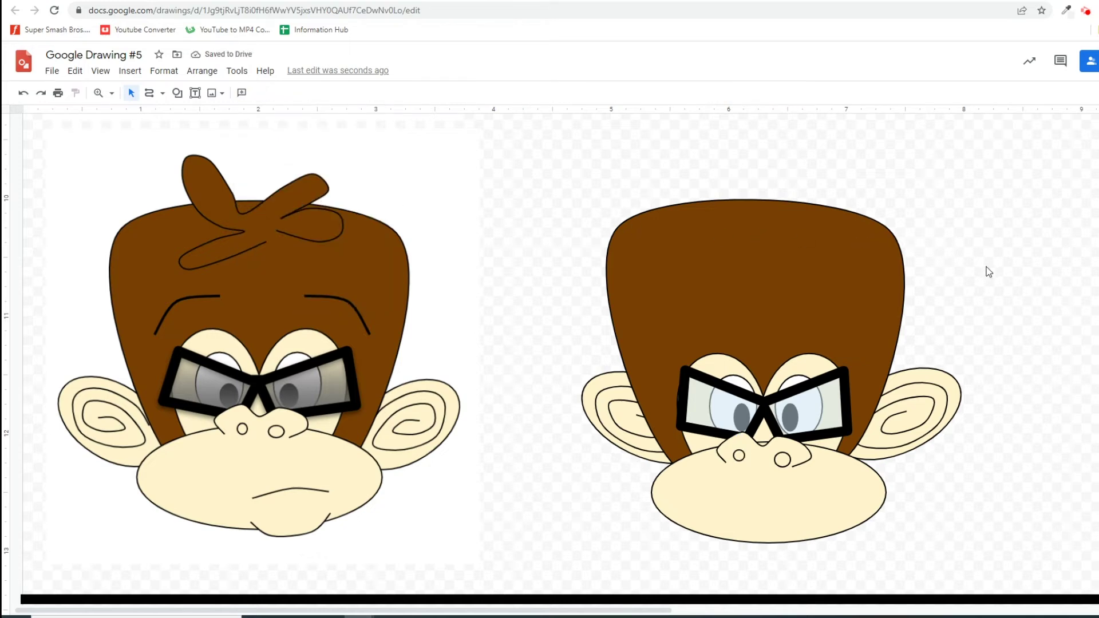
# Draw a shallow, downturned mouth curve on the right half of the muzzle.
pyautogui.click(149, 97)
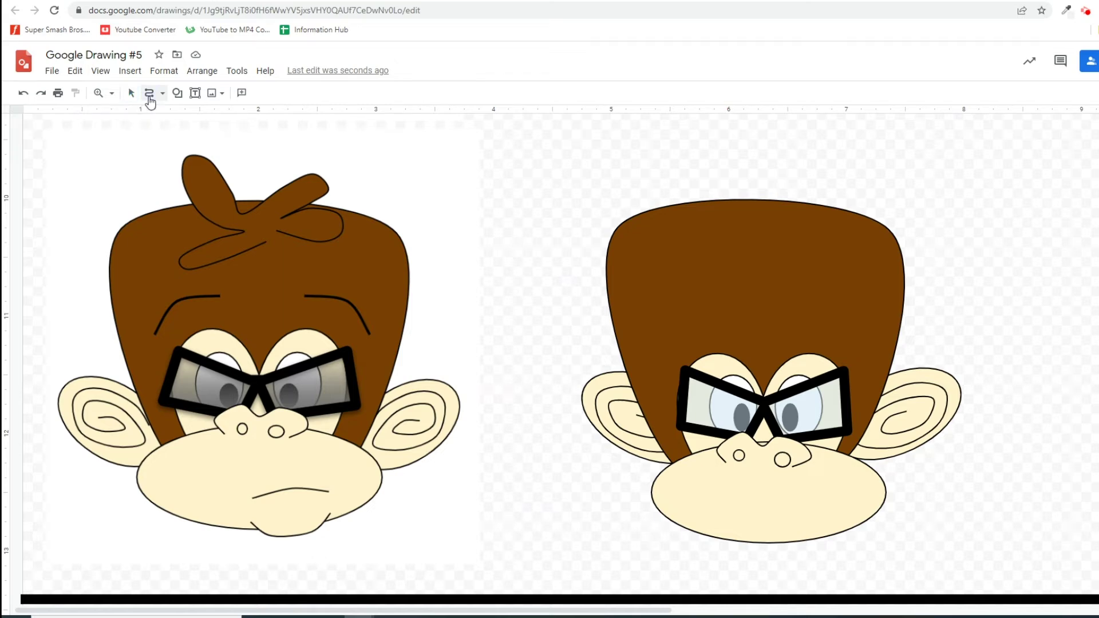
pyautogui.click(774, 511)
pyautogui.click(810, 502)
pyautogui.doubleClick(845, 508)
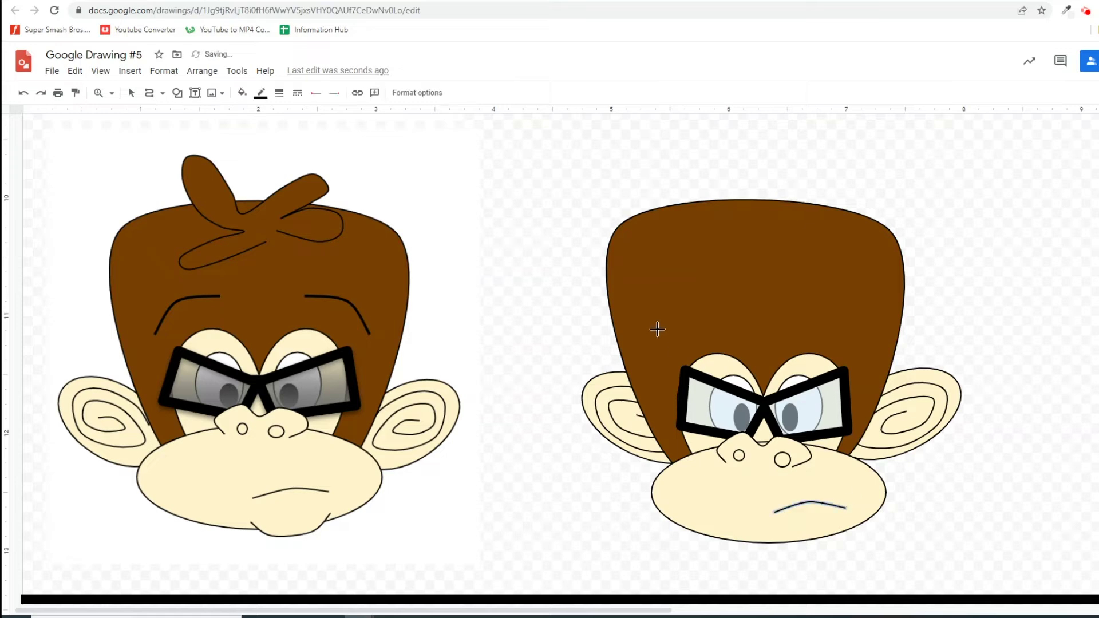
# Draw an open curve as a protruding chin under the mouth at the muzzle's lower edge, filled pale yellow.
pyautogui.click(771, 536)
pyautogui.click(777, 551)
pyautogui.click(830, 548)
pyautogui.doubleClick(839, 528)
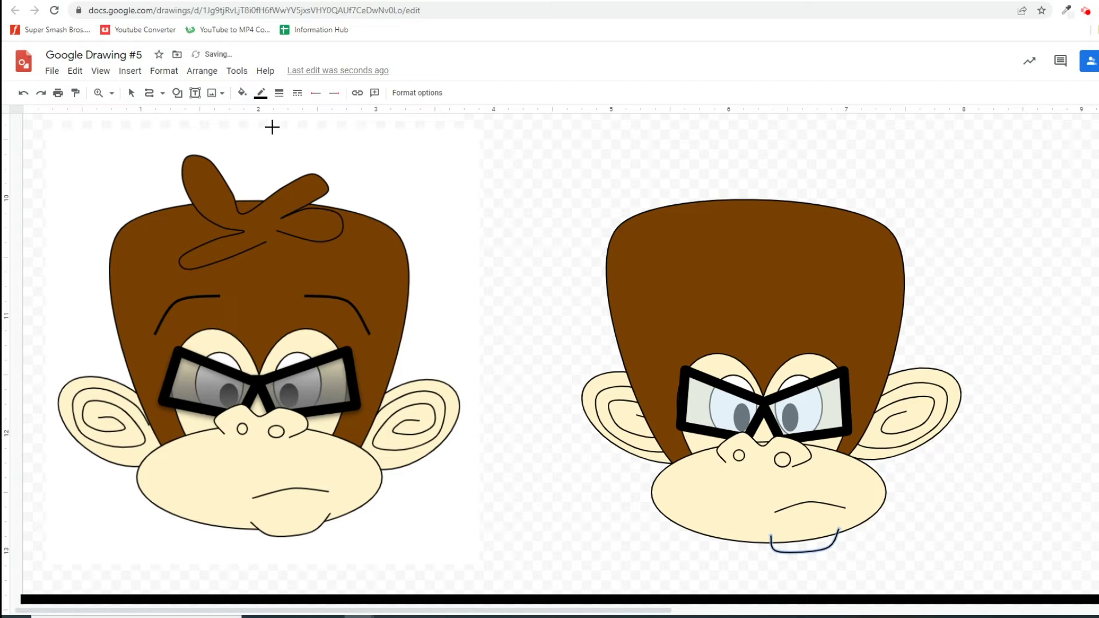
pyautogui.click(248, 100)
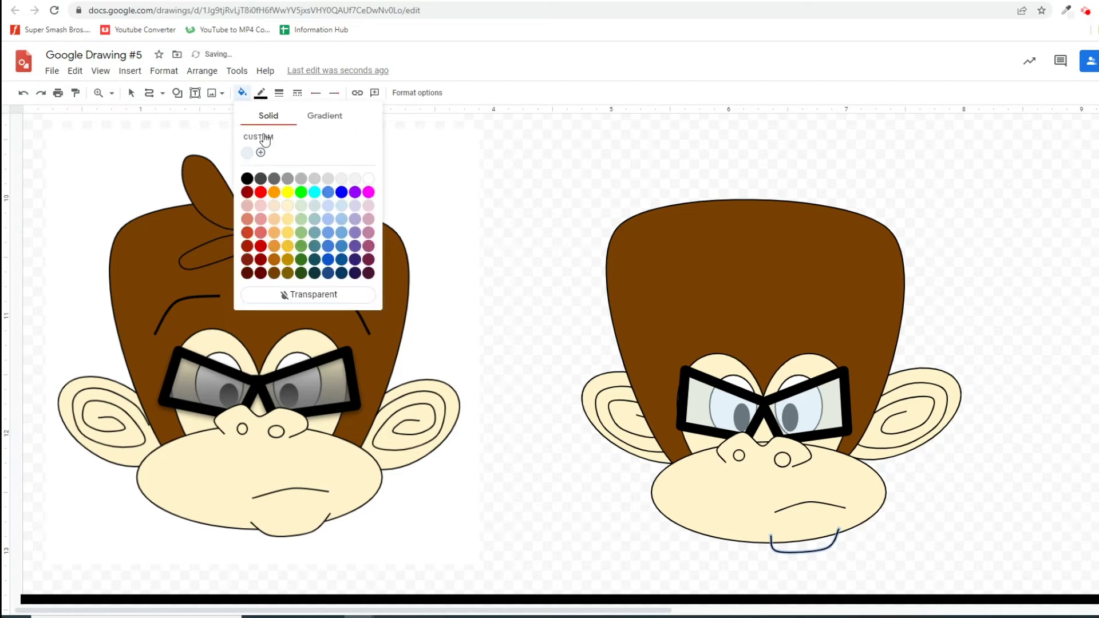
pyautogui.click(286, 213)
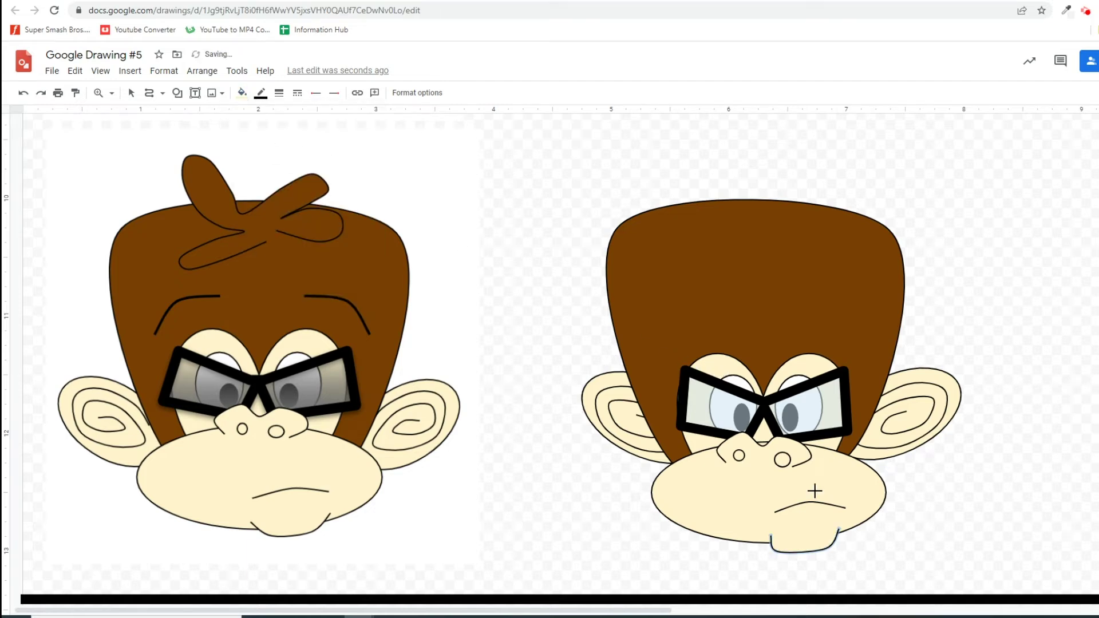
# Edit the chin curve's points so its lower-left corner slopes smoothly inward like the reference chin.
pyautogui.click(131, 93)
pyautogui.click(795, 541)
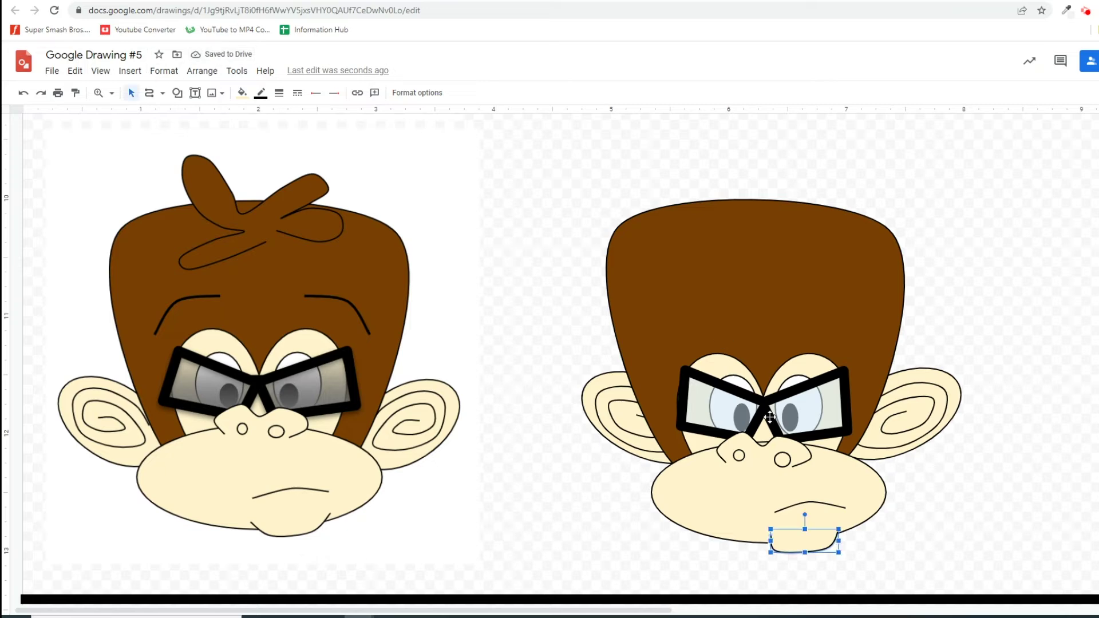
pyautogui.rightClick(797, 543)
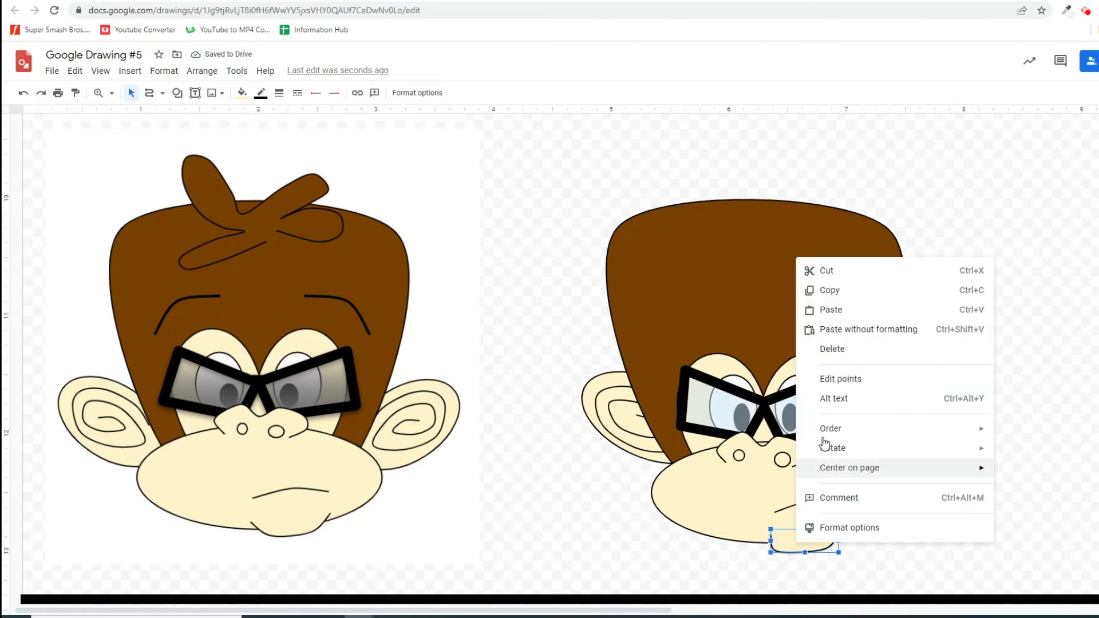
pyautogui.click(835, 380)
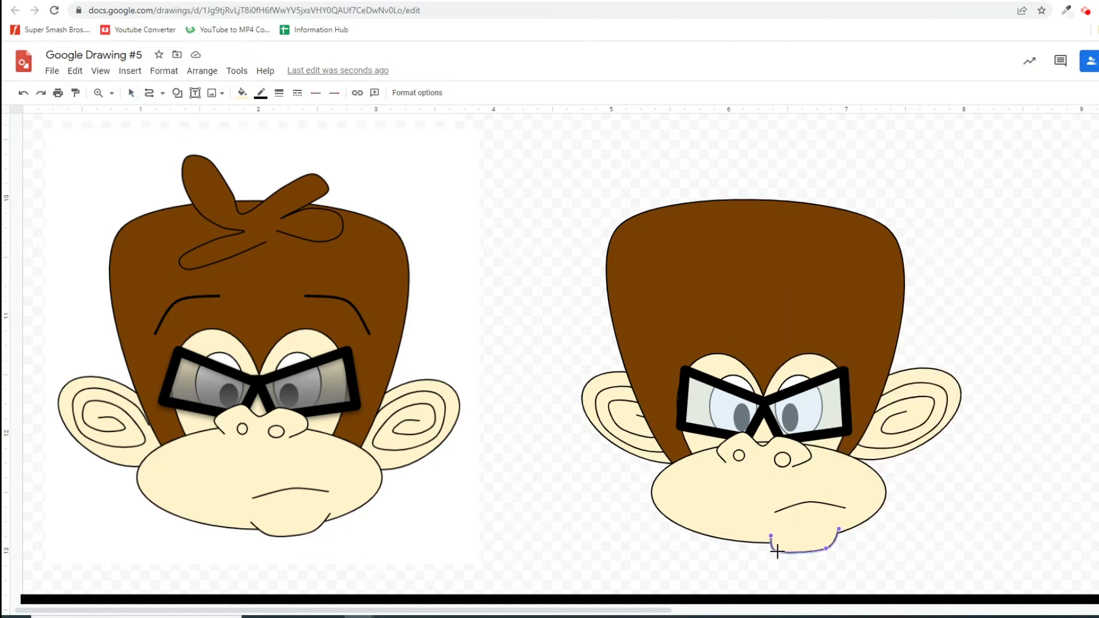
pyautogui.moveTo(777, 551); pyautogui.dragTo(824, 545)
pyautogui.press('Escape')
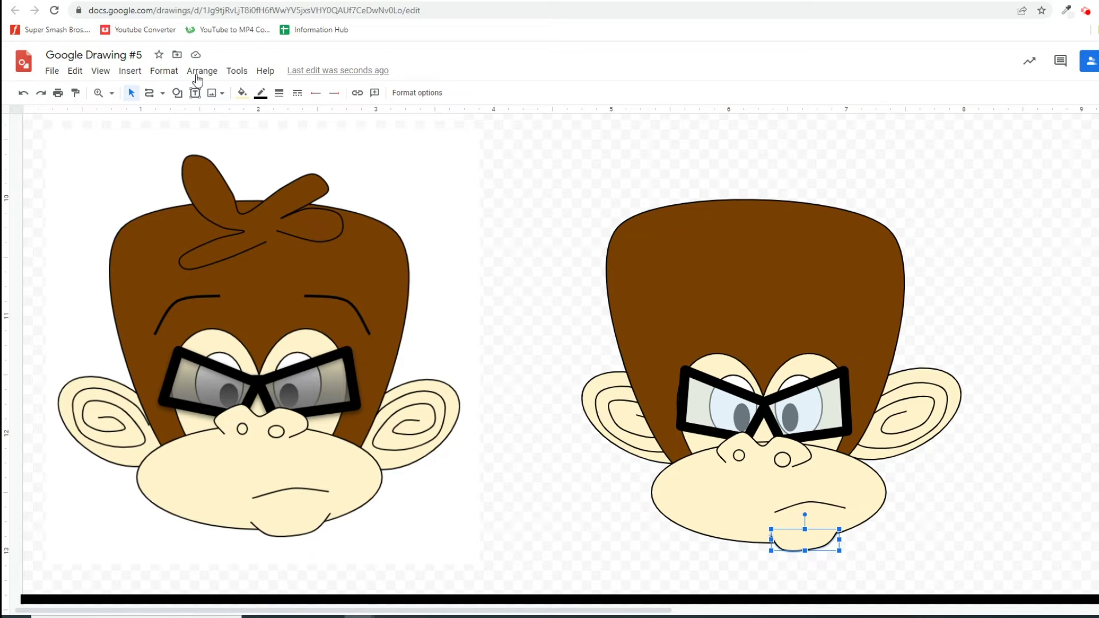
# Draw a curved eyebrow above the right eye with a transparent fill and a 3px black outline.
pyautogui.click(149, 98)
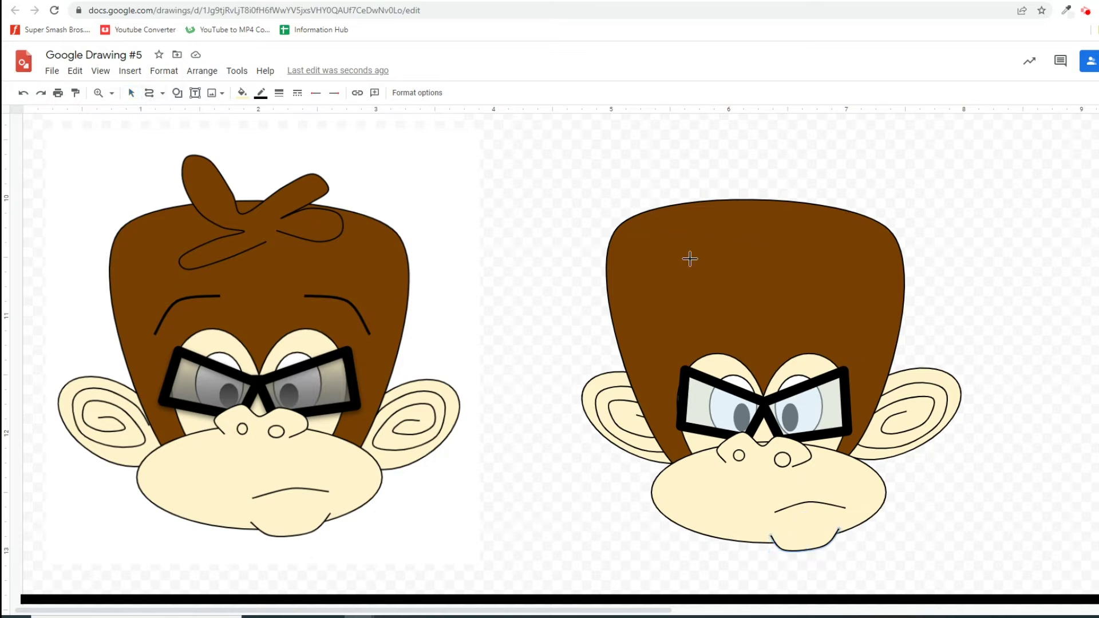
pyautogui.moveTo(808, 300)
pyautogui.mouseDown()
pyautogui.moveTo(856, 305)
pyautogui.moveTo(870, 341)
pyautogui.mouseUp()
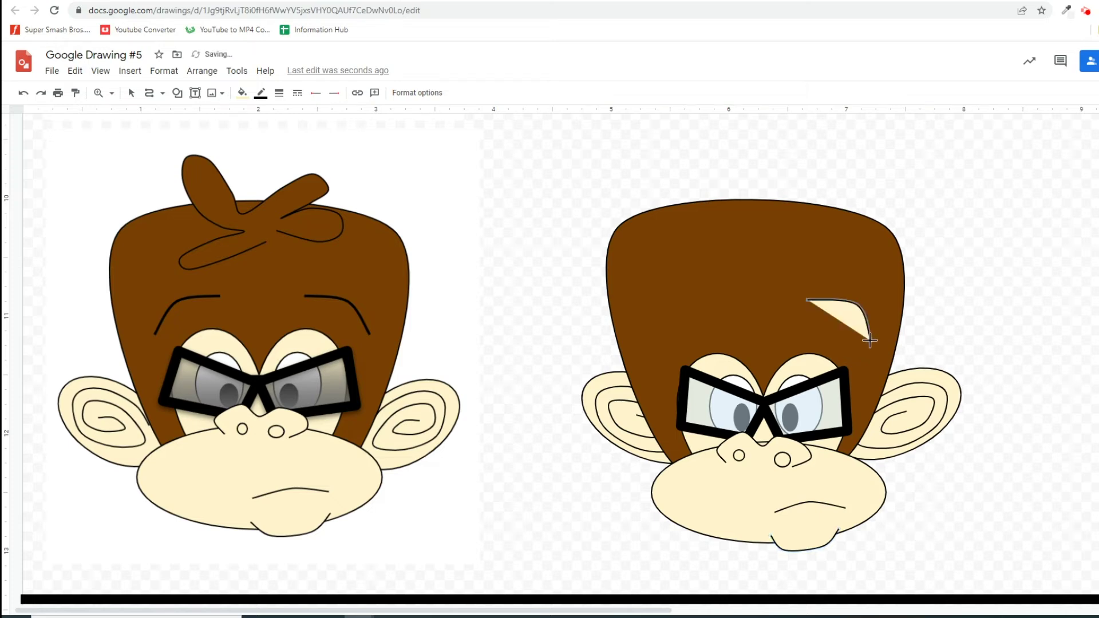
pyautogui.click(241, 92)
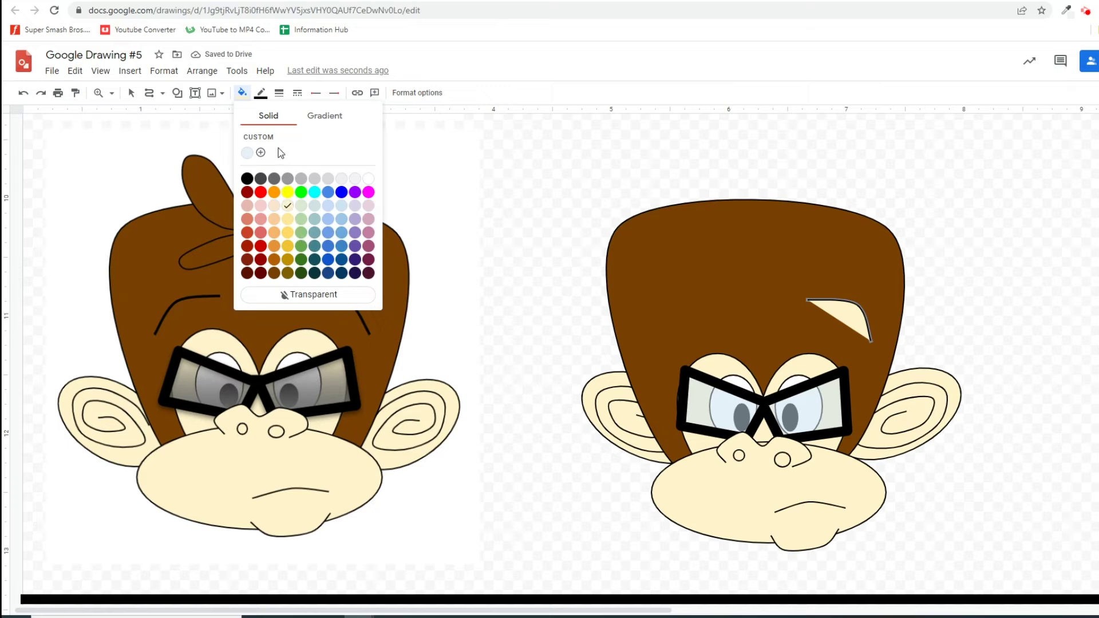
pyautogui.click(316, 294)
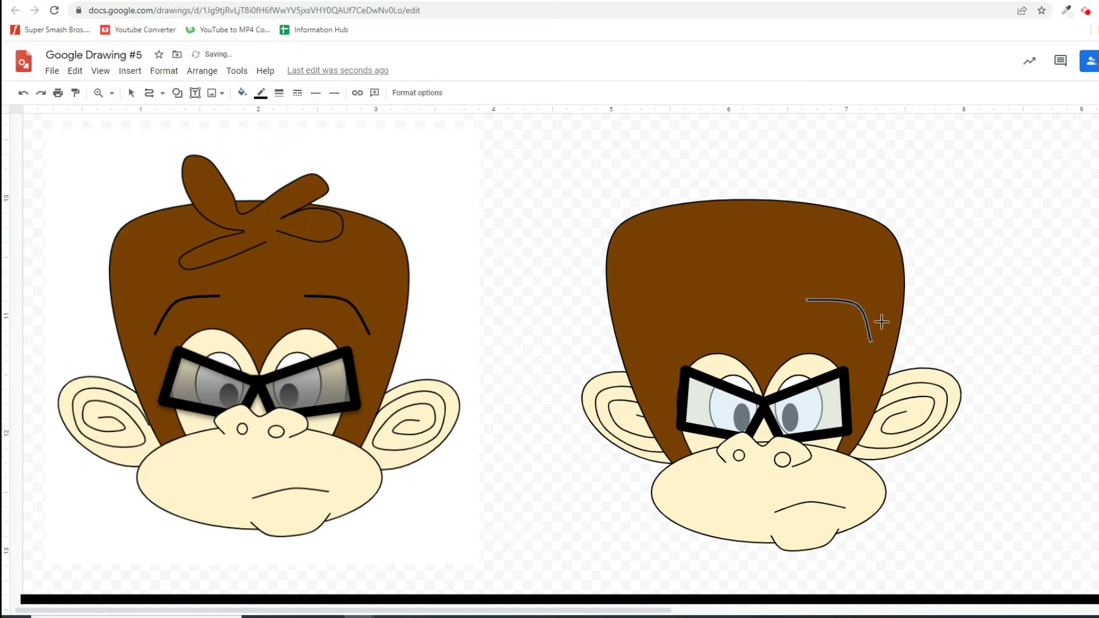
pyautogui.click(279, 92)
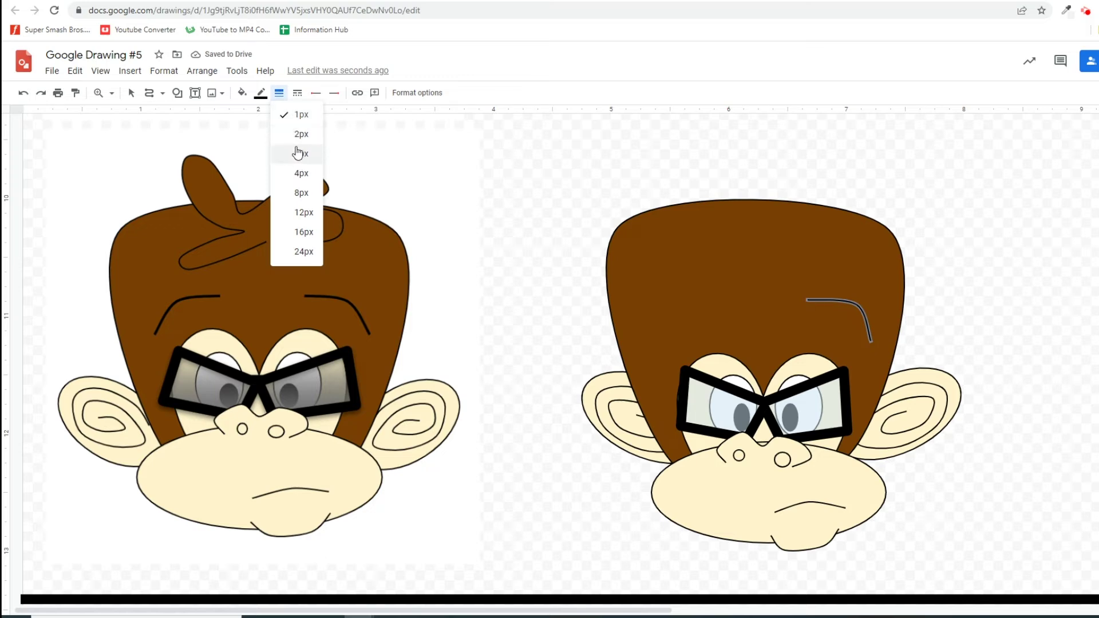
pyautogui.click(298, 155)
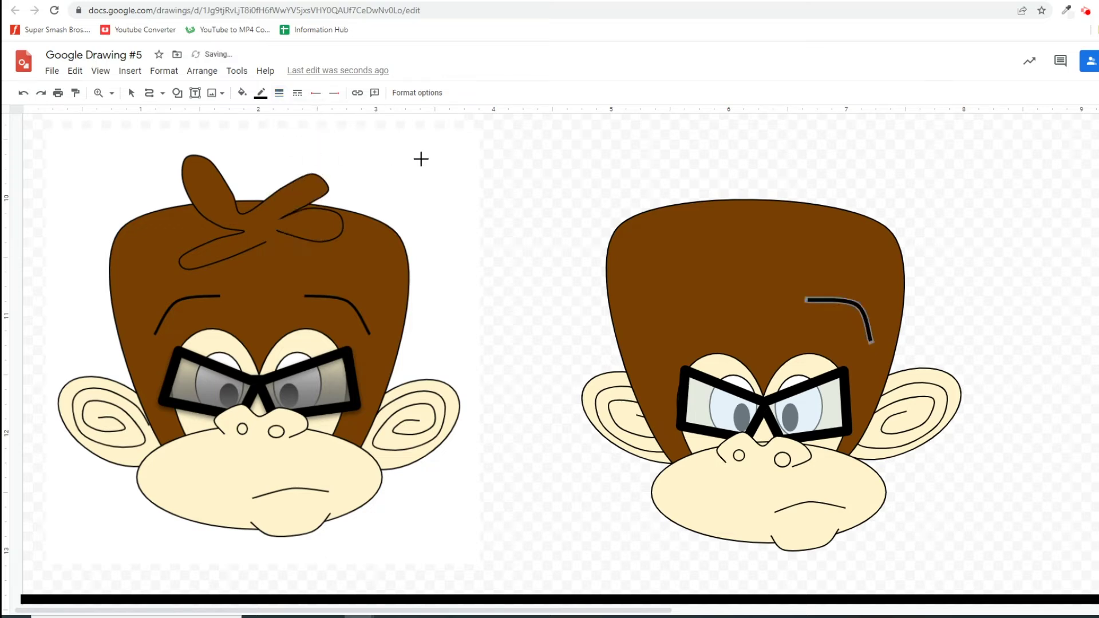
# Duplicate the eyebrow, flip the copy horizontally and place it above the left eye, level with the original.
pyautogui.hotkey('ctrl', 'd')
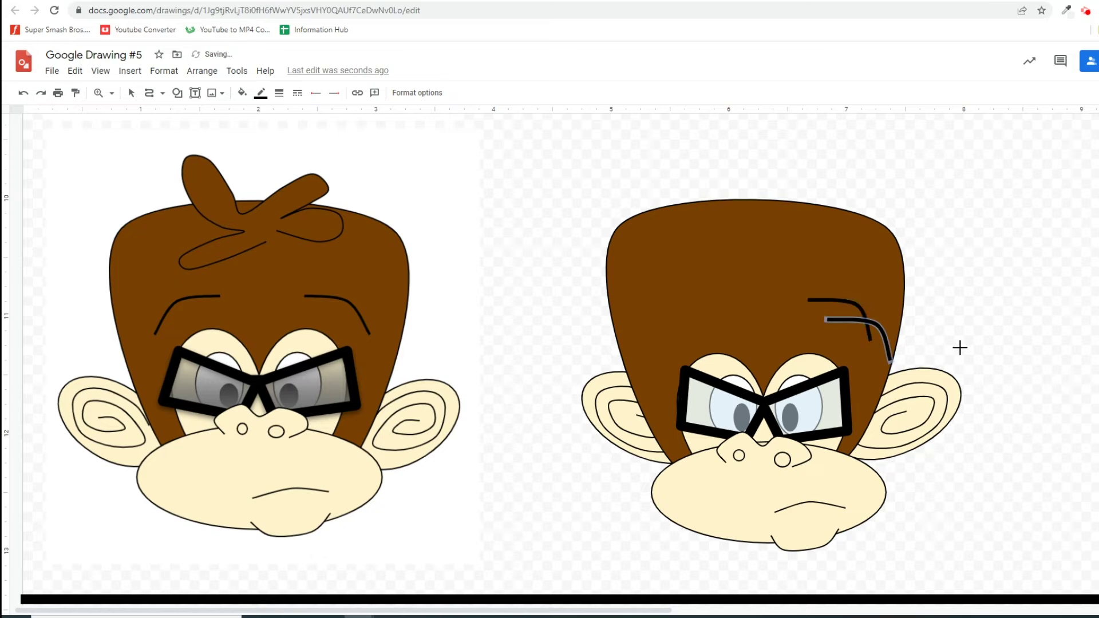
pyautogui.click(131, 93)
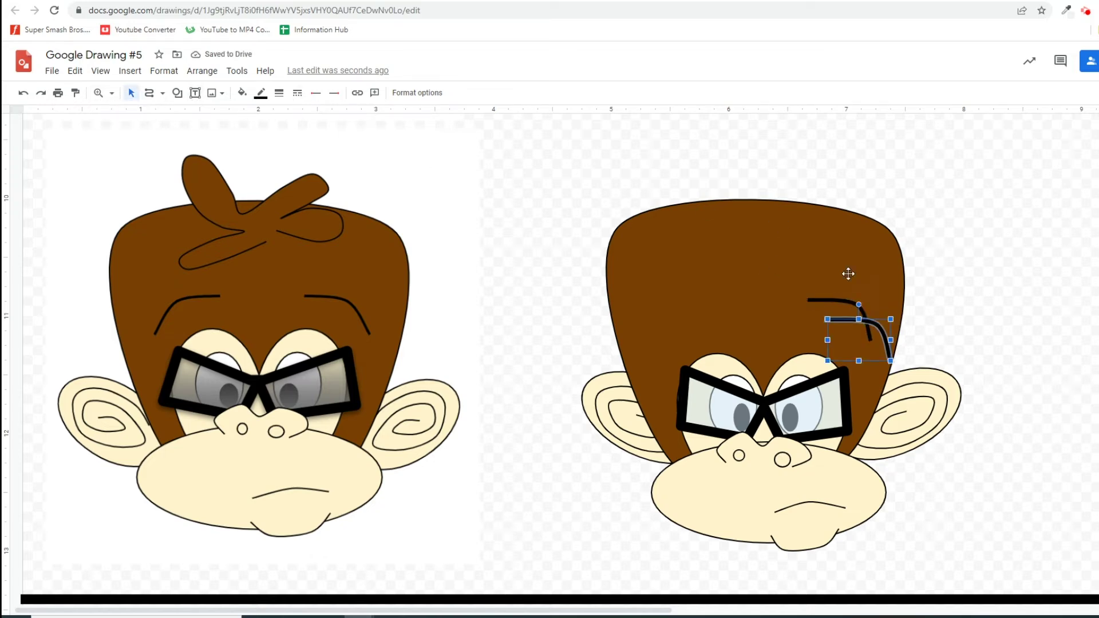
pyautogui.rightClick(878, 330)
pyautogui.moveTo(951, 528)
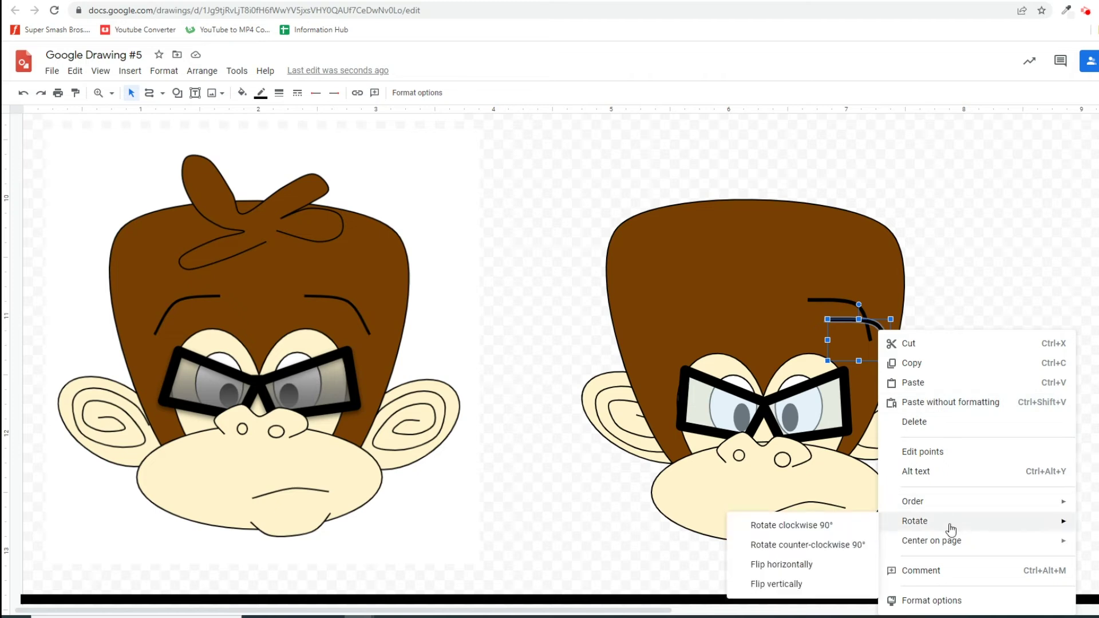
pyautogui.click(833, 566)
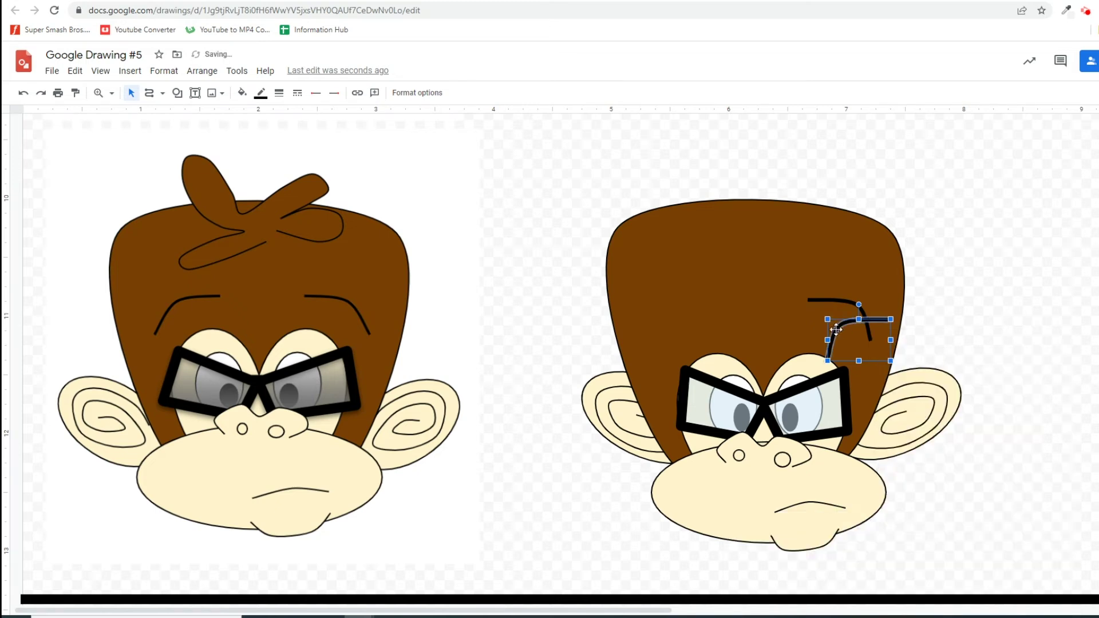
pyautogui.moveTo(836, 330); pyautogui.dragTo(666, 313)
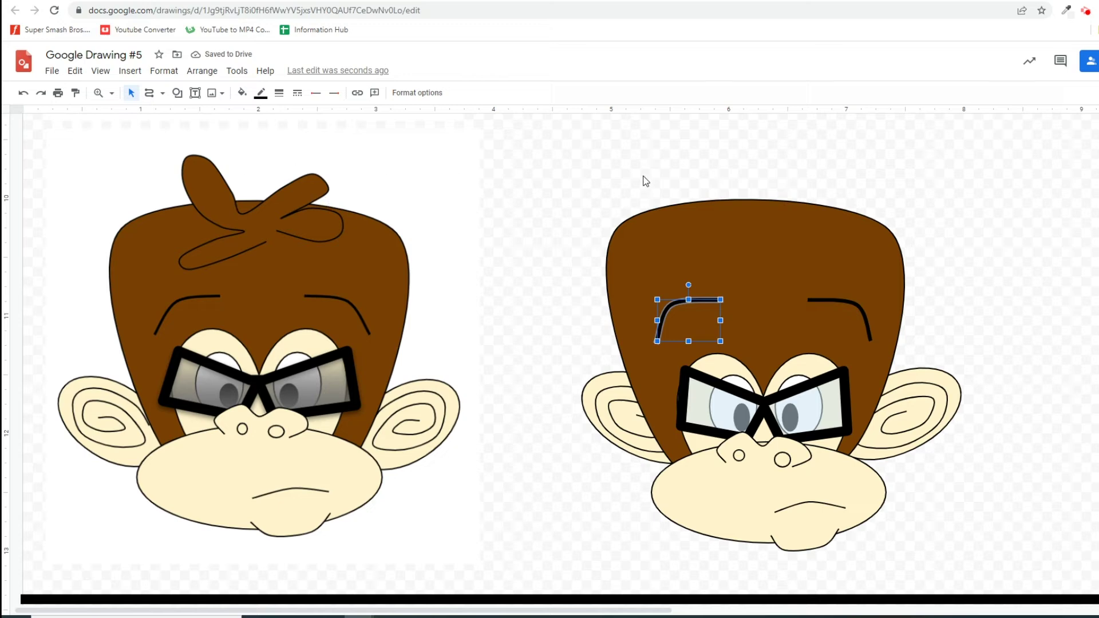
pyautogui.click(601, 175)
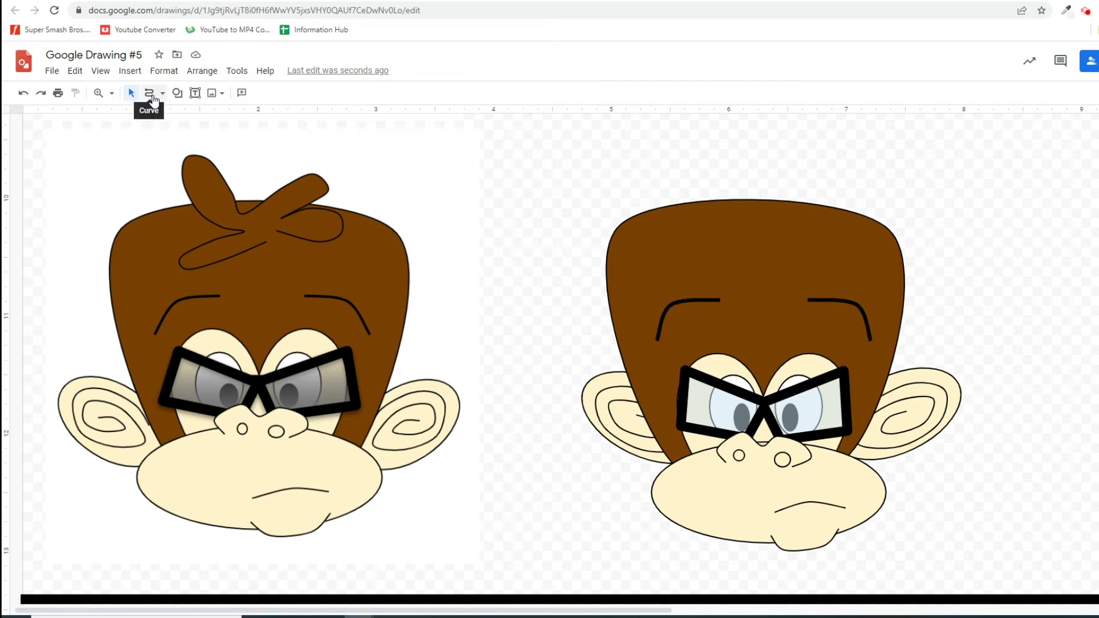
# Trace the reference monkey's hair tuft with an open curve, following all four strands.
pyautogui.click(150, 93)
pyautogui.click(266, 242)
pyautogui.click(180, 258)
pyautogui.click(245, 231)
pyautogui.click(191, 153)
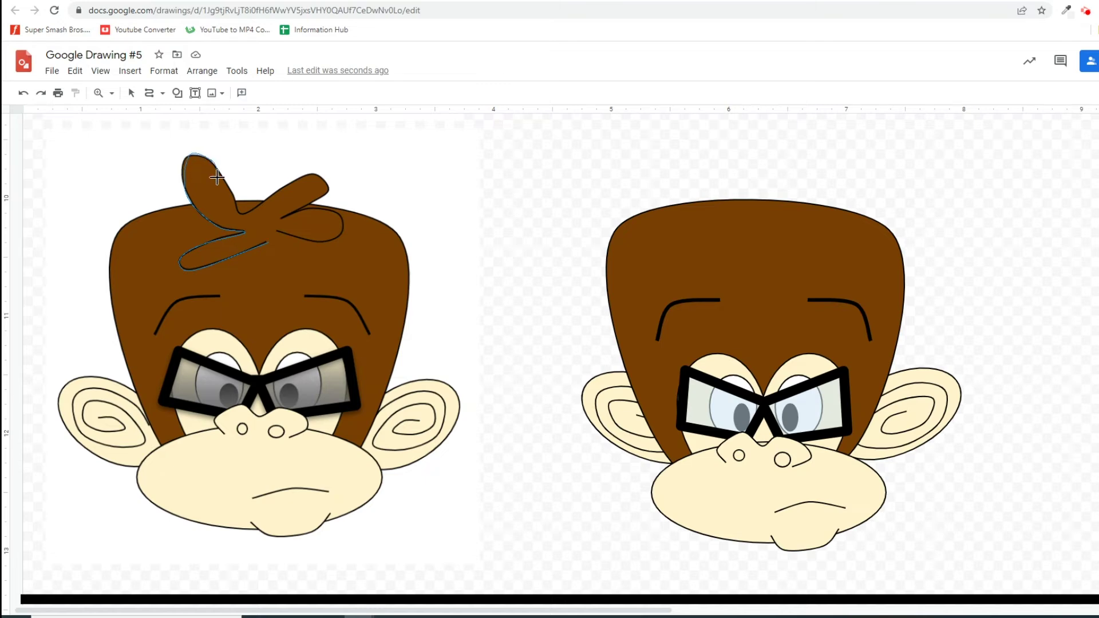
pyautogui.click(239, 211)
pyautogui.click(331, 190)
pyautogui.click(285, 217)
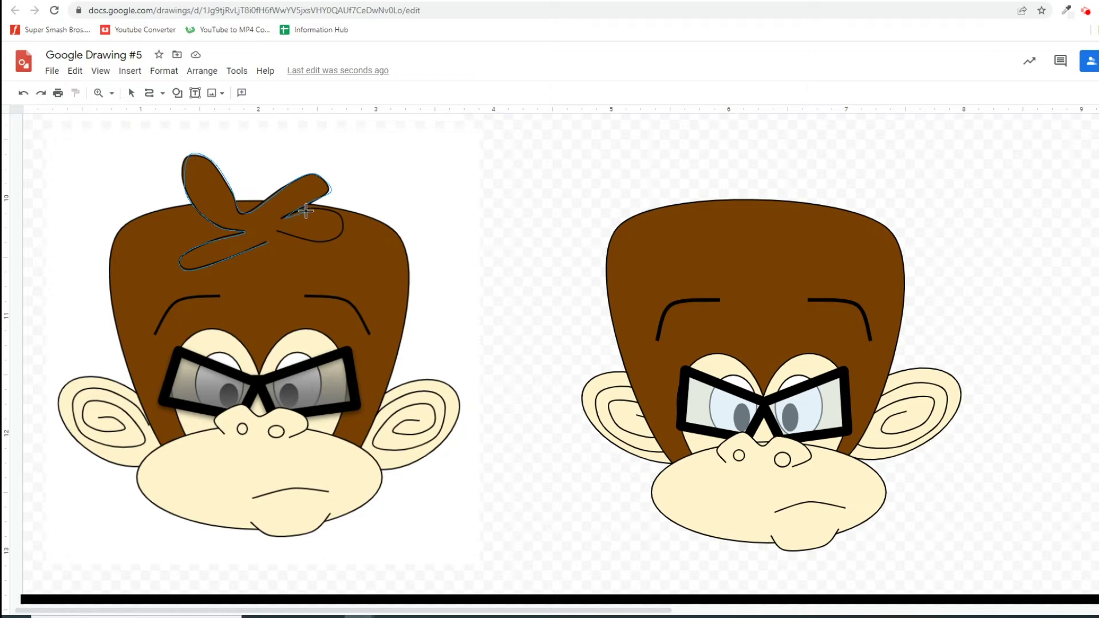
pyautogui.click(341, 234)
pyautogui.doubleClick(278, 231)
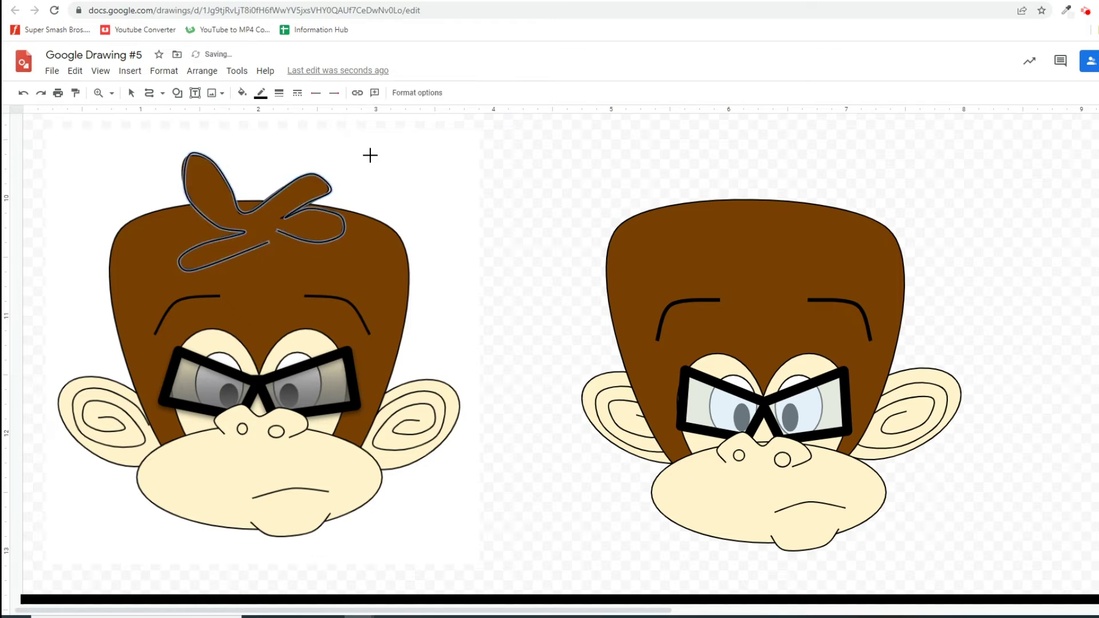
# Move the traced hair tuft onto the top of the new monkey's head and fill it dark brown.
pyautogui.click(131, 93)
pyautogui.click(251, 198)
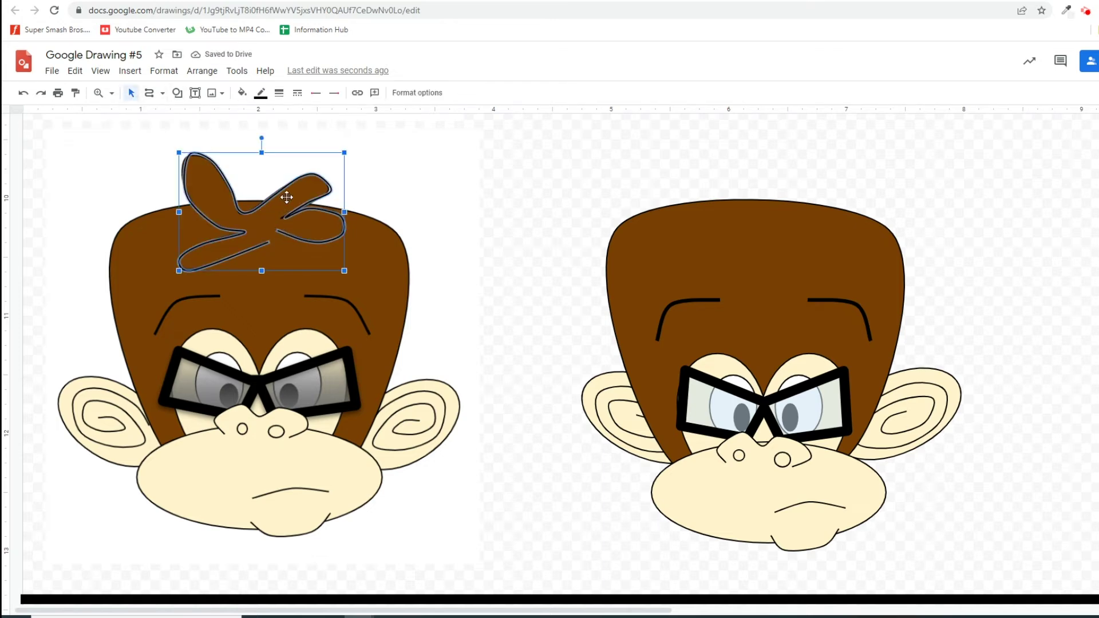
pyautogui.moveTo(286, 190); pyautogui.dragTo(794, 182)
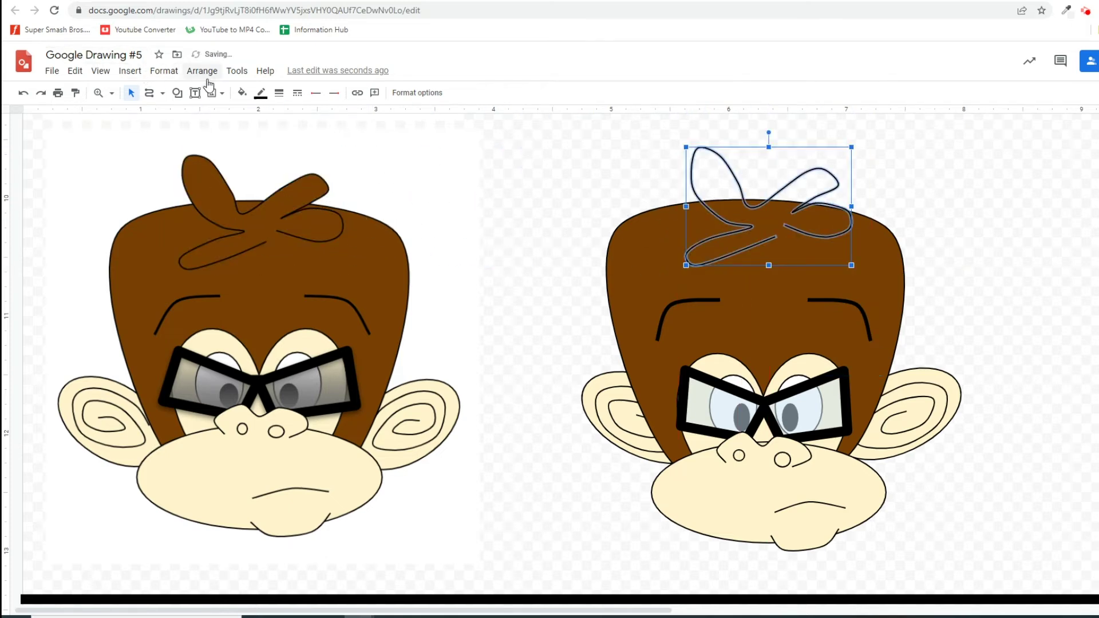
pyautogui.click(242, 93)
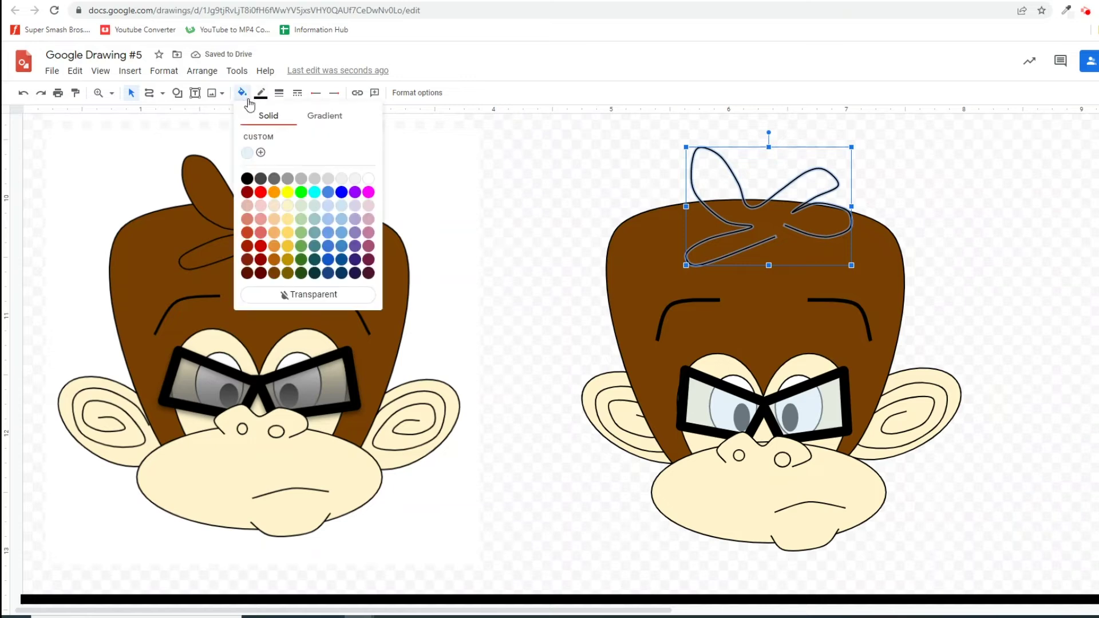
pyautogui.click(274, 273)
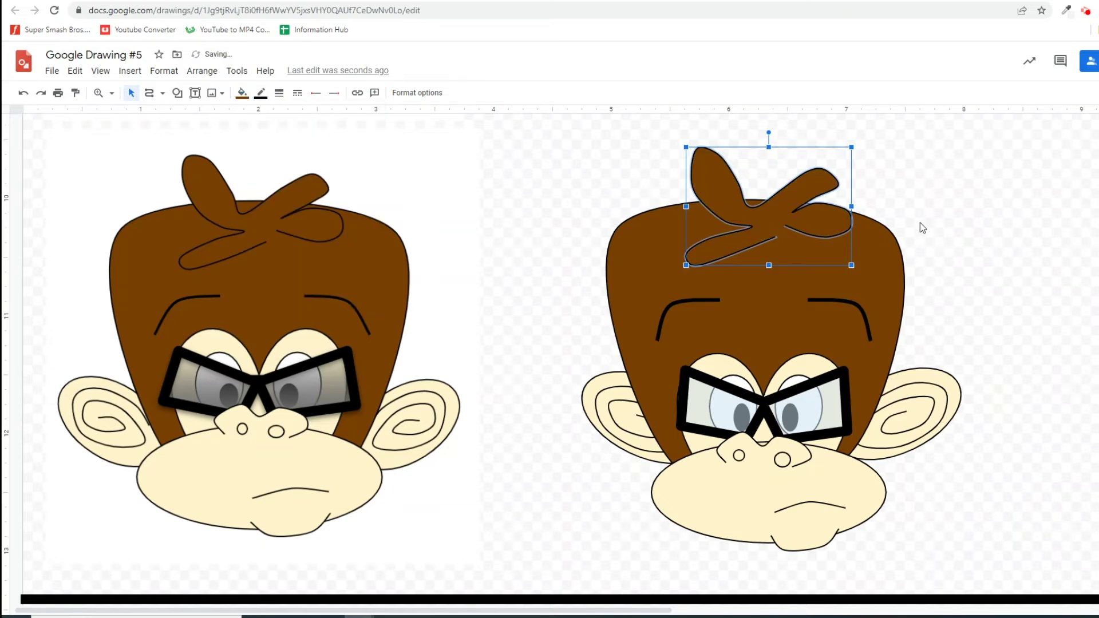
pyautogui.click(939, 190)
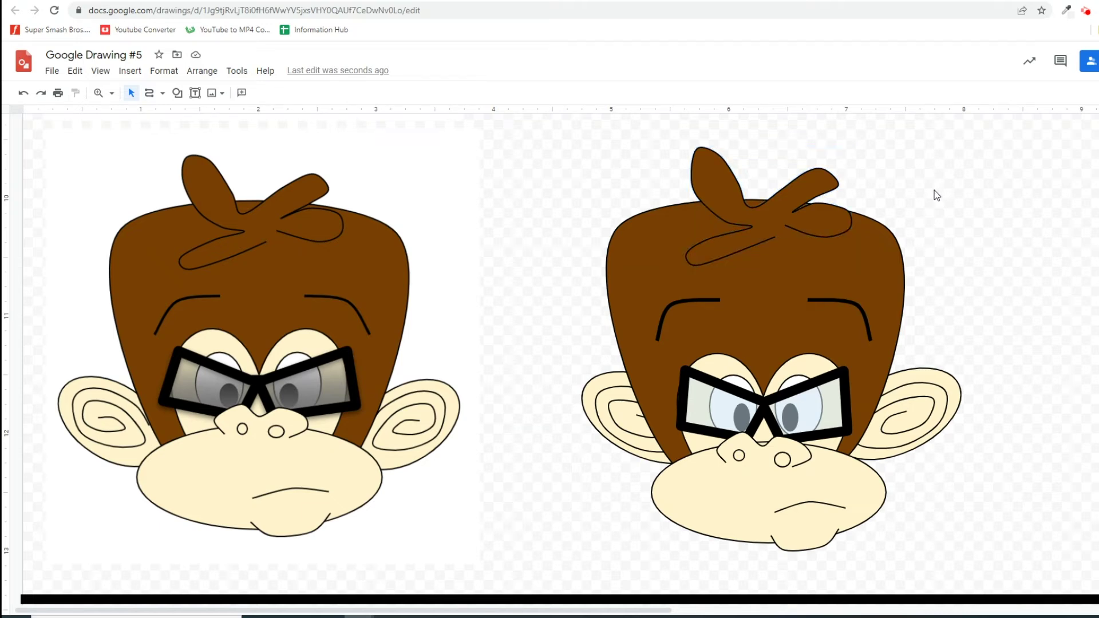
# Start tracing the Drill 4 deer's outline with a polyline from the lowest tip of its neck.
pyautogui.scroll(-8, 902, 223)
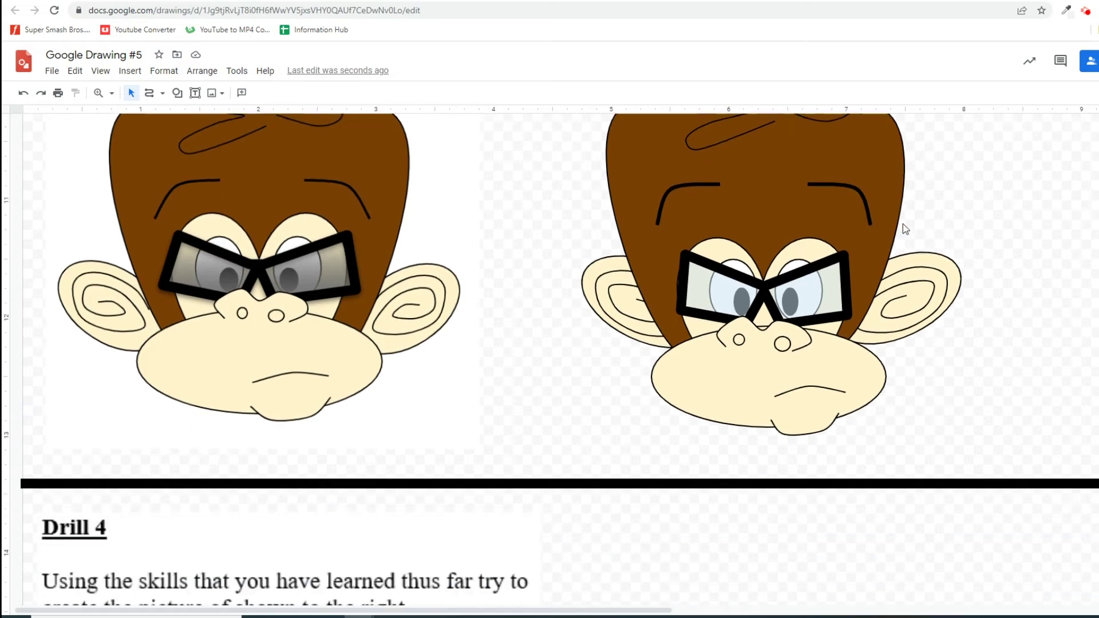
pyautogui.scroll(-5, 901, 221)
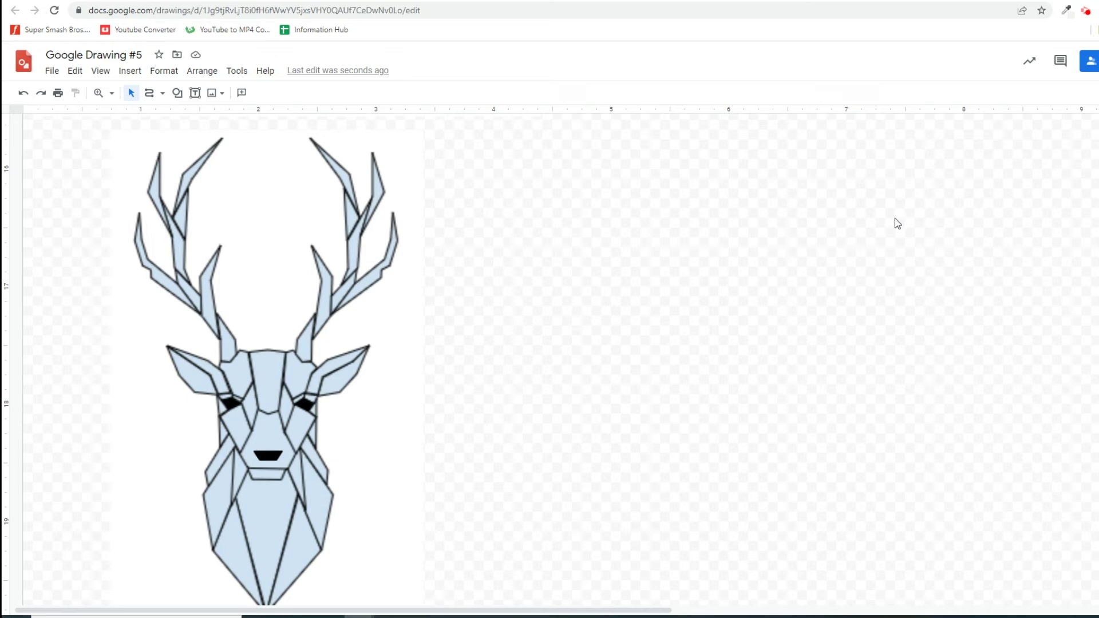
pyautogui.click(163, 93)
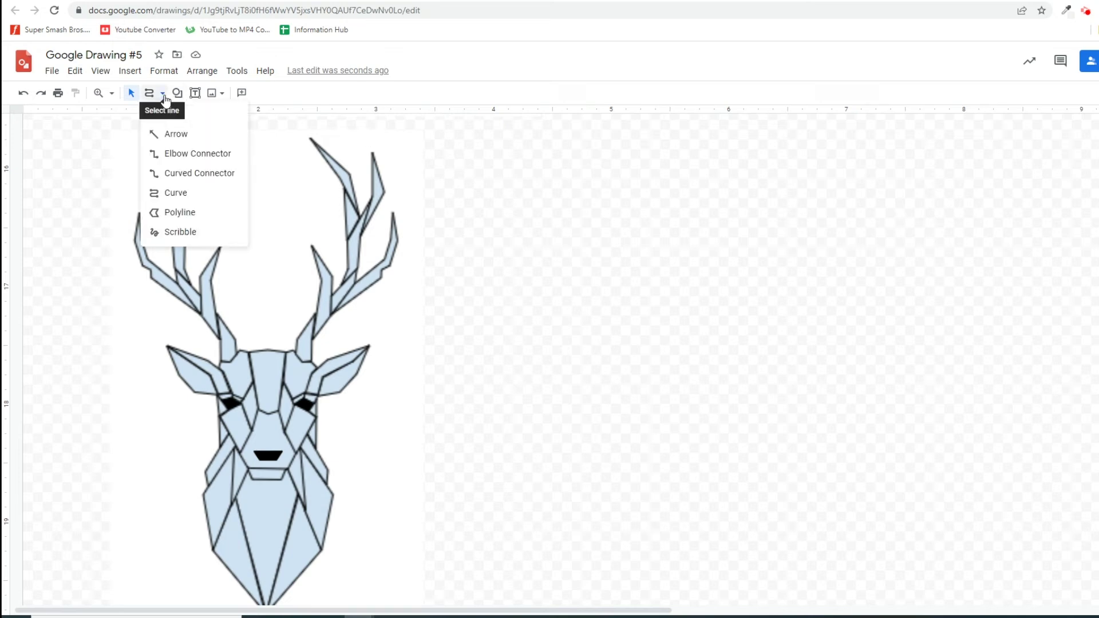
pyautogui.click(171, 215)
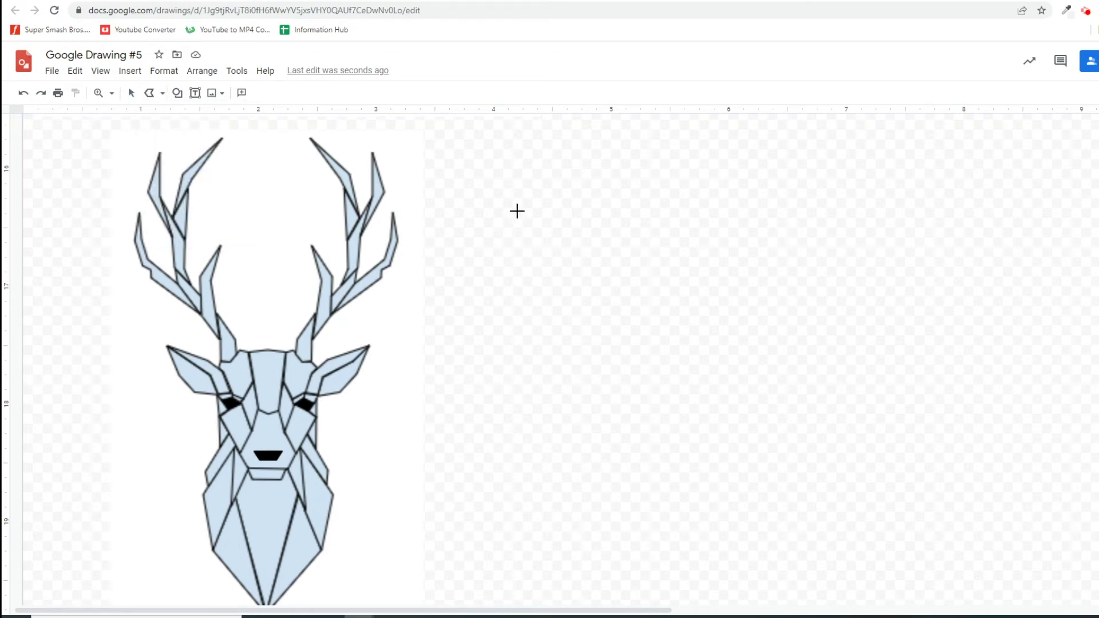
pyautogui.scroll(-1, 492, 214)
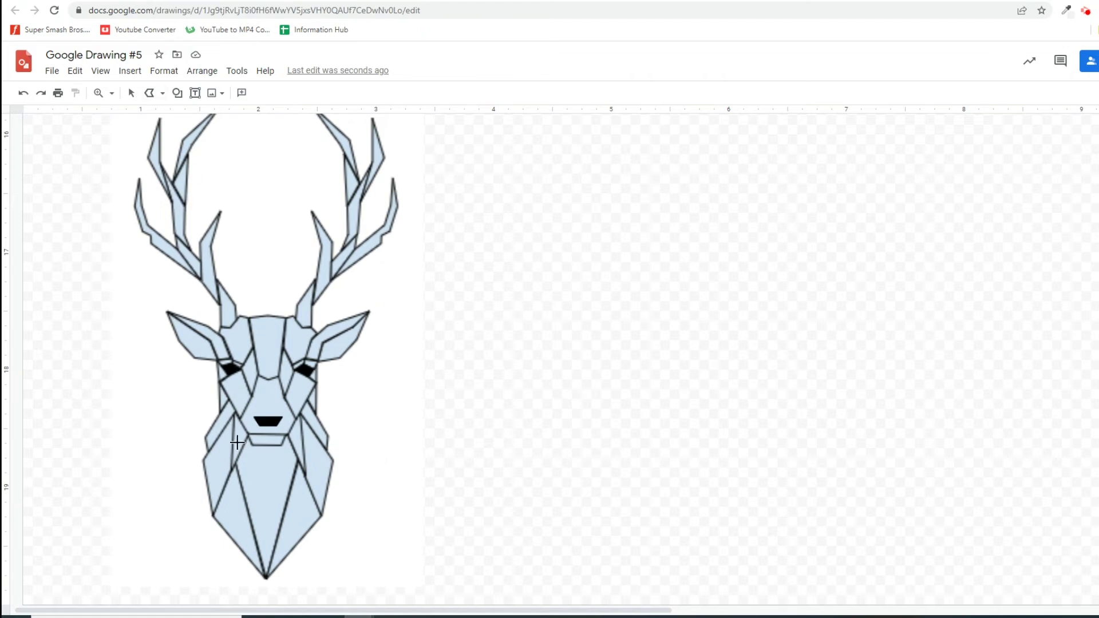
pyautogui.click(264, 577)
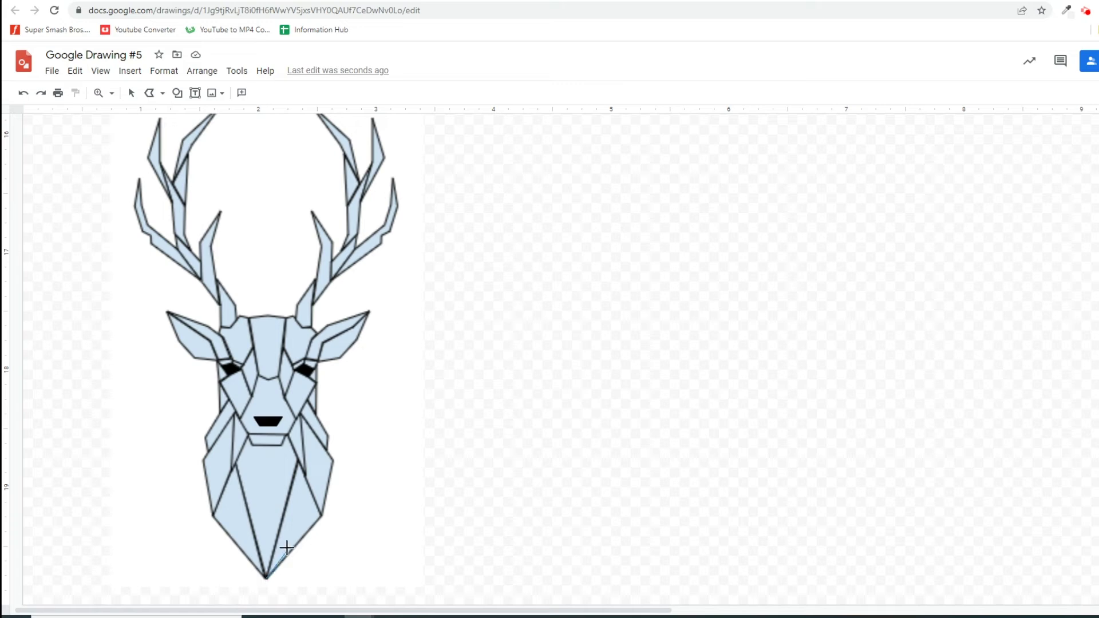
# Trace the two outer triangular facets of the deer's lower neck, on the right and left, meeting at the bottom point.
pyautogui.click(321, 514)
pyautogui.click(297, 458)
pyautogui.click(266, 577)
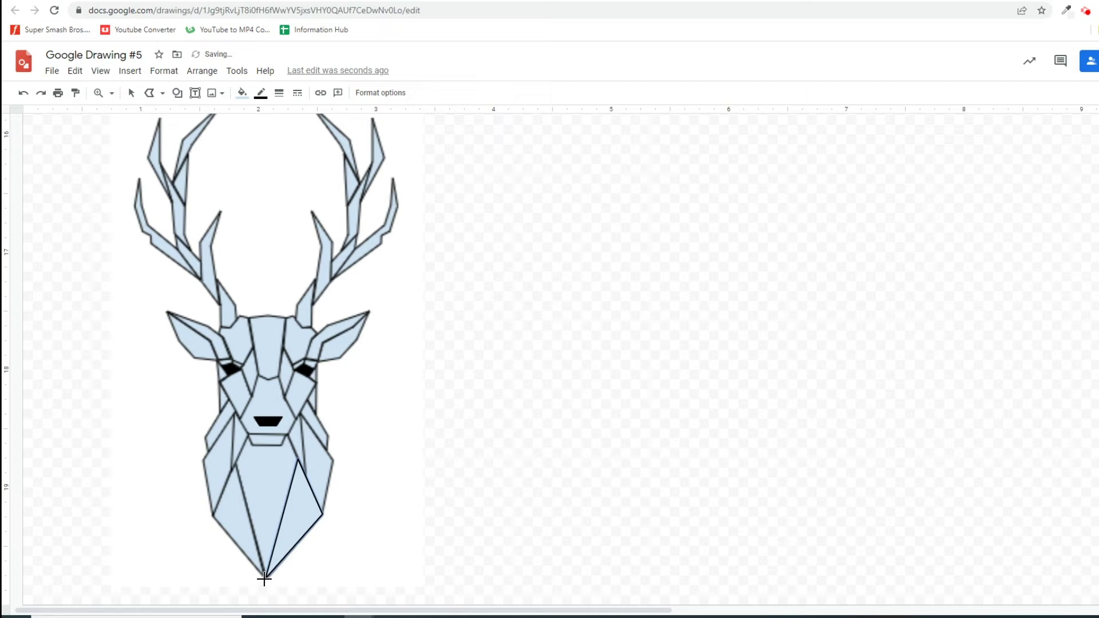
pyautogui.click(265, 576)
pyautogui.click(235, 467)
pyautogui.click(213, 514)
pyautogui.click(265, 576)
# Trace the large central neck facet from the bottom point up to the underside of the chin.
pyautogui.click(265, 576)
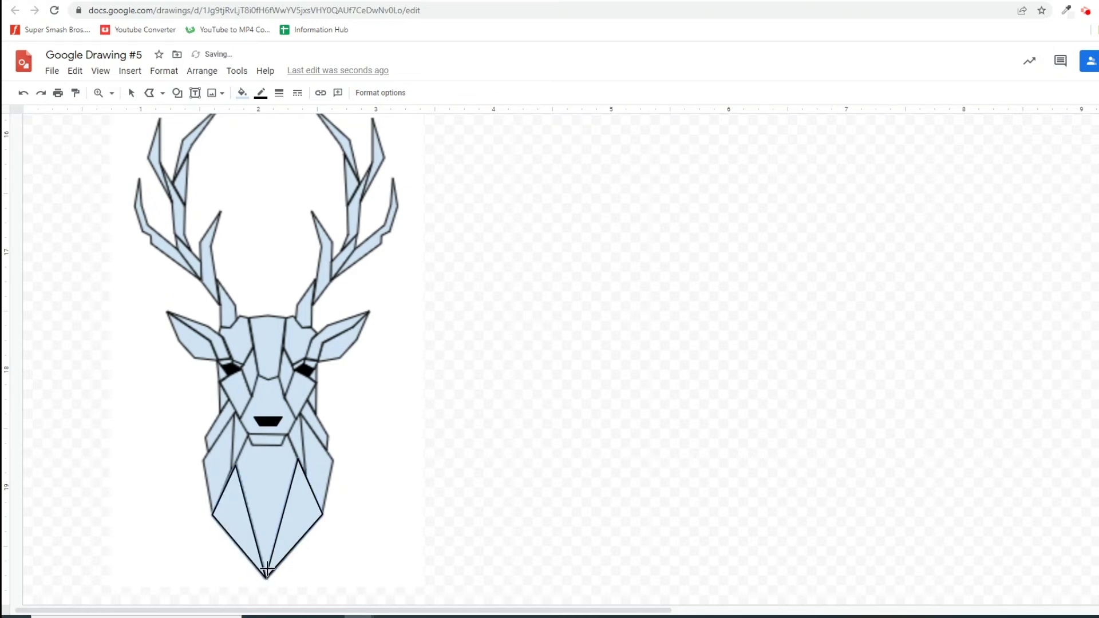
pyautogui.click(297, 458)
pyautogui.click(280, 447)
pyautogui.click(251, 444)
pyautogui.click(247, 436)
pyautogui.click(237, 467)
pyautogui.doubleClick(265, 574)
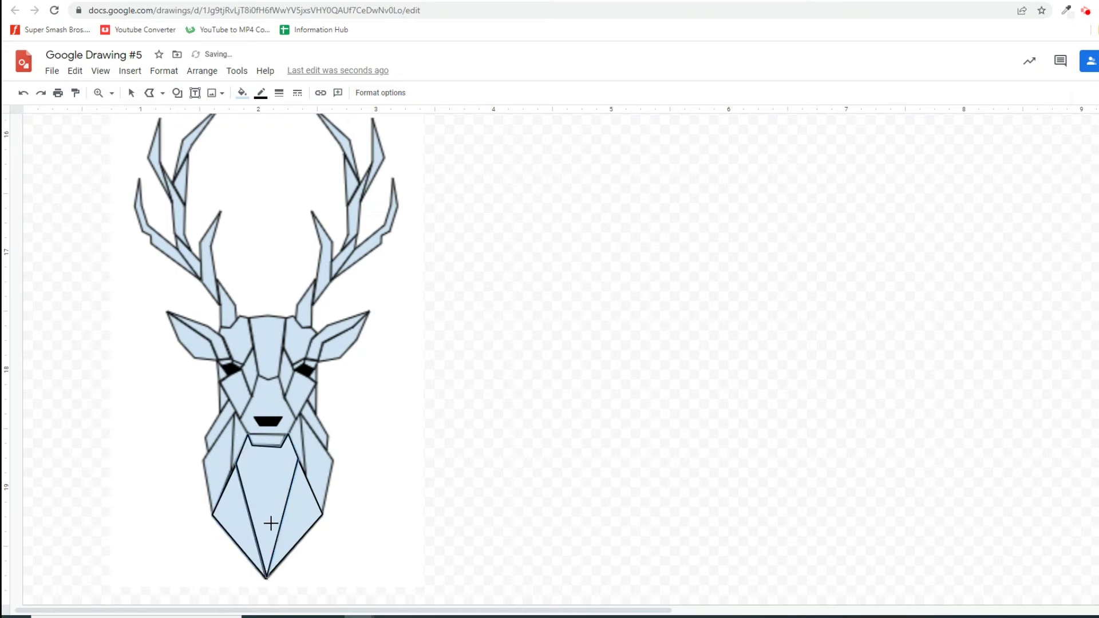
# Trace the narrow trapezoid chin facet directly below the muzzle.
pyautogui.click(247, 435)
pyautogui.click(288, 435)
pyautogui.click(282, 447)
pyautogui.click(248, 435)
# Trace the narrow facet between the chin's right corner and the right side of the neck.
pyautogui.click(289, 435)
pyautogui.click(303, 473)
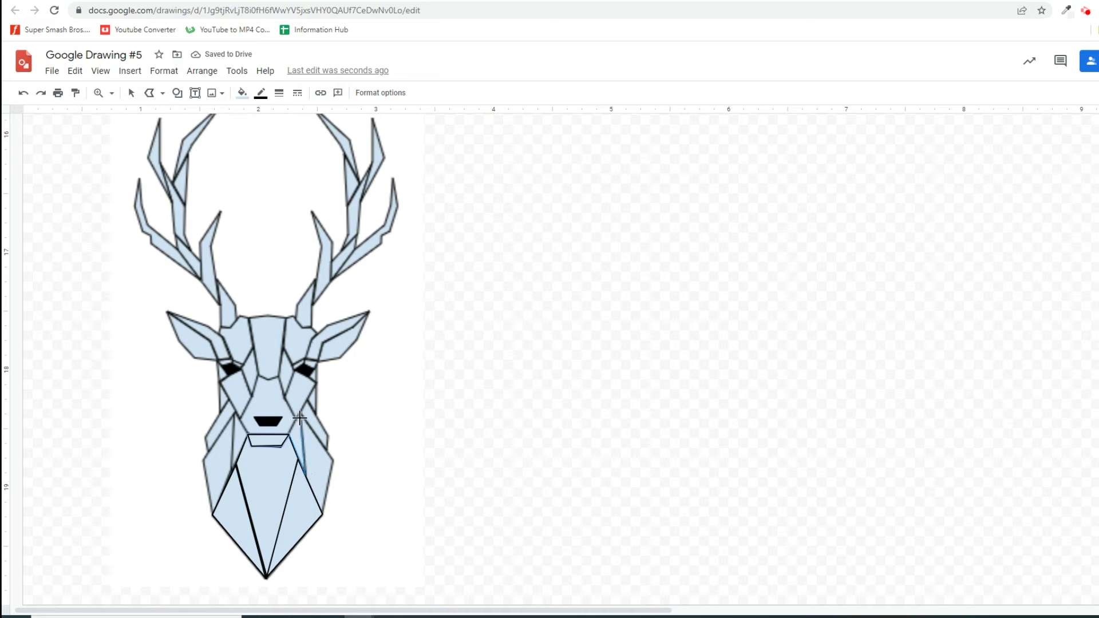
pyautogui.click(300, 416)
pyautogui.click(289, 435)
# Trace the large outer facet on the right side of the neck and the smaller facet just above it.
pyautogui.click(299, 415)
pyautogui.click(304, 474)
pyautogui.click(323, 512)
pyautogui.click(334, 458)
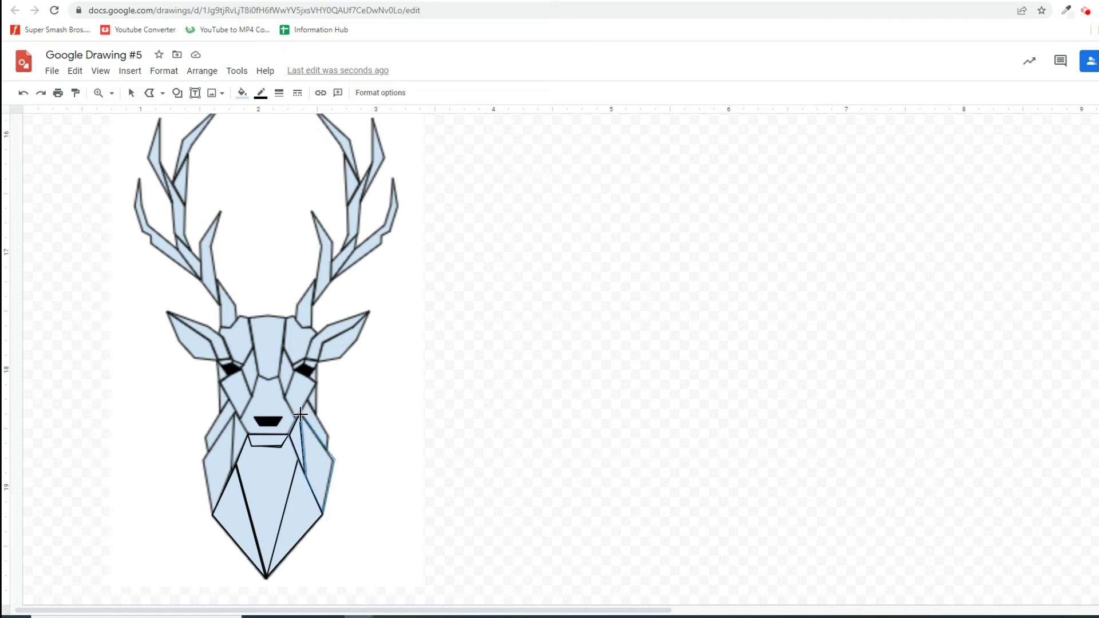
pyautogui.click(300, 415)
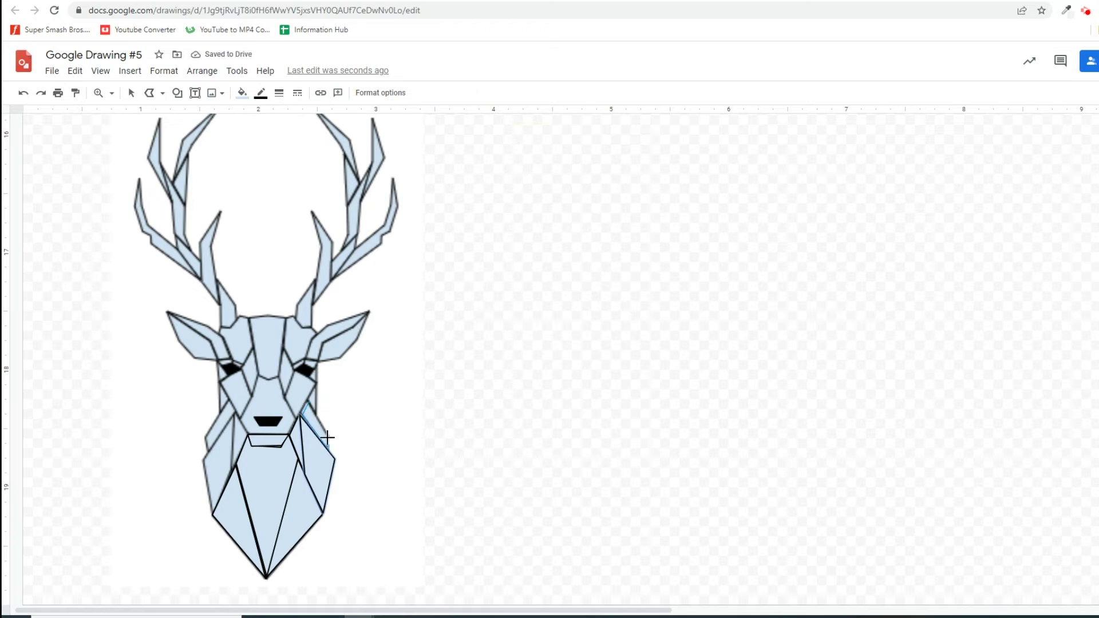
pyautogui.click(329, 448)
pyautogui.click(306, 403)
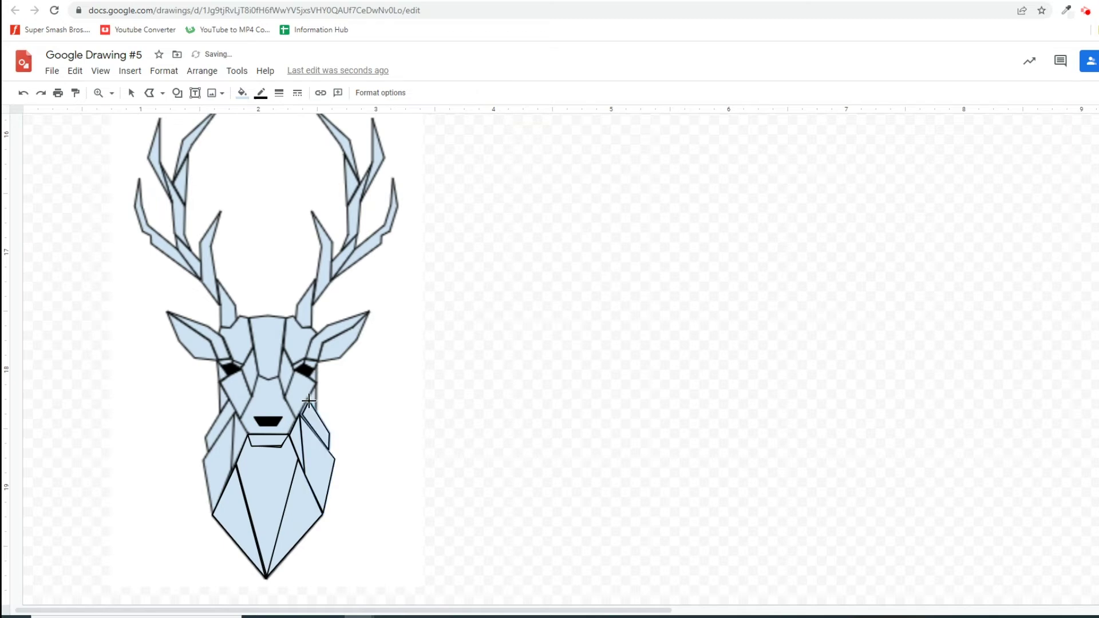
# Trace the narrow facet beside the chin's left corner and the large outer facet on the left side of the neck.
pyautogui.click(236, 412)
pyautogui.click(232, 468)
pyautogui.click(230, 413)
pyautogui.click(234, 414)
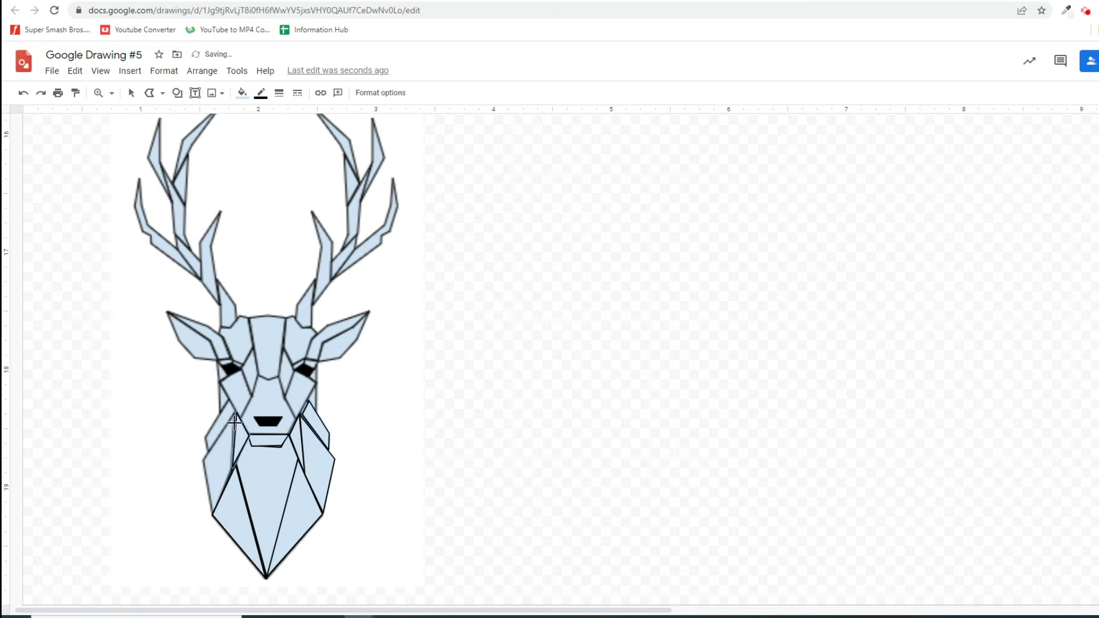
pyautogui.click(232, 468)
pyautogui.click(211, 512)
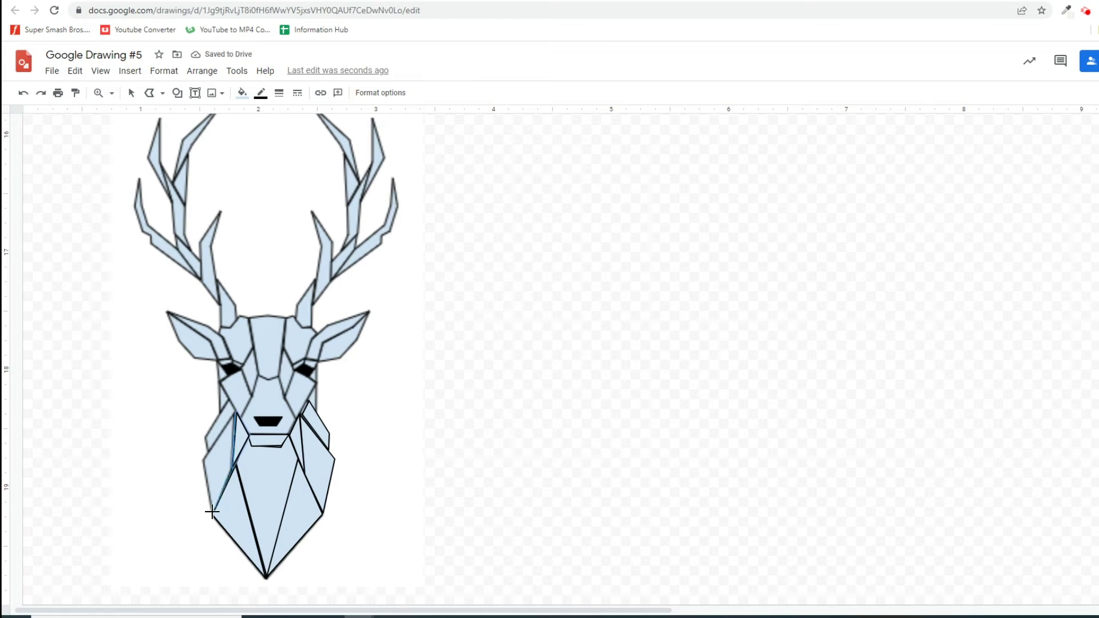
pyautogui.click(203, 458)
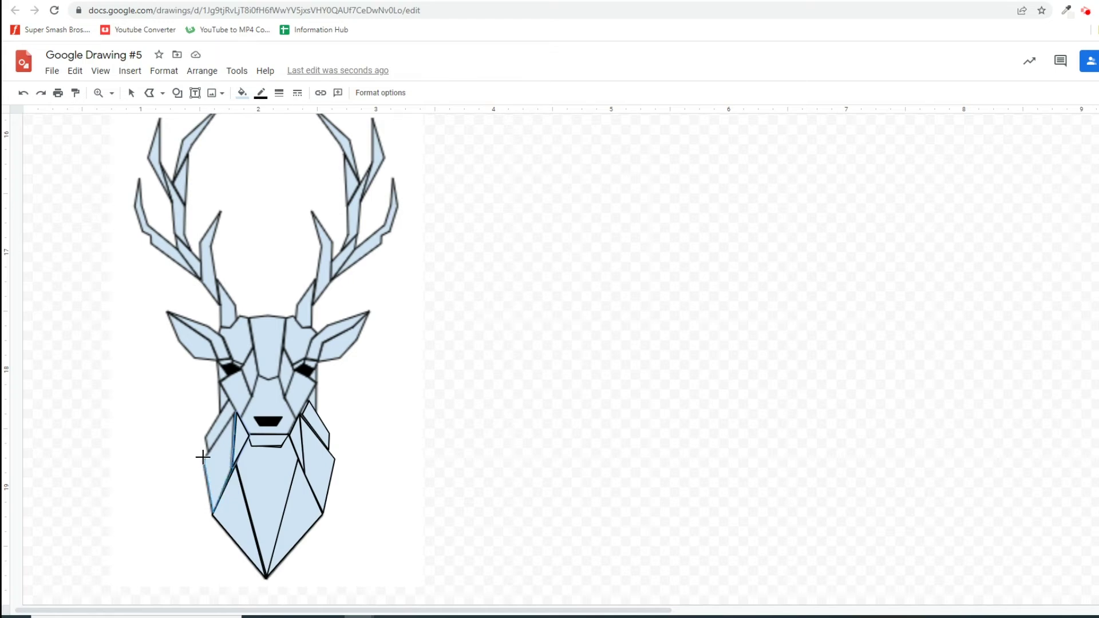
pyautogui.click(233, 413)
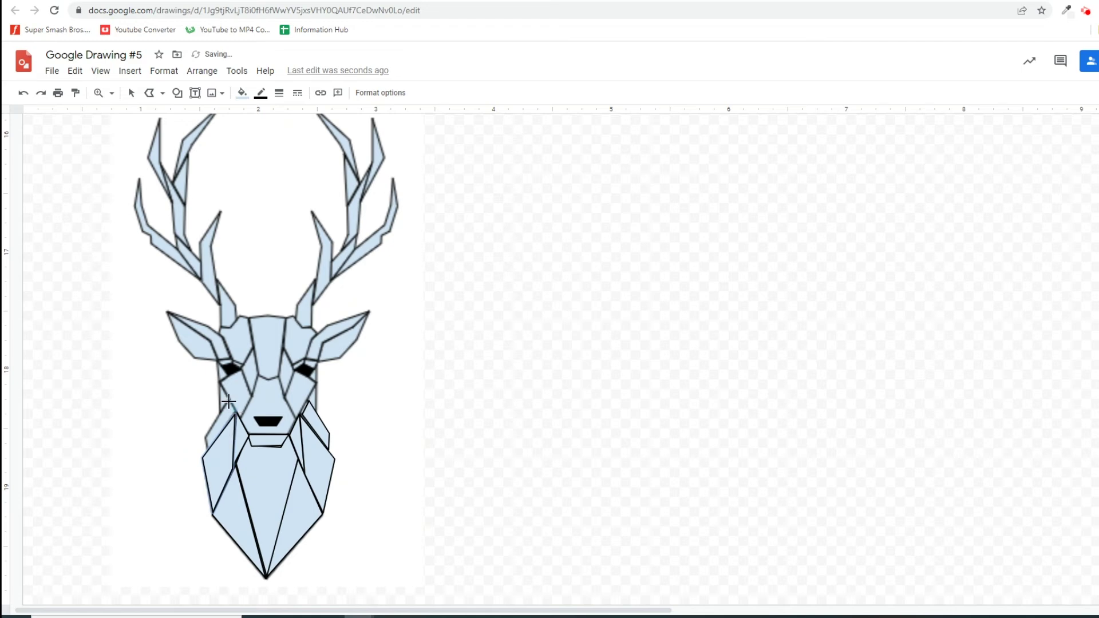
# Trace the small upper facet on the left side of the neck and the thin slivers beside both cheeks.
pyautogui.click(228, 402)
pyautogui.click(206, 447)
pyautogui.click(229, 402)
pyautogui.click(222, 408)
pyautogui.doubleClick(219, 387)
pyautogui.click(316, 407)
pyautogui.doubleClick(315, 387)
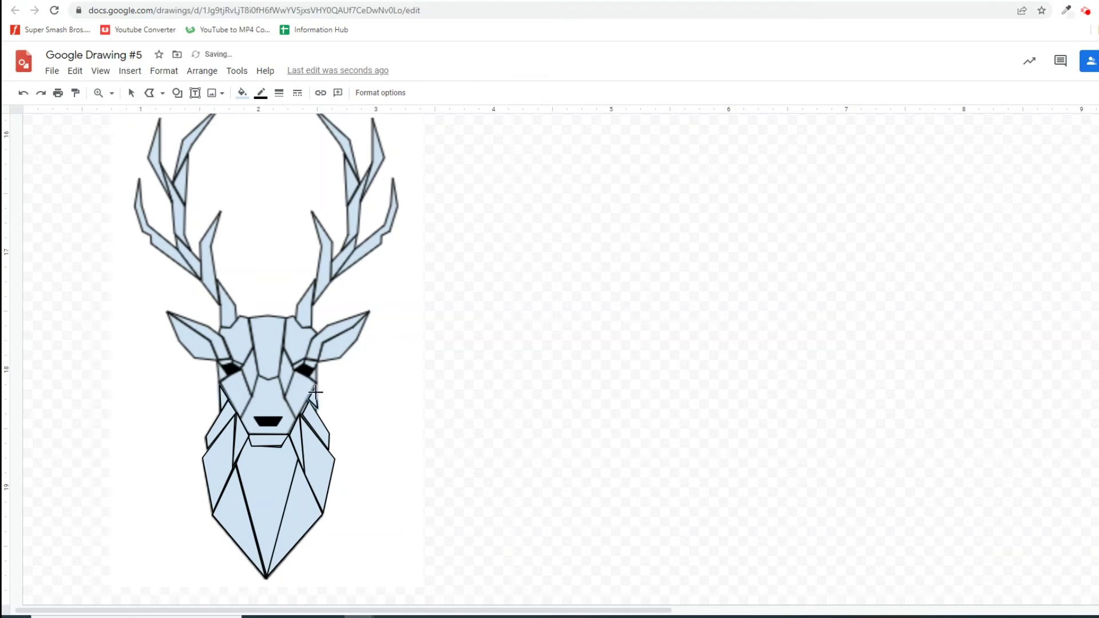
# Trace the muzzle facet from the chin line up to the notched lower end of the forehead.
pyautogui.click(239, 417)
pyautogui.click(249, 436)
pyautogui.click(290, 434)
pyautogui.click(296, 418)
pyautogui.click(268, 380)
pyautogui.click(258, 379)
pyautogui.click(252, 396)
pyautogui.doubleClick(240, 416)
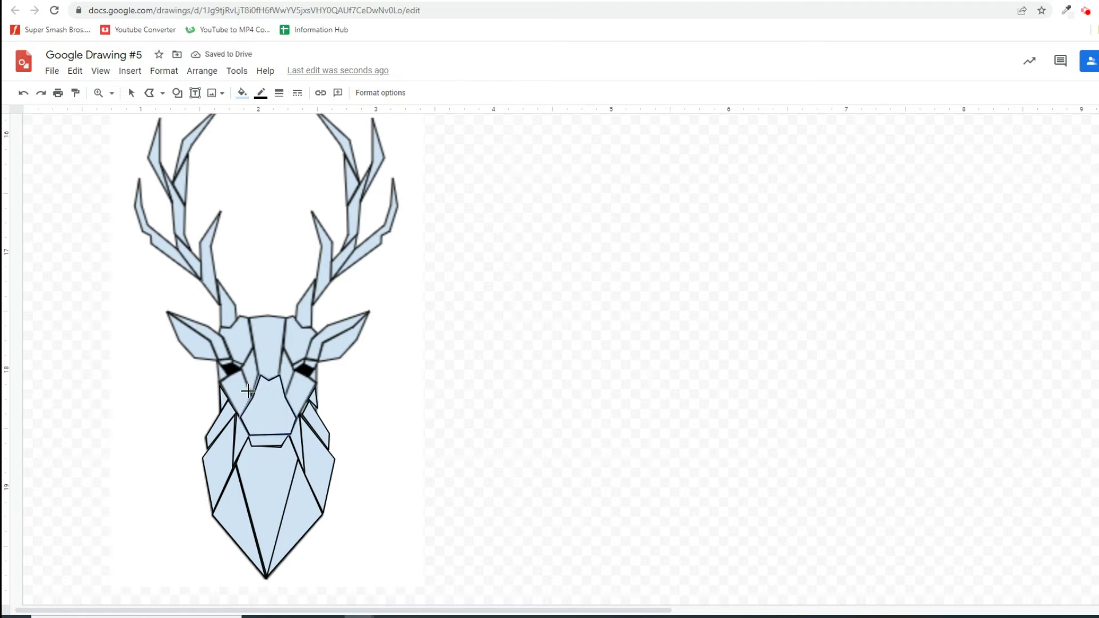
# Trace the left cheek facet between the left eye and the muzzle.
pyautogui.click(252, 393)
pyautogui.click(241, 370)
pyautogui.click(221, 381)
pyautogui.click(238, 417)
pyautogui.click(252, 392)
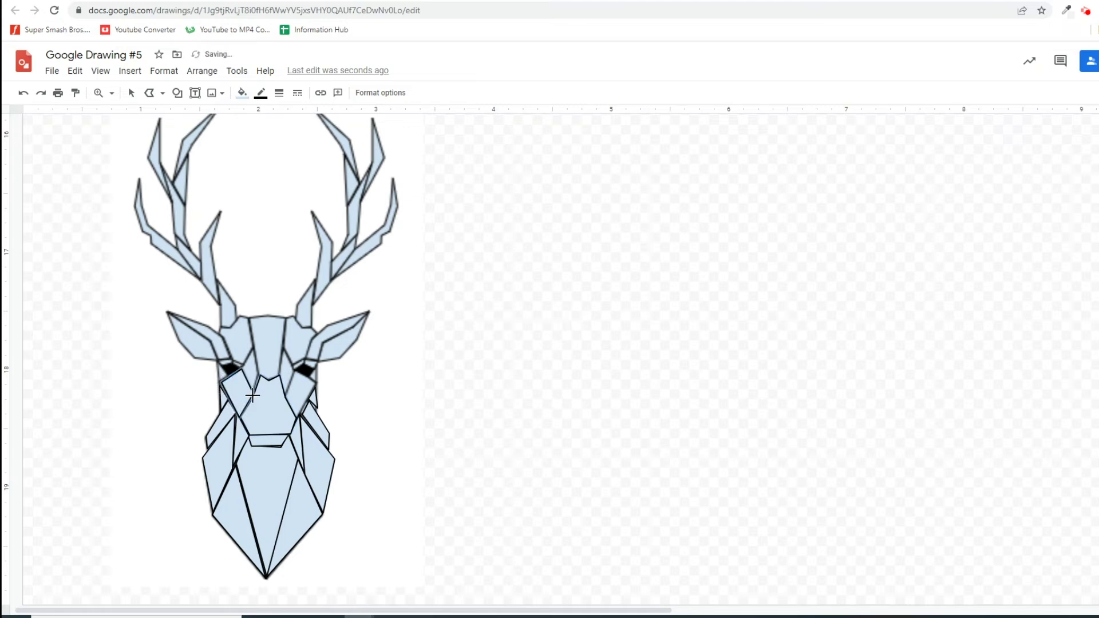
# Trace the right cheek facet between the right eye and the muzzle.
pyautogui.click(283, 393)
pyautogui.click(299, 417)
pyautogui.click(314, 382)
pyautogui.click(294, 373)
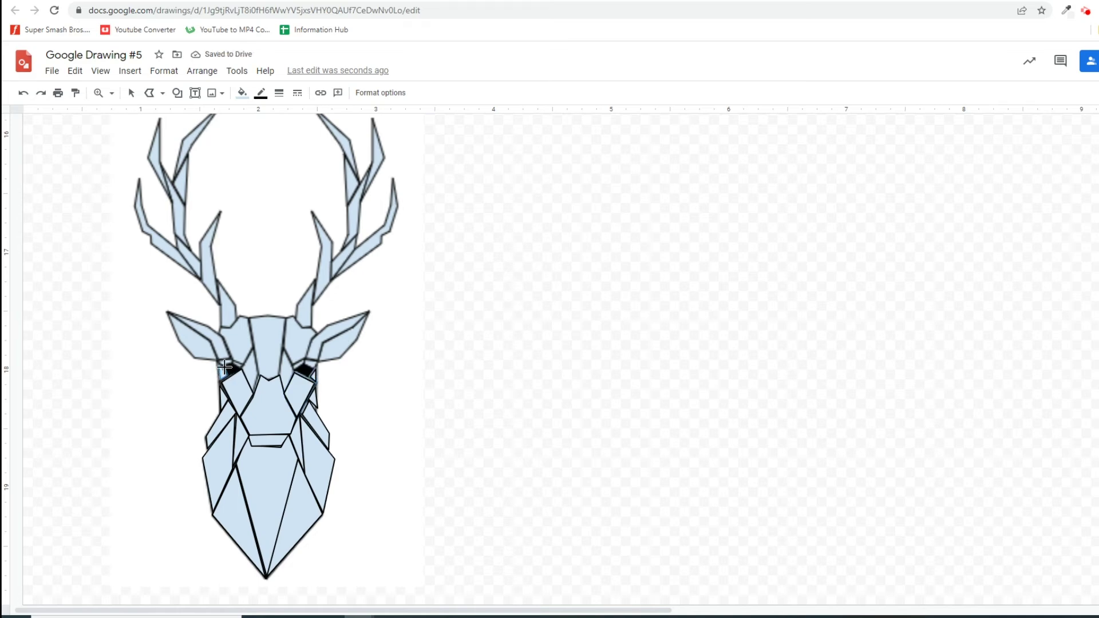
# Trace the left eye with the small facet beside it, and fill the eye with black.
pyautogui.click(223, 366)
pyautogui.click(222, 366)
pyautogui.click(223, 365)
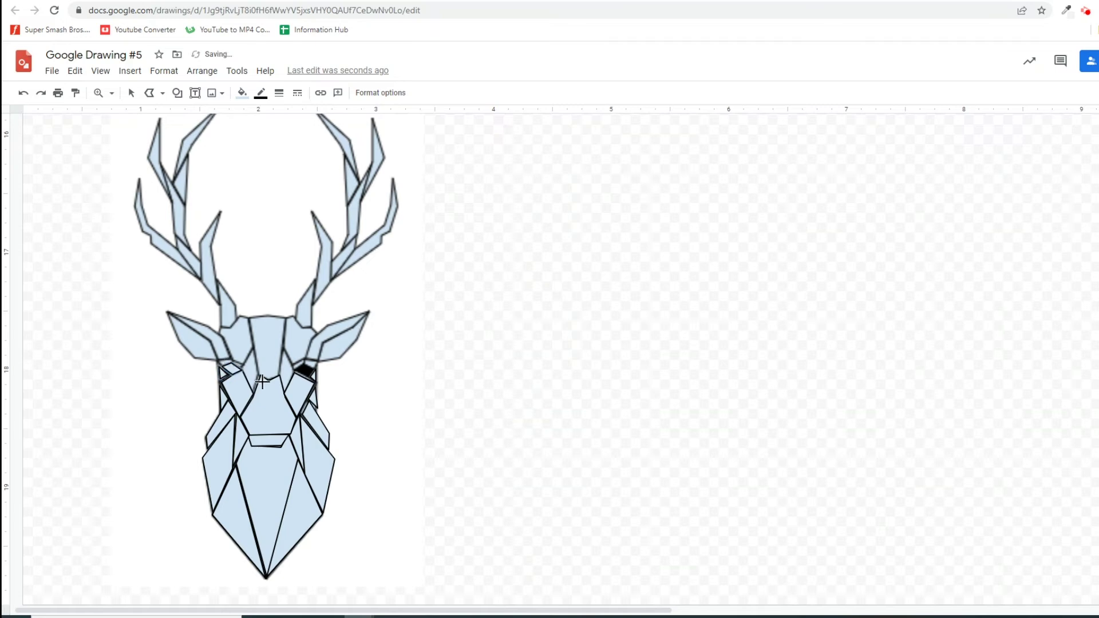
pyautogui.click(242, 92)
pyautogui.click(248, 178)
# Trace the right eye as a black-filled polygon above the right cheek.
pyautogui.click(112, 92)
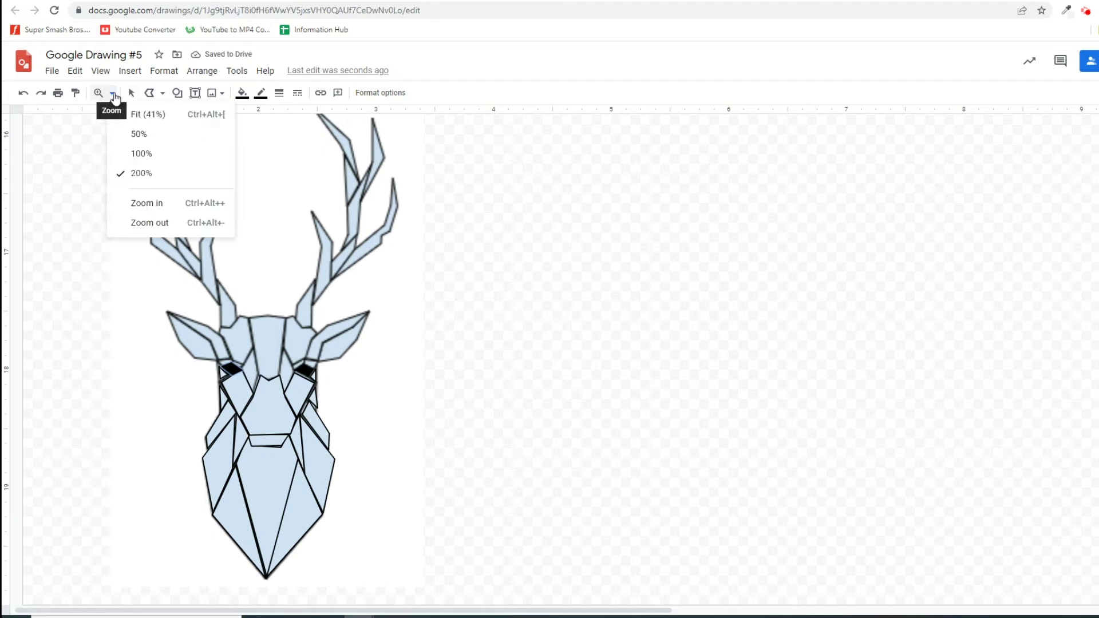
pyautogui.click(138, 204)
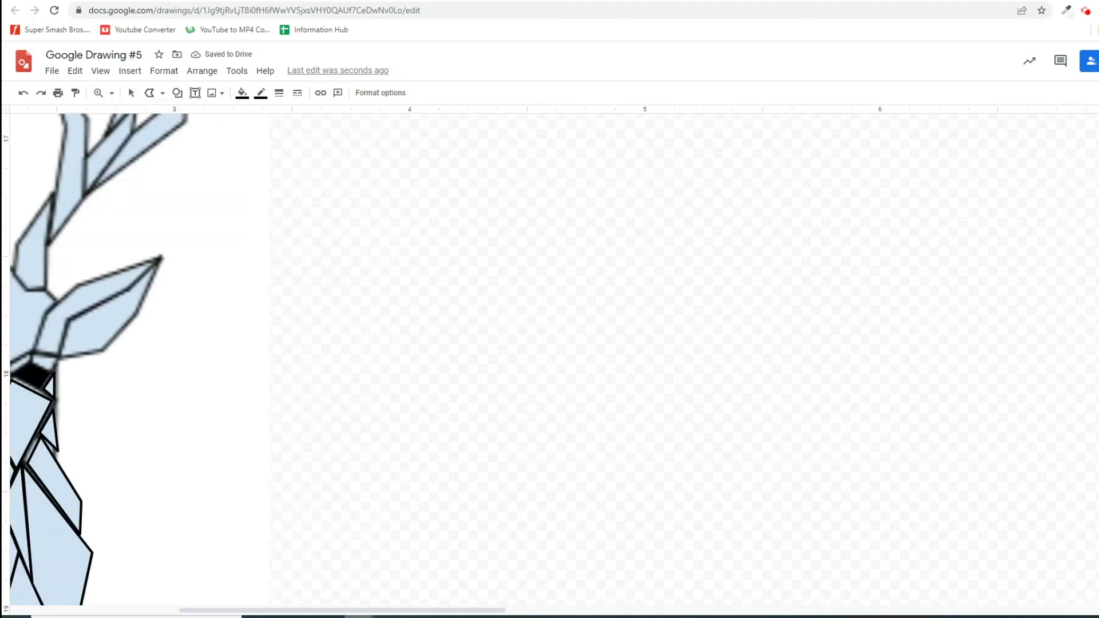
pyautogui.hscroll(-6, 329, 460)
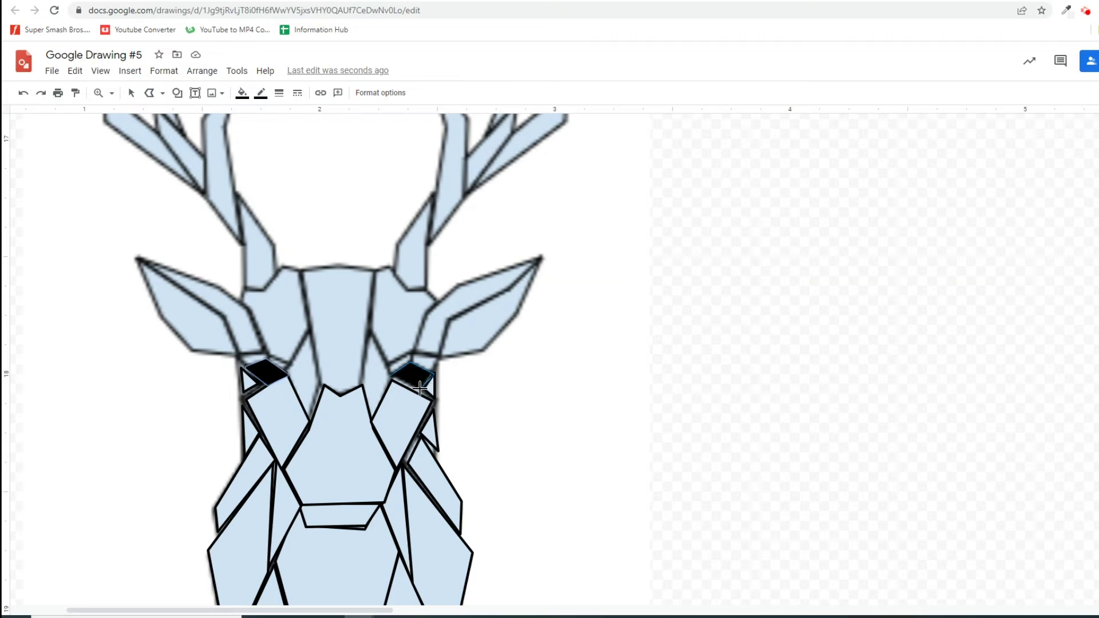
pyautogui.click(392, 379)
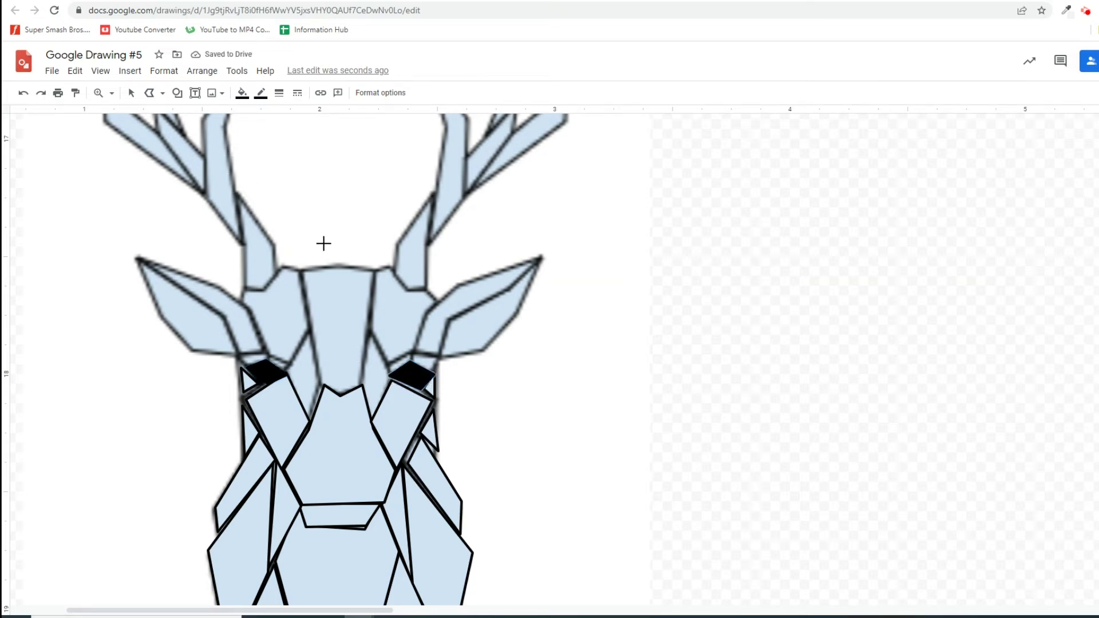
# Trace the diamond facet between the left eye and the nose bridge, and fill it with light blue.
pyautogui.click(308, 334)
pyautogui.click(286, 372)
pyautogui.click(309, 417)
pyautogui.click(323, 387)
pyautogui.click(310, 334)
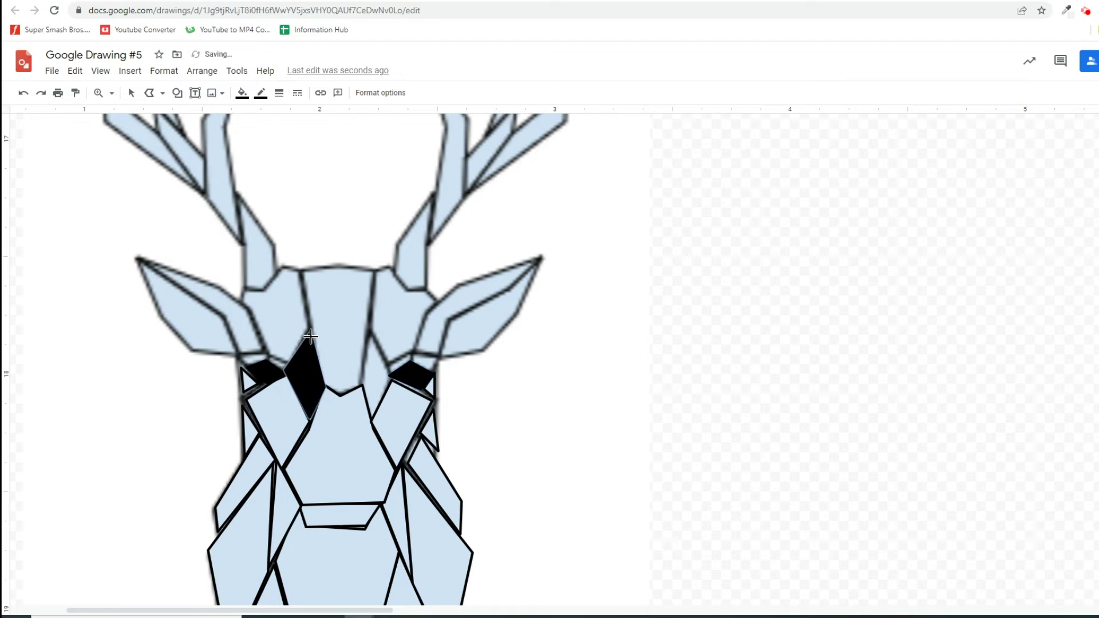
pyautogui.click(243, 95)
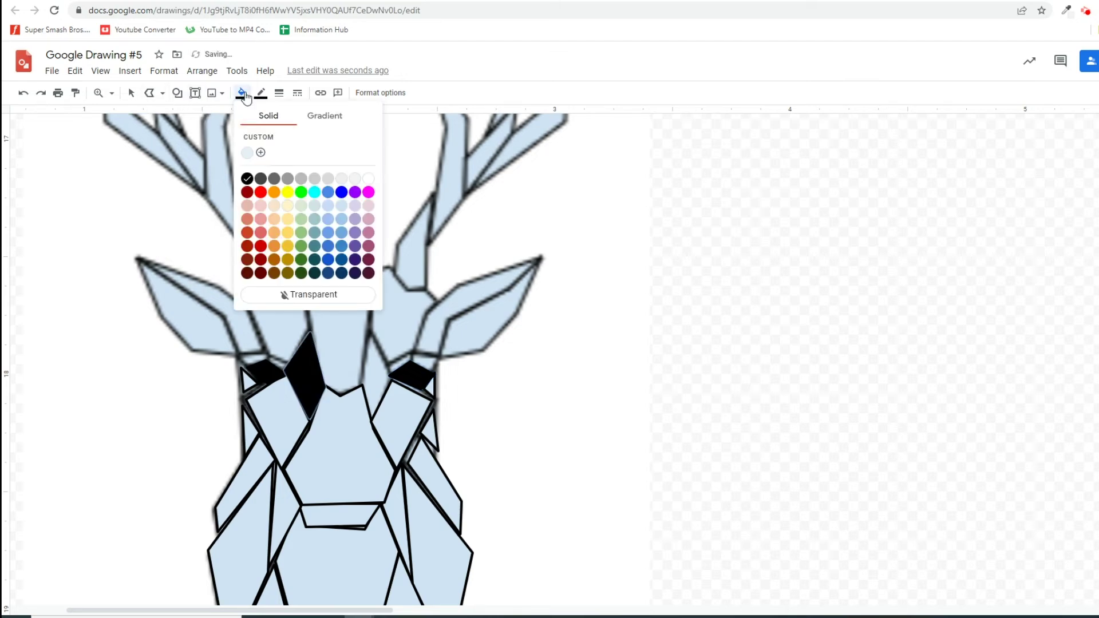
pyautogui.click(342, 207)
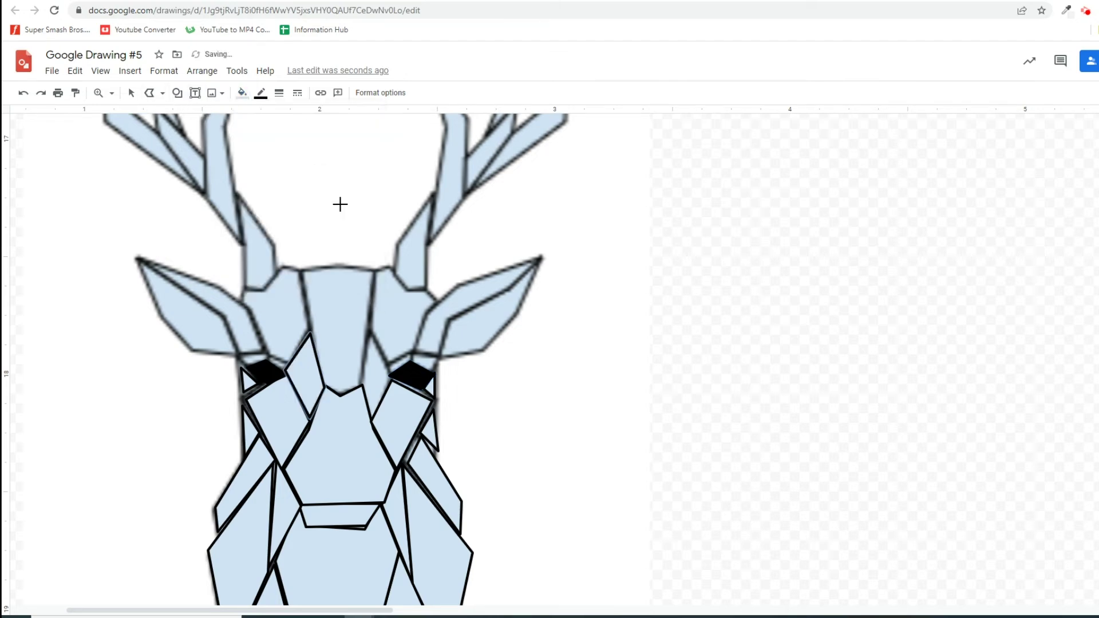
# Trace the matching diamond facet between the nose bridge and the right eye.
pyautogui.click(370, 333)
pyautogui.click(361, 381)
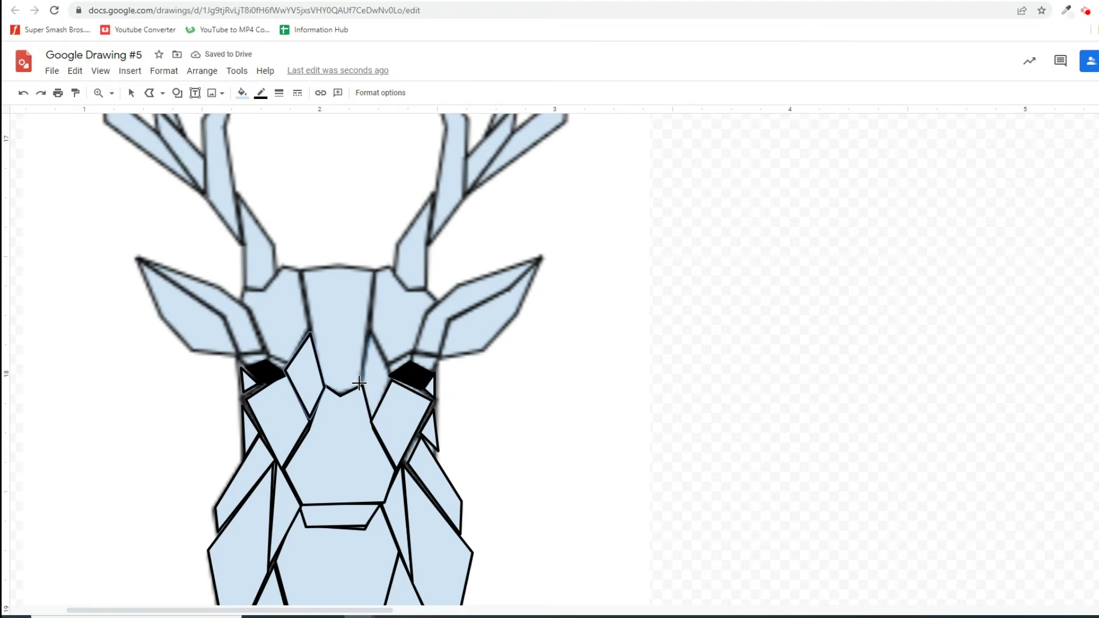
pyautogui.click(371, 413)
pyautogui.click(388, 376)
pyautogui.click(372, 335)
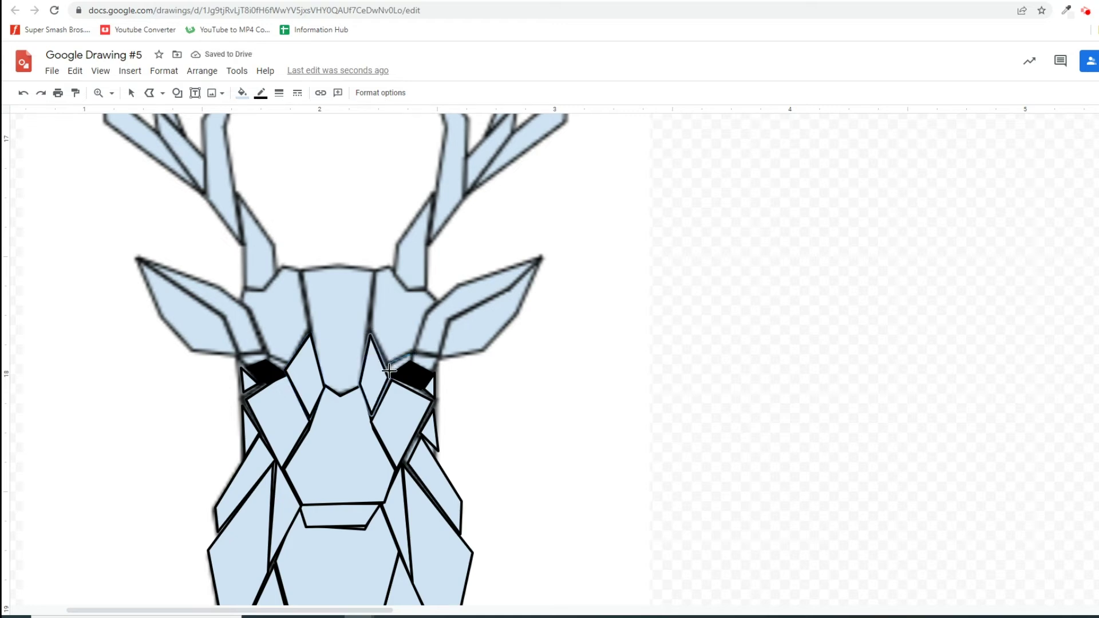
# Trace the two small brow facets directly above the right eye.
pyautogui.click(412, 354)
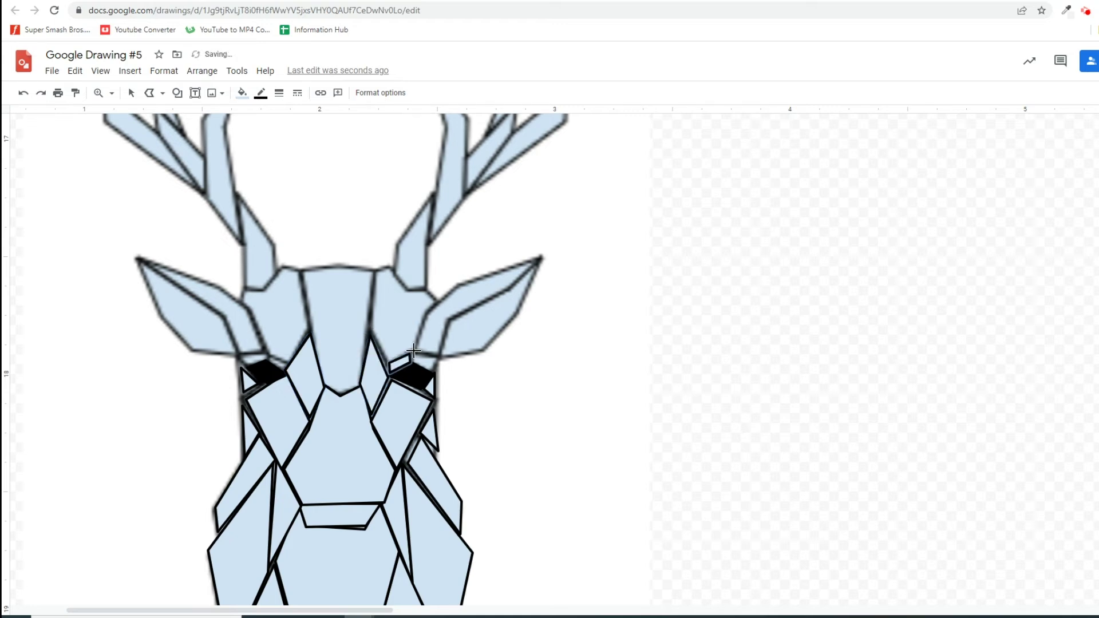
pyautogui.click(414, 352)
pyautogui.click(437, 362)
pyautogui.click(413, 351)
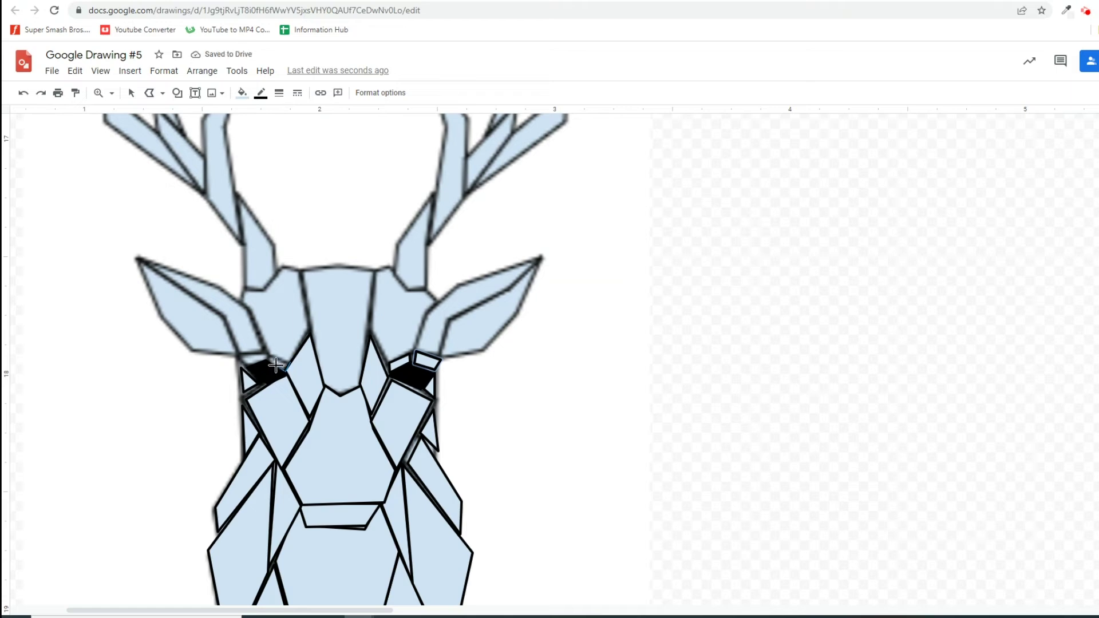
# Trace the two small brow facets directly above the left eye.
pyautogui.click(269, 351)
pyautogui.click(274, 360)
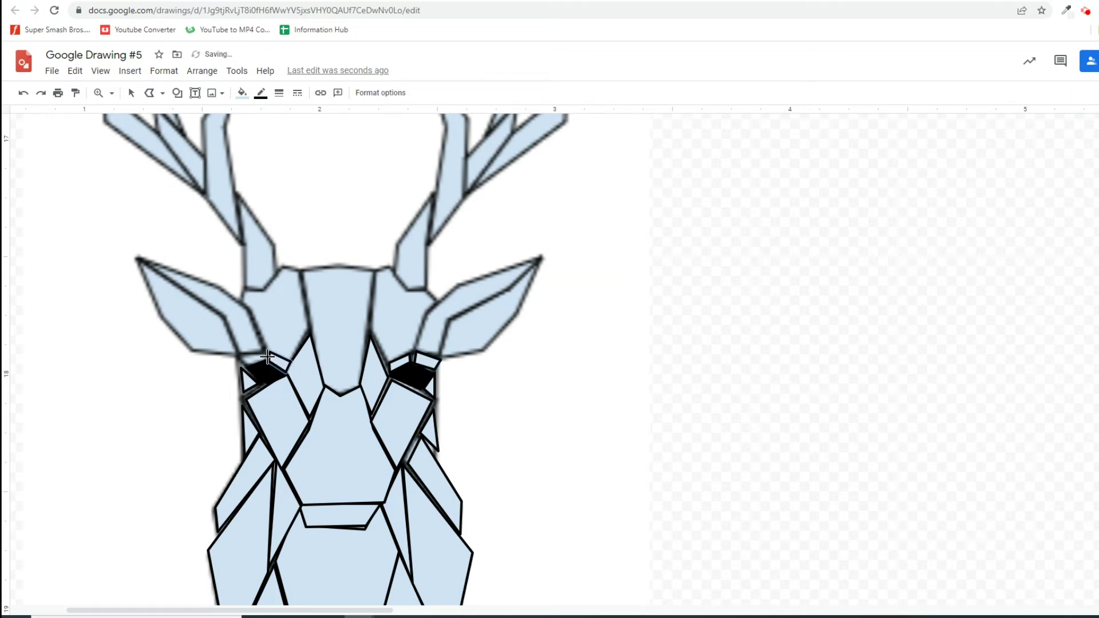
pyautogui.click(268, 358)
pyautogui.doubleClick(238, 352)
# Trace the lower facet of the left ear, from its base out to the tip.
pyautogui.click(237, 353)
pyautogui.click(192, 349)
pyautogui.click(163, 315)
pyautogui.click(139, 258)
pyautogui.click(223, 314)
pyautogui.click(234, 352)
# Trace the upper facet of the left ear, between the lower facet and the forehead.
pyautogui.click(267, 350)
pyautogui.click(236, 352)
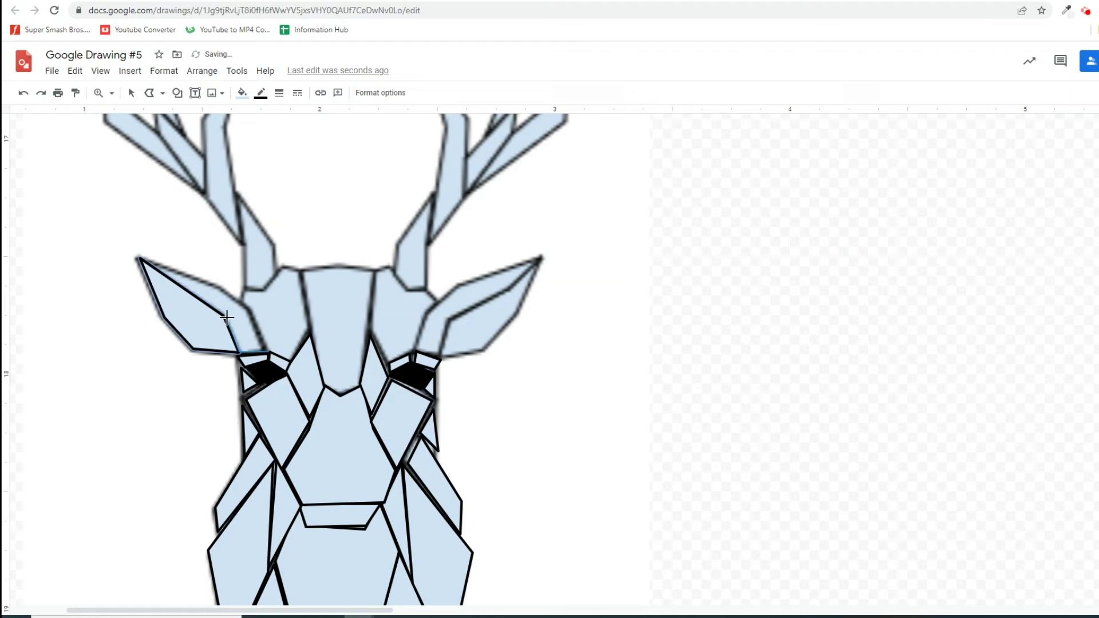
pyautogui.click(223, 314)
pyautogui.click(139, 258)
pyautogui.click(250, 310)
pyautogui.click(267, 351)
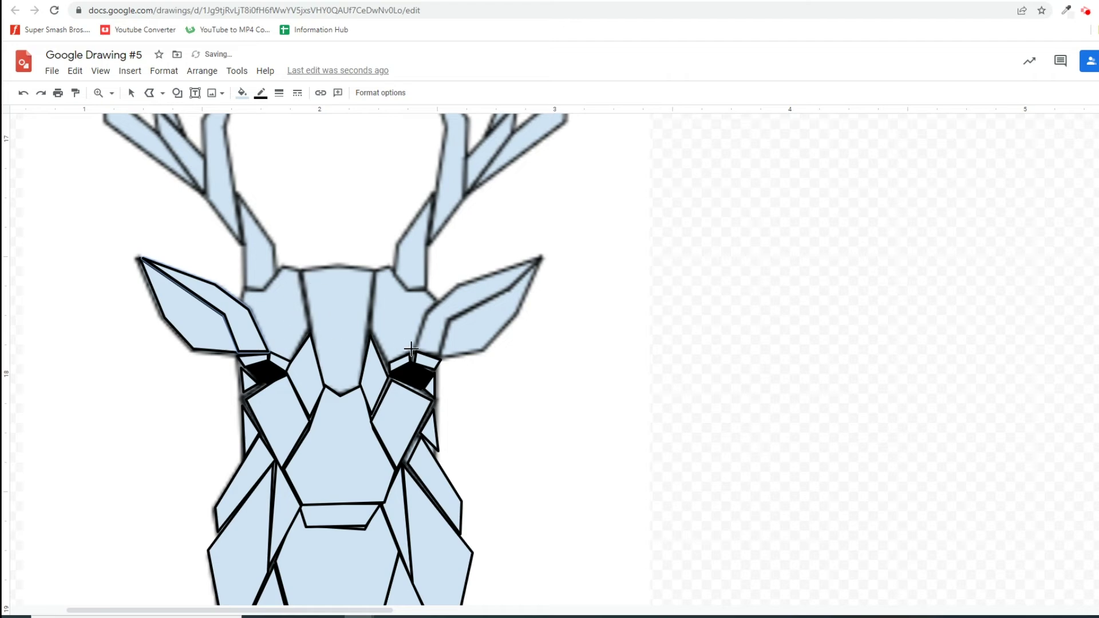
# Trace the lower facet of the right ear, from its base out to the tip.
pyautogui.click(483, 349)
pyautogui.click(519, 312)
pyautogui.click(541, 257)
pyautogui.click(449, 319)
pyautogui.click(439, 356)
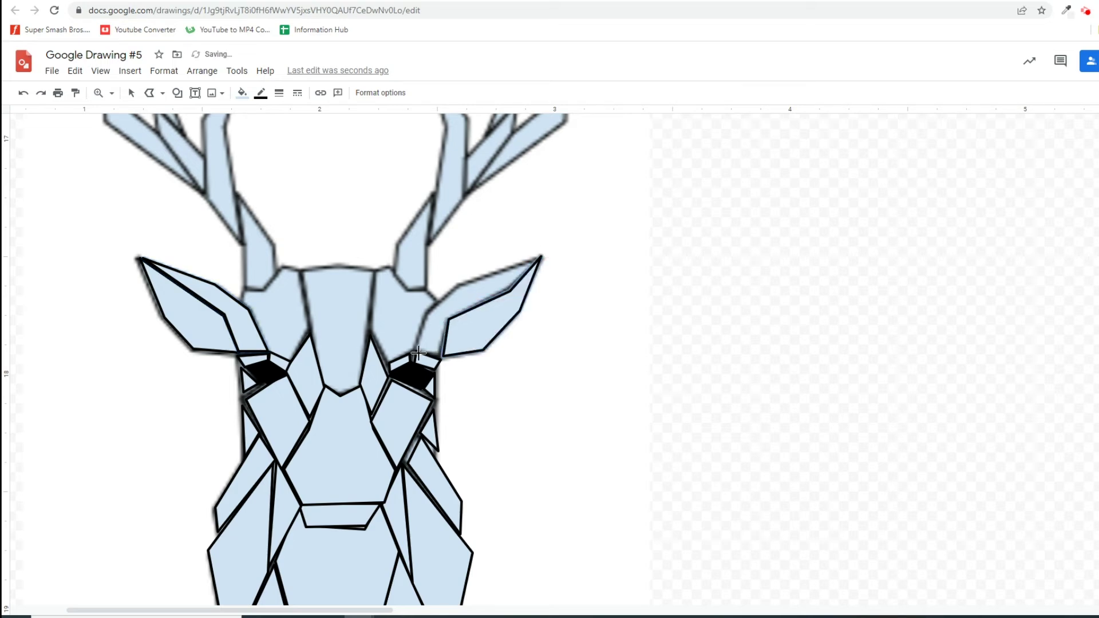
# Trace the upper facet of the right ear, from the tip back to the brow.
pyautogui.click(449, 319)
pyautogui.click(510, 292)
pyautogui.click(540, 256)
pyautogui.click(426, 314)
pyautogui.click(417, 348)
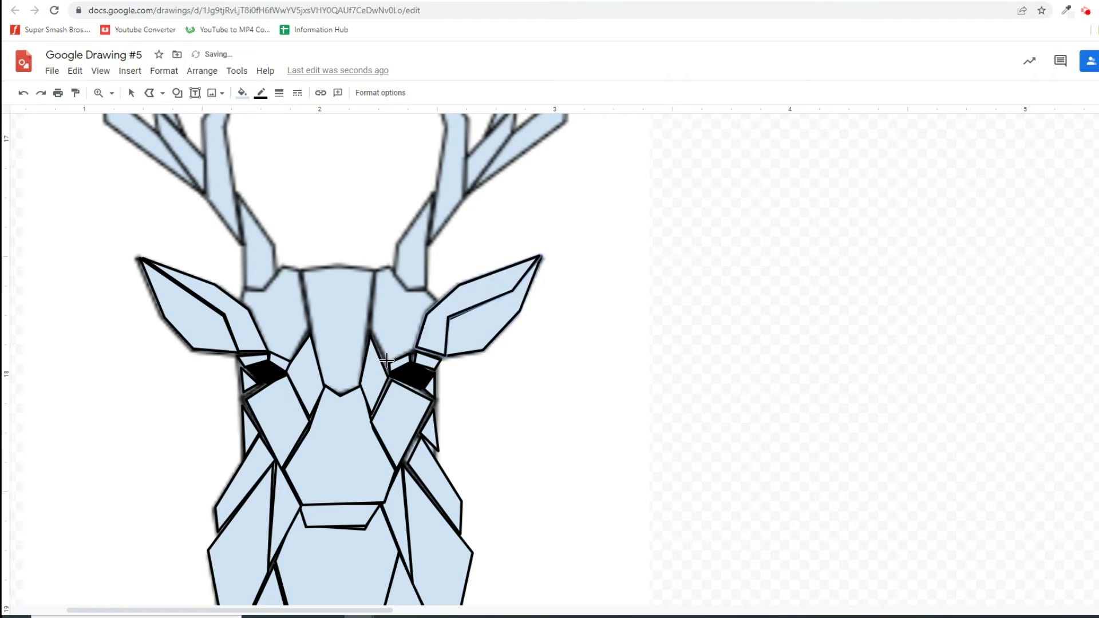
# Trace the right forehead facet between the central forehead panel, the antler base and the right ear.
pyautogui.click(388, 359)
pyautogui.click(416, 347)
pyautogui.click(437, 300)
pyautogui.click(409, 289)
pyautogui.click(394, 267)
pyautogui.click(375, 271)
pyautogui.click(370, 331)
pyautogui.click(383, 362)
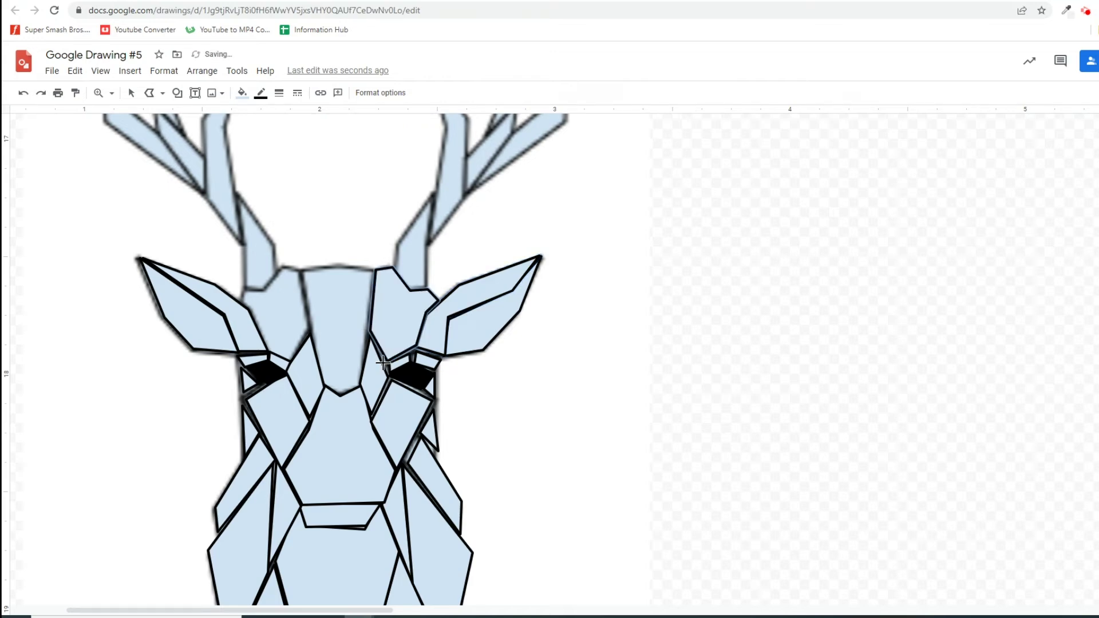
# Trace the left forehead facet between the left ear, the antler base and the central forehead panel.
pyautogui.click(239, 300)
pyautogui.click(245, 289)
pyautogui.click(263, 289)
pyautogui.click(281, 268)
pyautogui.click(299, 269)
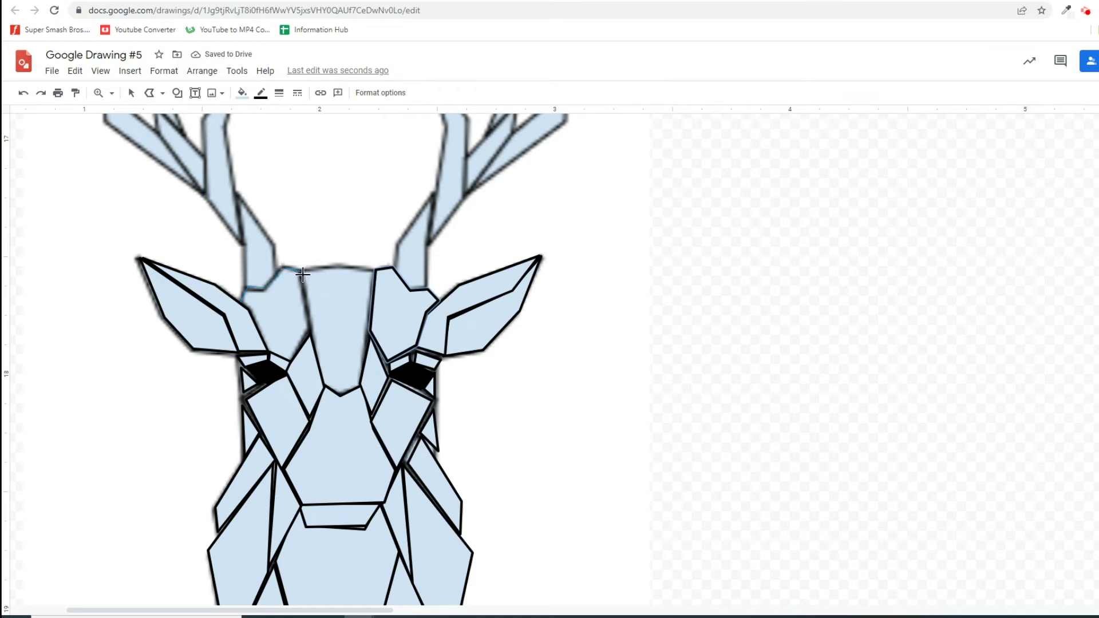
pyautogui.click(311, 337)
pyautogui.click(291, 361)
pyautogui.click(267, 352)
pyautogui.doubleClick(244, 302)
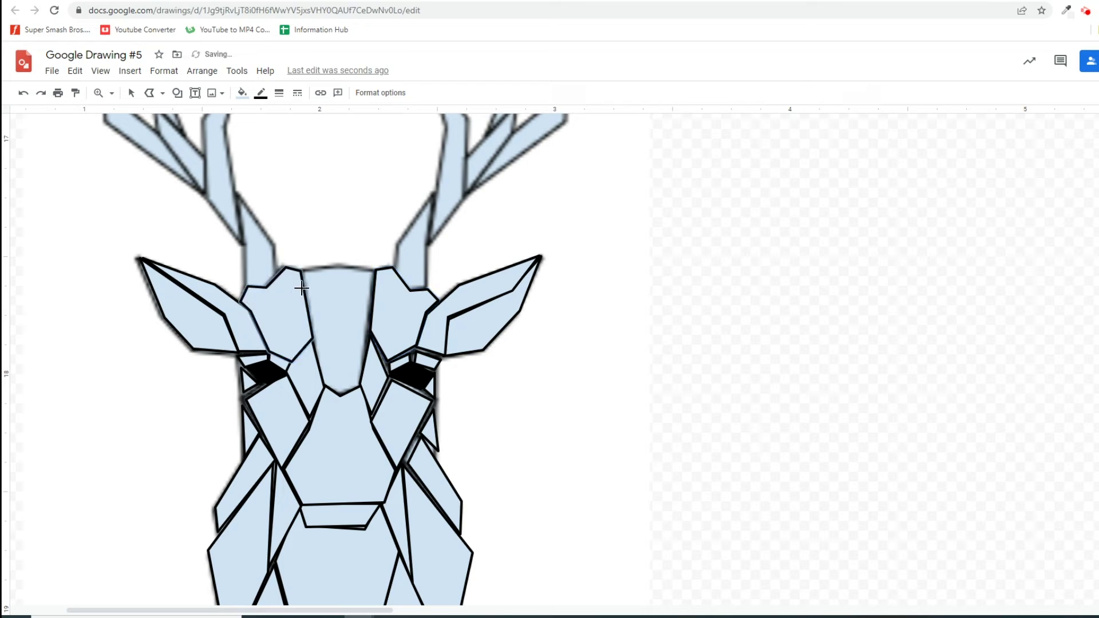
# Trace the central forehead panel from the crown down to its point above the muzzle and back.
pyautogui.click(303, 271)
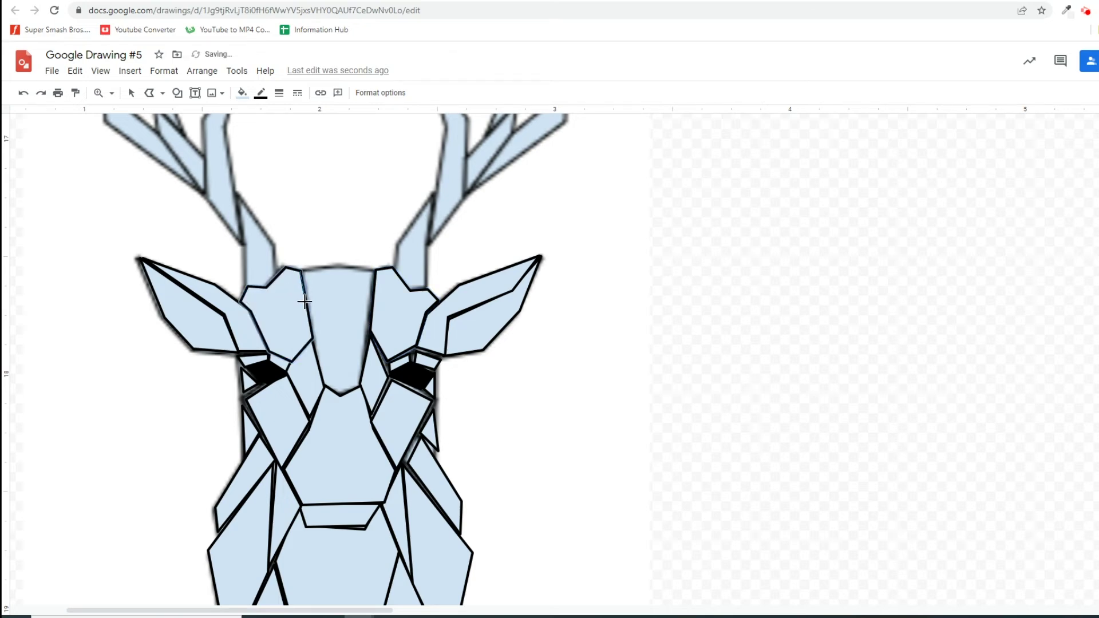
pyautogui.click(325, 388)
pyautogui.click(340, 395)
pyautogui.click(360, 384)
pyautogui.click(375, 269)
pyautogui.click(303, 270)
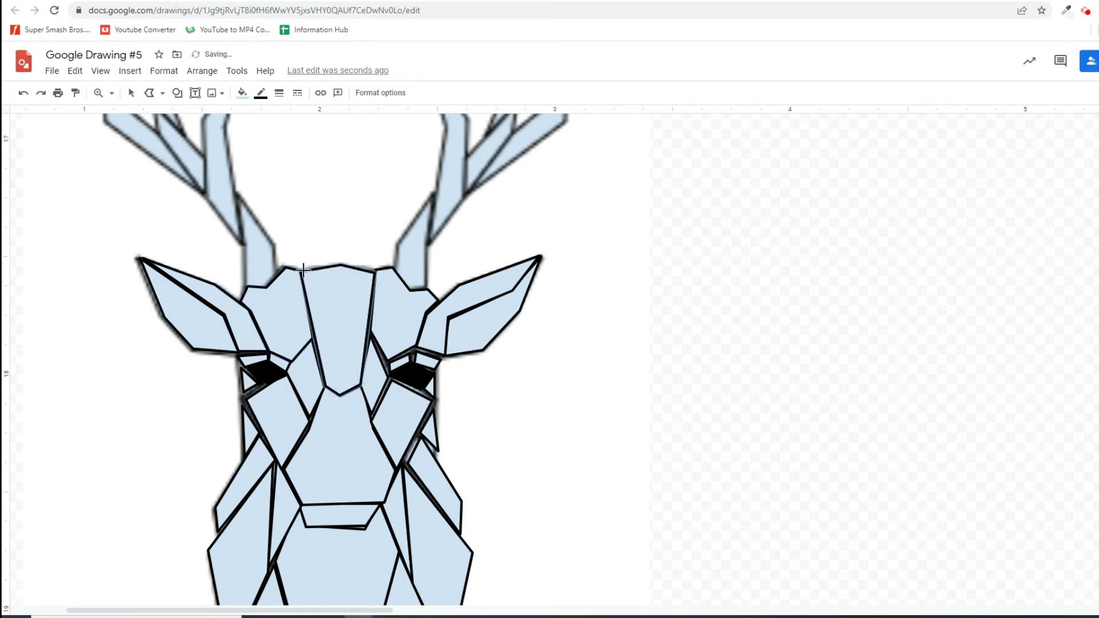
# Trace the base facet of the left antler where it meets the top of the head.
pyautogui.scroll(5, 295, 319)
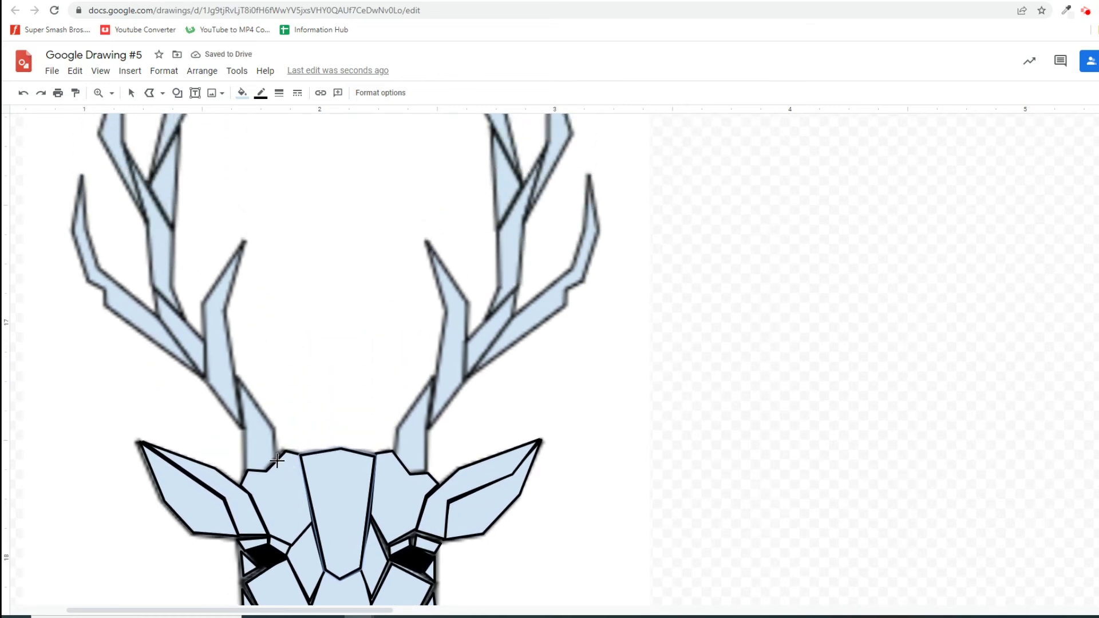
pyautogui.scroll(3, 283, 456)
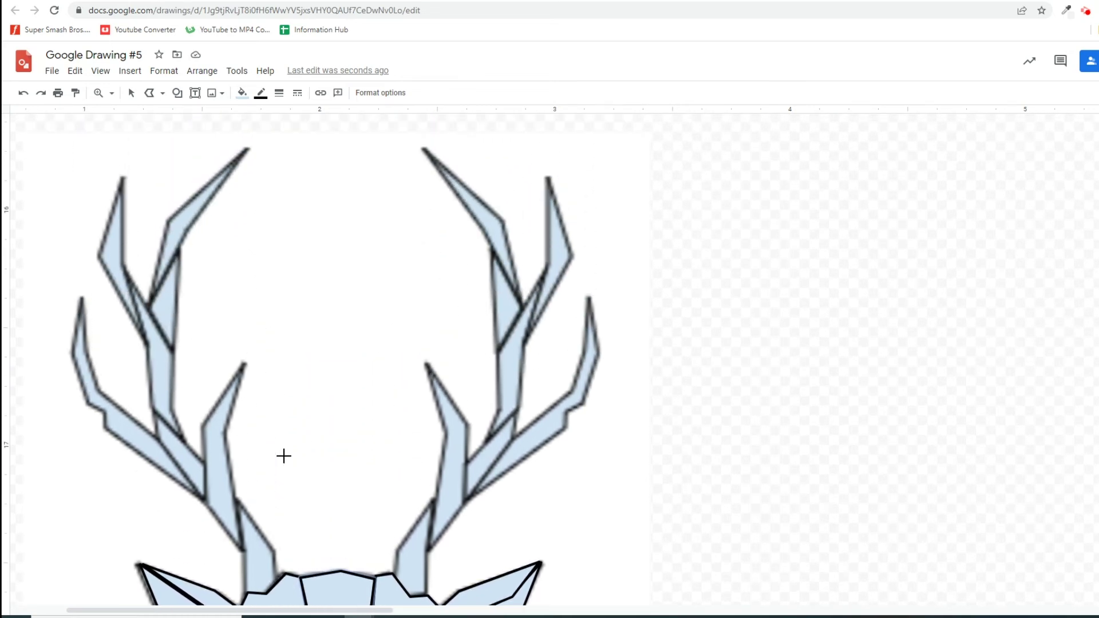
pyautogui.scroll(-2, 284, 457)
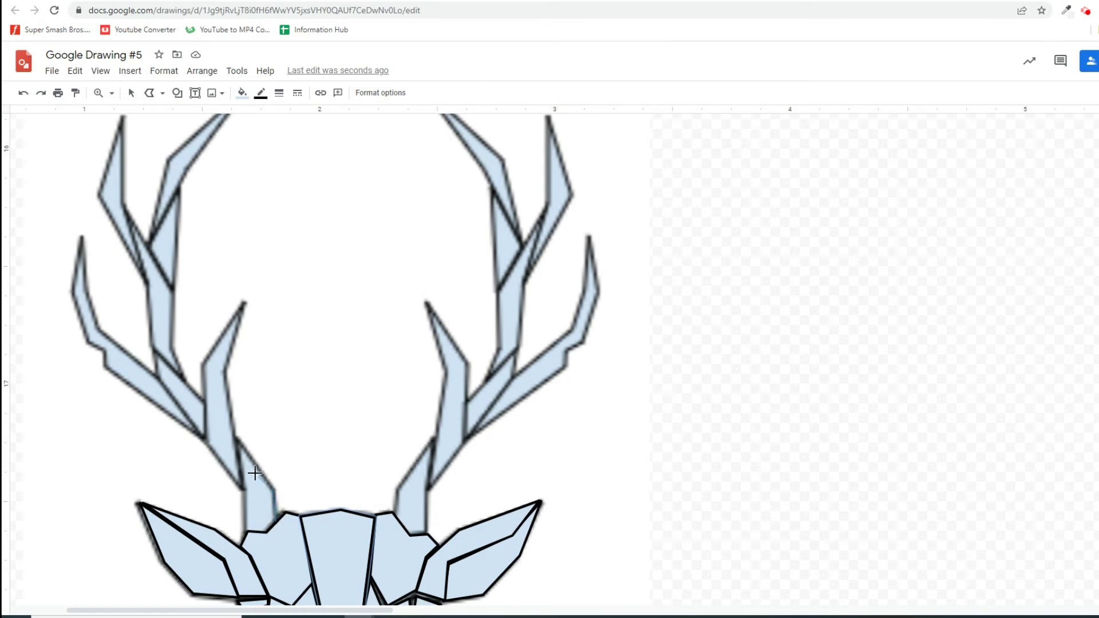
pyautogui.click(237, 439)
pyautogui.click(247, 531)
pyautogui.click(276, 517)
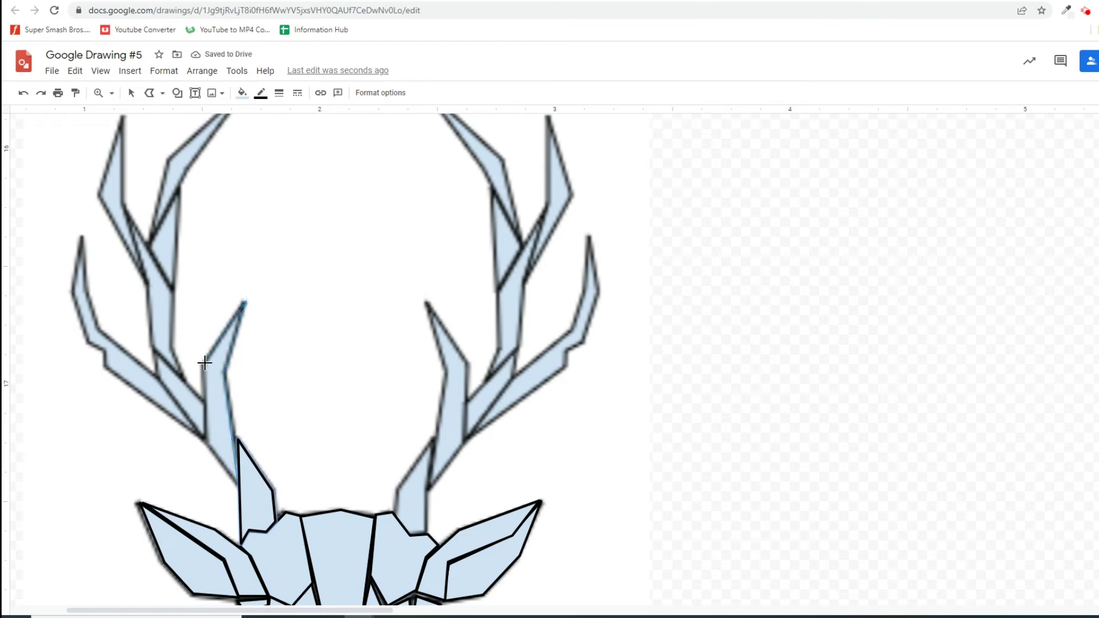
# Trace the lower inner tine of the left antler, from its tip down to the antler base.
pyautogui.click(204, 365)
pyautogui.click(205, 440)
pyautogui.doubleClick(236, 487)
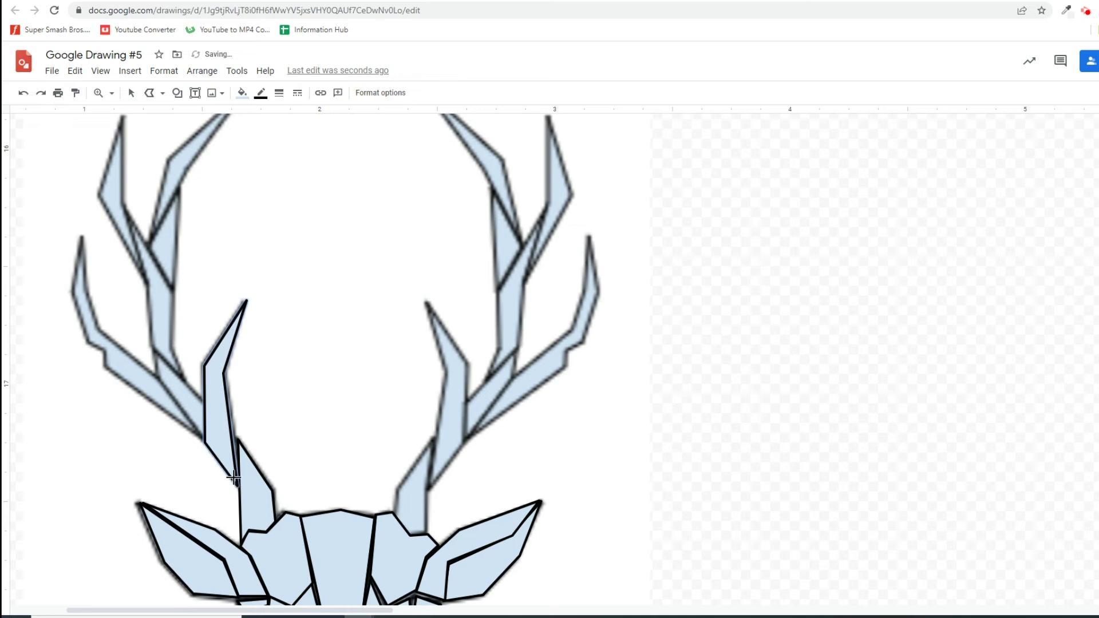
# Trace the narrow connecting facet of the left antler beside the lower inner tine.
pyautogui.click(202, 437)
pyautogui.click(158, 352)
pyautogui.click(204, 402)
pyautogui.click(202, 436)
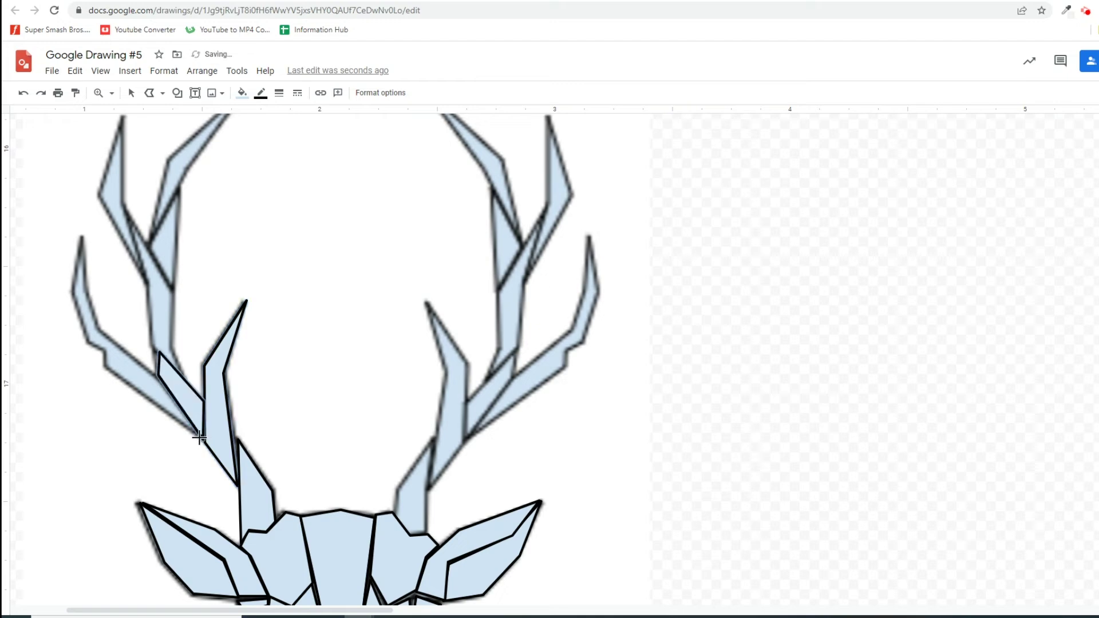
# Trace the long outer tine of the left antler, around its notch and curved tip back to the fork.
pyautogui.click(106, 369)
pyautogui.click(106, 350)
pyautogui.click(88, 343)
pyautogui.click(71, 296)
pyautogui.click(86, 280)
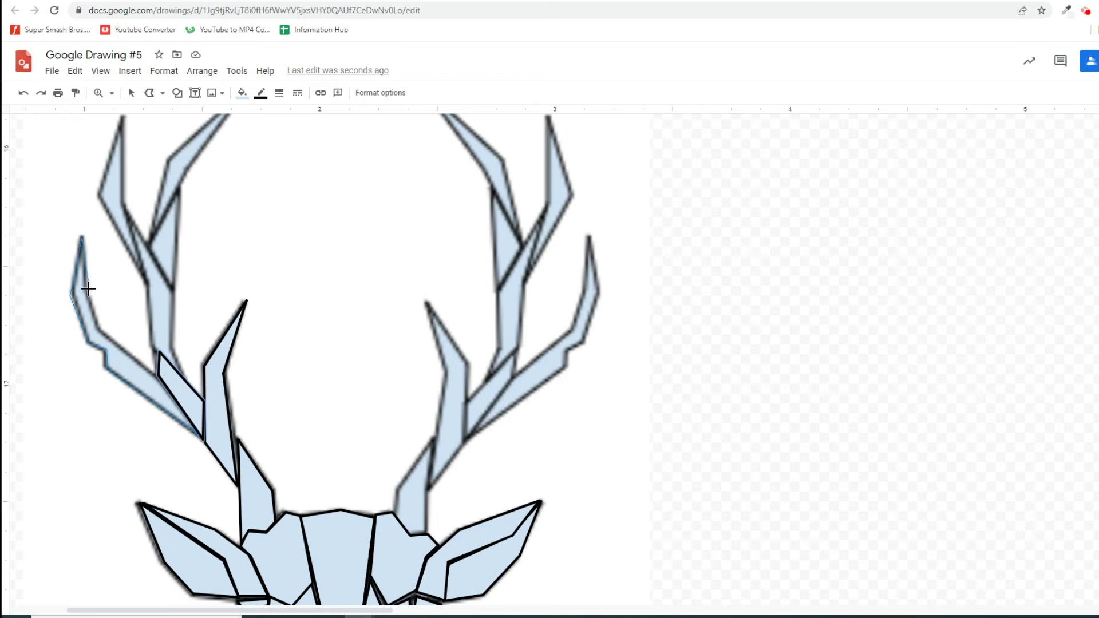
pyautogui.click(99, 331)
pyautogui.click(199, 437)
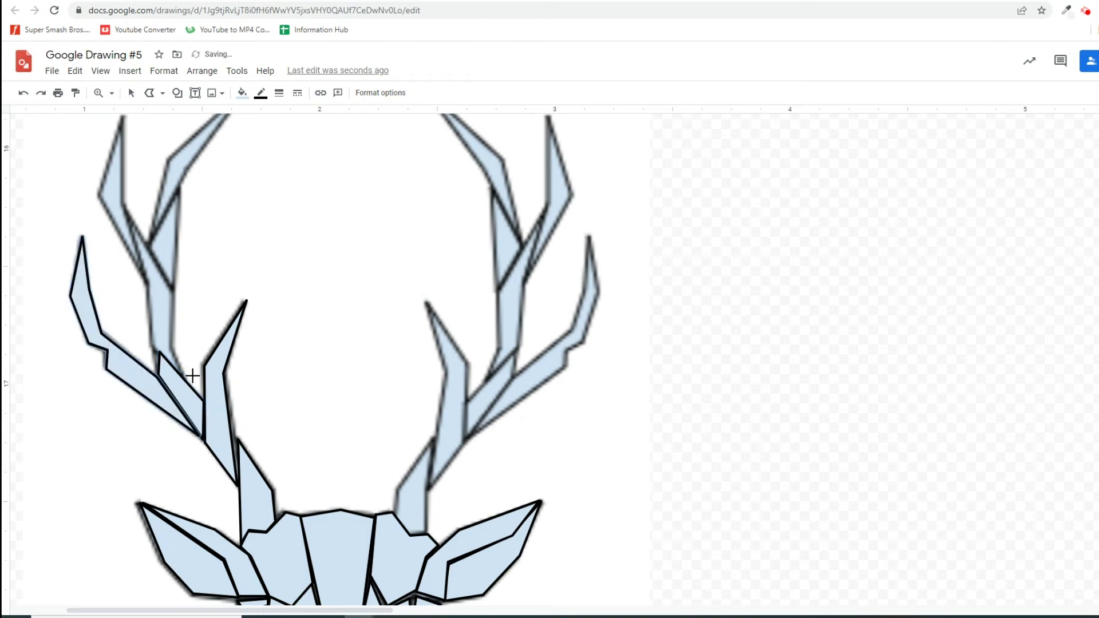
# Trace the middle beam of the left antler, from the lower fork up to its point beside the upper outer tine.
pyautogui.click(185, 377)
pyautogui.click(172, 348)
pyautogui.click(174, 291)
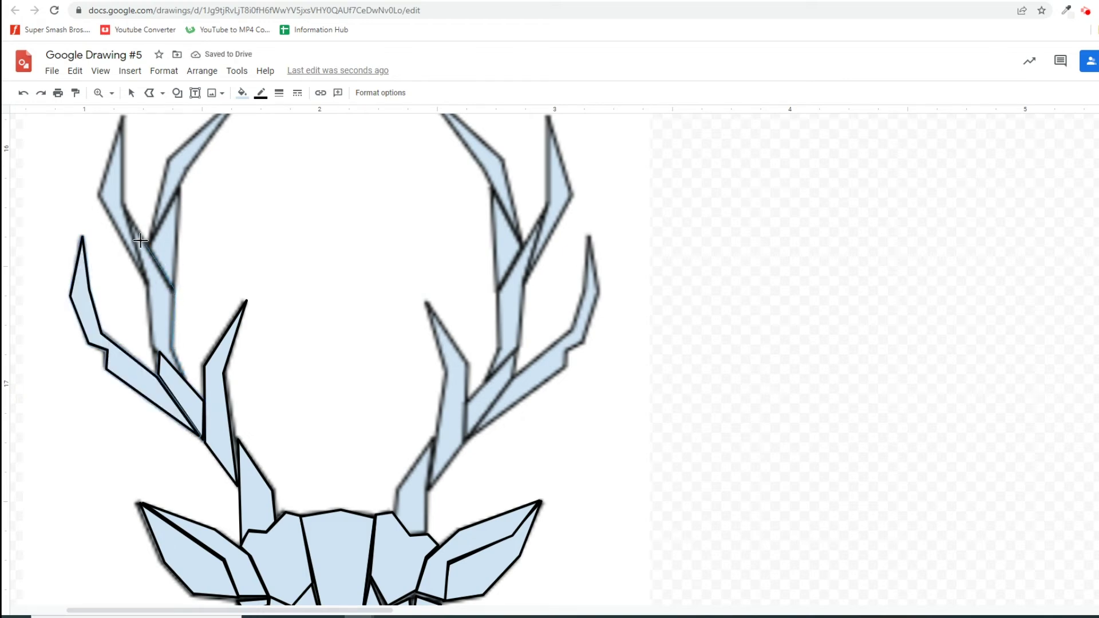
pyautogui.click(125, 208)
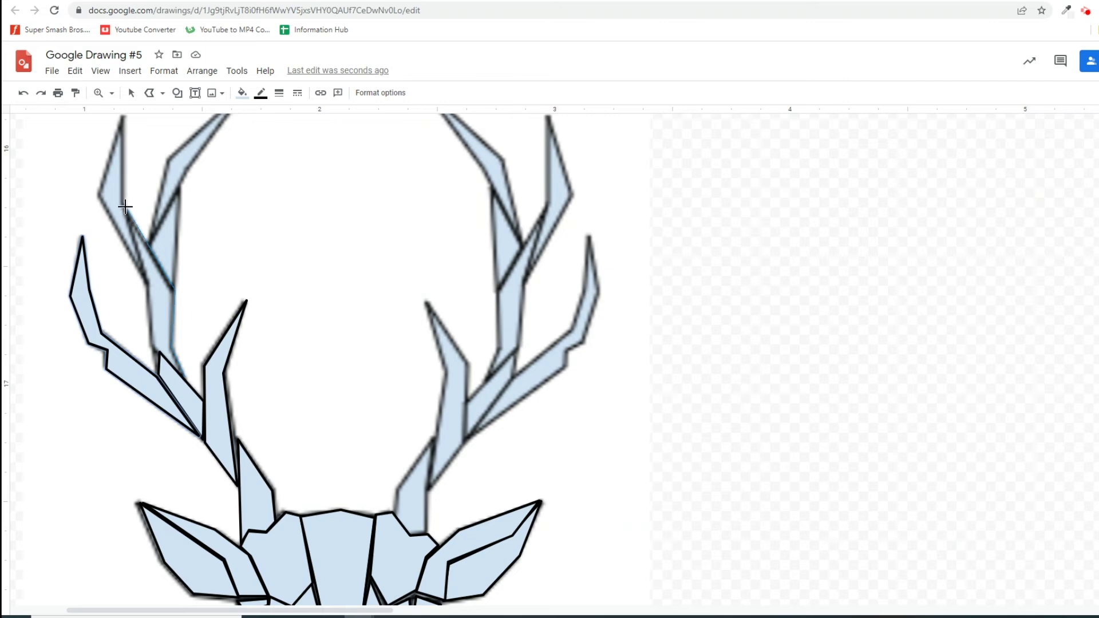
pyautogui.click(146, 278)
pyautogui.click(153, 348)
pyautogui.click(183, 380)
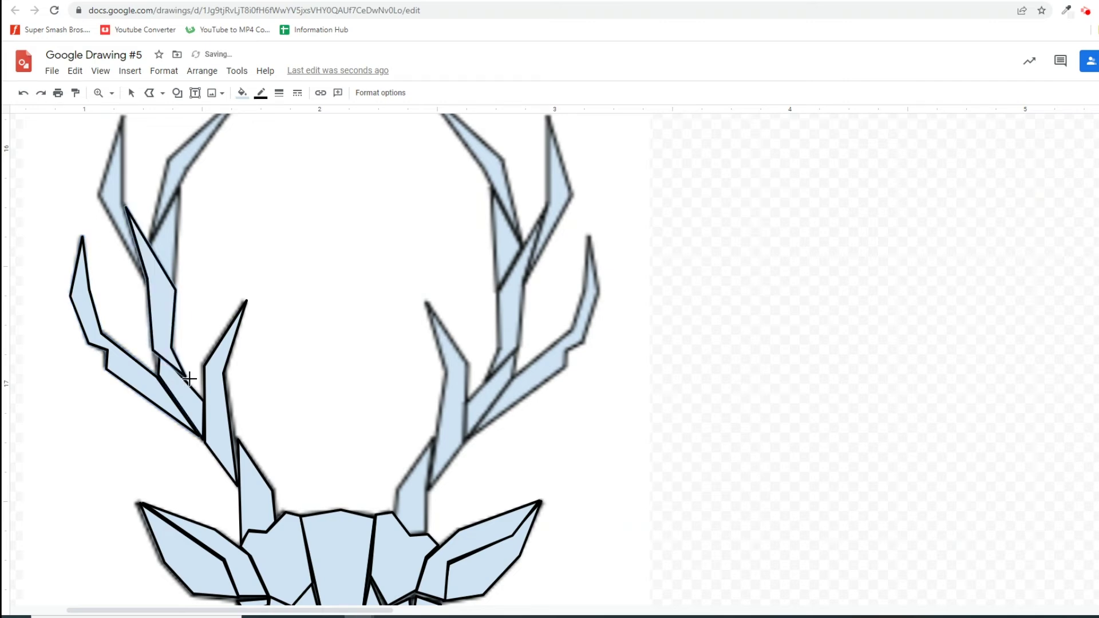
# Trace the triangular facet on the inner side of the left antler's middle beam.
pyautogui.click(174, 281)
pyautogui.click(179, 187)
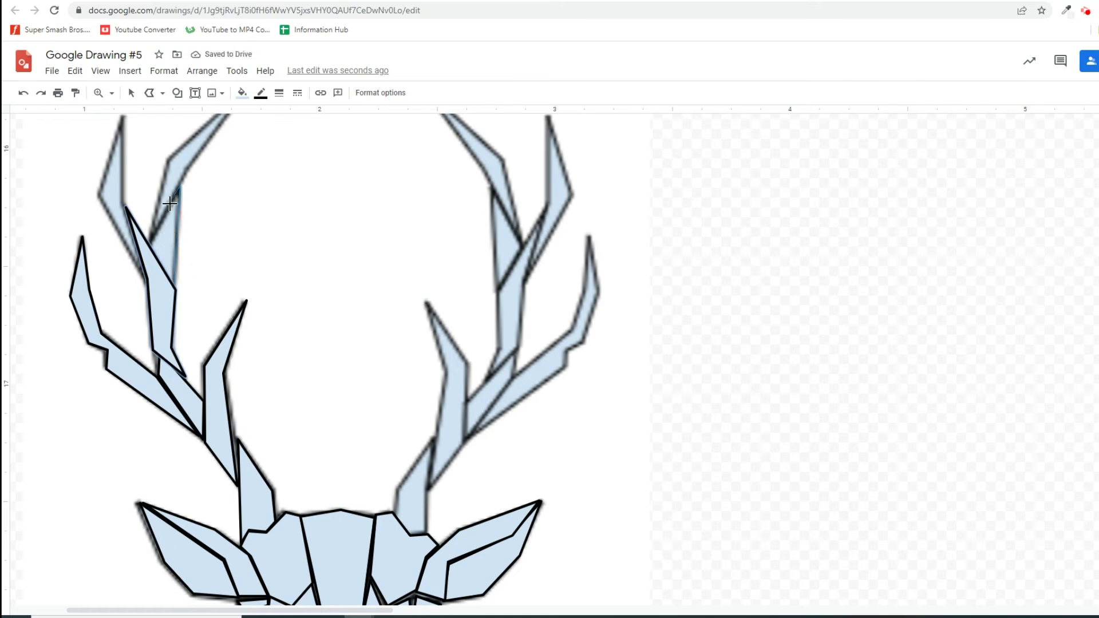
pyautogui.click(148, 241)
pyautogui.click(173, 280)
# Trace the upper inner tine of the left antler, from the triangular facet to its tip and back.
pyautogui.scroll(1, 174, 280)
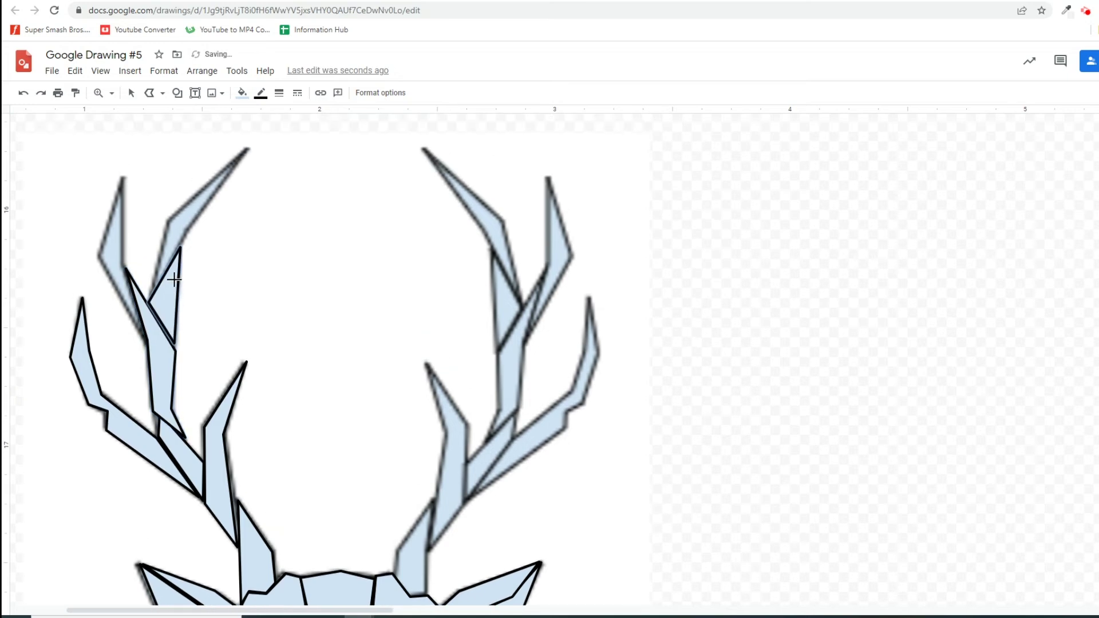
pyautogui.click(147, 299)
pyautogui.click(247, 148)
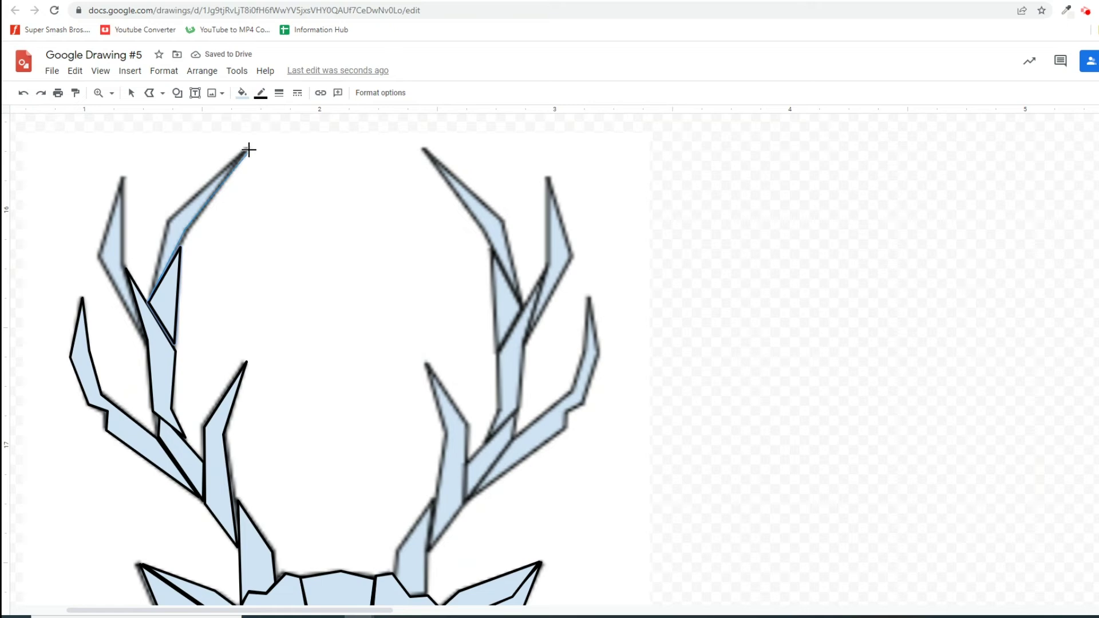
pyautogui.click(167, 220)
pyautogui.click(147, 299)
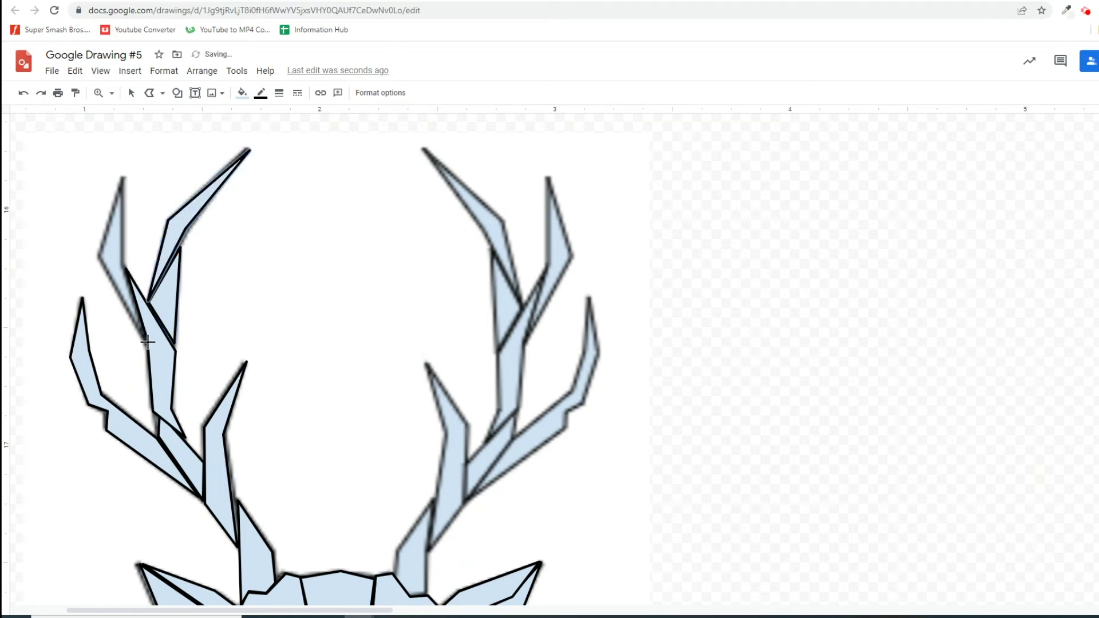
# Trace the upper outer tine of the left antler, from the middle beam to its tip and back.
pyautogui.click(147, 342)
pyautogui.click(99, 255)
pyautogui.click(124, 176)
pyautogui.click(122, 266)
pyautogui.click(147, 340)
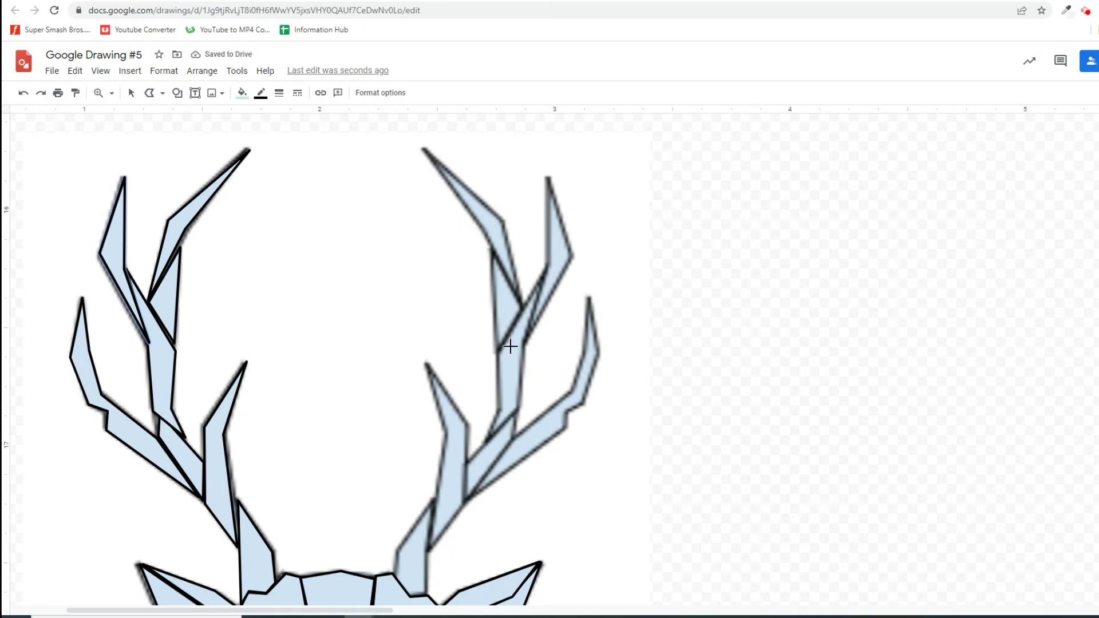
# Draw a small trapezoid for the nose near the lower end of the muzzle and fill it black.
pyautogui.scroll(-5, 385, 368)
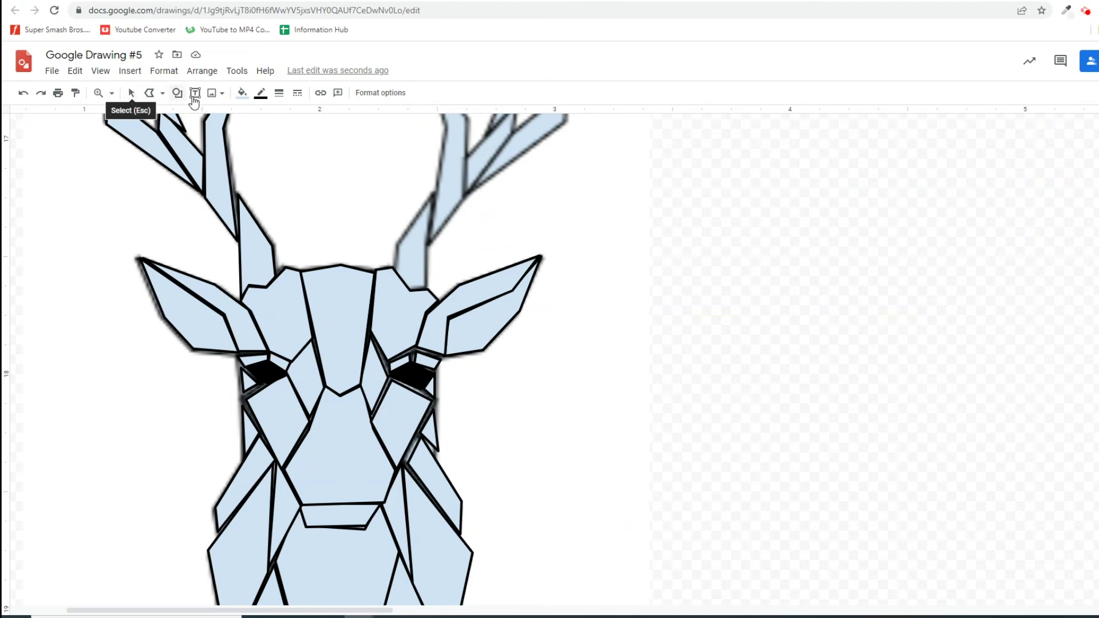
pyautogui.click(181, 100)
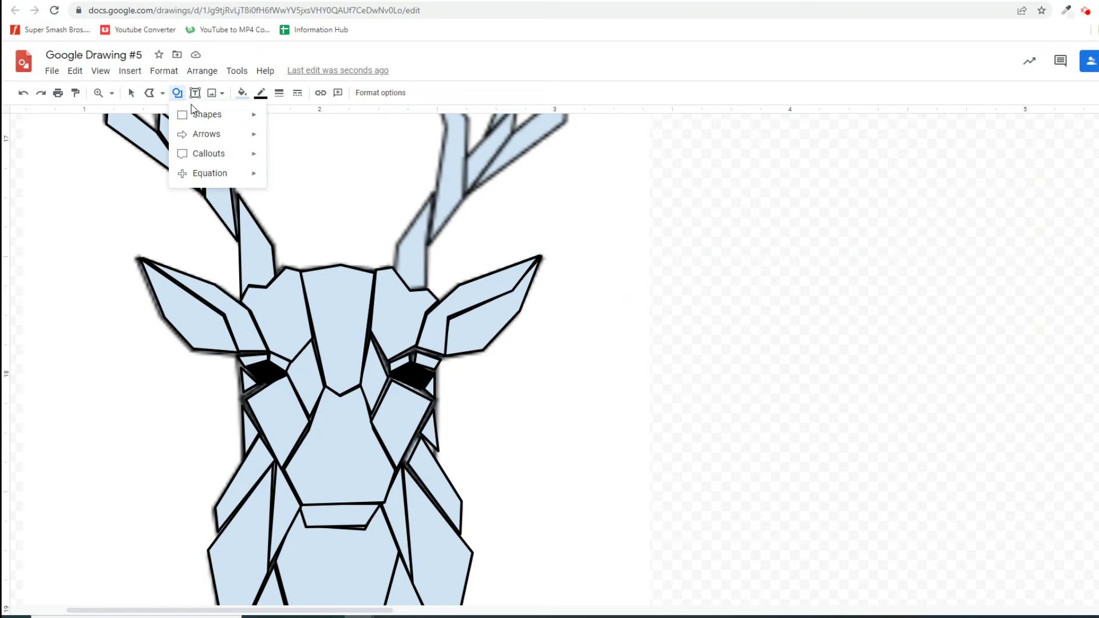
pyautogui.moveTo(202, 117)
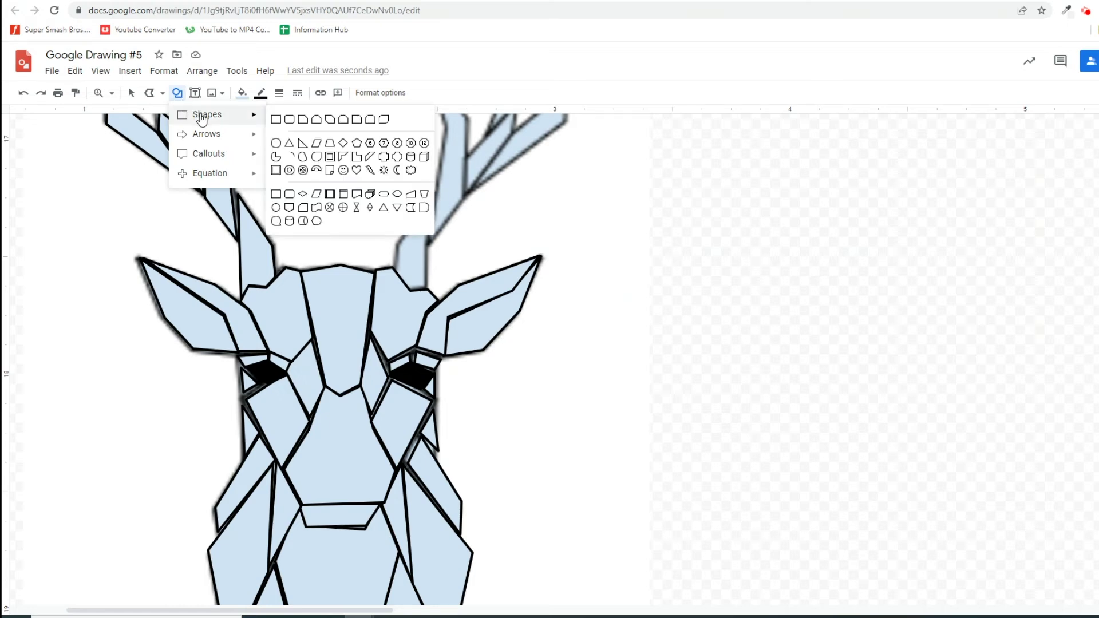
pyautogui.click(331, 144)
pyautogui.moveTo(325, 466); pyautogui.dragTo(358, 477)
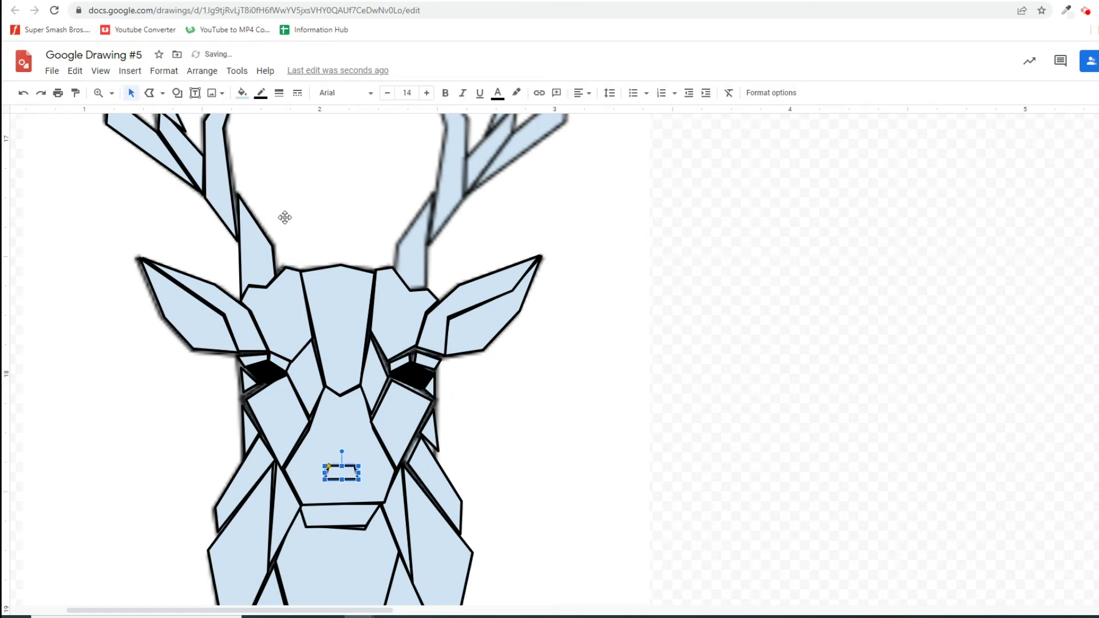
pyautogui.click(242, 92)
pyautogui.click(247, 179)
pyautogui.click(725, 430)
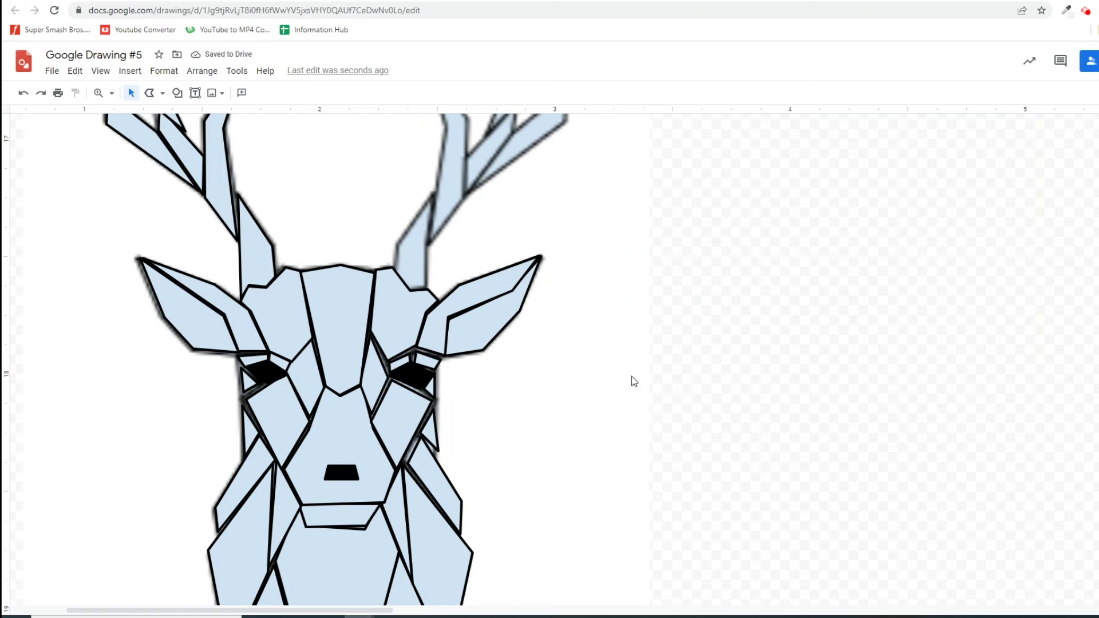
# Edit the points of the left antler's upper inner tine, moving its inner bend slightly outward to widen the tine.
pyautogui.scroll(5, 565, 360)
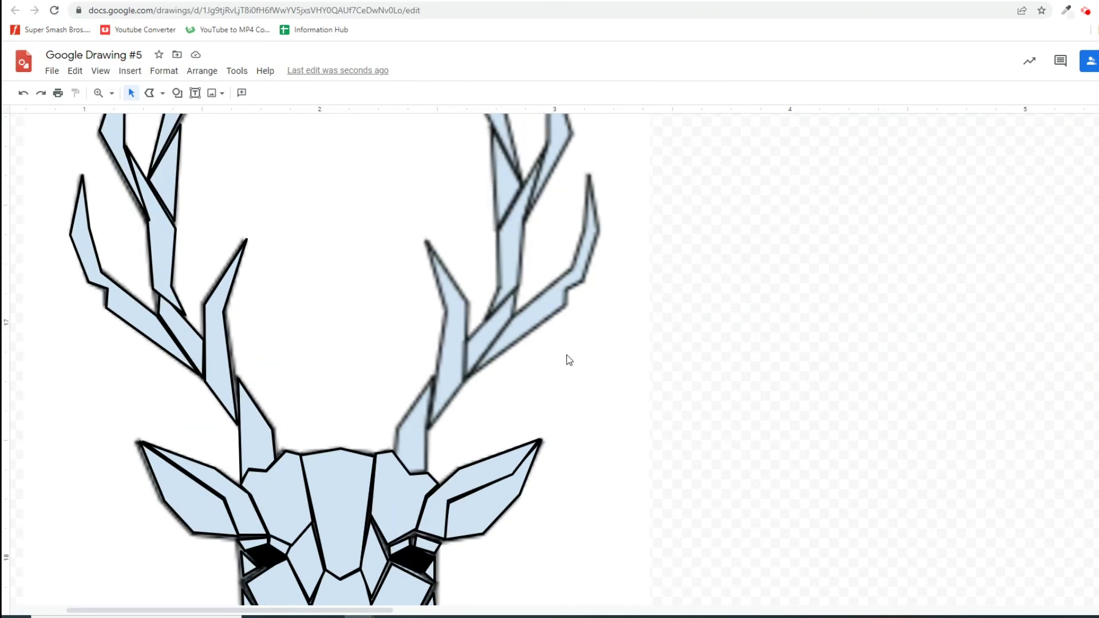
pyautogui.scroll(1, 569, 359)
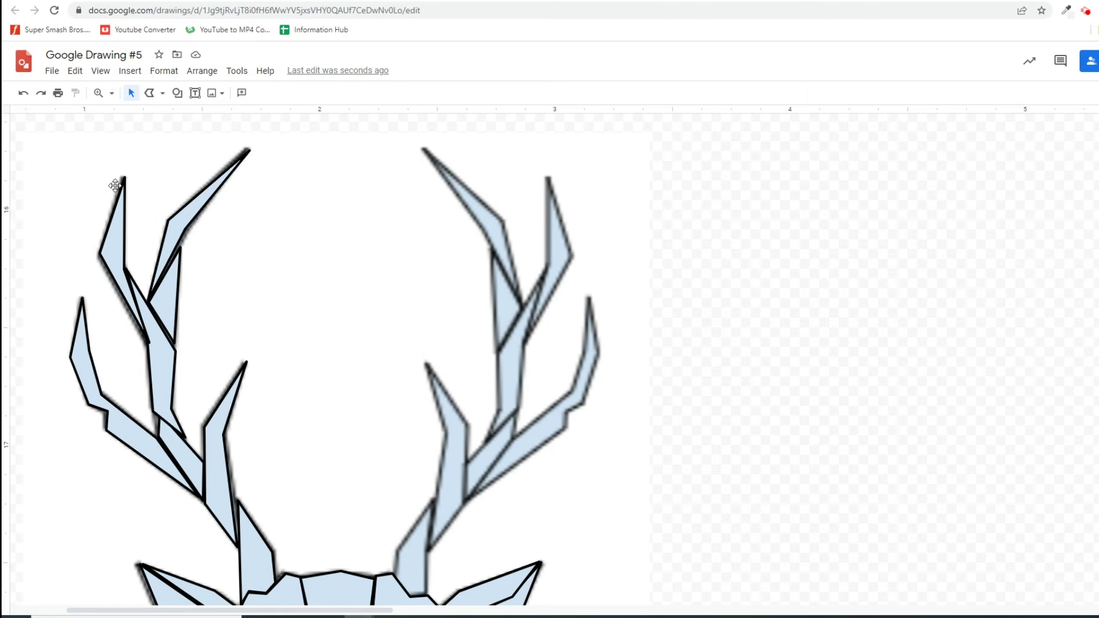
pyautogui.click(179, 229)
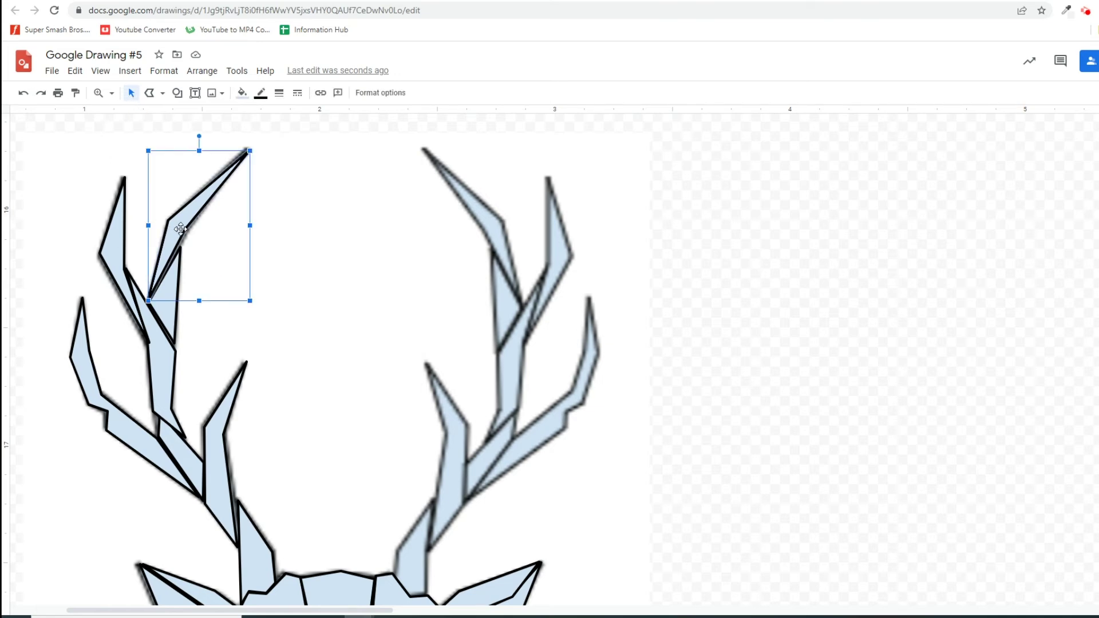
pyautogui.rightClick(181, 231)
pyautogui.click(279, 352)
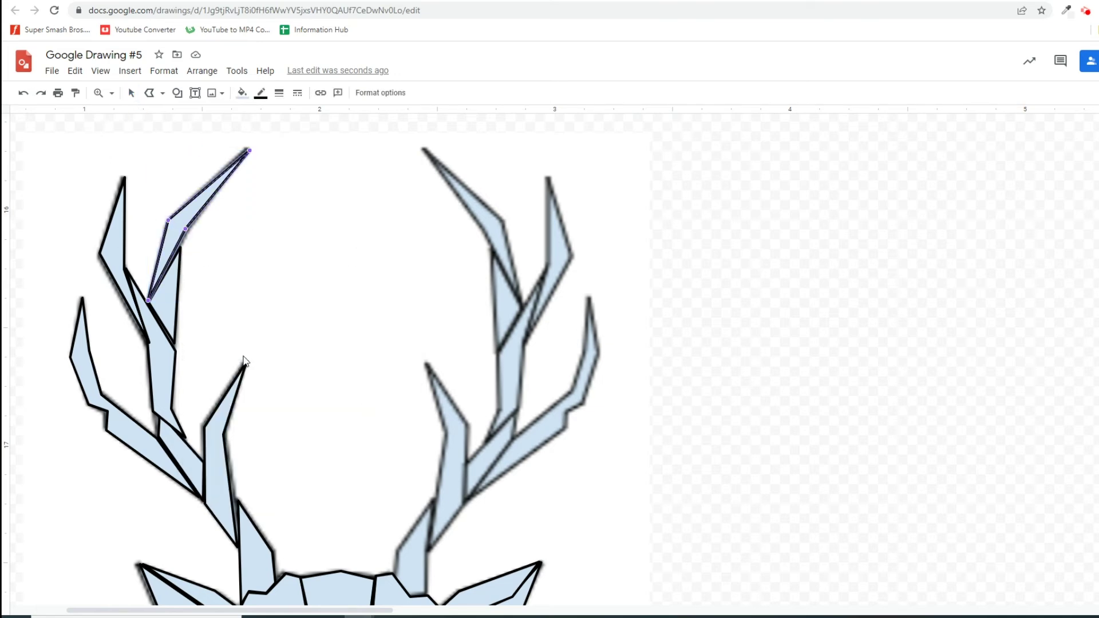
pyautogui.moveTo(189, 228); pyautogui.dragTo(193, 229)
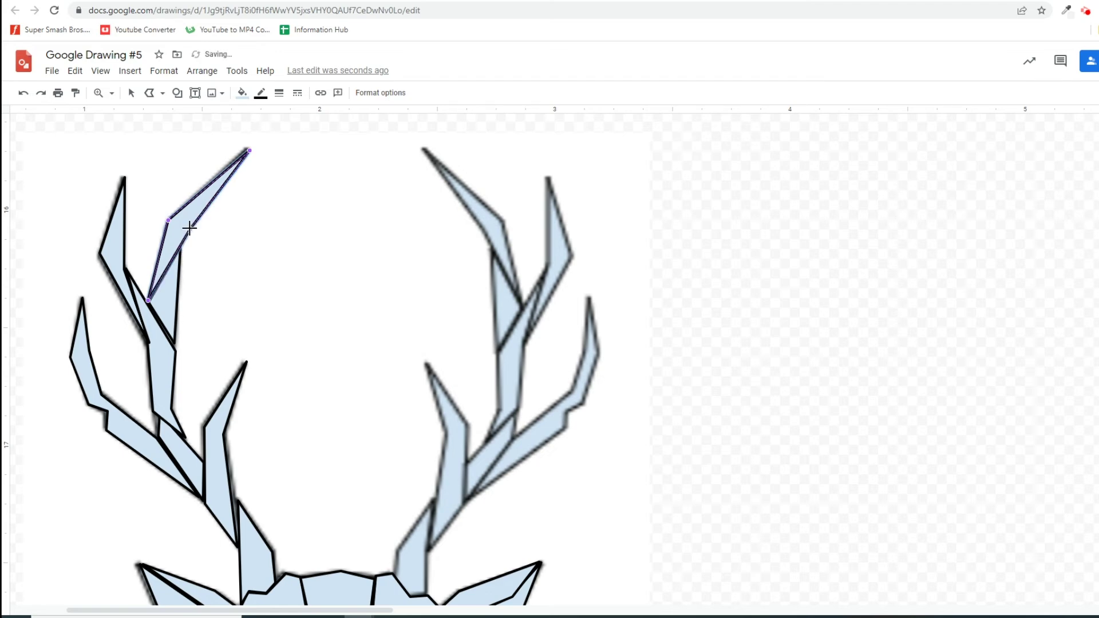
pyautogui.click(166, 312)
# Edit the points of the left antler's triangular facet so its lower and outer corners meet the middle beam.
pyautogui.click(170, 314)
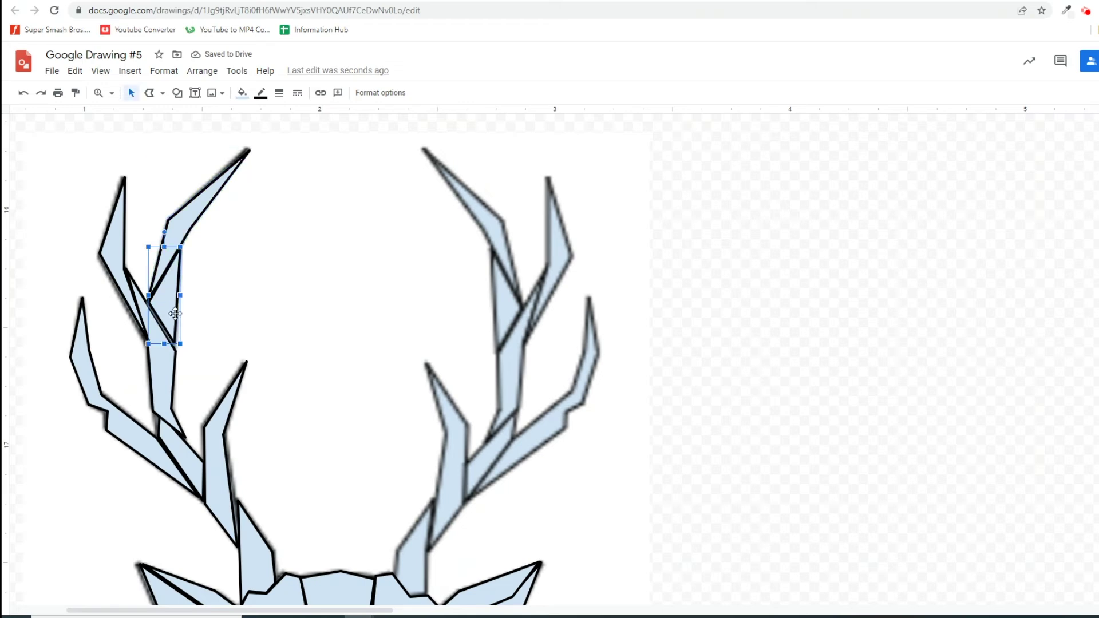
pyautogui.rightClick(175, 314)
pyautogui.click(207, 434)
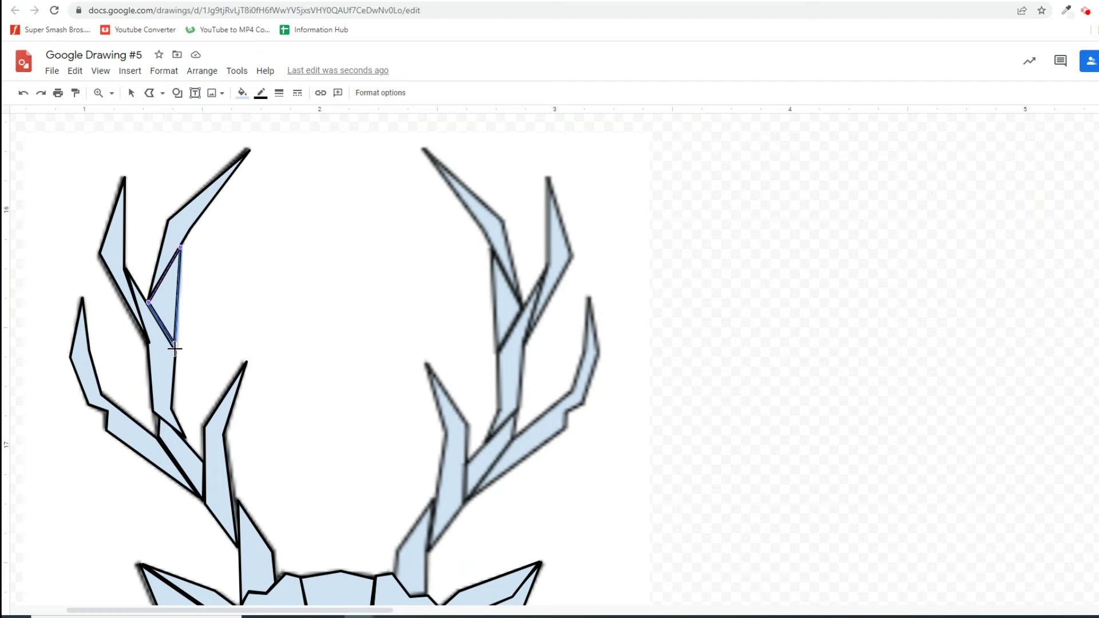
pyautogui.moveTo(175, 348); pyautogui.dragTo(176, 348)
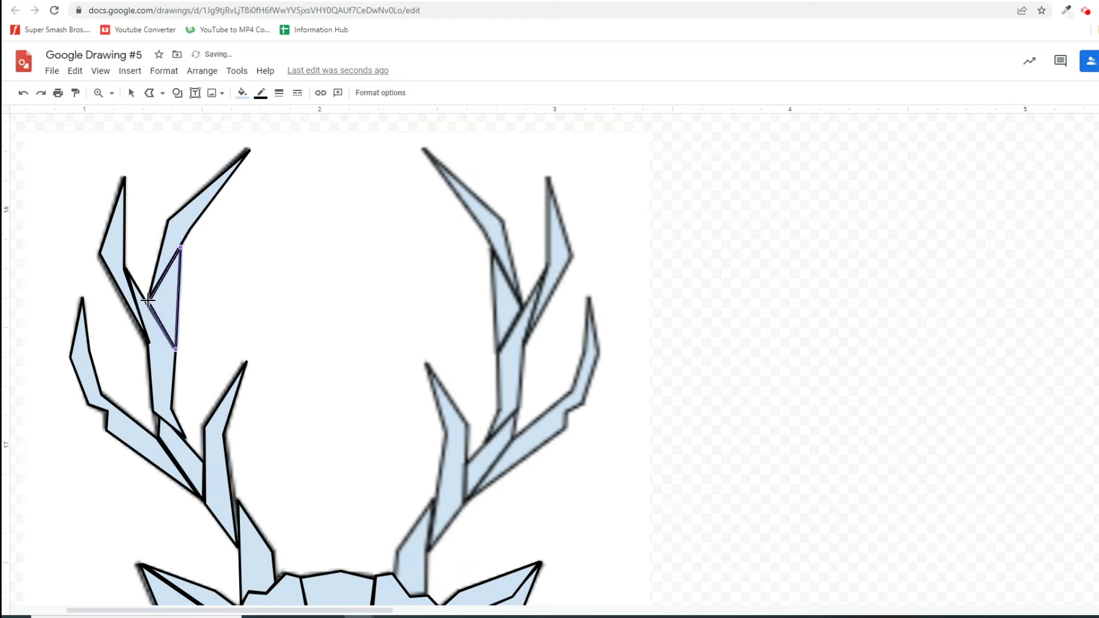
pyautogui.moveTo(147, 299); pyautogui.dragTo(147, 301)
pyautogui.click(160, 373)
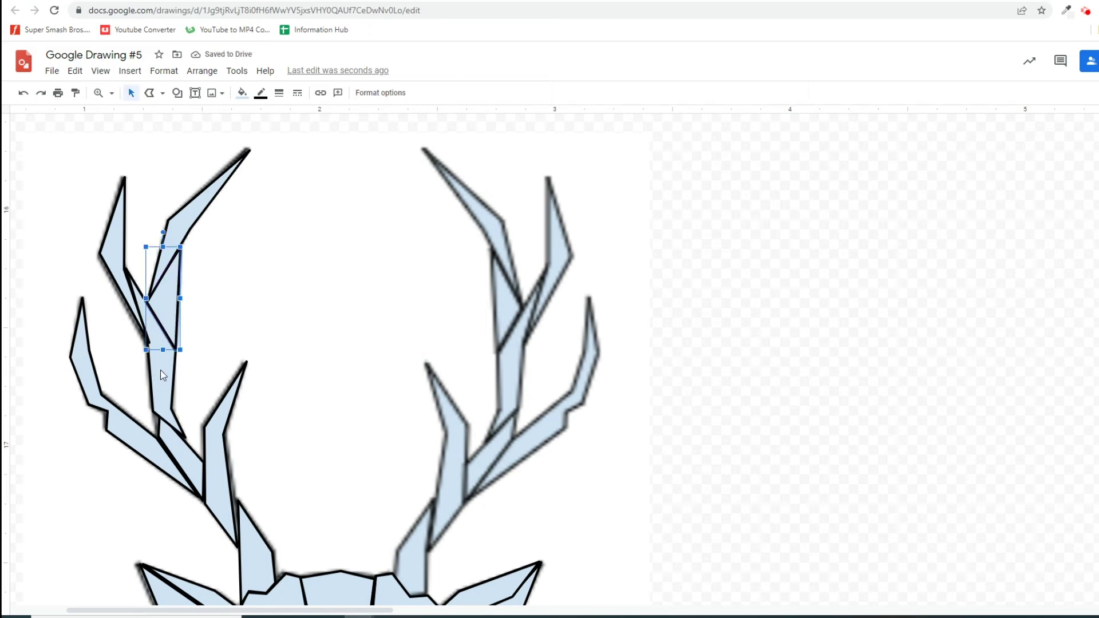
# Edit the points of the left antler's middle beam, extending its lowest corner slightly and moving its upper outer bend inward.
pyautogui.click(159, 378)
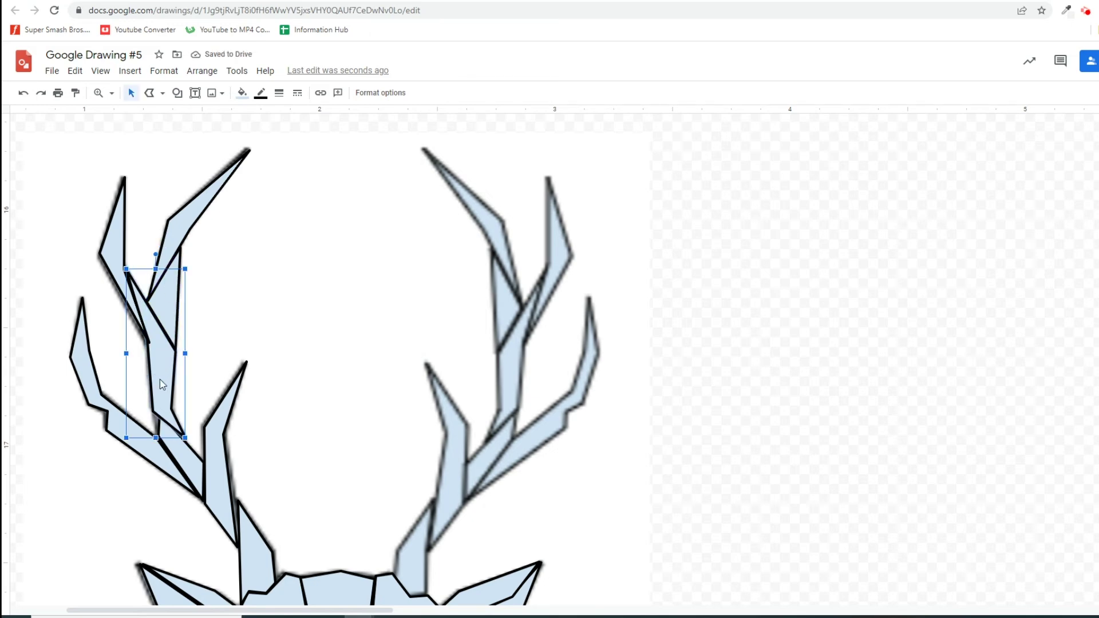
pyautogui.rightClick(160, 379)
pyautogui.moveTo(202, 299)
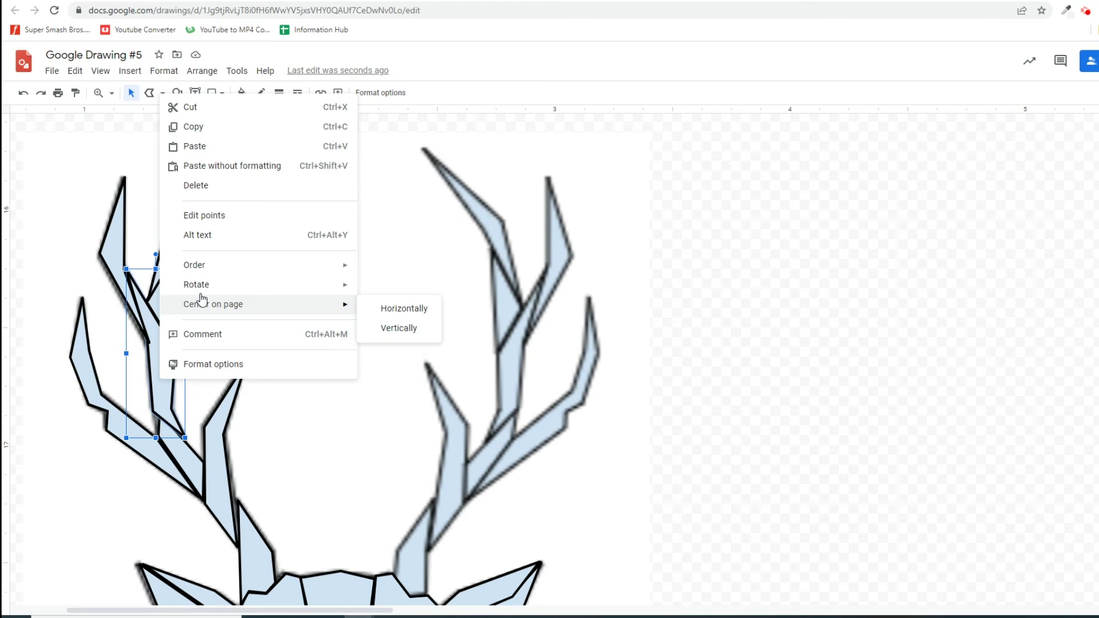
pyautogui.click(205, 215)
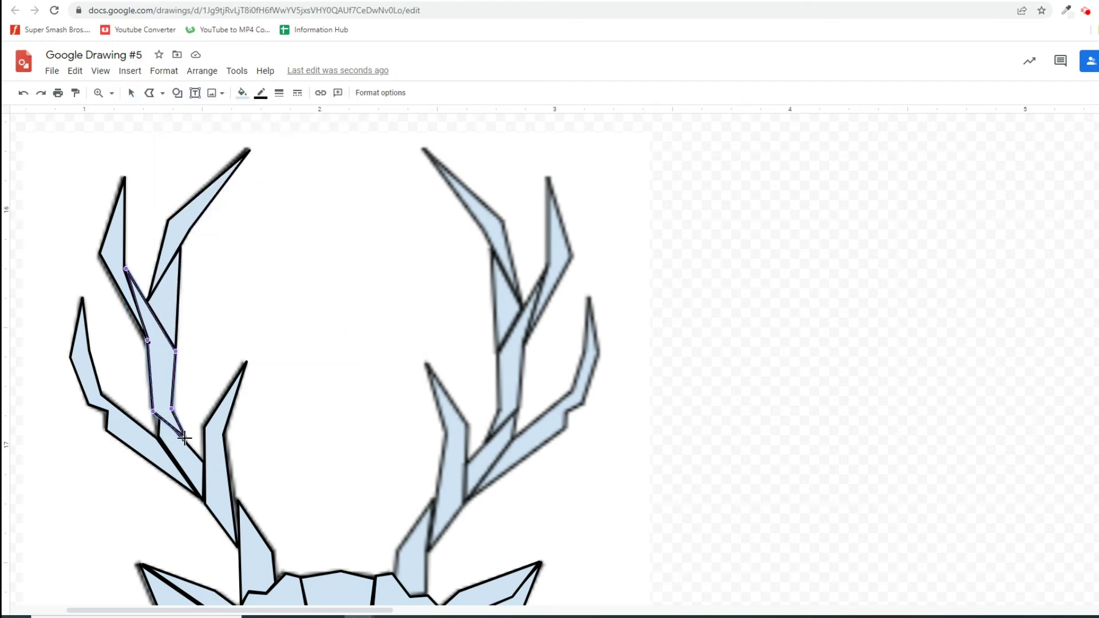
pyautogui.moveTo(184, 441); pyautogui.dragTo(186, 443)
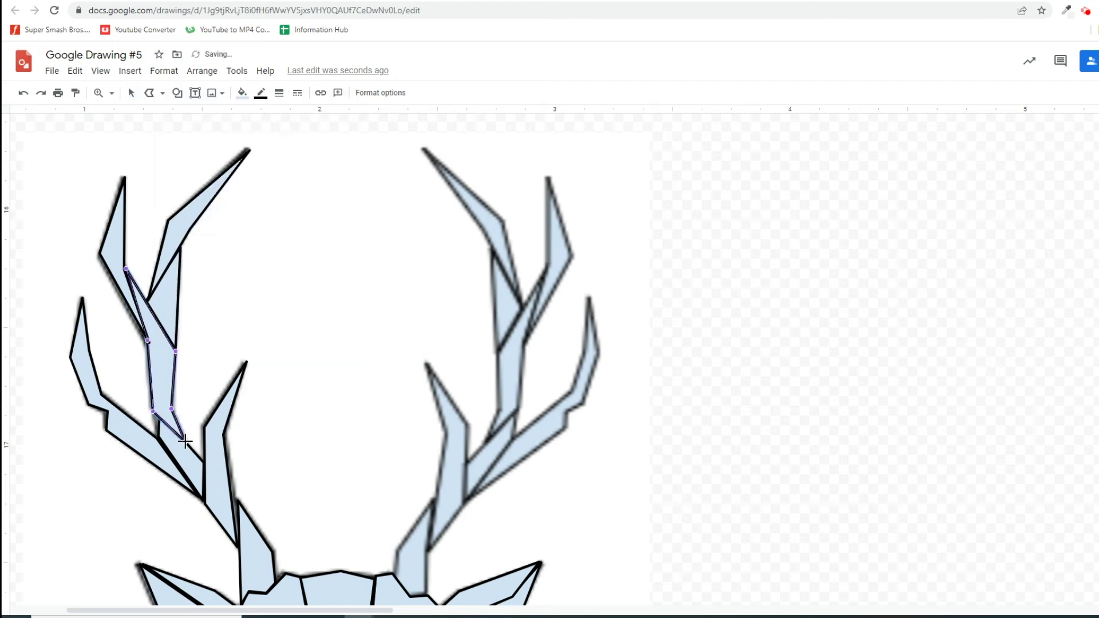
pyautogui.click(175, 350)
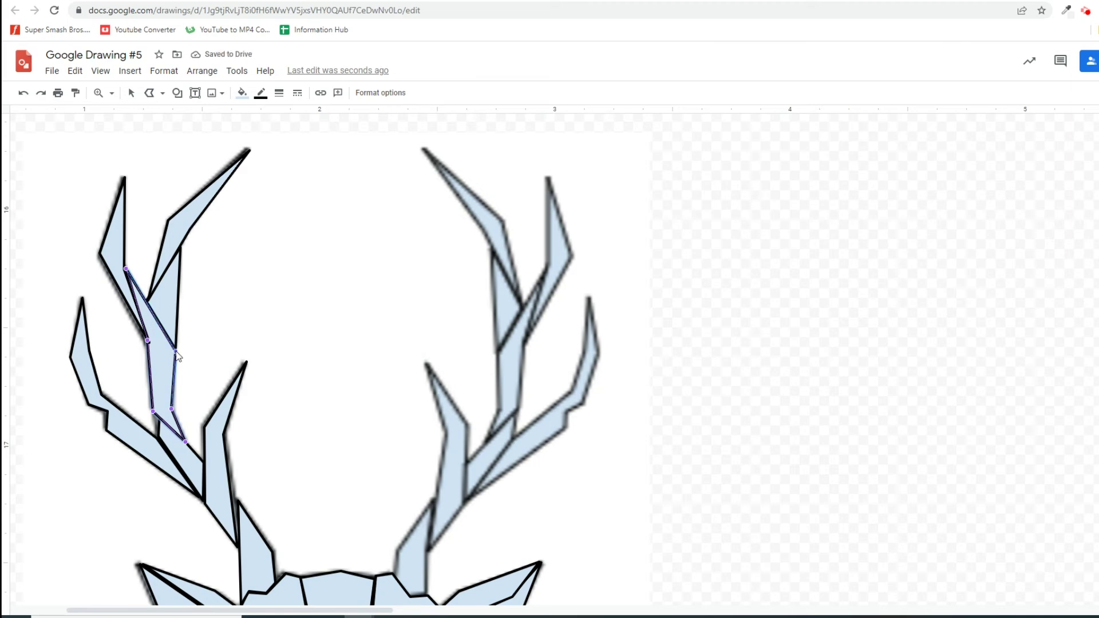
pyautogui.click(147, 343)
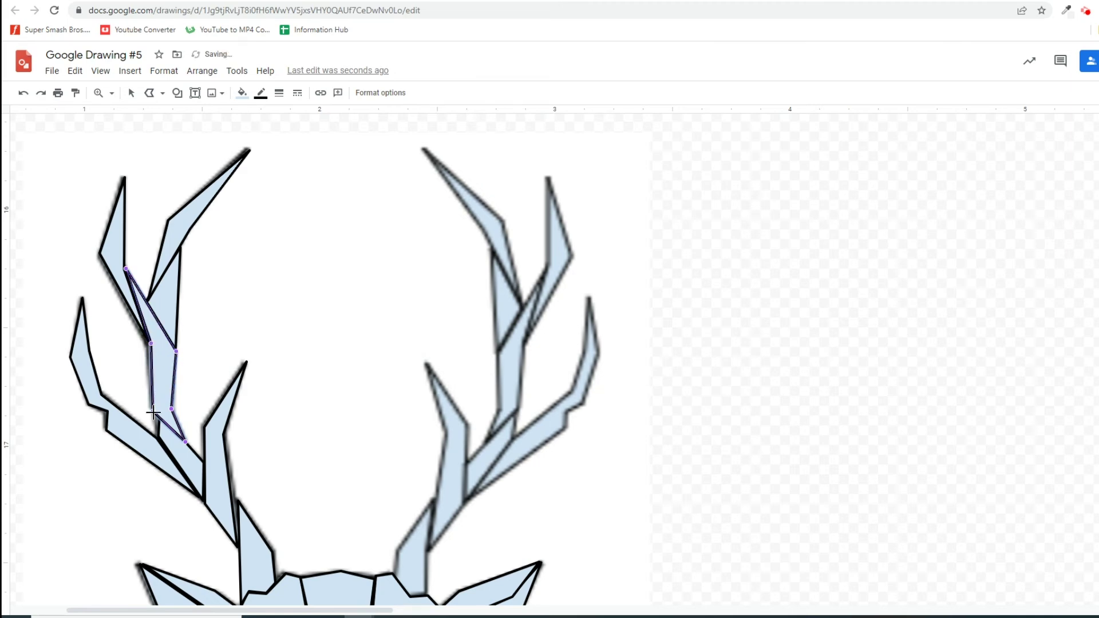
pyautogui.press('Escape')
# Edit the points of the small facet below the left antler's middle beam, nudging its lower outer corner outward.
pyautogui.rightClick(191, 469)
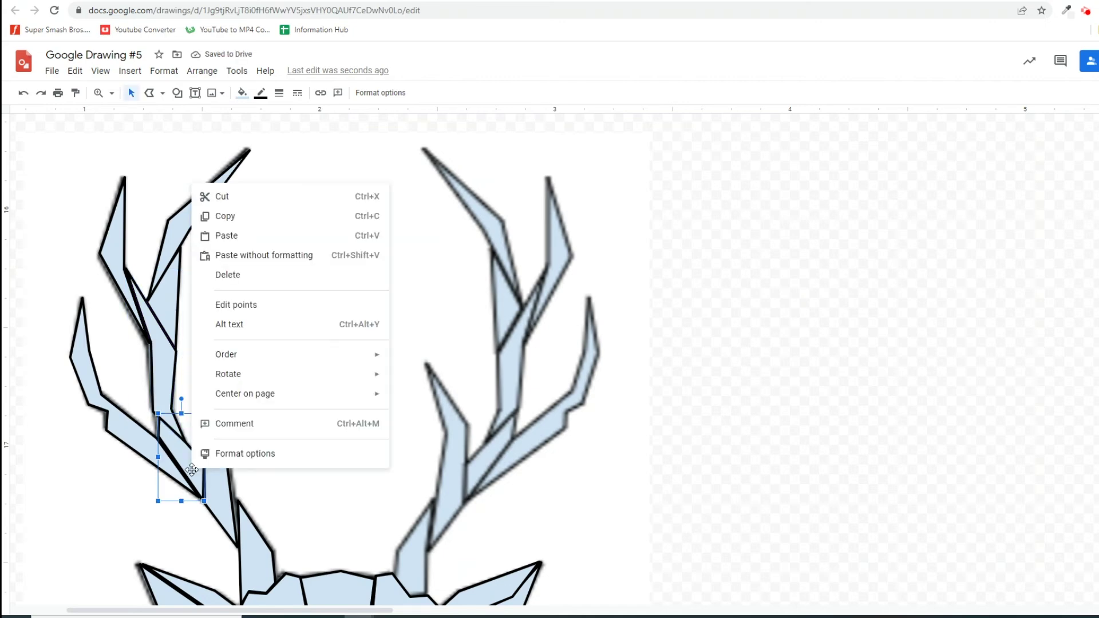
pyautogui.click(236, 305)
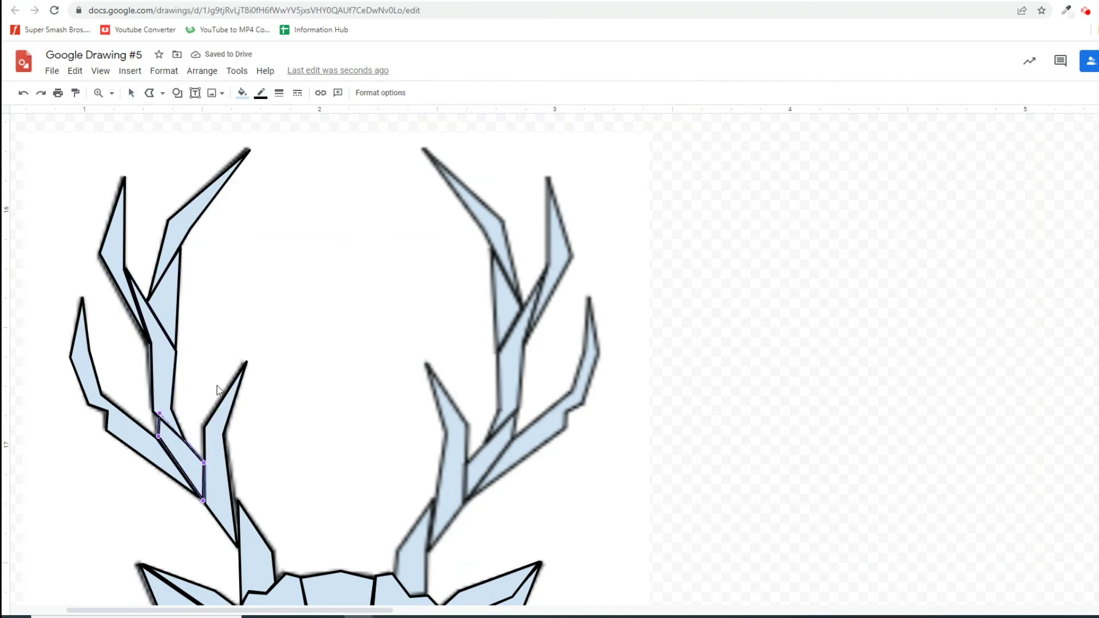
pyautogui.click(156, 437)
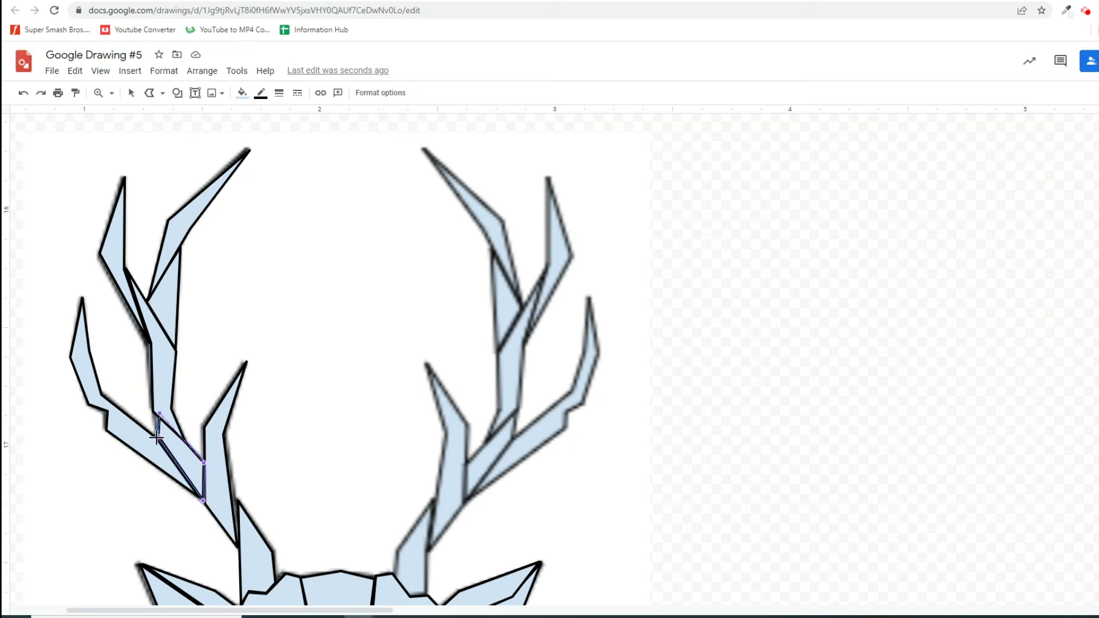
pyautogui.click(204, 462)
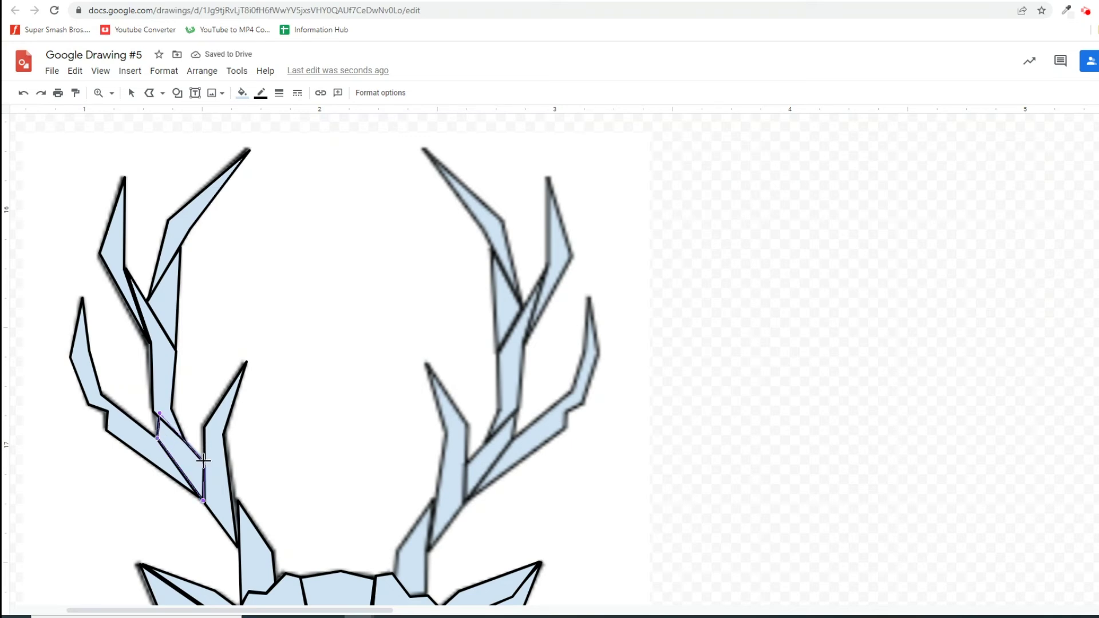
pyautogui.doubleClick(201, 500)
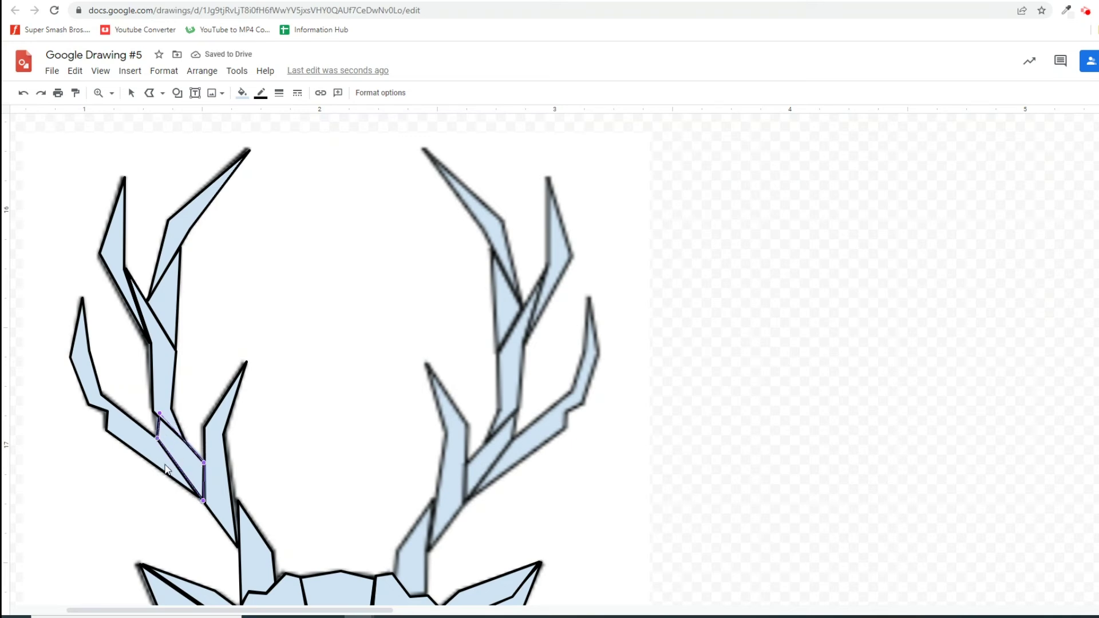
# Edit the points of the left antler's lower inner tine, moving its inner bend toward the head's centre and its tip slightly outward.
pyautogui.click(214, 454)
pyautogui.rightClick(215, 454)
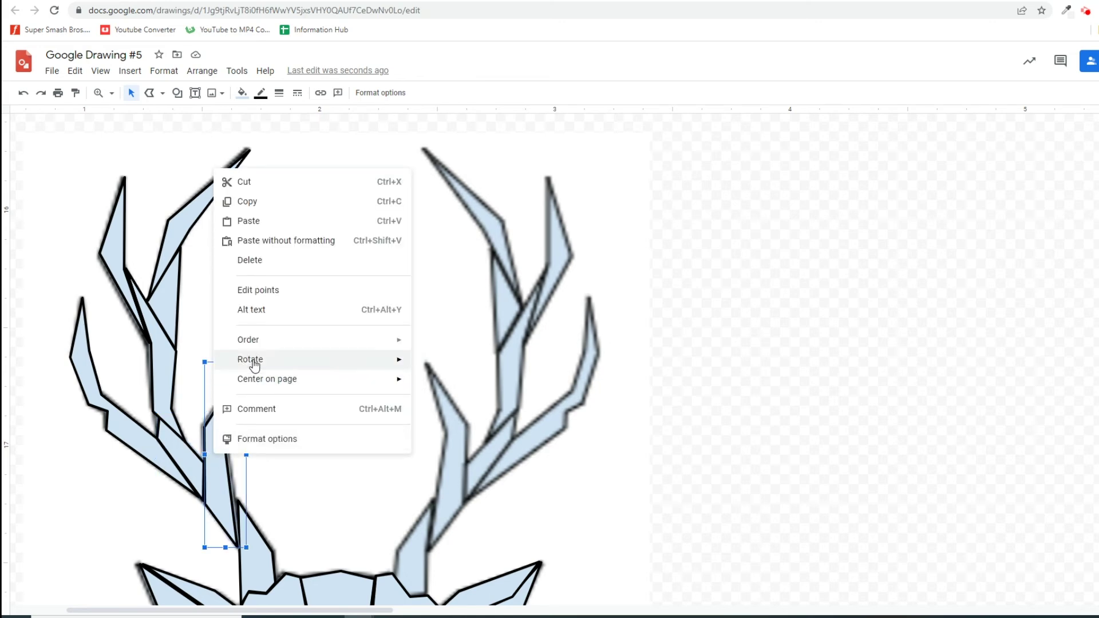
pyautogui.click(252, 290)
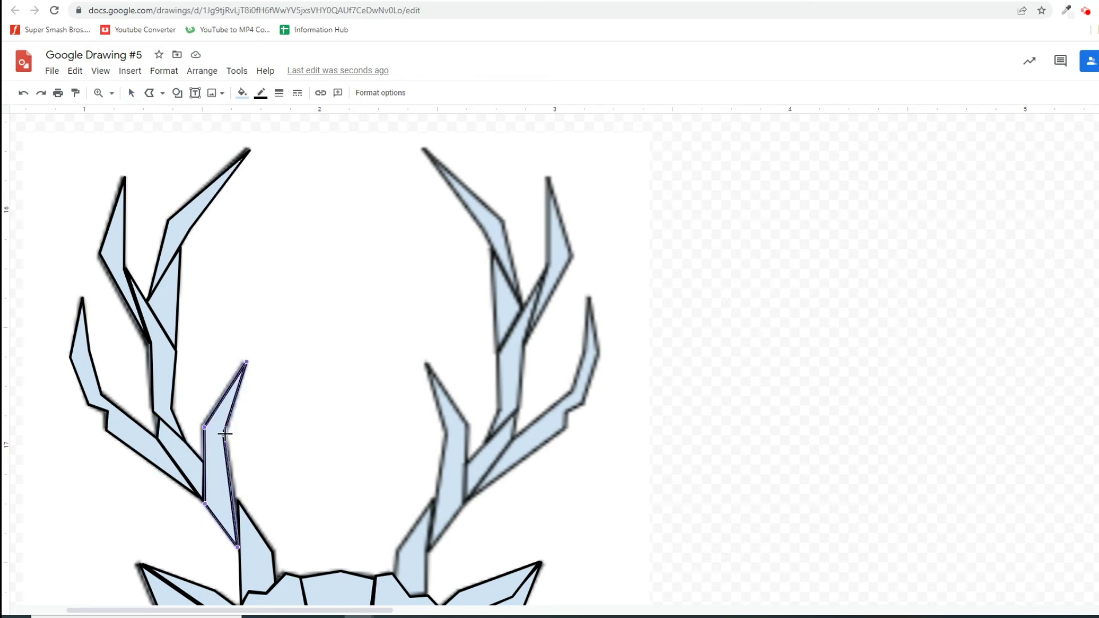
pyautogui.moveTo(224, 435); pyautogui.dragTo(230, 439)
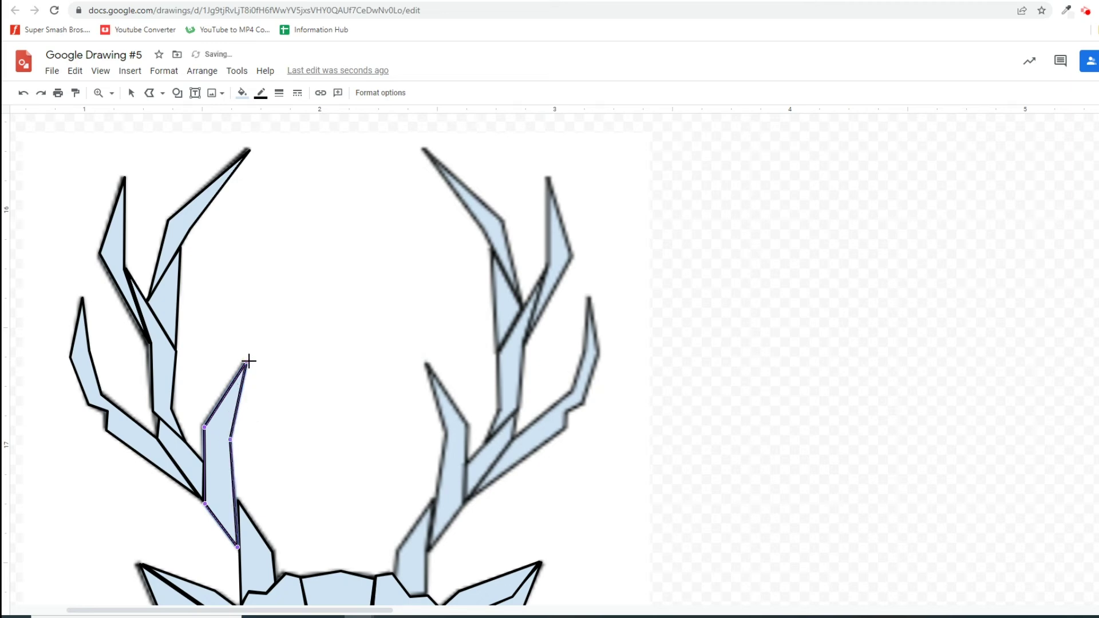
pyautogui.moveTo(249, 361); pyautogui.dragTo(245, 362)
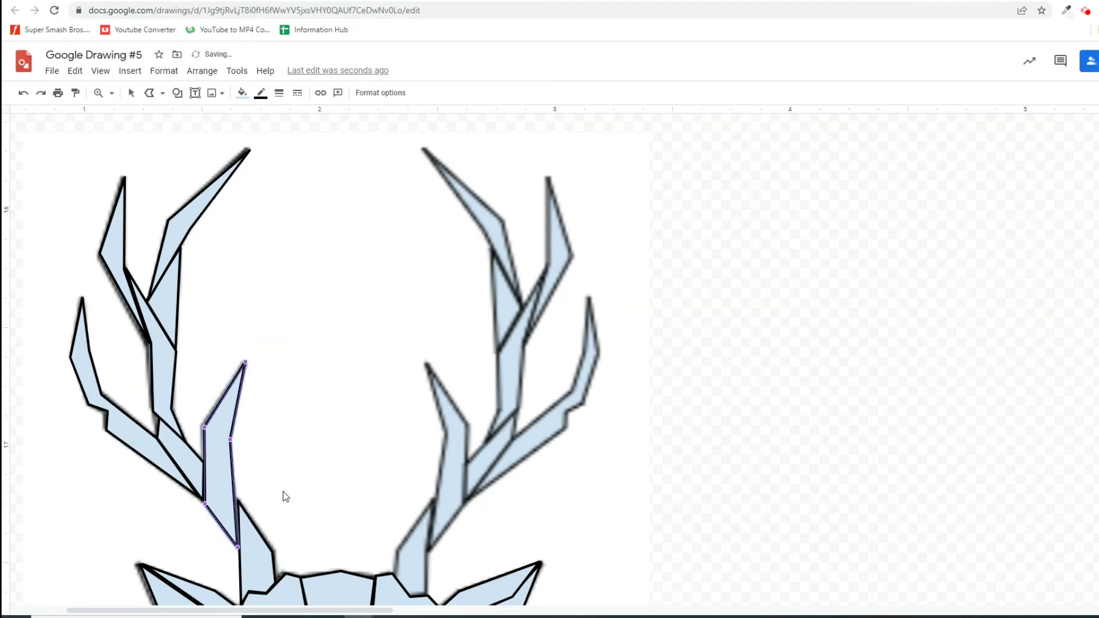
# Edit the points of the left antler's base facet, moving its top corner outward to meet the lower inner tine.
pyautogui.click(253, 561)
pyautogui.click(253, 562)
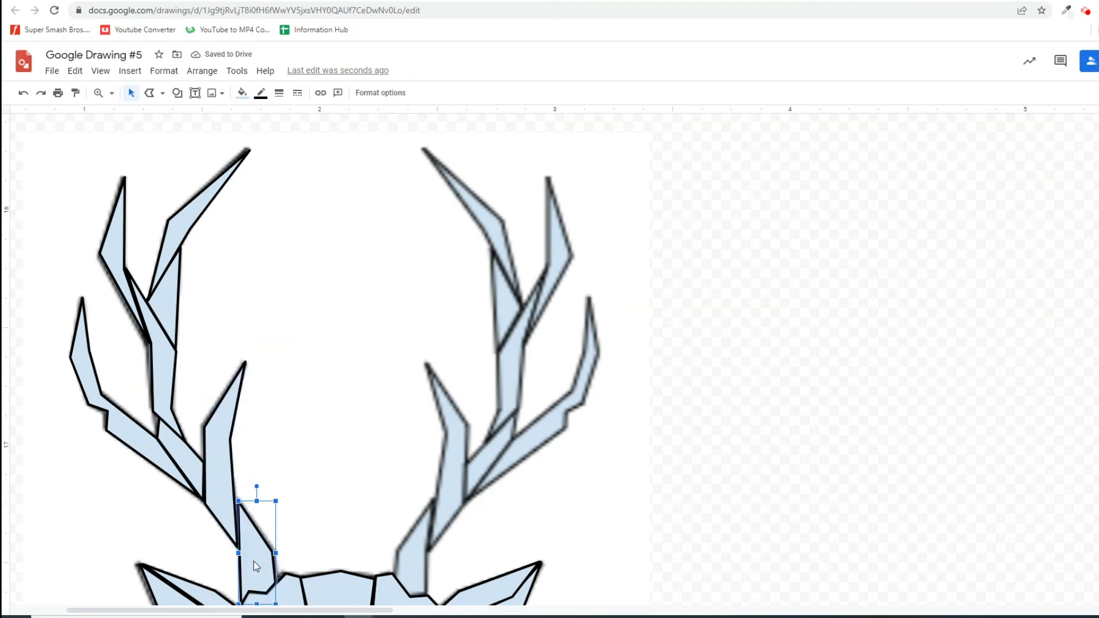
pyautogui.rightClick(253, 561)
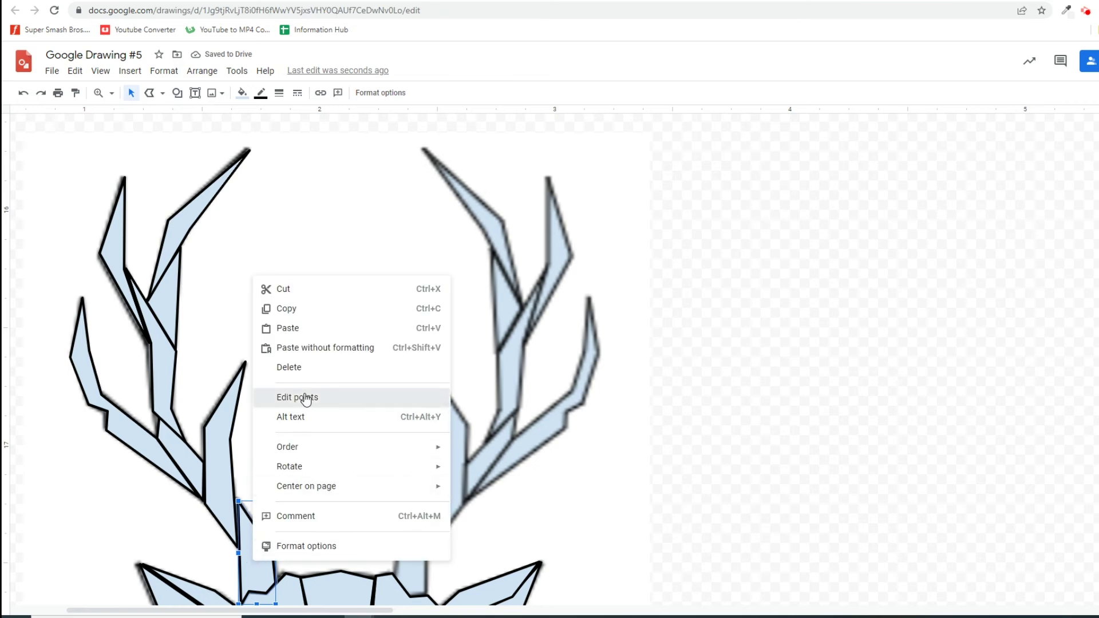
pyautogui.click(280, 393)
pyautogui.scroll(-4, 280, 504)
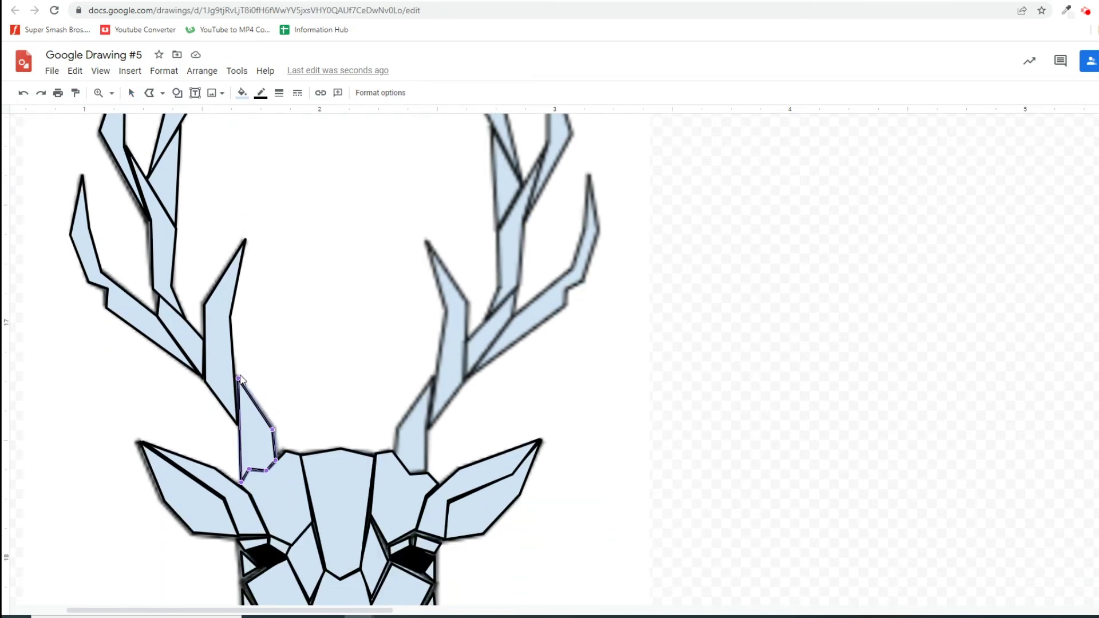
pyautogui.moveTo(238, 377); pyautogui.dragTo(235, 378)
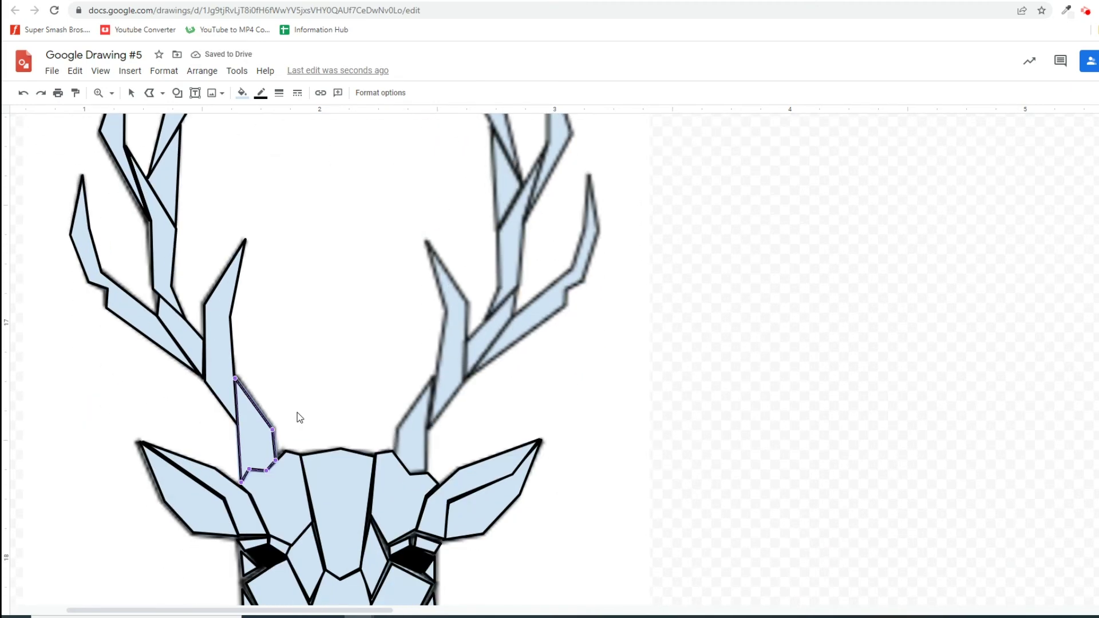
pyautogui.scroll(3, 296, 411)
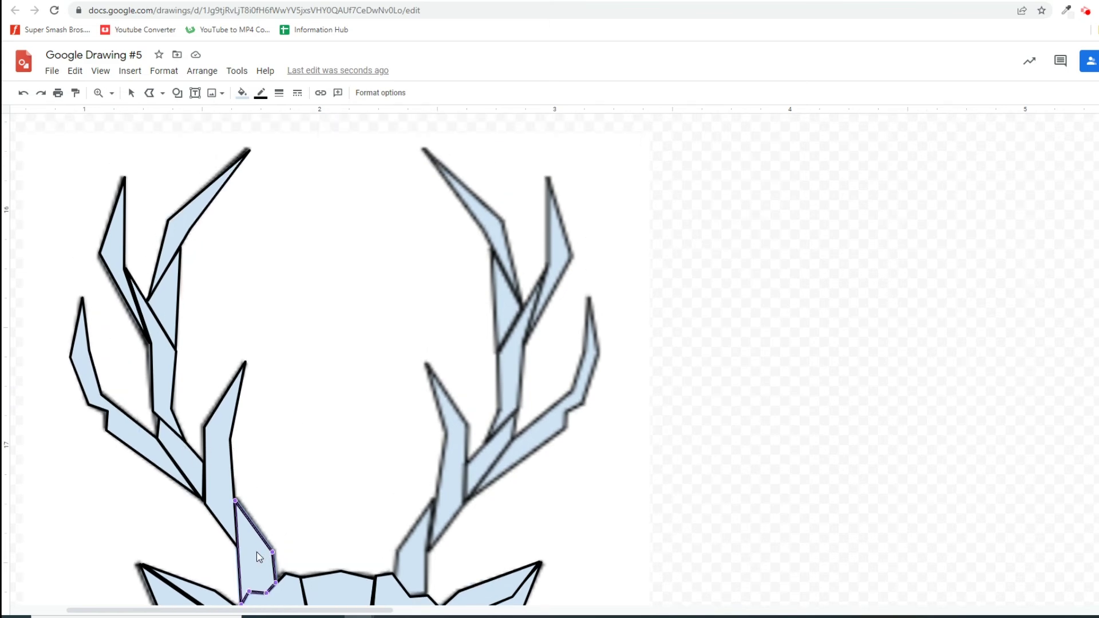
pyautogui.press('Escape')
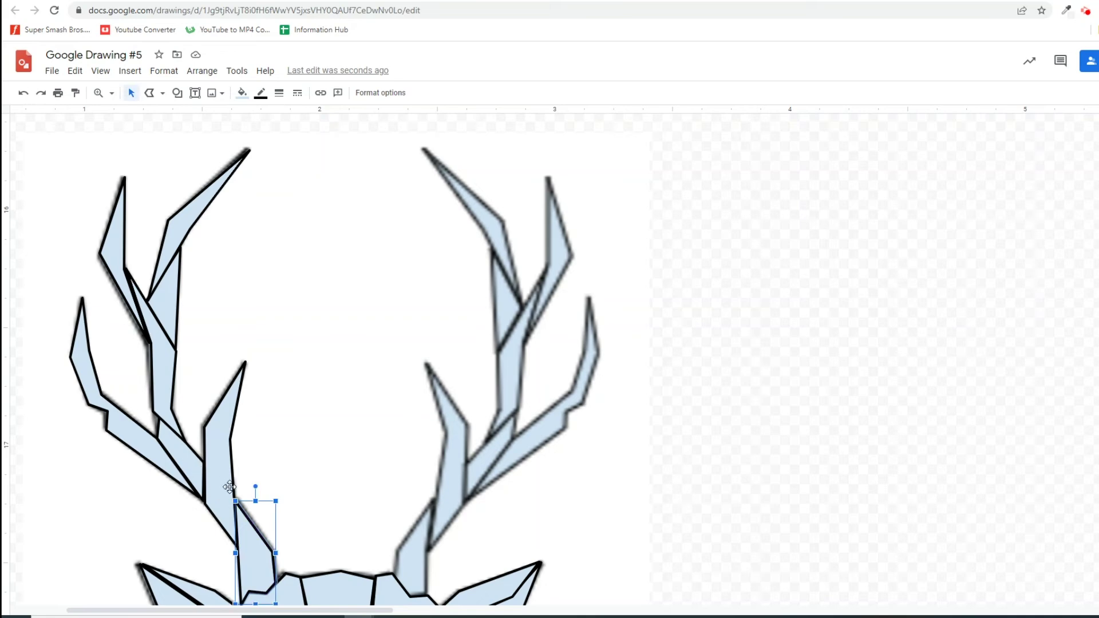
# Select all the facets of the left antler and group them into one object.
pyautogui.click(228, 488)
pyautogui.click(187, 461)
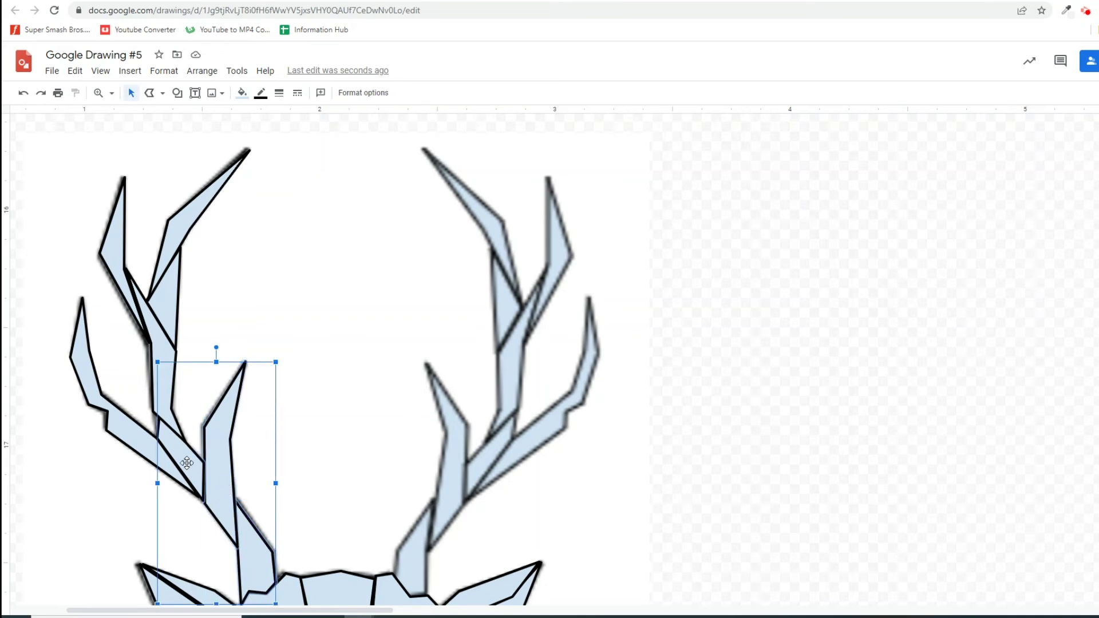
pyautogui.click(154, 457)
pyautogui.click(160, 369)
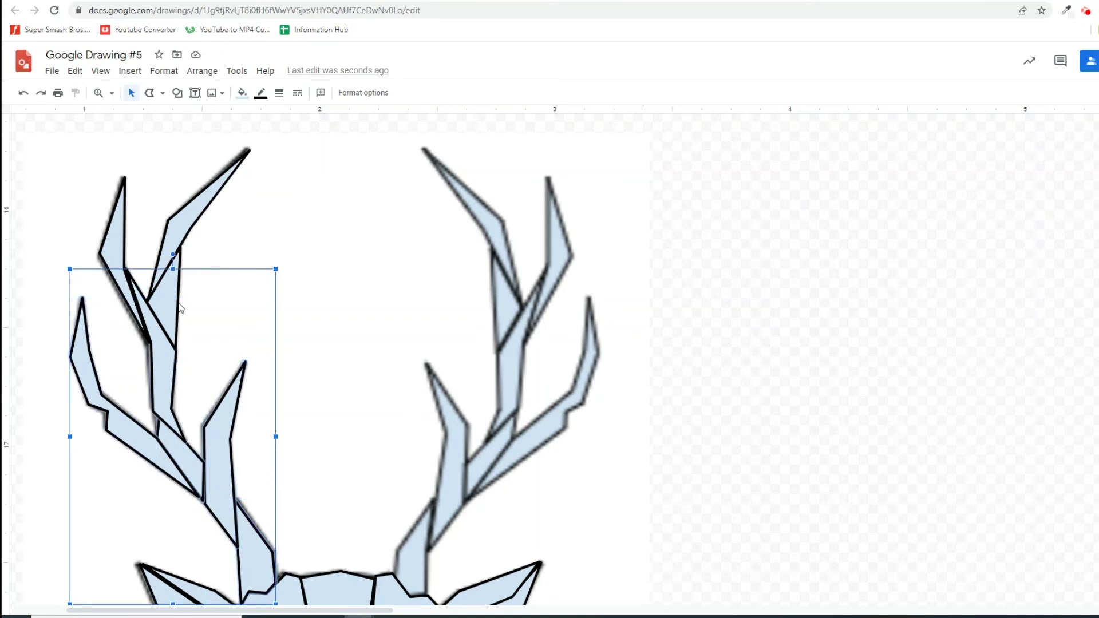
pyautogui.click(175, 281)
pyautogui.click(186, 224)
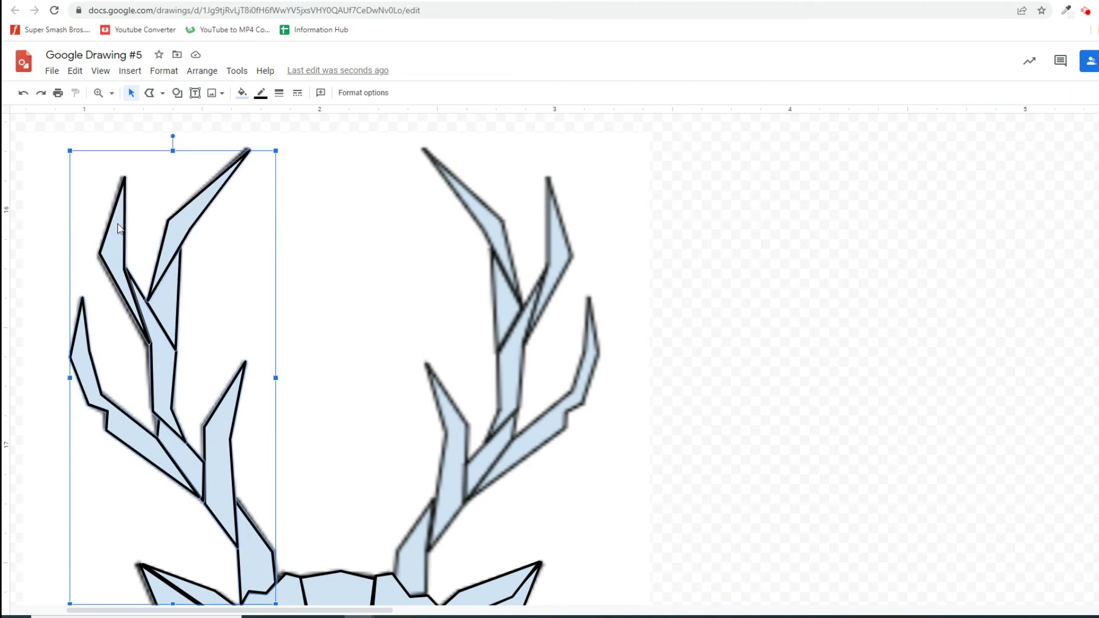
pyautogui.rightClick(161, 332)
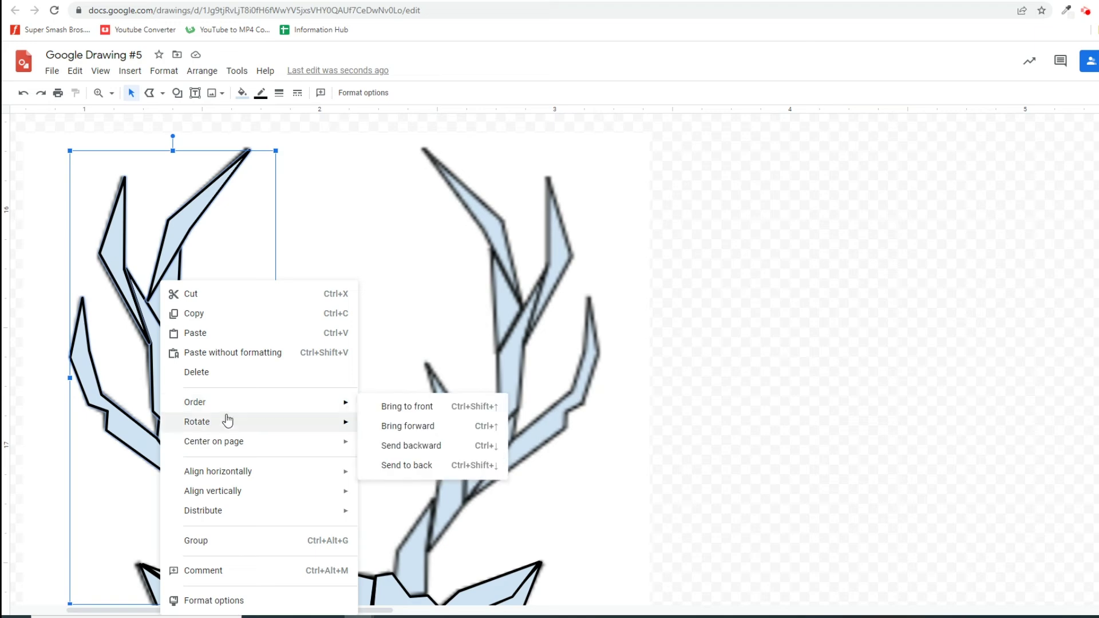
pyautogui.click(228, 540)
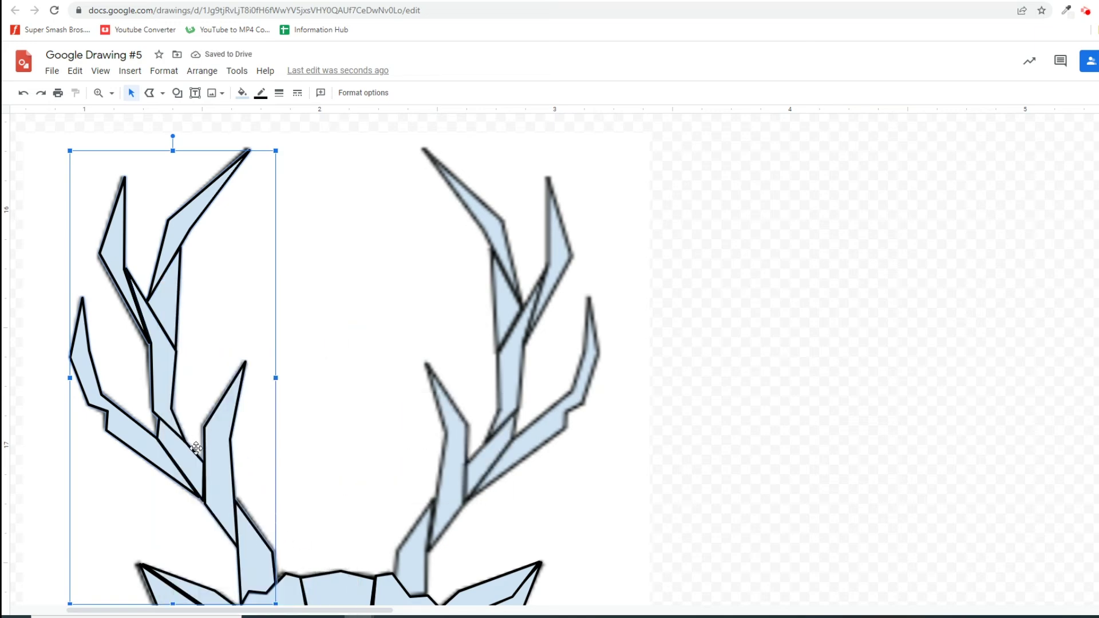
# Duplicate the left antler group over the right antler and flip the copy horizontally.
pyautogui.hotkey('ctrl', 'd')
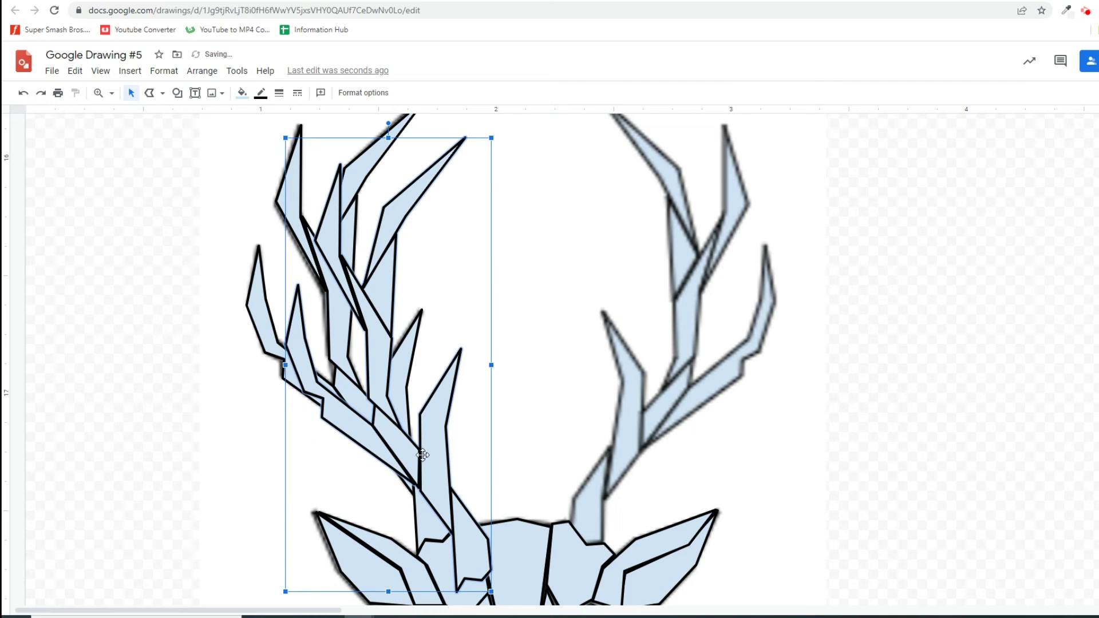
pyautogui.moveTo(424, 454); pyautogui.dragTo(709, 439)
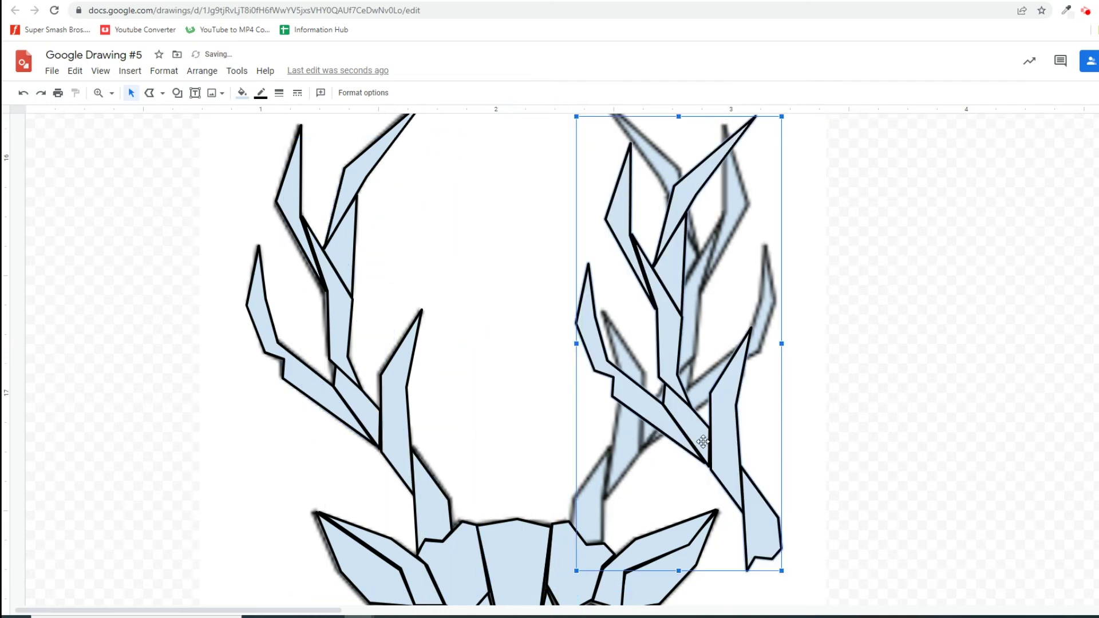
pyautogui.rightClick(706, 440)
pyautogui.moveTo(766, 328)
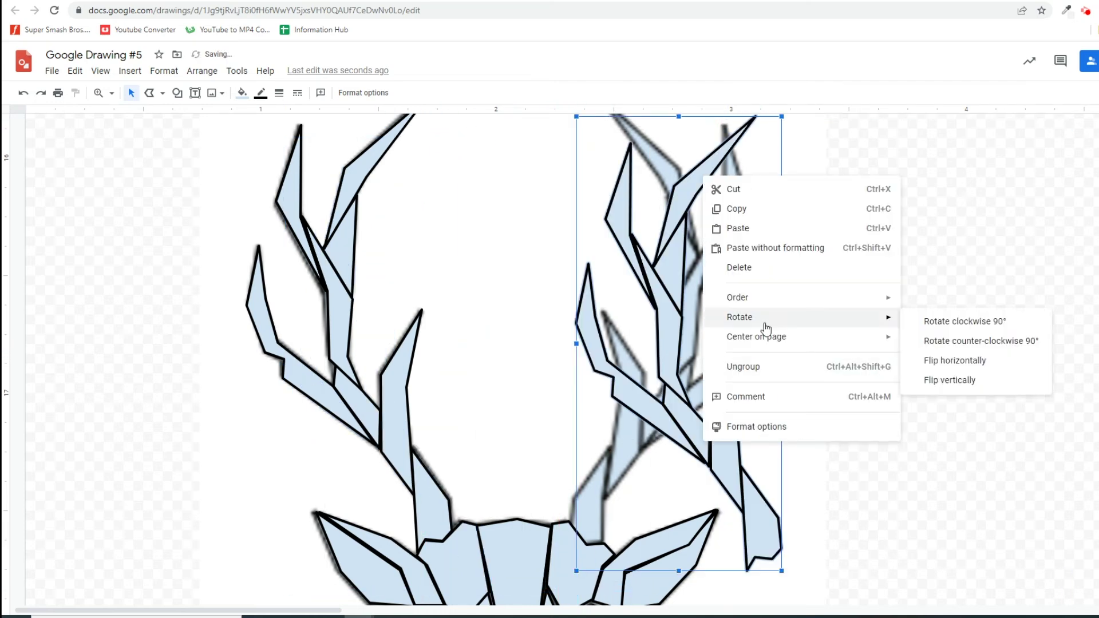
pyautogui.click(968, 366)
# Align the flipped antler copy with the reference's right antler so its base meets the top of the head.
pyautogui.moveTo(685, 434); pyautogui.dragTo(664, 414)
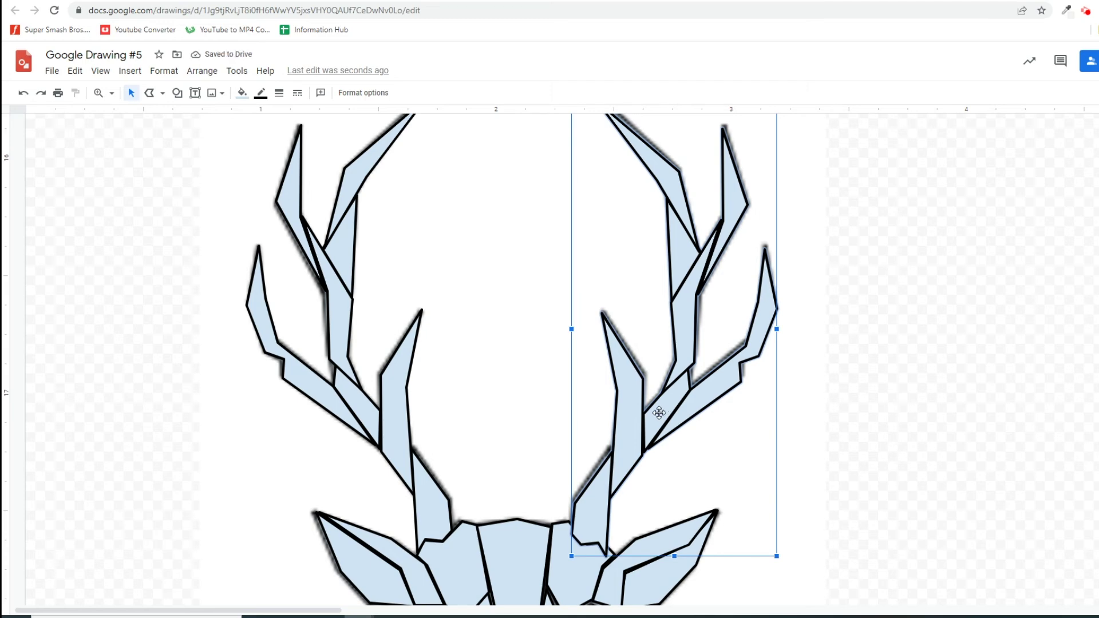
pyautogui.moveTo(659, 413); pyautogui.dragTo(650, 423)
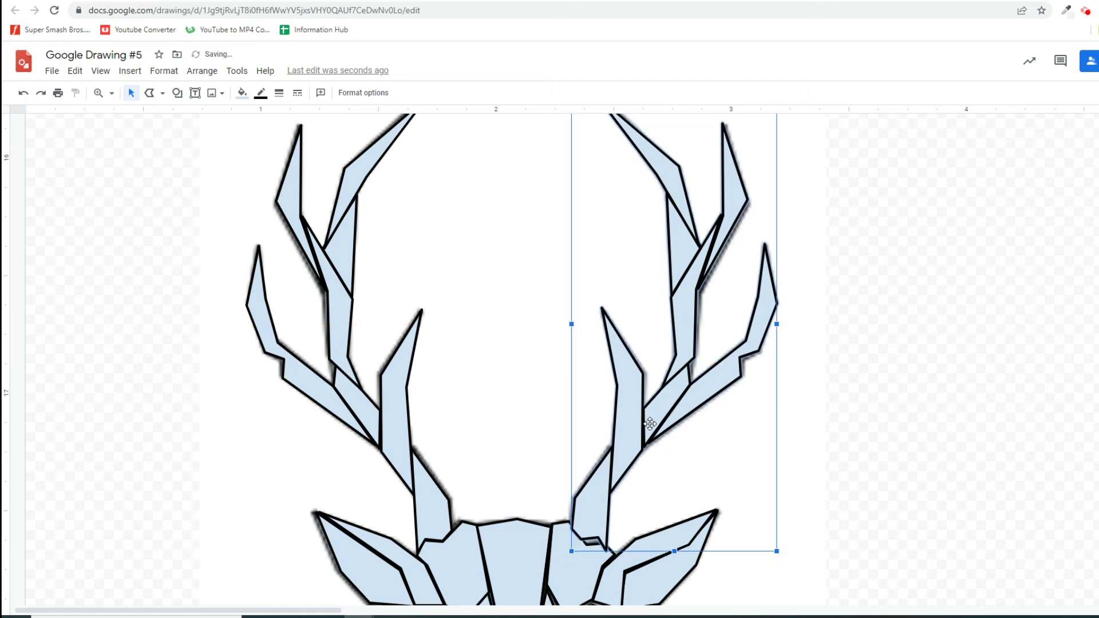
pyautogui.scroll(-1, 634, 486)
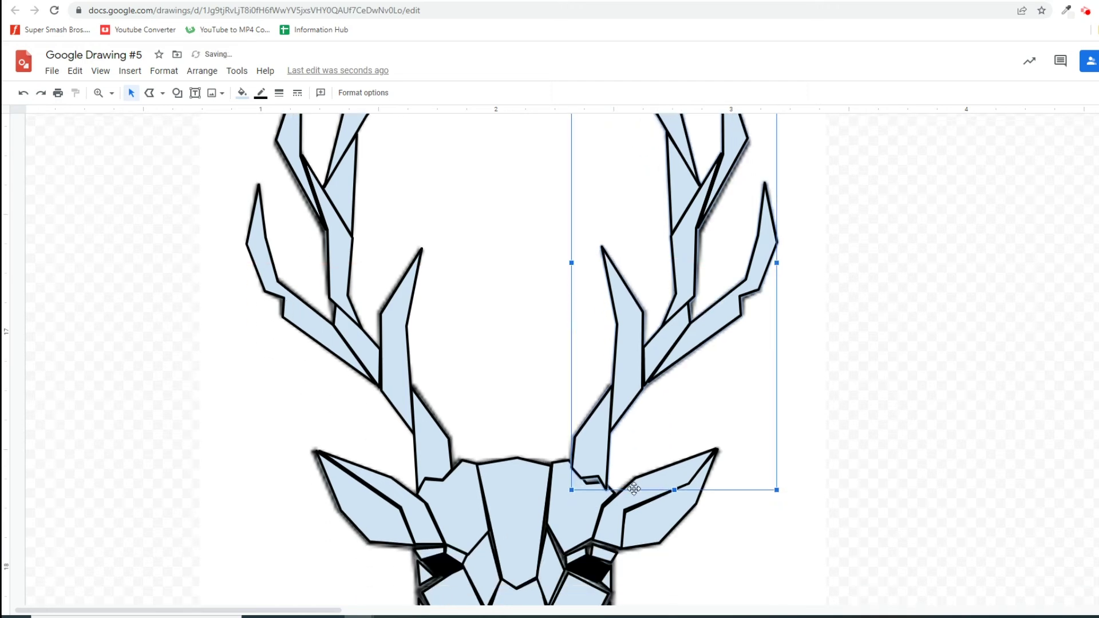
pyautogui.scroll(-2, 604, 476)
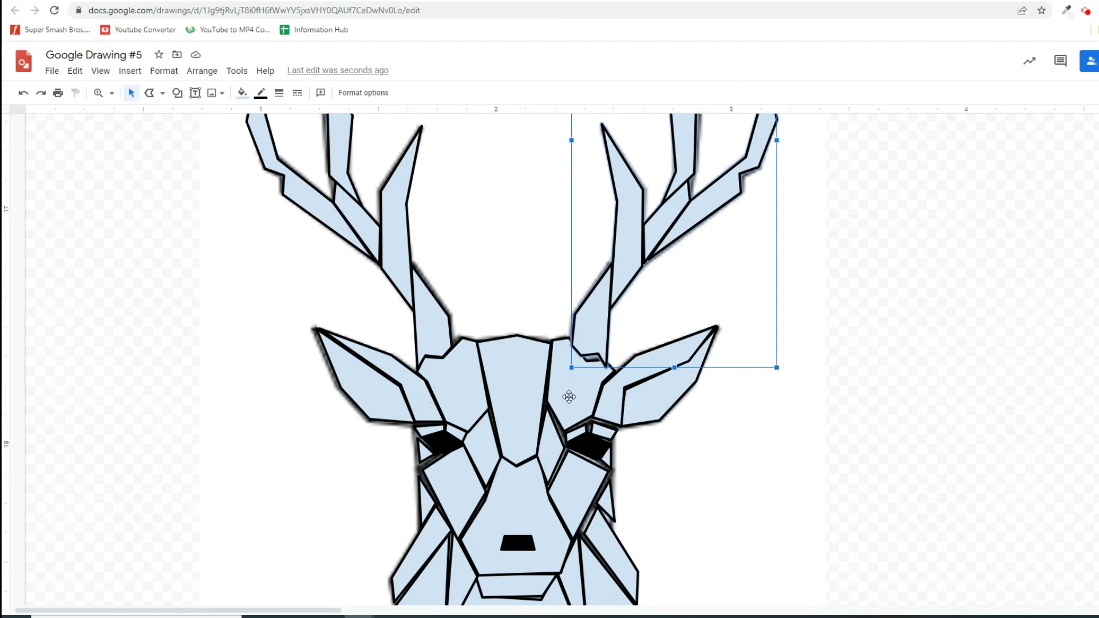
# Edit the points of the central forehead facet, nudging its lower corners and upper right corner onto the neighbouring facets.
pyautogui.click(521, 390)
pyautogui.rightClick(522, 392)
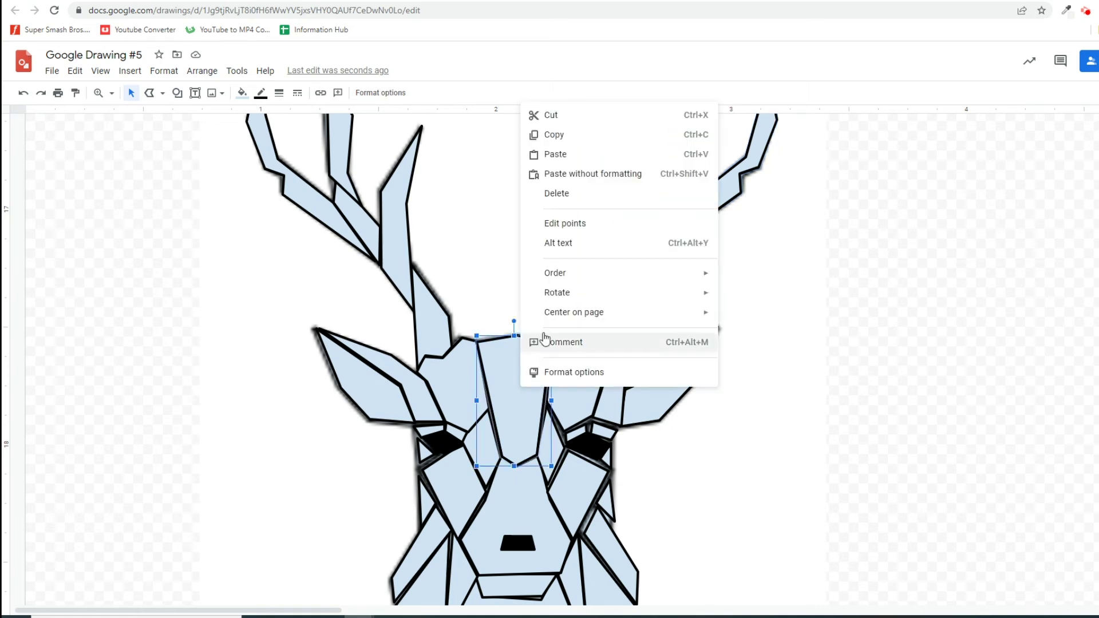
pyautogui.click(565, 225)
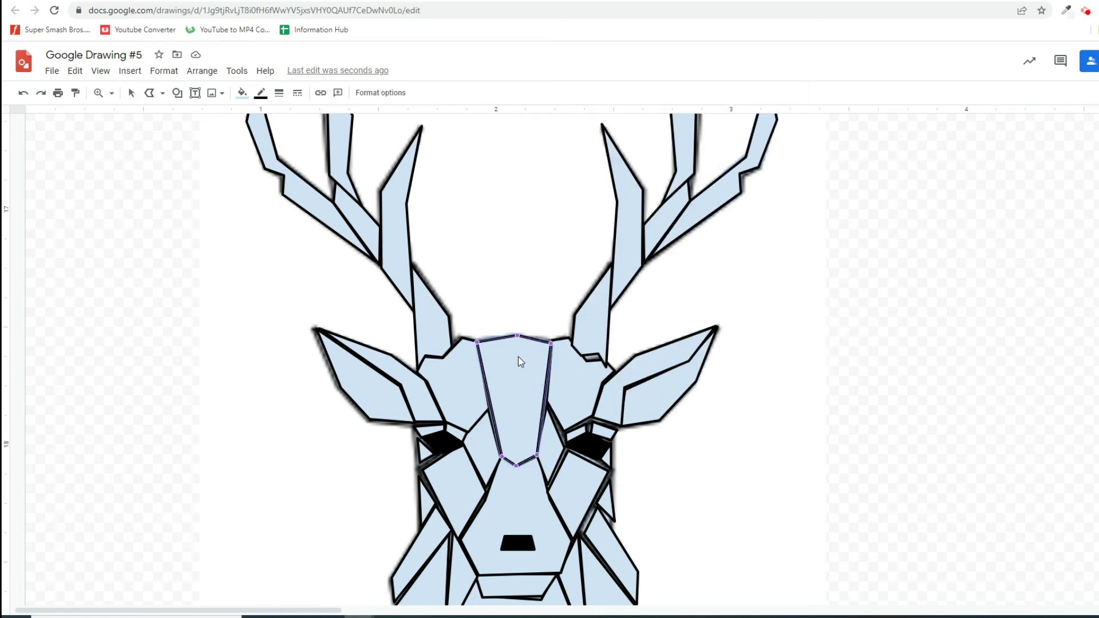
pyautogui.moveTo(502, 456); pyautogui.dragTo(501, 456)
pyautogui.moveTo(520, 465); pyautogui.dragTo(521, 466)
pyautogui.moveTo(550, 342); pyautogui.dragTo(551, 341)
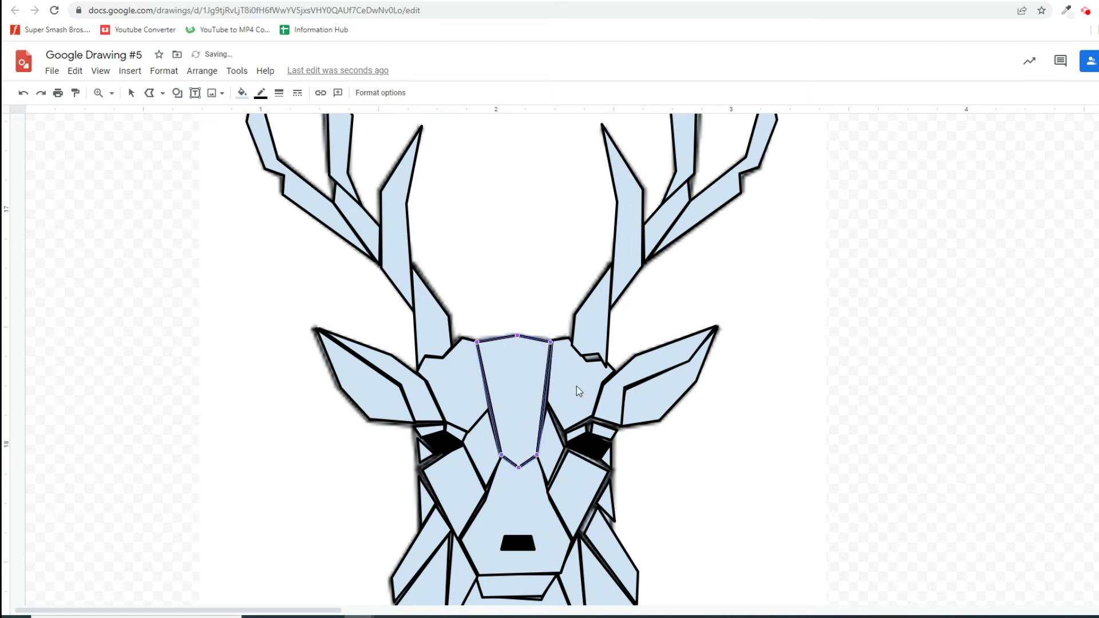
# Edit the points of the right forehead facet so its upper notch closes the gap at the right antler's base.
pyautogui.doubleClick(576, 386)
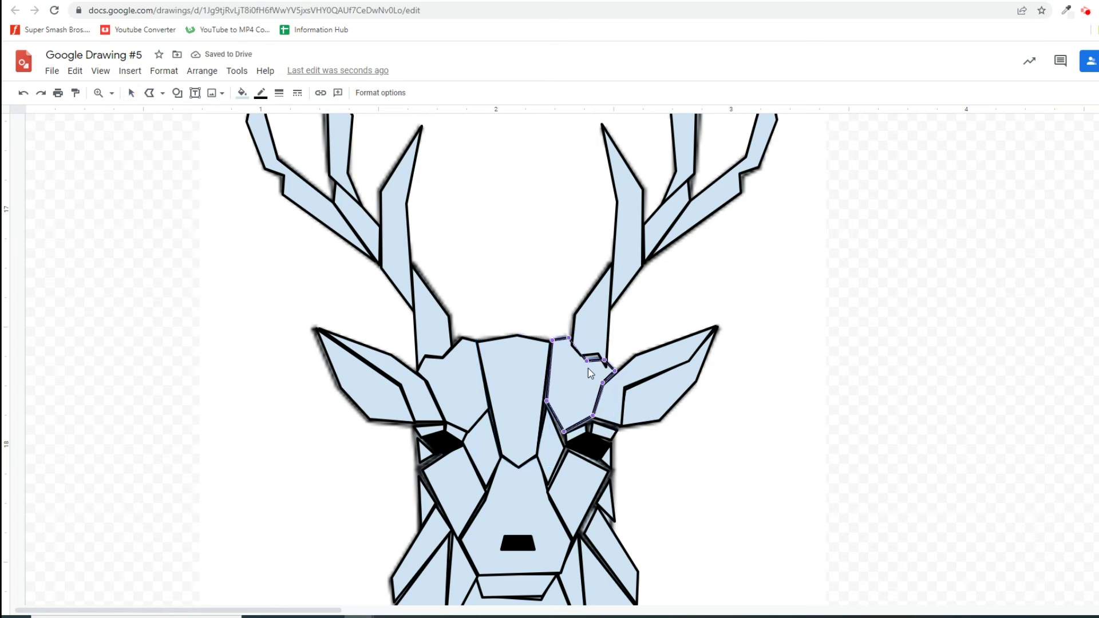
pyautogui.moveTo(585, 359); pyautogui.dragTo(599, 355)
pyautogui.moveTo(613, 373); pyautogui.dragTo(614, 374)
pyautogui.moveTo(591, 420); pyautogui.dragTo(592, 421)
pyautogui.press('Escape')
# Edit the points of the right ear's upper facet, adjusting its inner bend and base corners to meet the adjoining facets.
pyautogui.rightClick(643, 374)
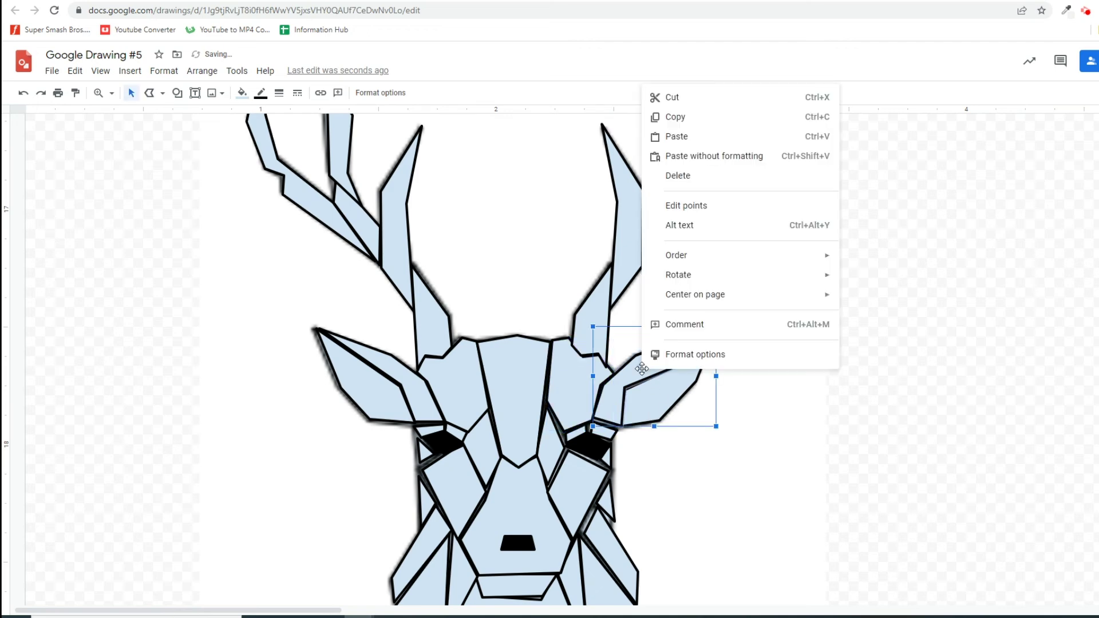
pyautogui.click(694, 210)
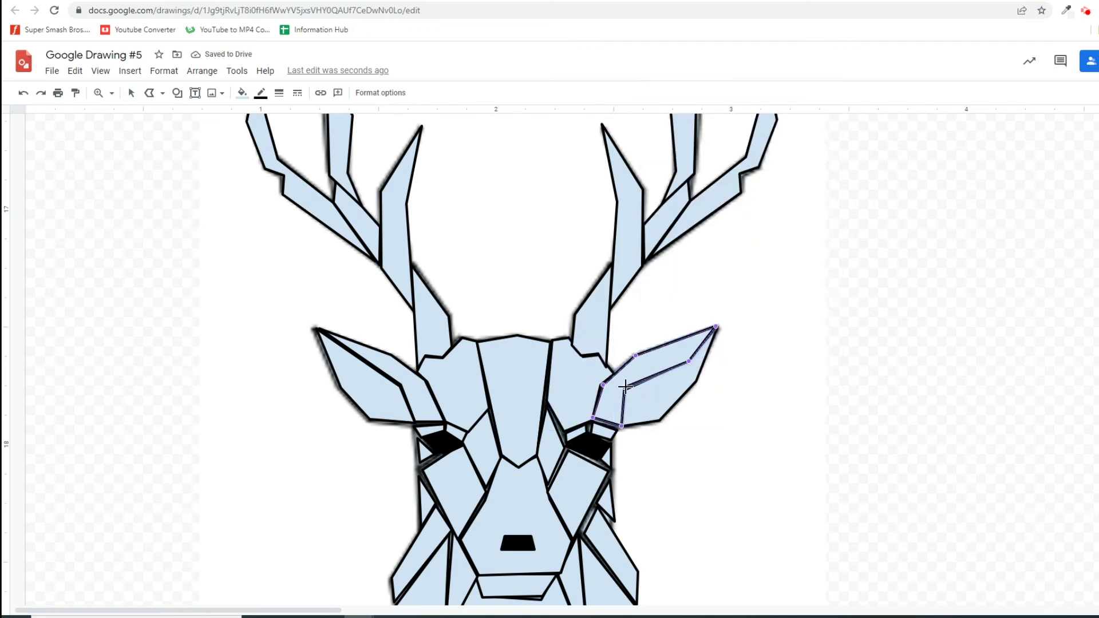
pyautogui.moveTo(624, 387); pyautogui.dragTo(591, 417)
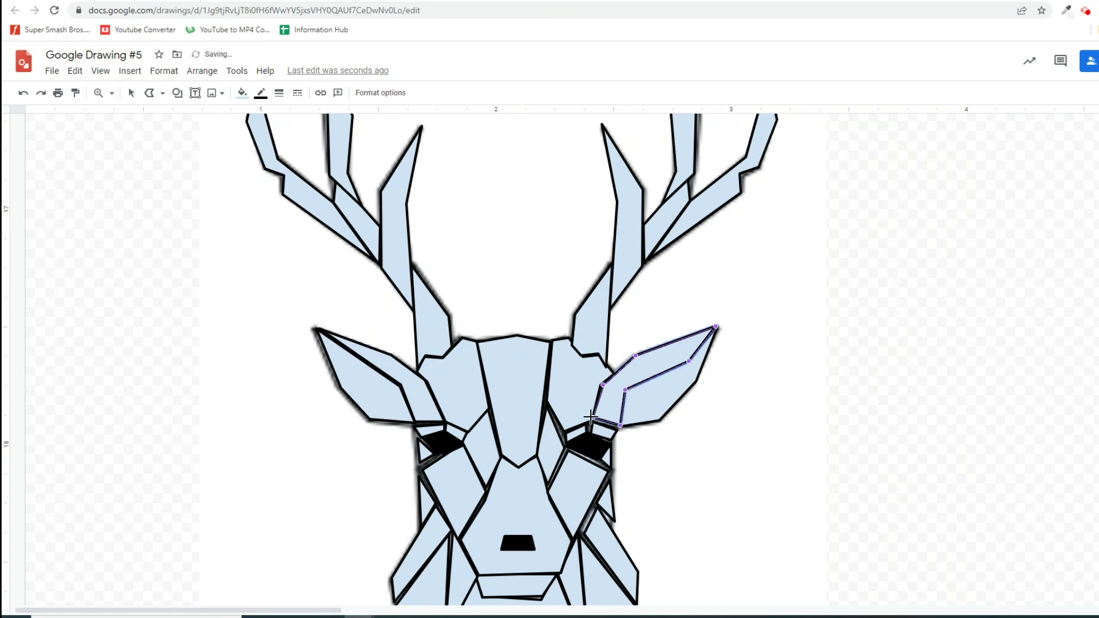
pyautogui.press('Escape')
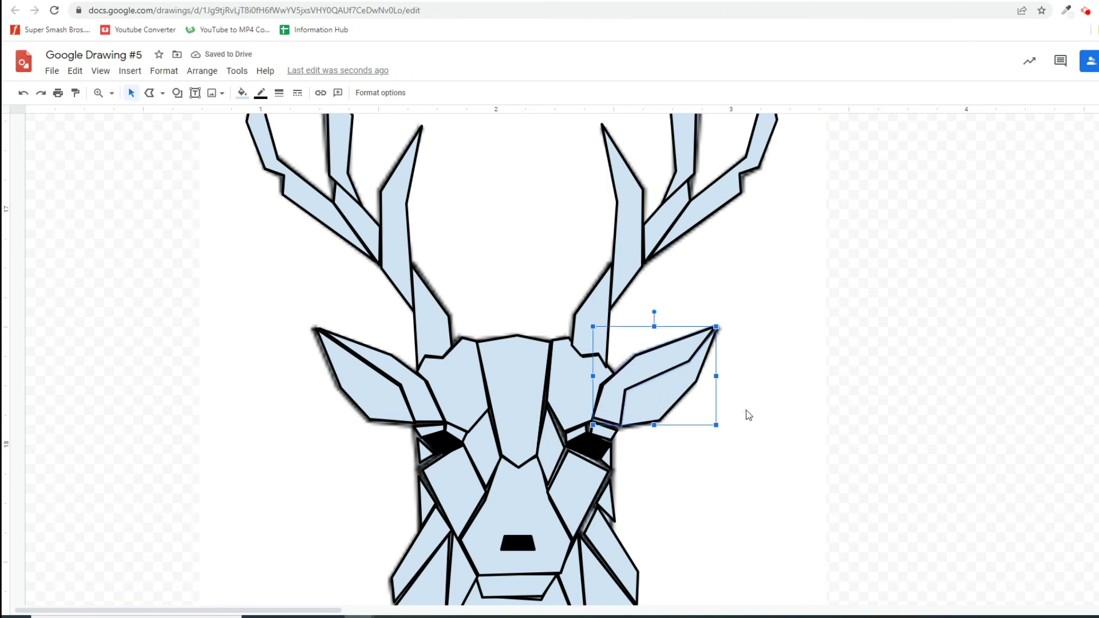
pyautogui.click(749, 401)
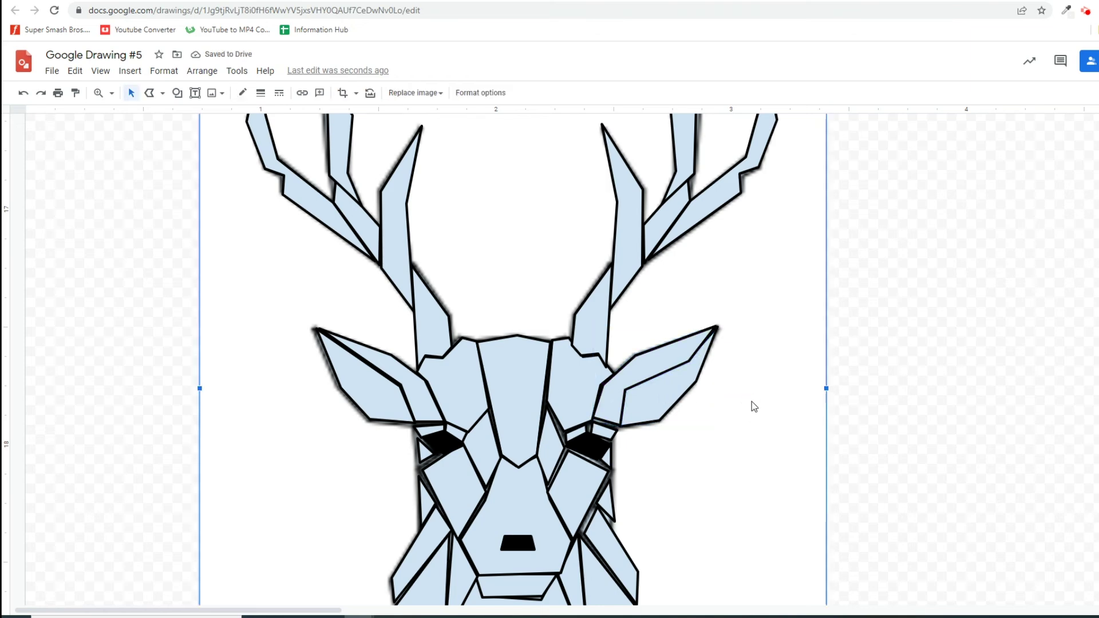
# Edit the points of the small outer facet above the right eye, moving its upper corners to meet the ear's base.
pyautogui.click(608, 434)
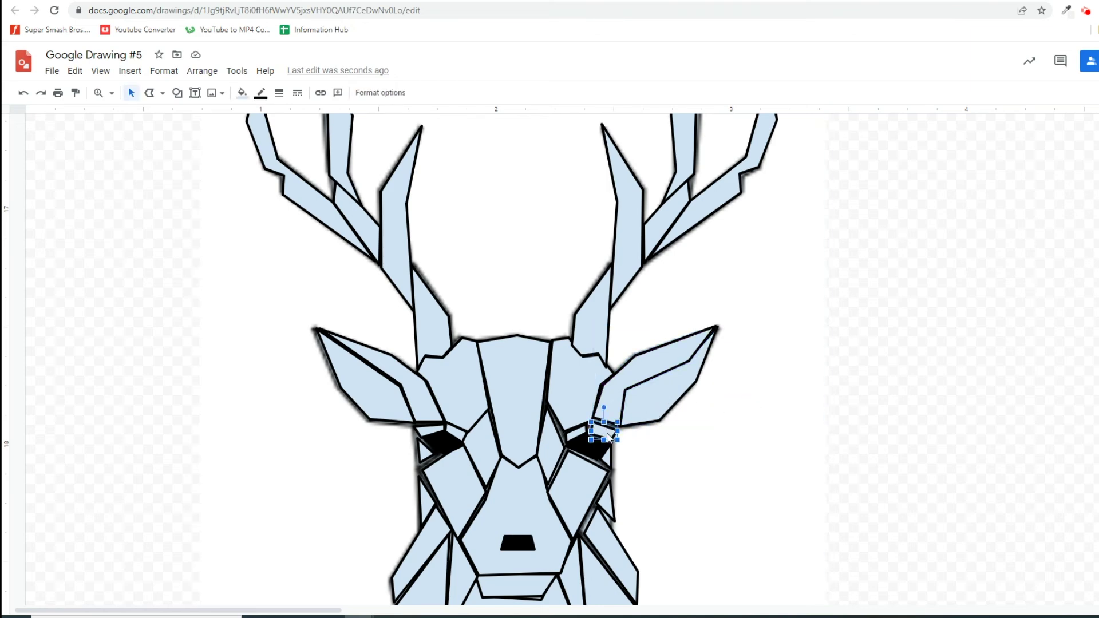
pyautogui.rightClick(608, 433)
pyautogui.click(650, 270)
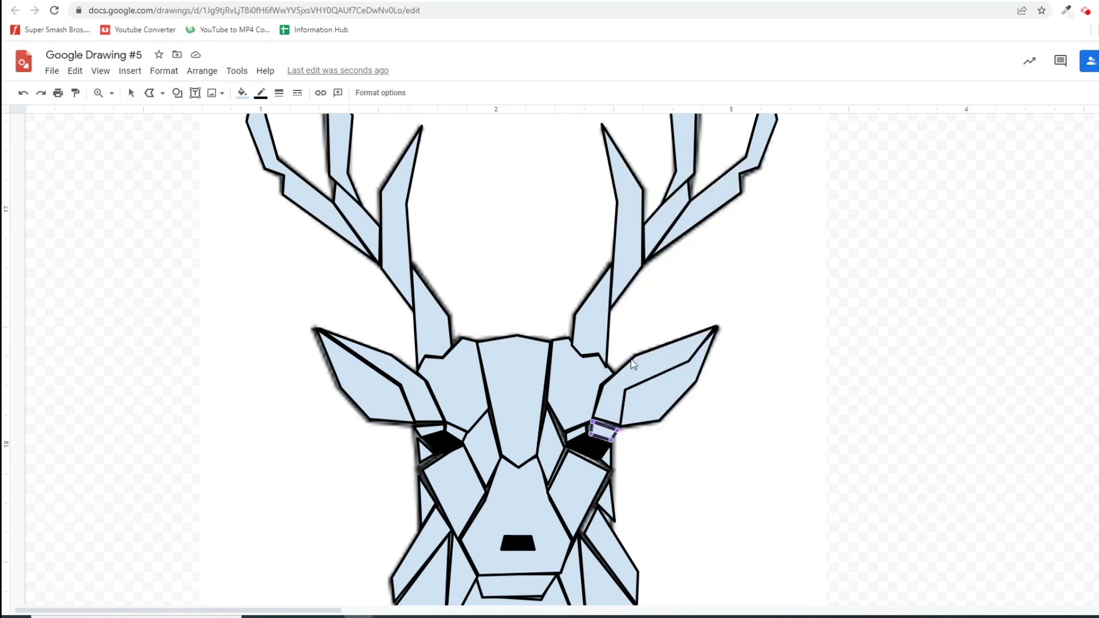
pyautogui.moveTo(618, 427); pyautogui.dragTo(594, 419)
pyautogui.click(427, 432)
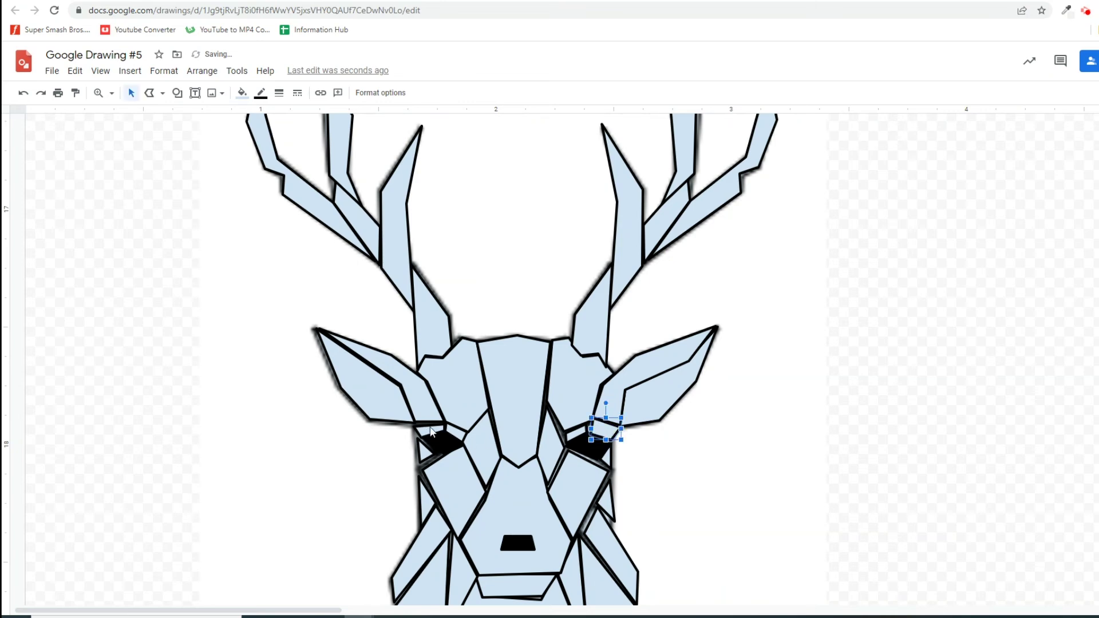
# Edit the points of the small outer facet above the left eye, raising its upper corners to the ear's base.
pyautogui.rightClick(430, 432)
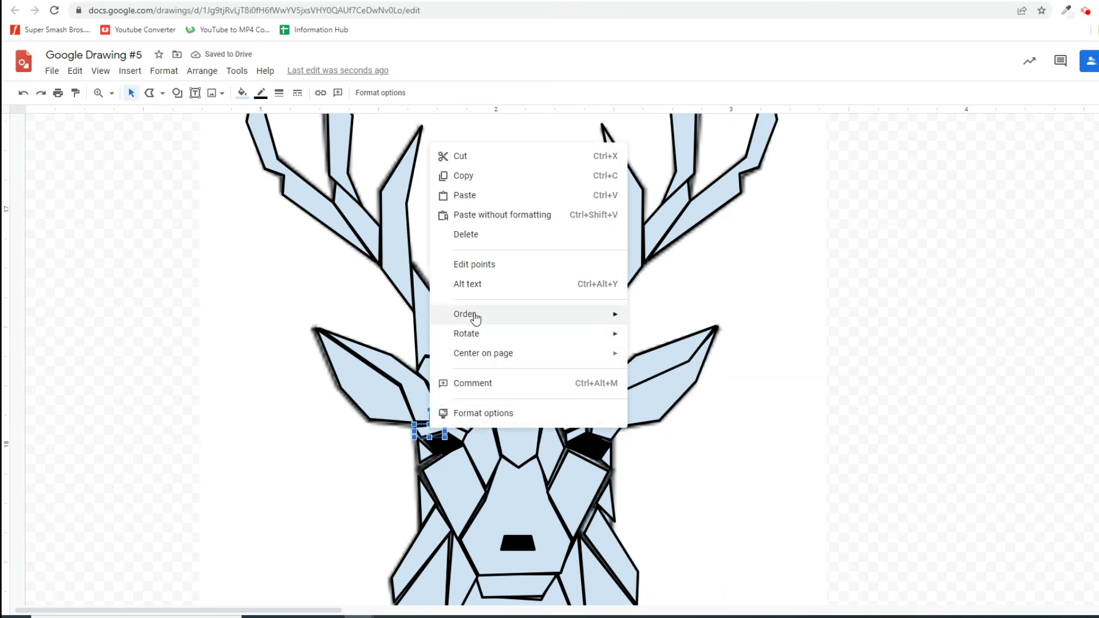
pyautogui.click(472, 268)
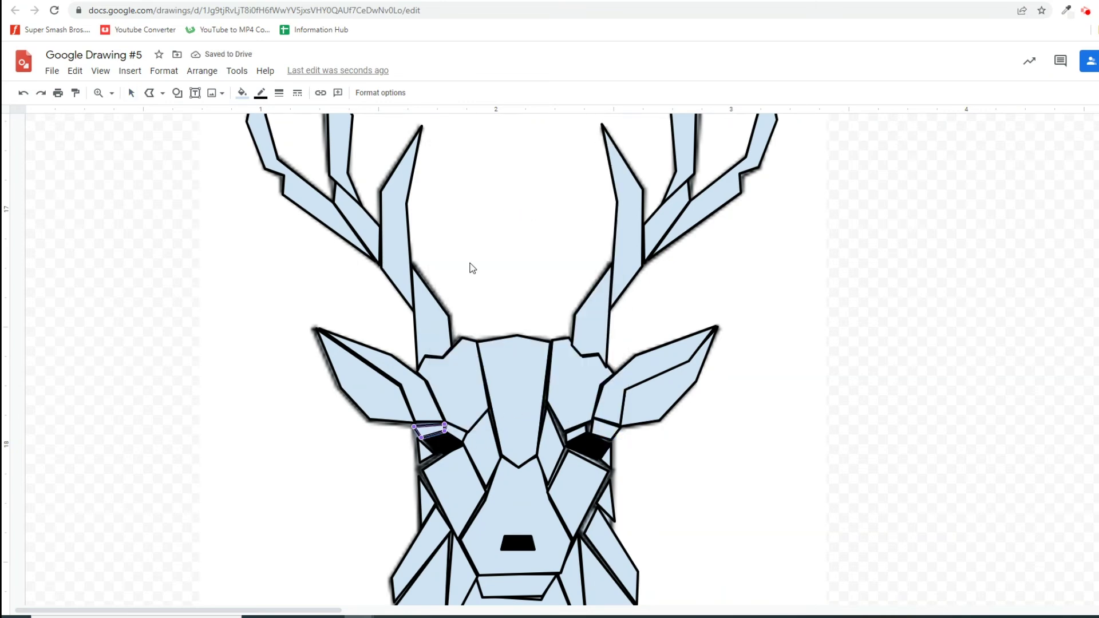
pyautogui.doubleClick(445, 422)
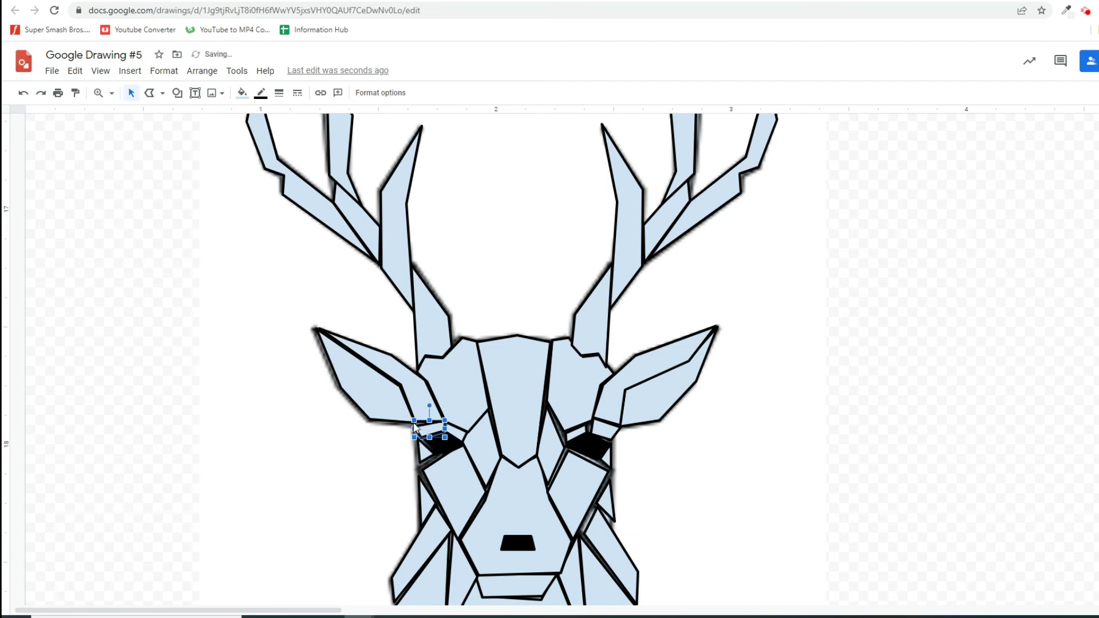
pyautogui.rightClick(419, 428)
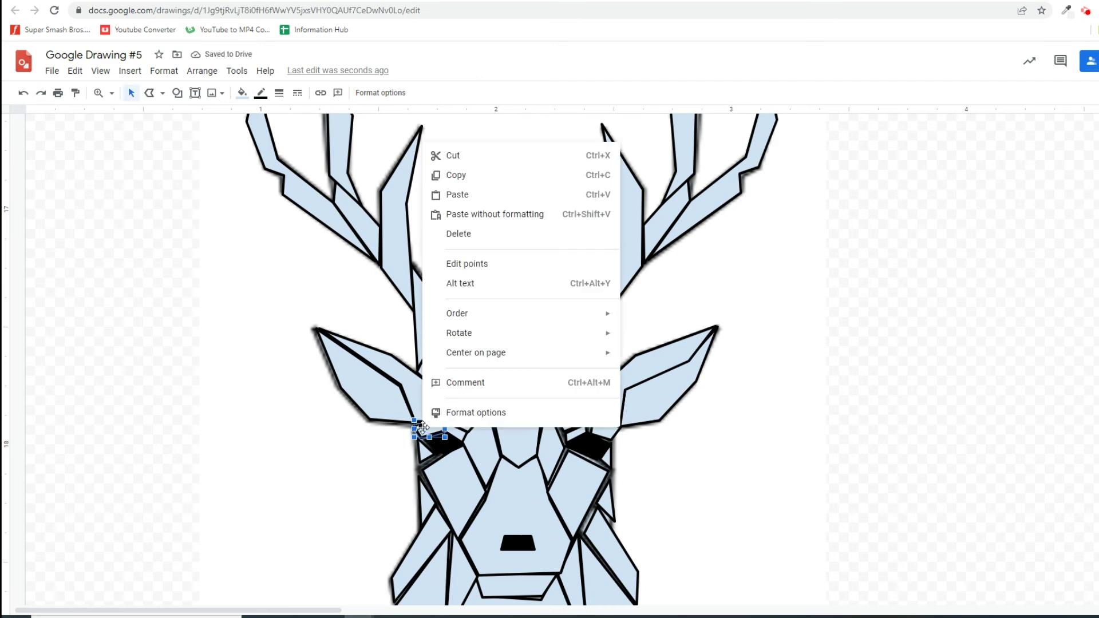
pyautogui.click(464, 266)
pyautogui.moveTo(415, 429); pyautogui.dragTo(413, 421)
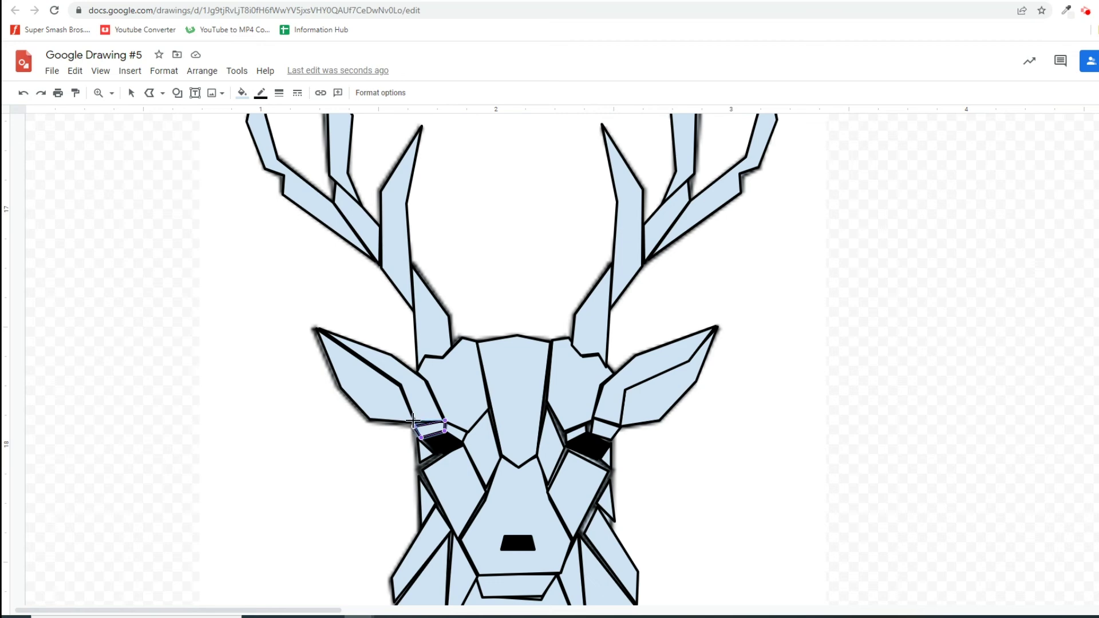
# Edit the points of the small inner facet above the right eye, extending it to the outer brow facet and forehead edge.
pyautogui.click(111, 93)
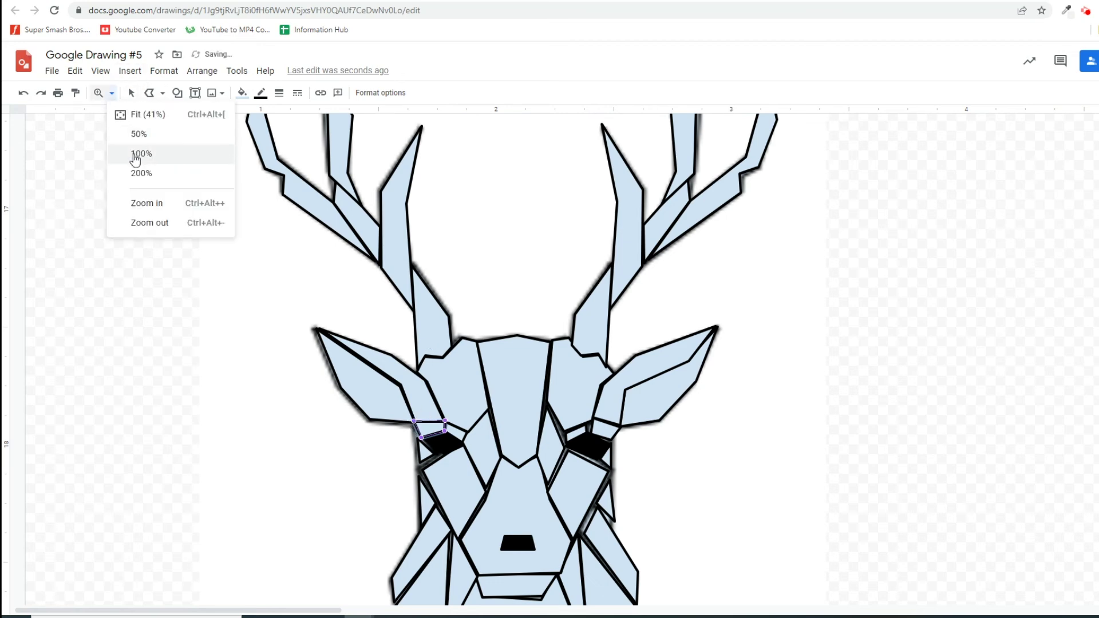
pyautogui.click(147, 207)
pyautogui.scroll(-4, 401, 334)
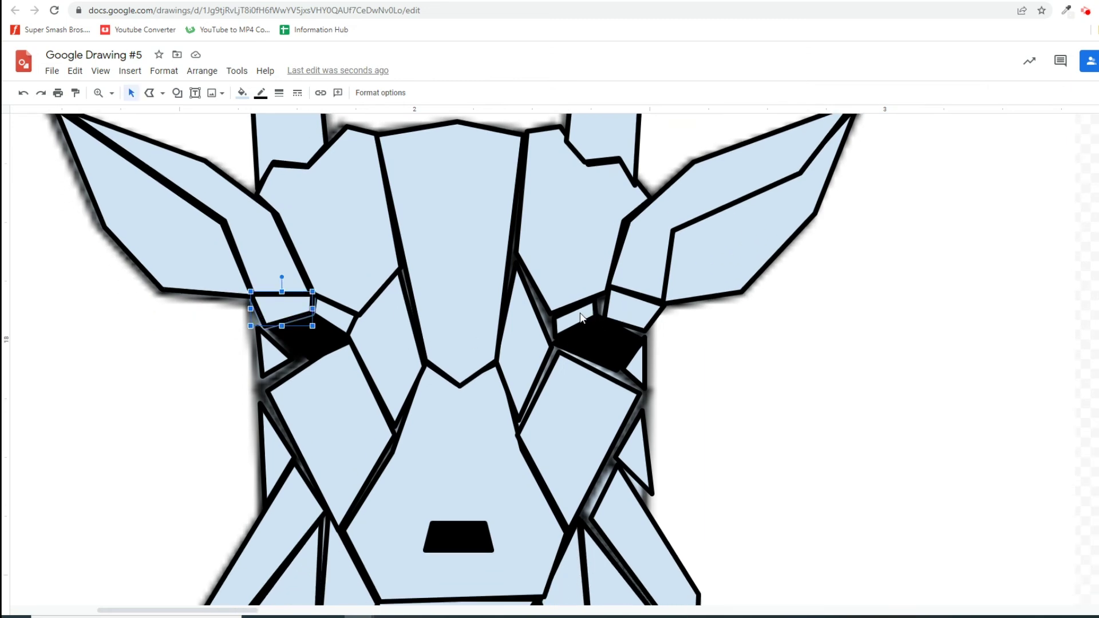
pyautogui.click(582, 318)
pyautogui.rightClick(581, 316)
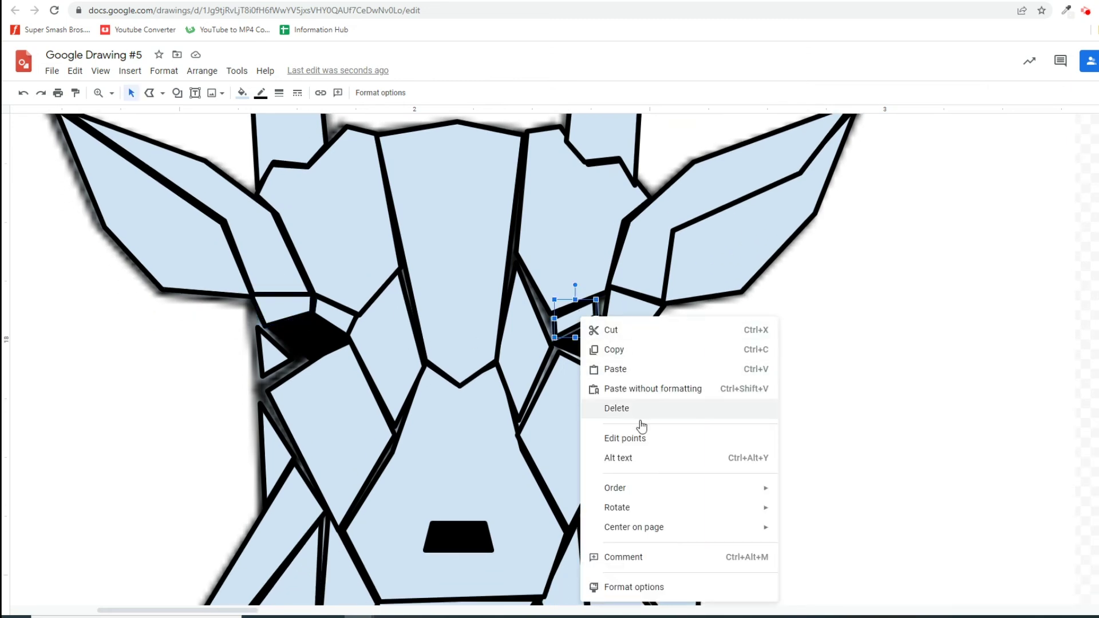
pyautogui.click(641, 439)
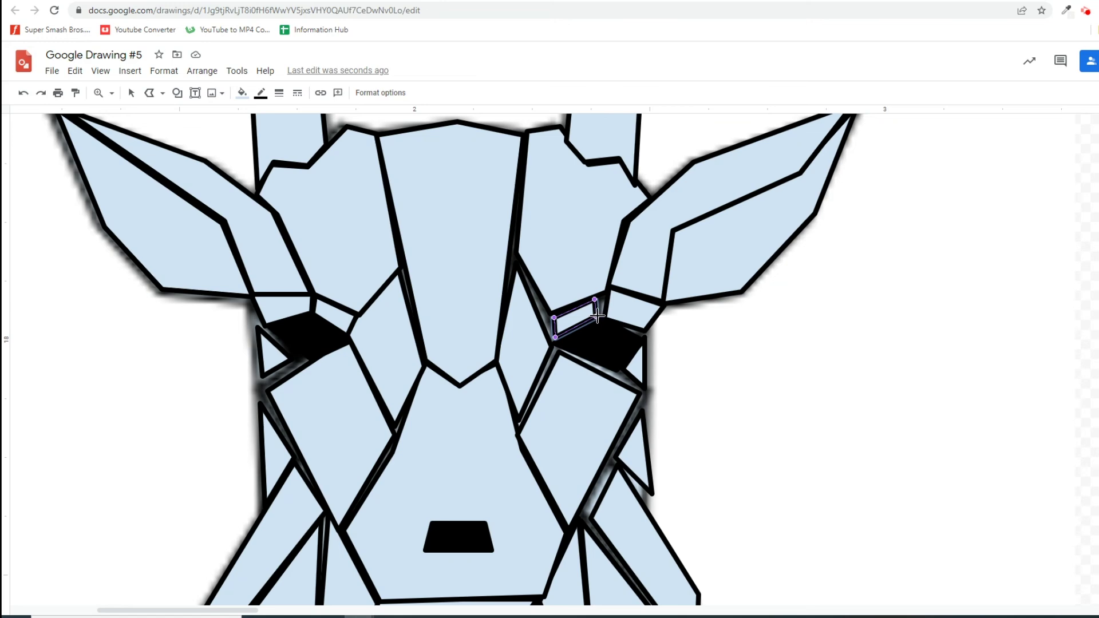
pyautogui.moveTo(597, 317); pyautogui.dragTo(607, 293)
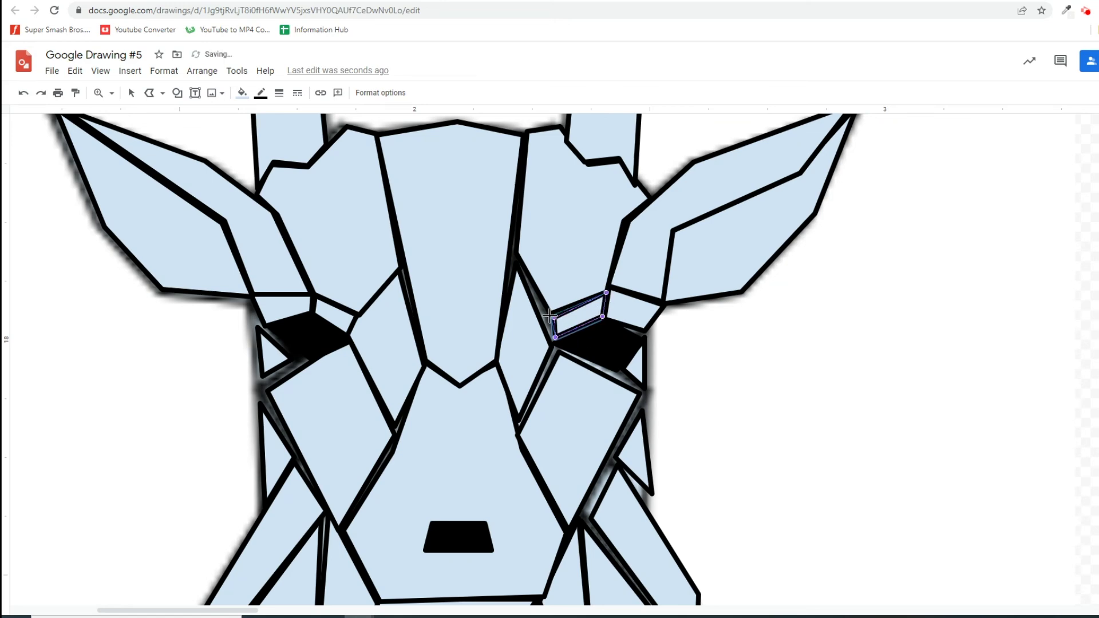
pyautogui.moveTo(550, 316); pyautogui.dragTo(549, 315)
pyautogui.press('Escape')
# Edit the points of the diamond facet between nose bridge and right eye, moving its outer and top corners to the adjoining facets.
pyautogui.rightClick(555, 265)
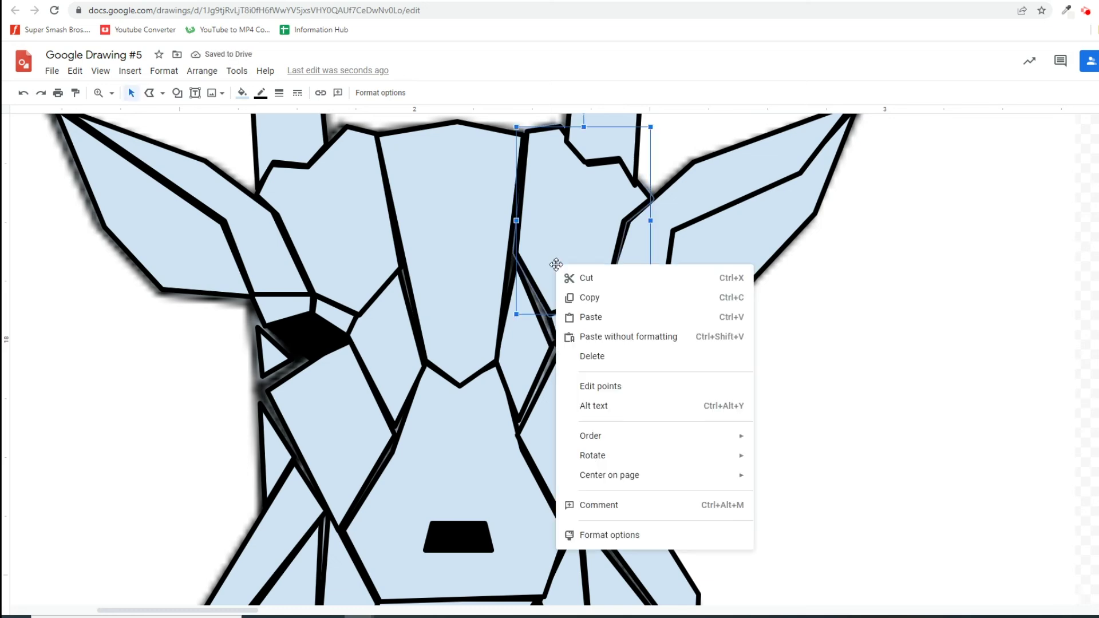
pyautogui.click(519, 362)
pyautogui.rightClick(520, 361)
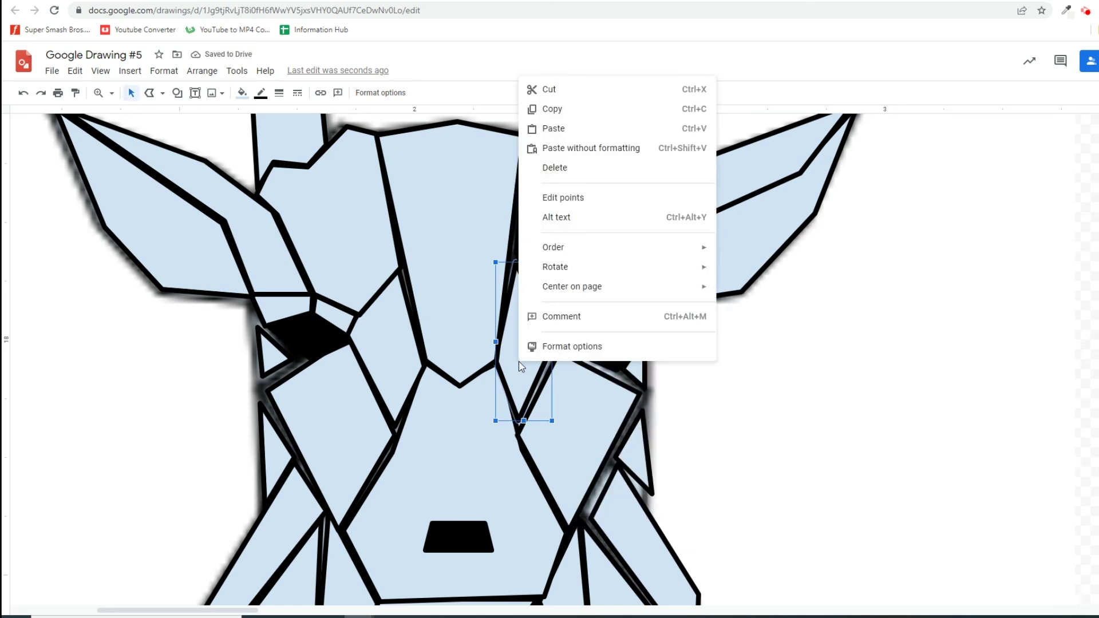
pyautogui.click(567, 199)
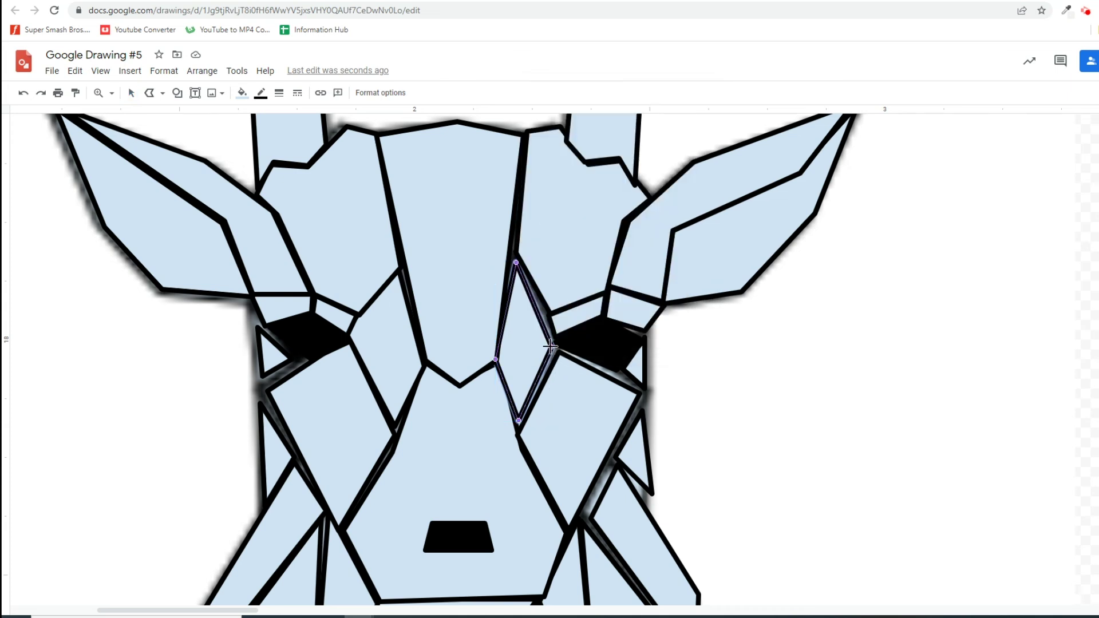
pyautogui.moveTo(552, 347); pyautogui.dragTo(557, 341)
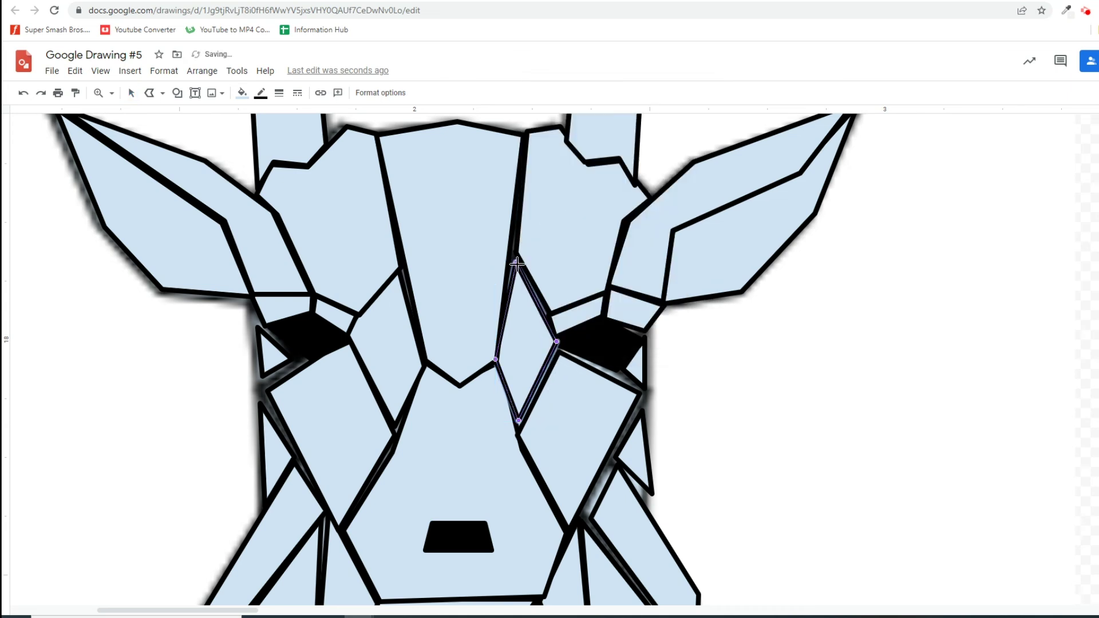
pyautogui.moveTo(516, 262); pyautogui.dragTo(514, 252)
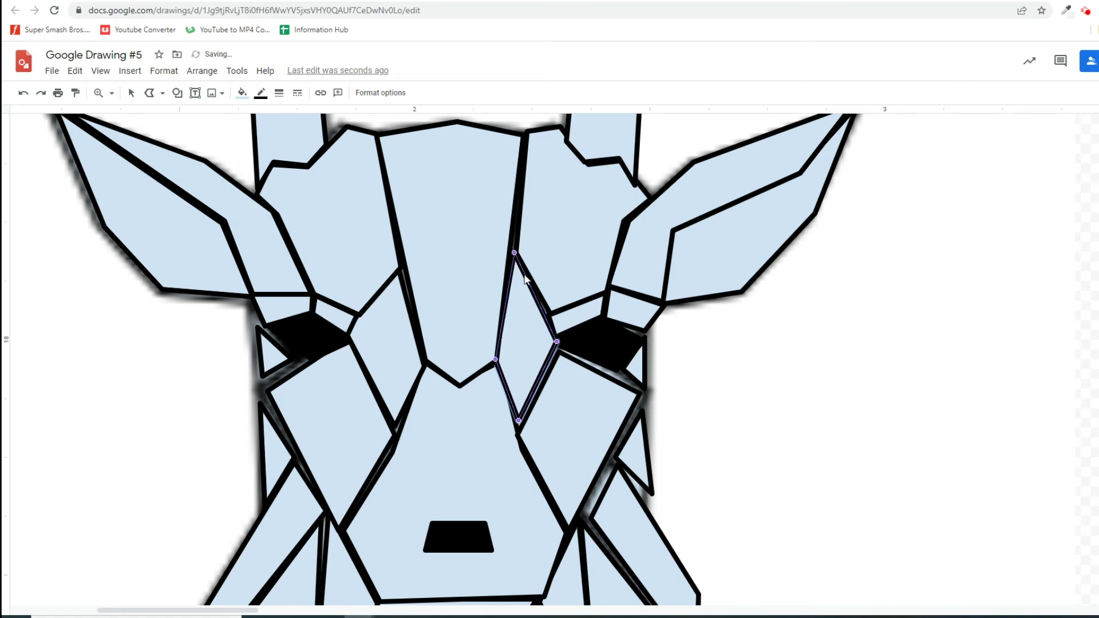
pyautogui.press('Escape')
# Edit the right forehead facet's points, shifting its lowest corner slightly to line up with the inner brow facet.
pyautogui.click(567, 275)
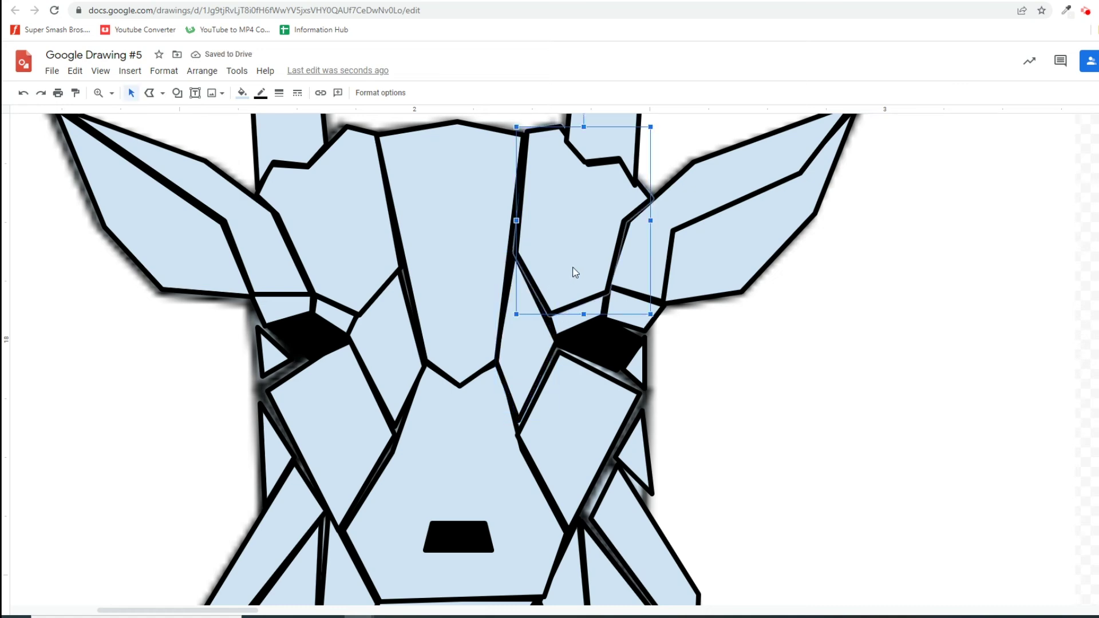
pyautogui.rightClick(572, 268)
pyautogui.click(582, 387)
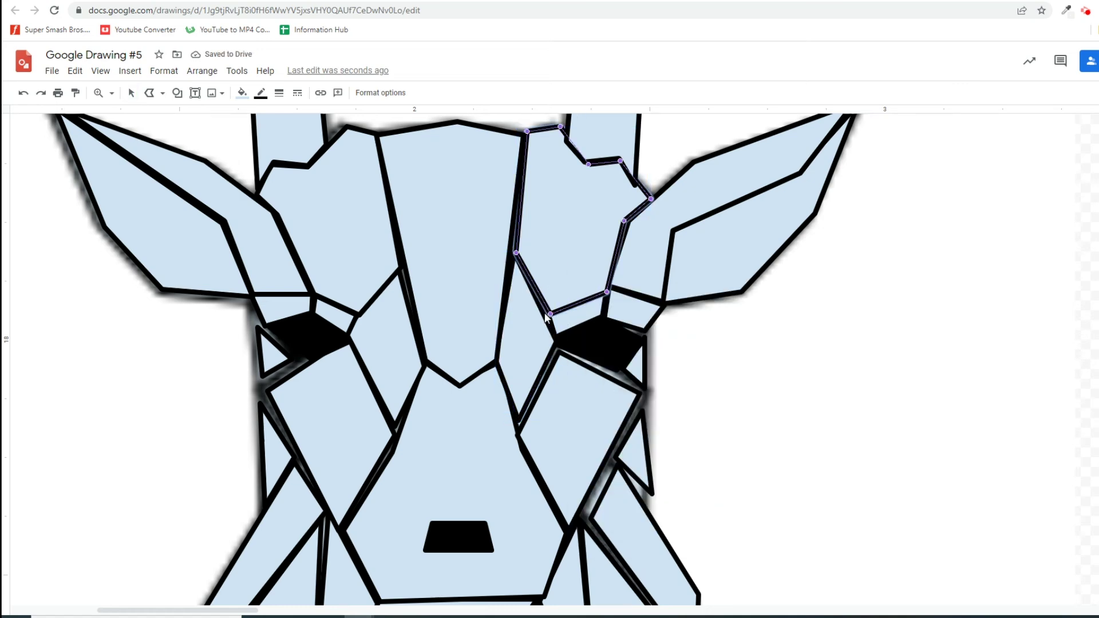
pyautogui.moveTo(551, 315); pyautogui.dragTo(550, 316)
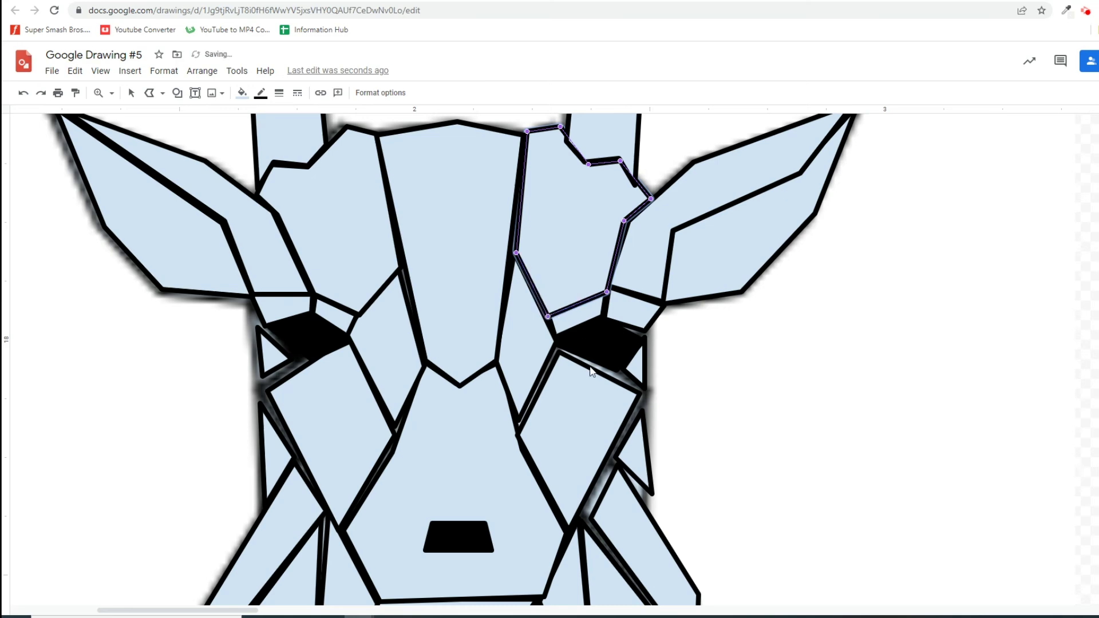
pyautogui.press('Escape')
# Edit the points of the black right eye shape, moving its outer corner outward and its bottom corner down to the cheek facet.
pyautogui.click(610, 343)
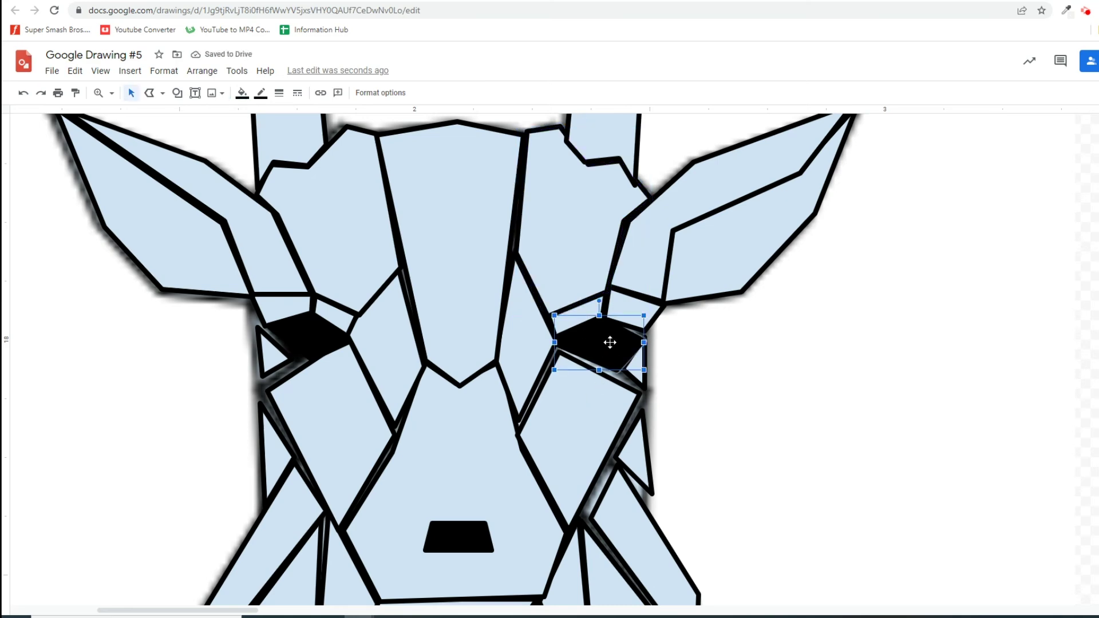
pyautogui.rightClick(610, 343)
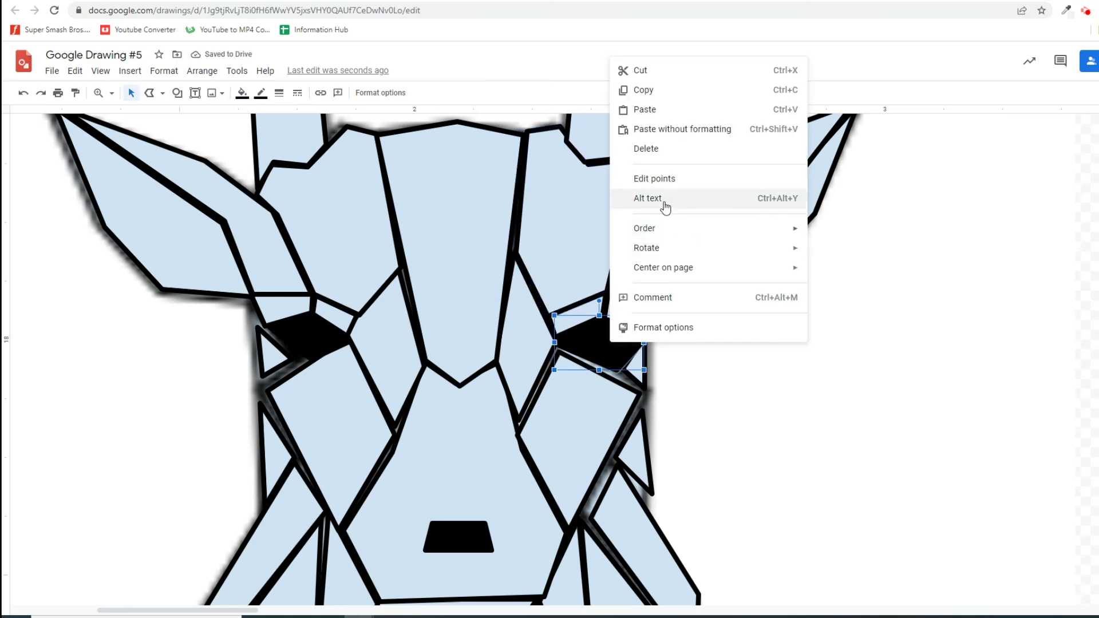
pyautogui.click(670, 182)
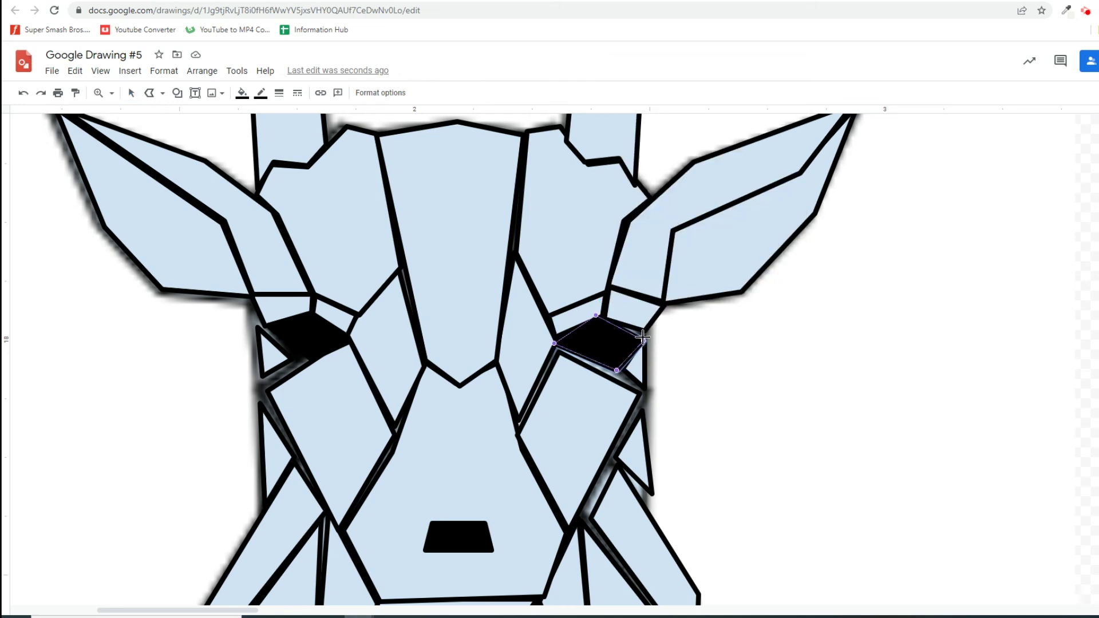
pyautogui.moveTo(643, 338); pyautogui.dragTo(646, 336)
pyautogui.moveTo(617, 370); pyautogui.dragTo(613, 378)
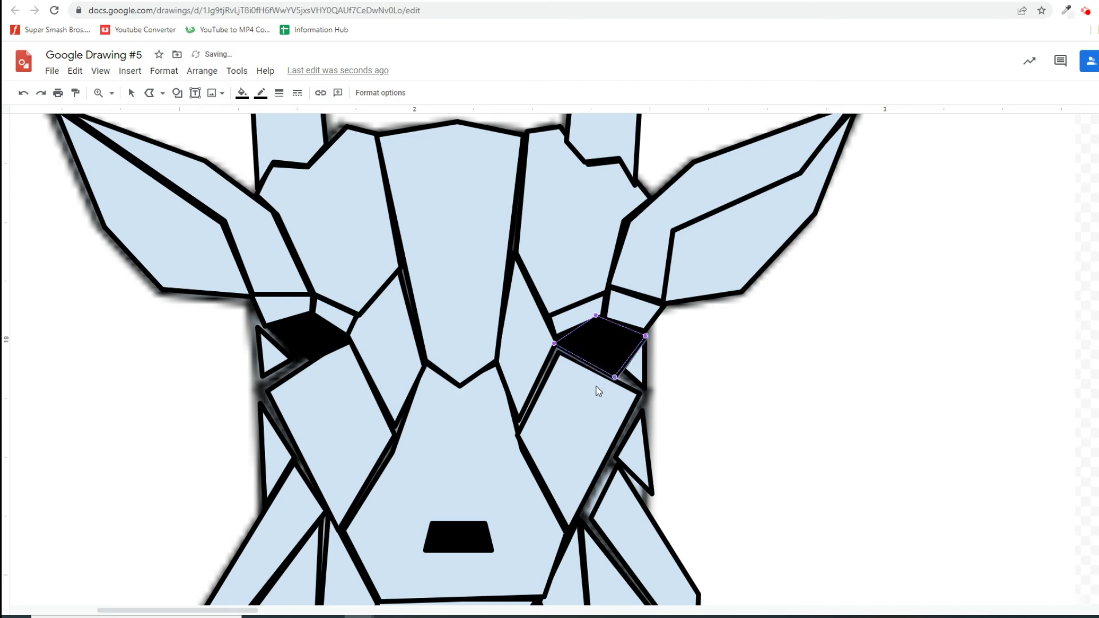
pyautogui.click(637, 375)
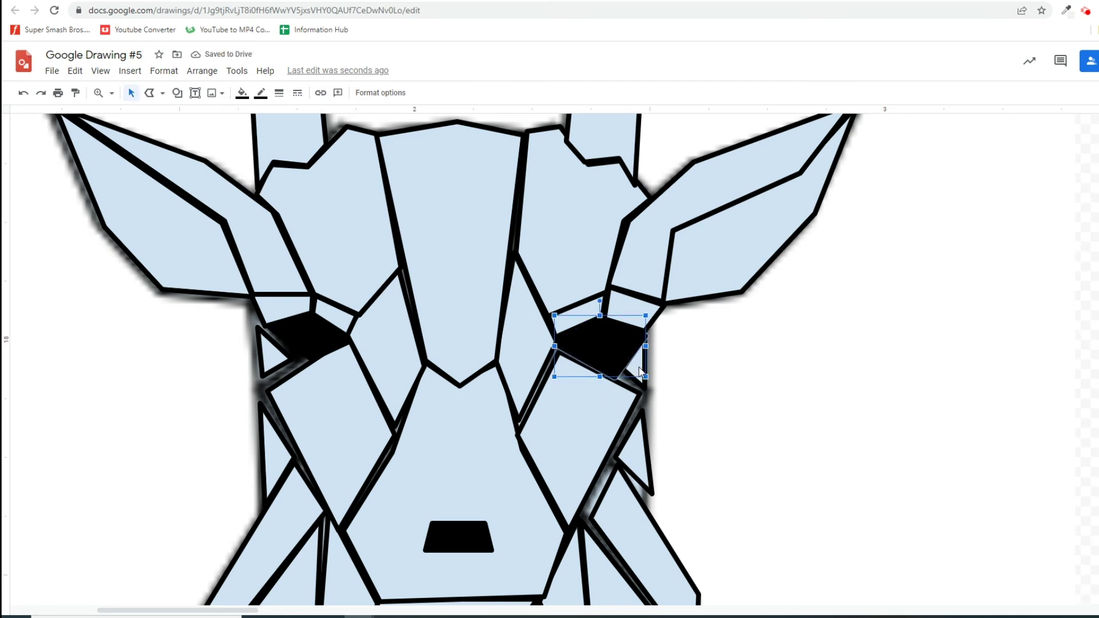
# Edit the points of the small triangle below the right eye's outer corner, bringing its inner and lower corners to the eye and cheek facet.
pyautogui.click(640, 372)
pyautogui.rightClick(640, 372)
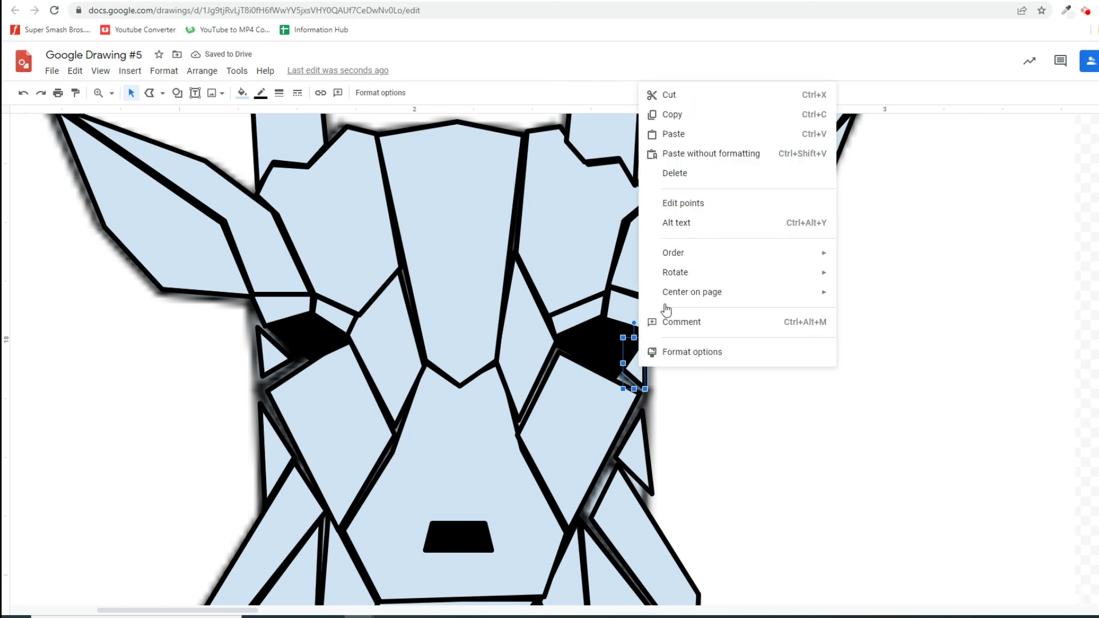
pyautogui.click(687, 207)
pyautogui.moveTo(623, 368); pyautogui.dragTo(618, 380)
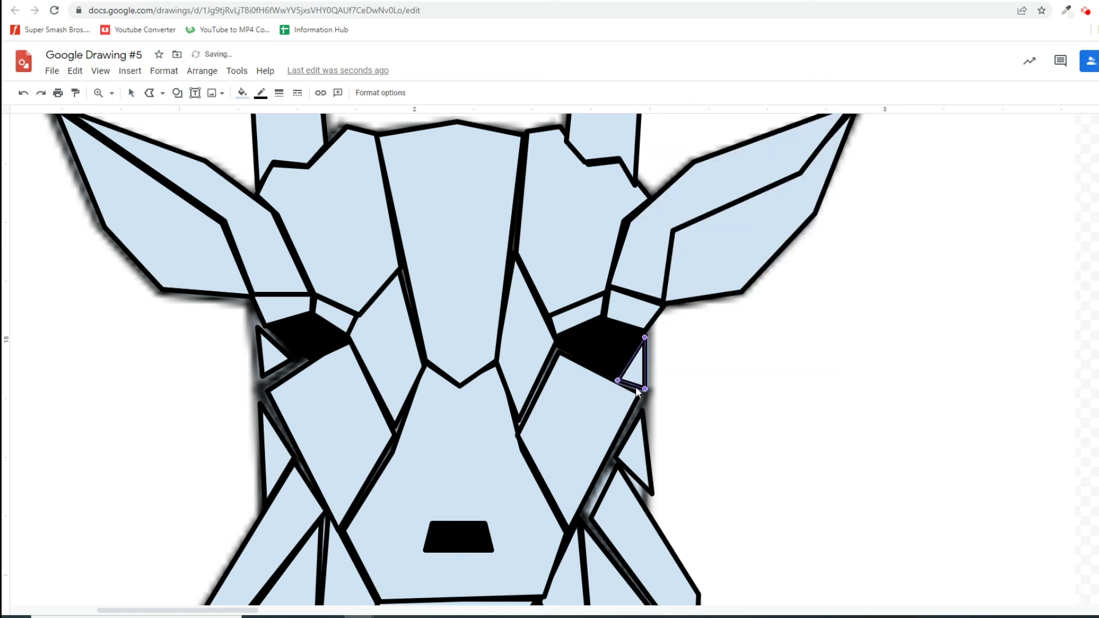
# Edit the right cheek facet's points, moving its top corner up to the eye and its inner corner up to the diamond facet.
pyautogui.click(603, 425)
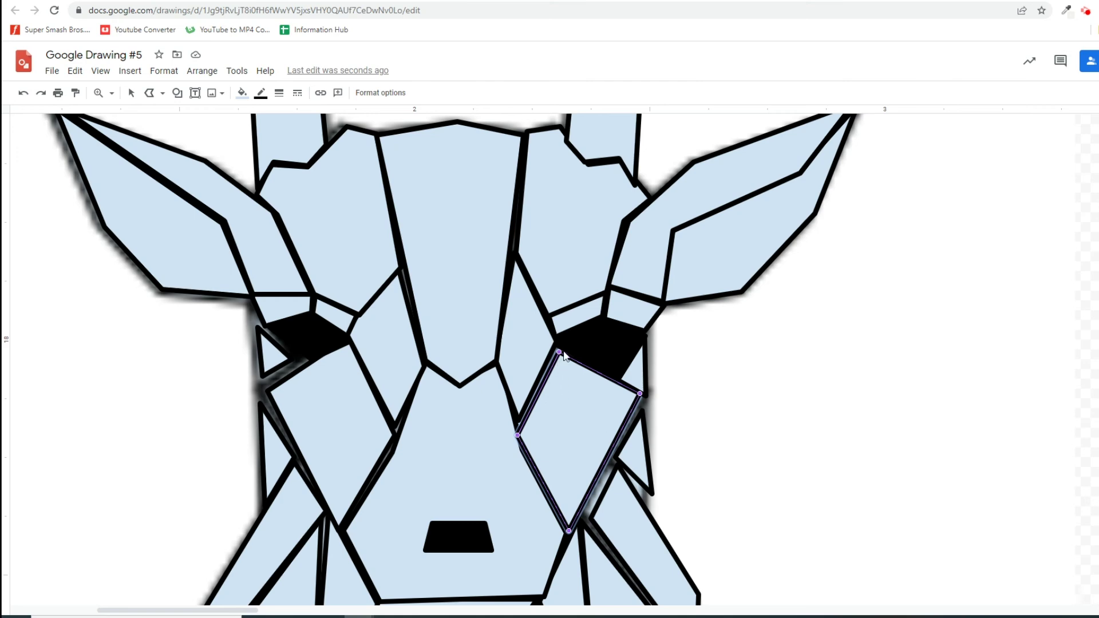
pyautogui.moveTo(557, 350); pyautogui.dragTo(555, 345)
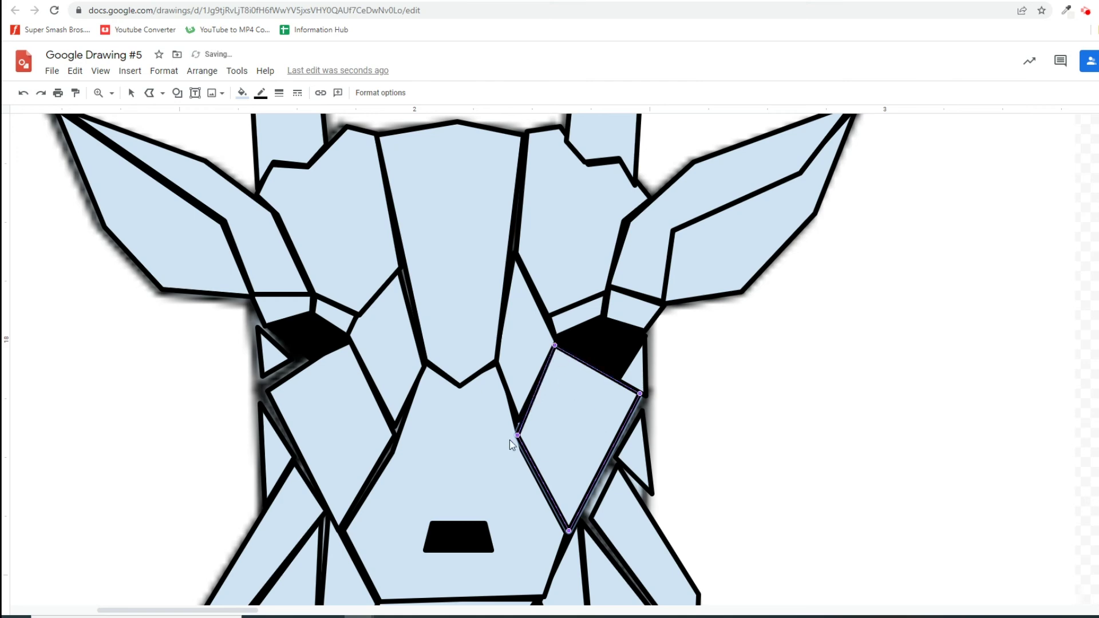
pyautogui.moveTo(517, 429); pyautogui.dragTo(517, 427)
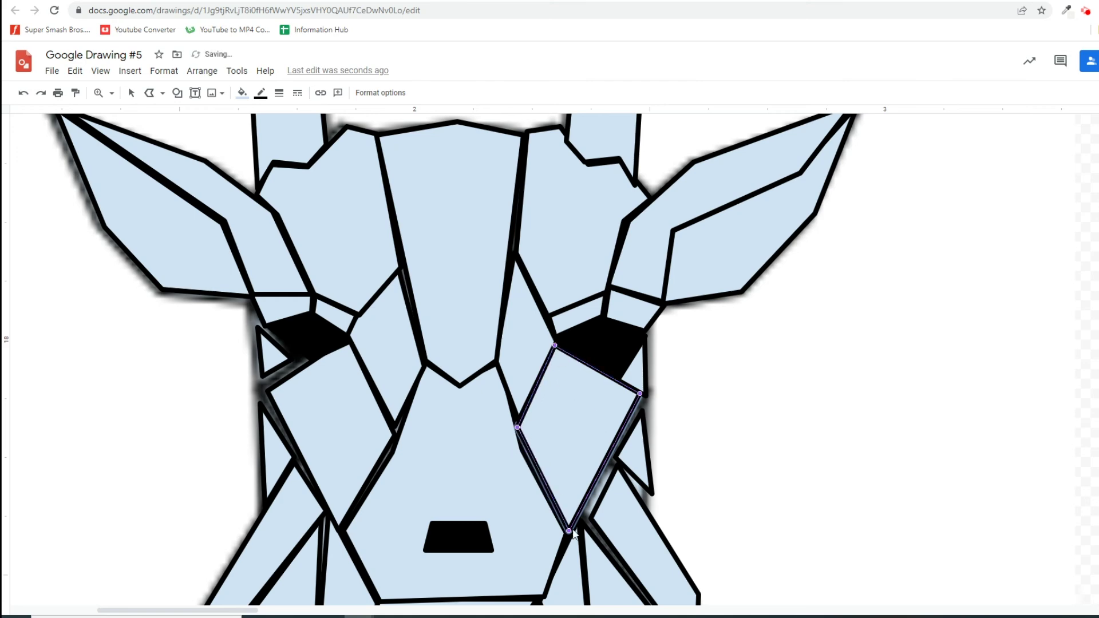
pyautogui.press('Escape')
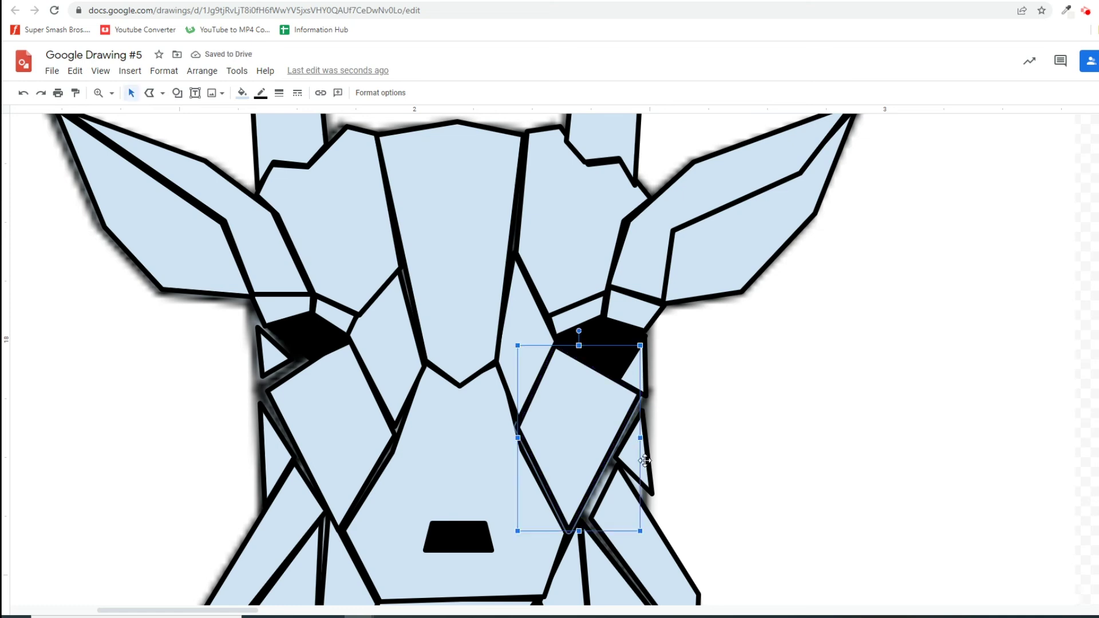
# Edit the points of the triangle beside the right cheek, fitting its upper and inner corners to the cheek edge and its bottom corner inward.
pyautogui.click(646, 464)
pyautogui.rightClick(637, 465)
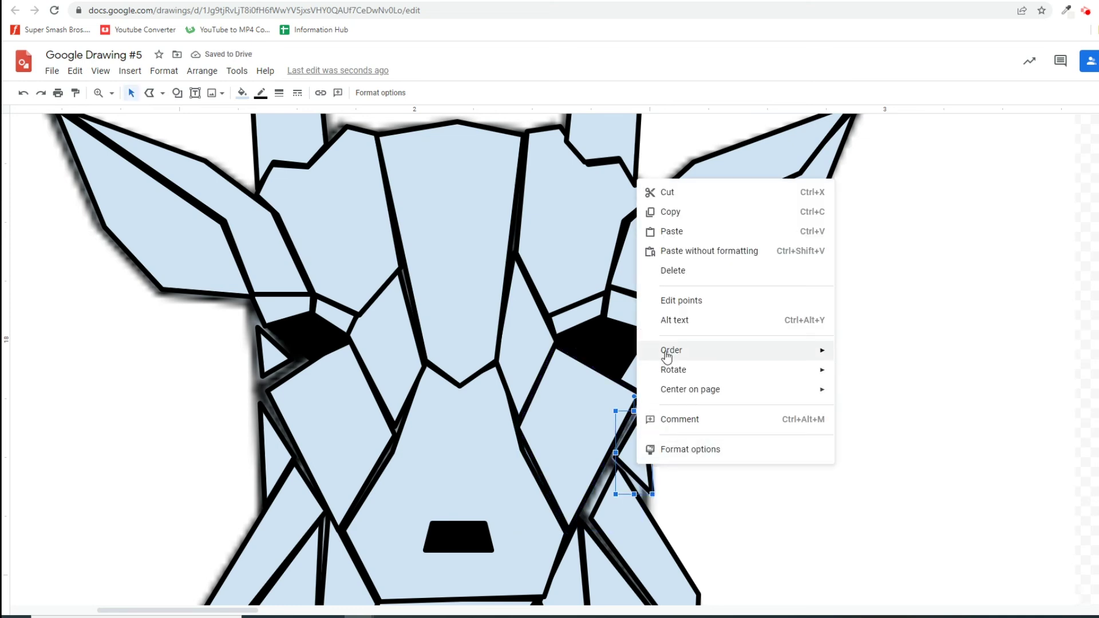
pyautogui.click(684, 305)
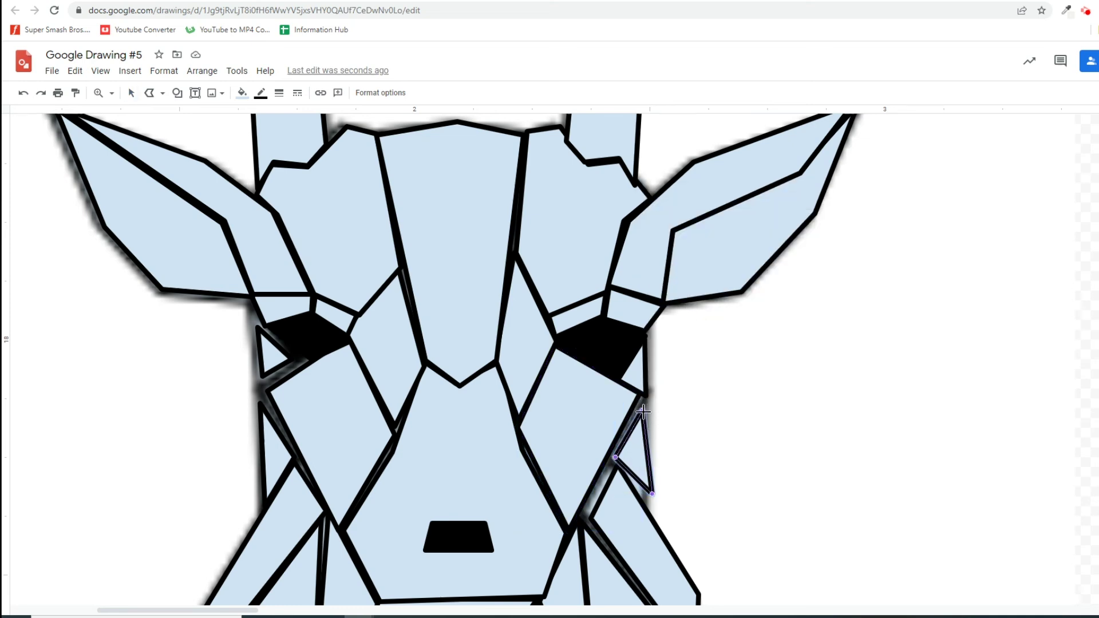
pyautogui.moveTo(643, 410); pyautogui.dragTo(643, 395)
pyautogui.moveTo(615, 456); pyautogui.dragTo(611, 454)
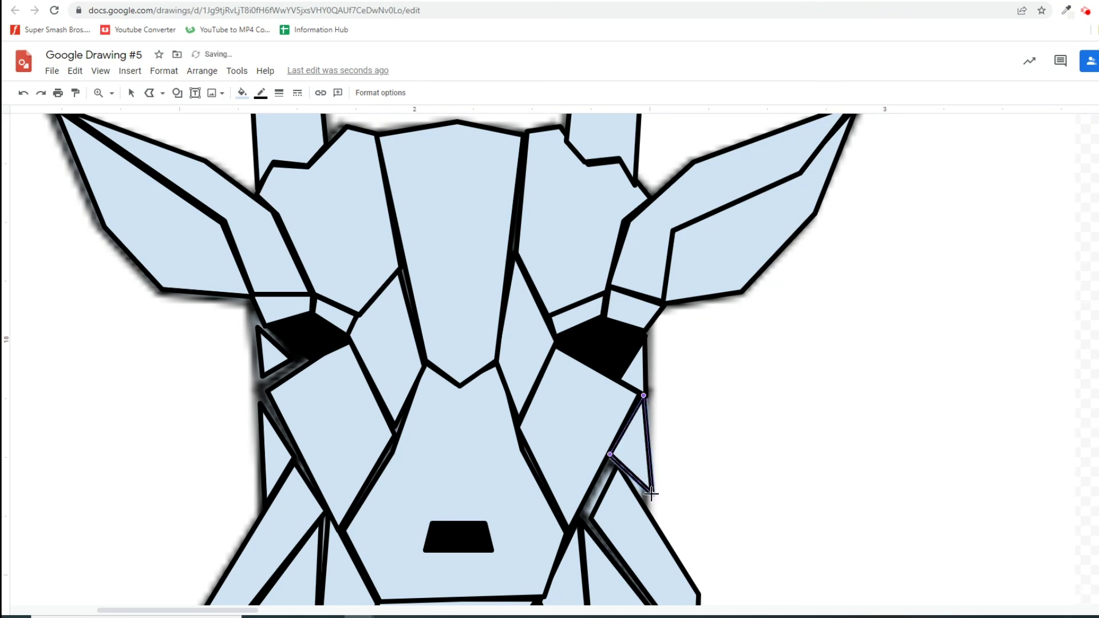
pyautogui.moveTo(651, 493); pyautogui.dragTo(645, 501)
pyautogui.press('Escape')
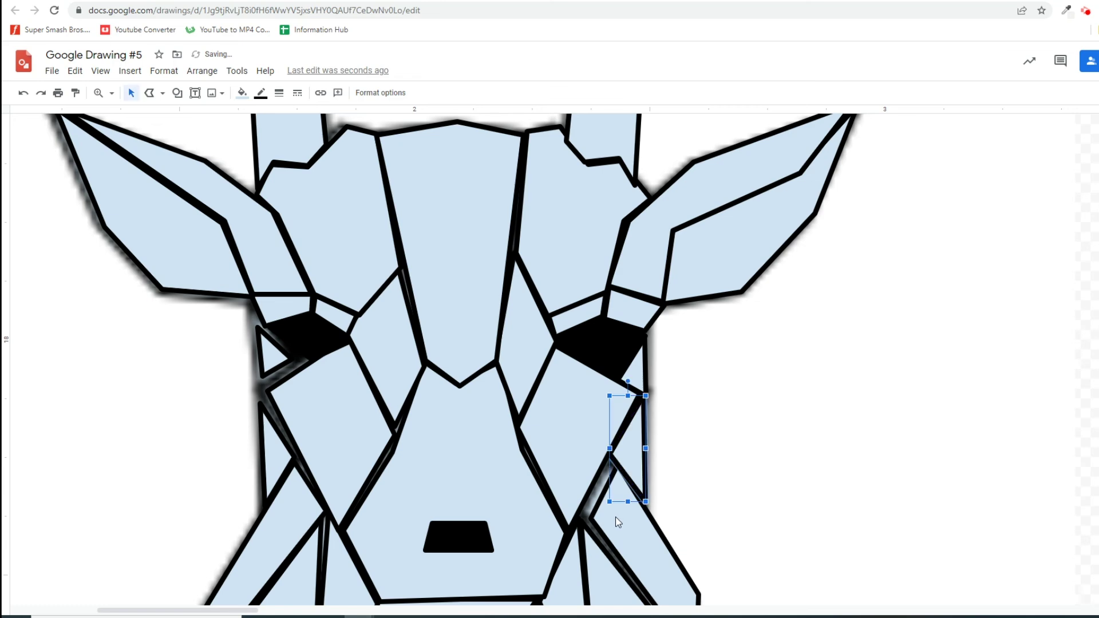
# Edit the right outer jaw facet's points, pulling its top and inner corners onto the cheek edge and slightly shifting its lowest corner.
pyautogui.scroll(-2, 631, 505)
pyautogui.click(653, 447)
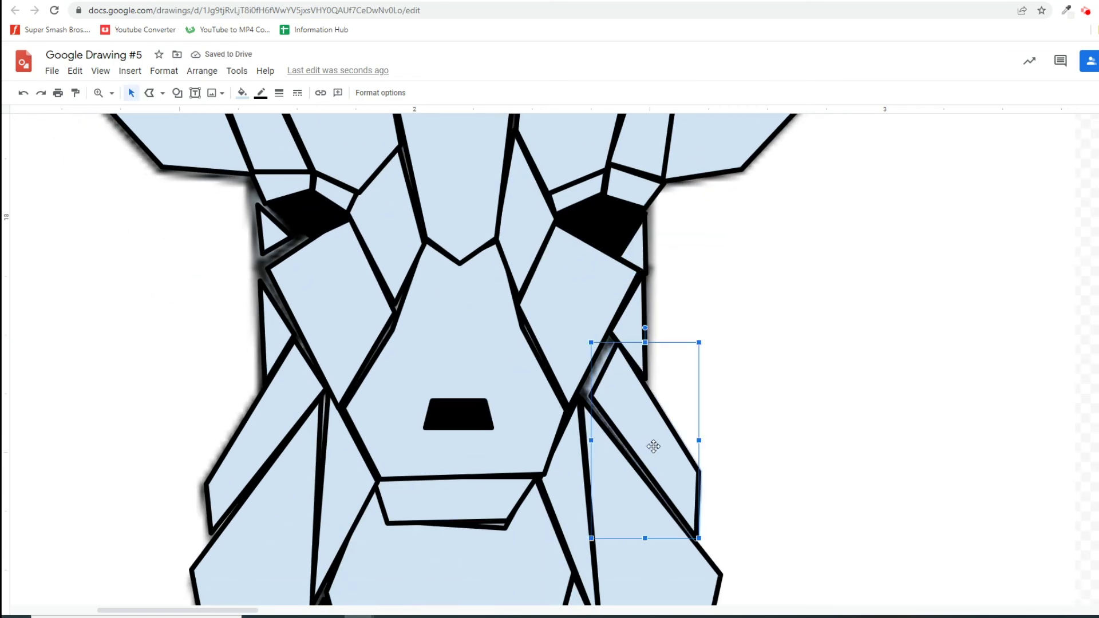
pyautogui.rightClick(655, 443)
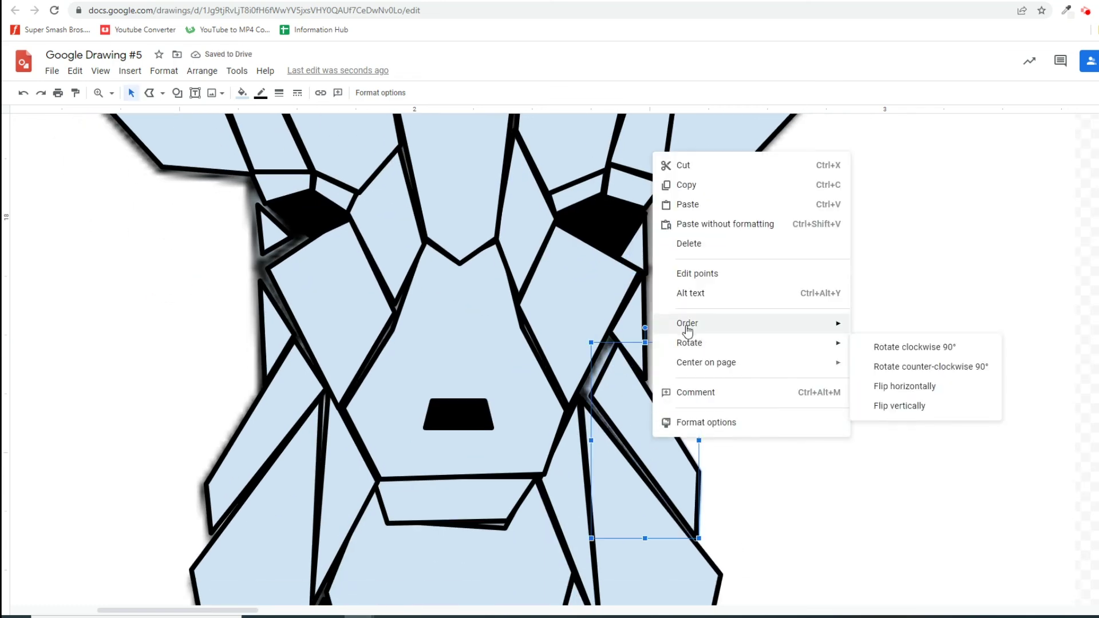
pyautogui.click(704, 208)
pyautogui.moveTo(618, 342); pyautogui.dragTo(610, 331)
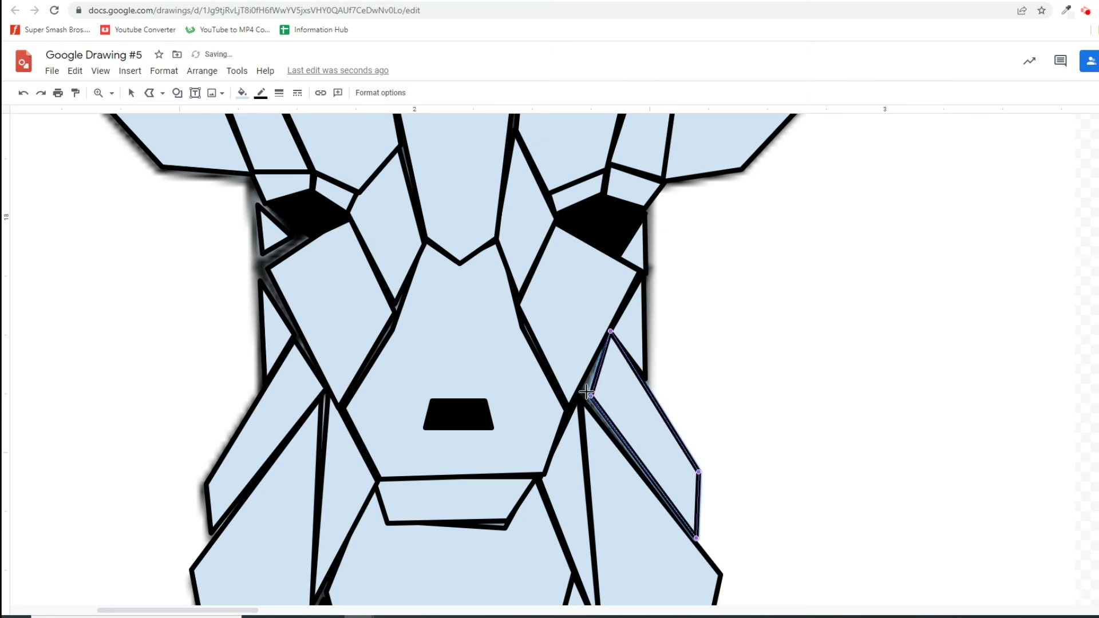
pyautogui.moveTo(580, 388); pyautogui.dragTo(580, 389)
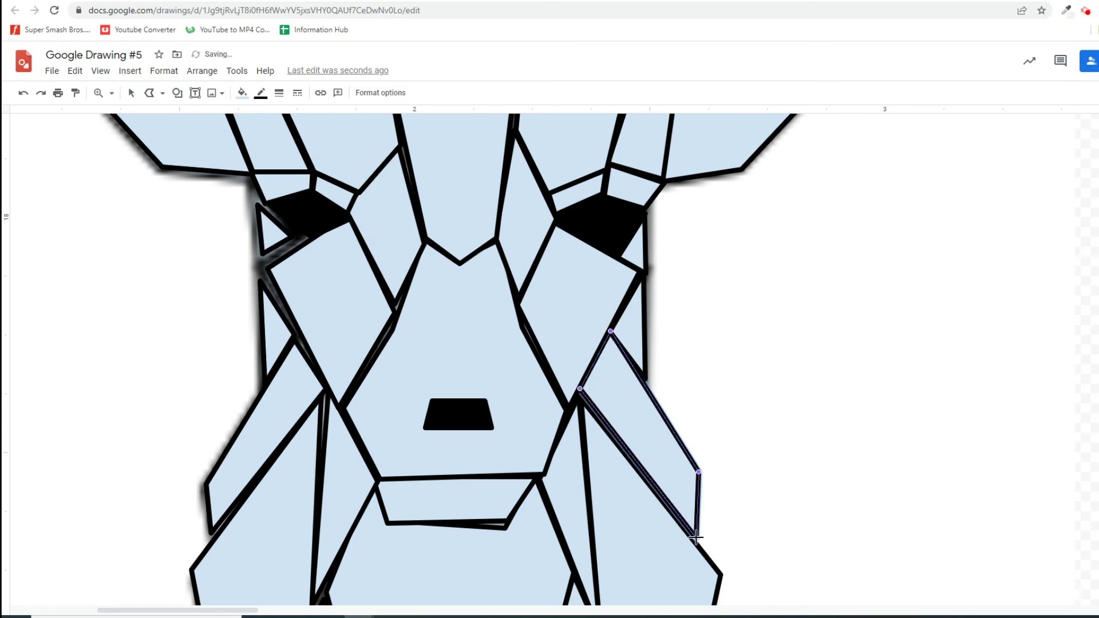
pyautogui.moveTo(695, 539); pyautogui.dragTo(695, 540)
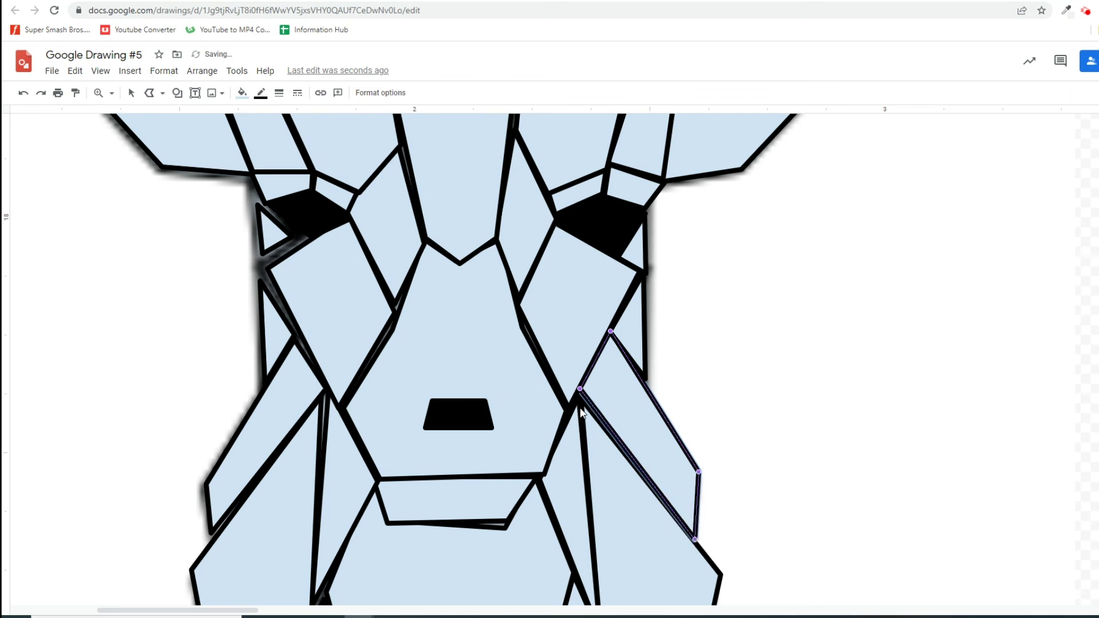
# Edit the muzzle facet's right-side points, aligning the upper two with the right cheek facet and the bottom corner with the mouth facet.
pyautogui.scroll(1, 452, 363)
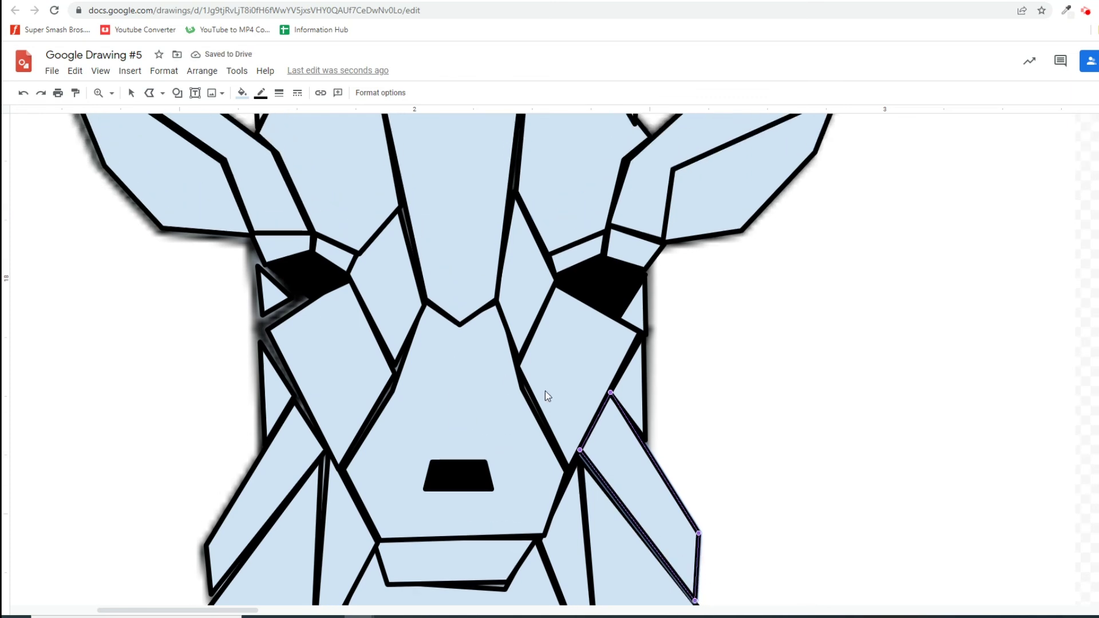
pyautogui.click(480, 394)
pyautogui.click(490, 390)
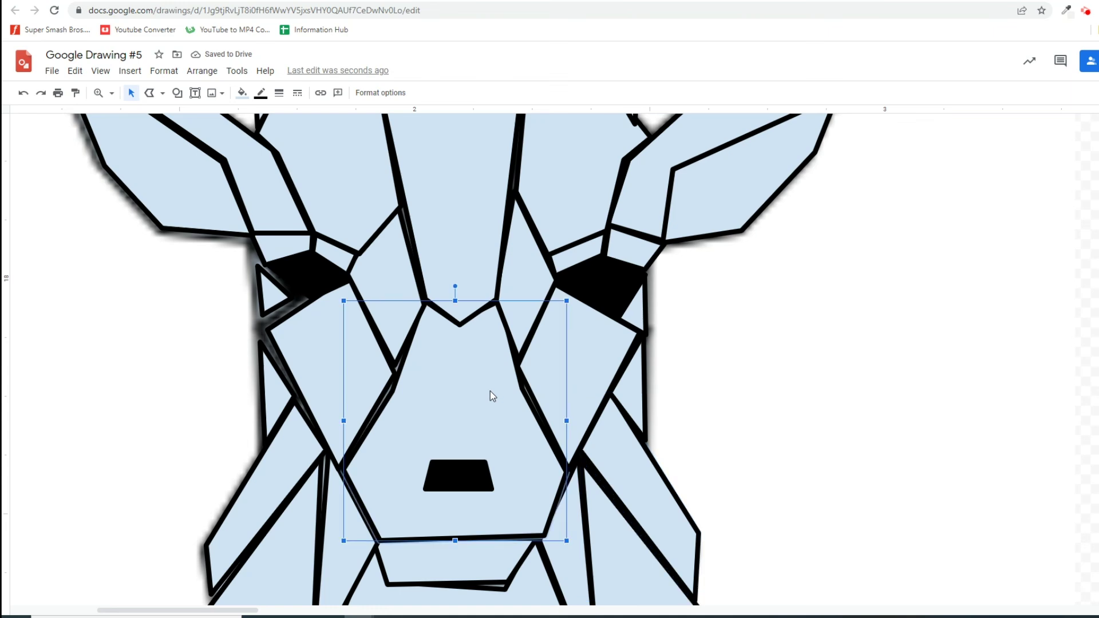
pyautogui.rightClick(489, 392)
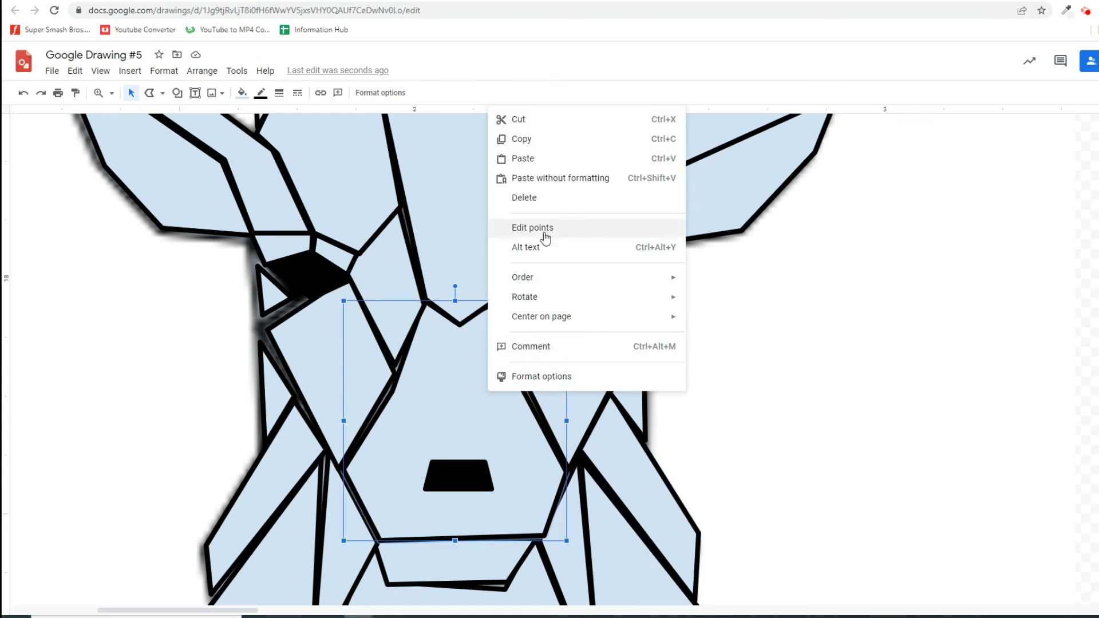
pyautogui.click(513, 229)
pyautogui.moveTo(524, 389); pyautogui.dragTo(519, 366)
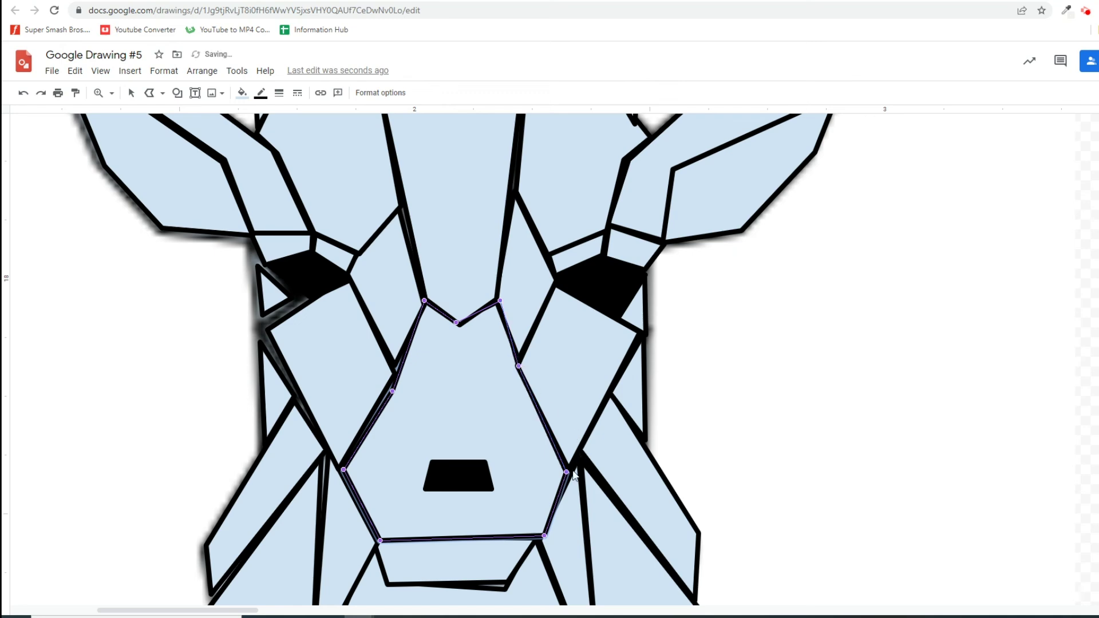
pyautogui.moveTo(567, 472); pyautogui.dragTo(568, 470)
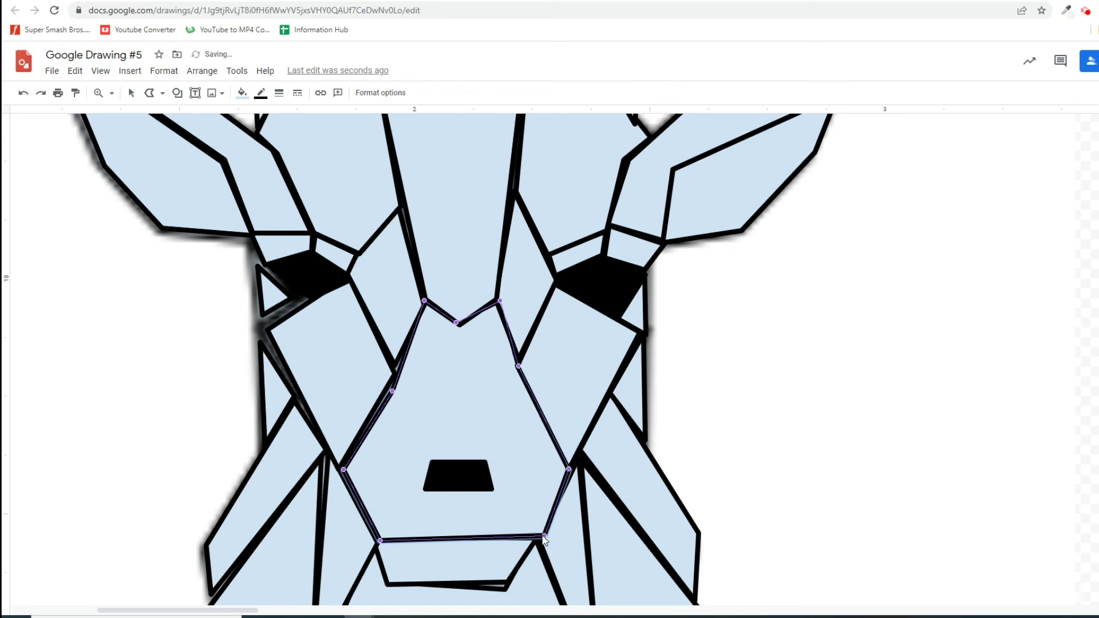
pyautogui.press('Escape')
pyautogui.rightClick(535, 505)
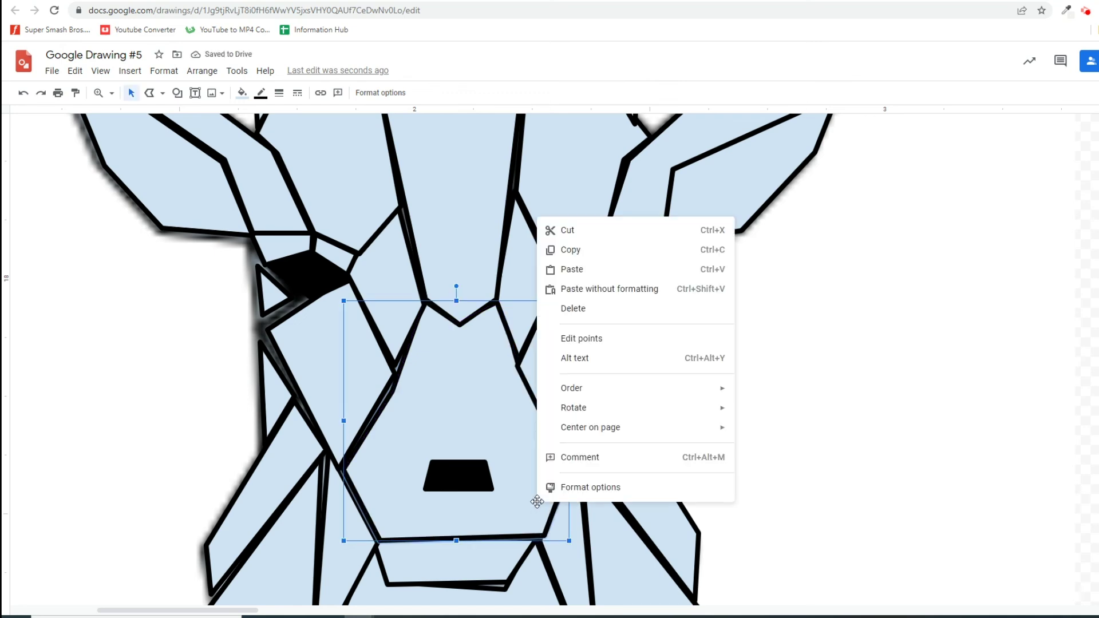
pyautogui.click(581, 339)
pyautogui.moveTo(544, 536); pyautogui.dragTo(541, 540)
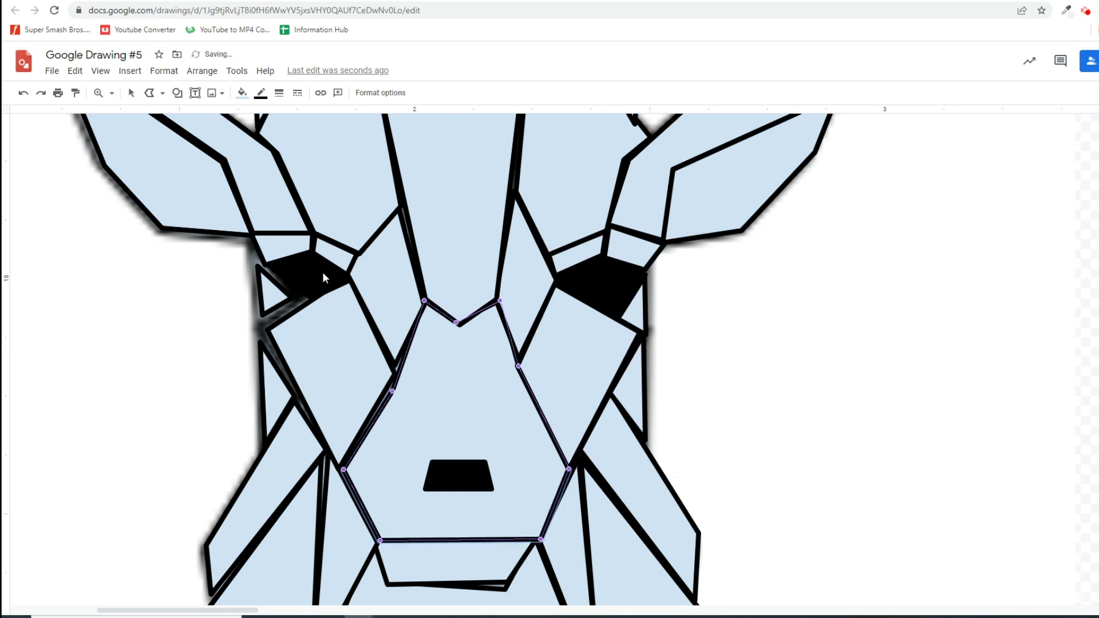
pyautogui.press('Escape')
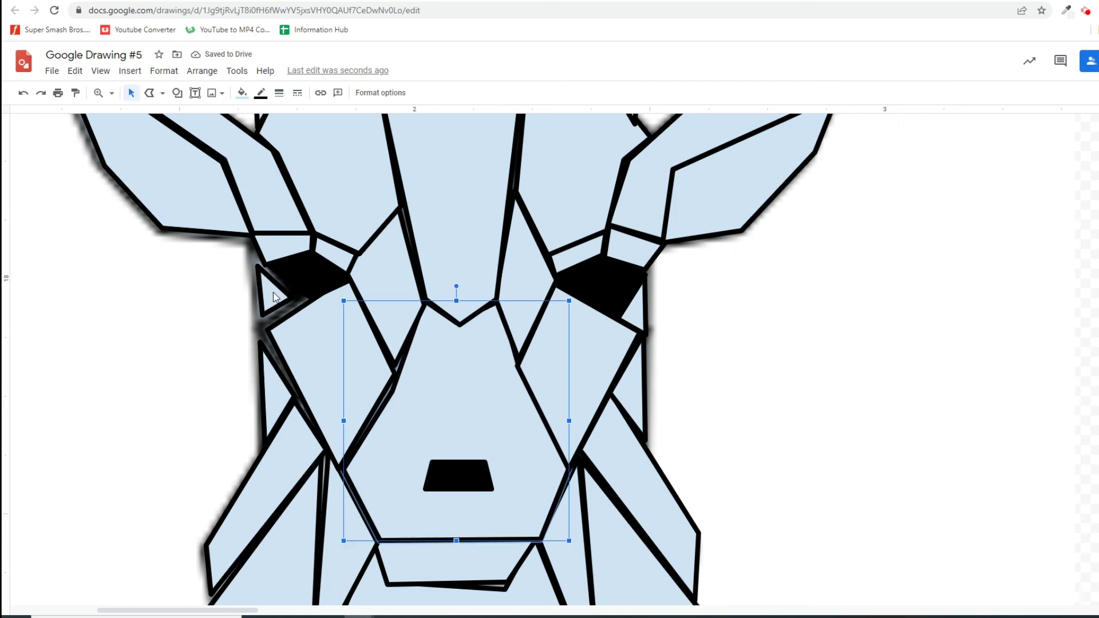
# Edit the points of the small triangle below the left eye, snapping its corners to the eye's outer and lower tips and the cheek facet.
pyautogui.click(275, 297)
pyautogui.rightClick(275, 297)
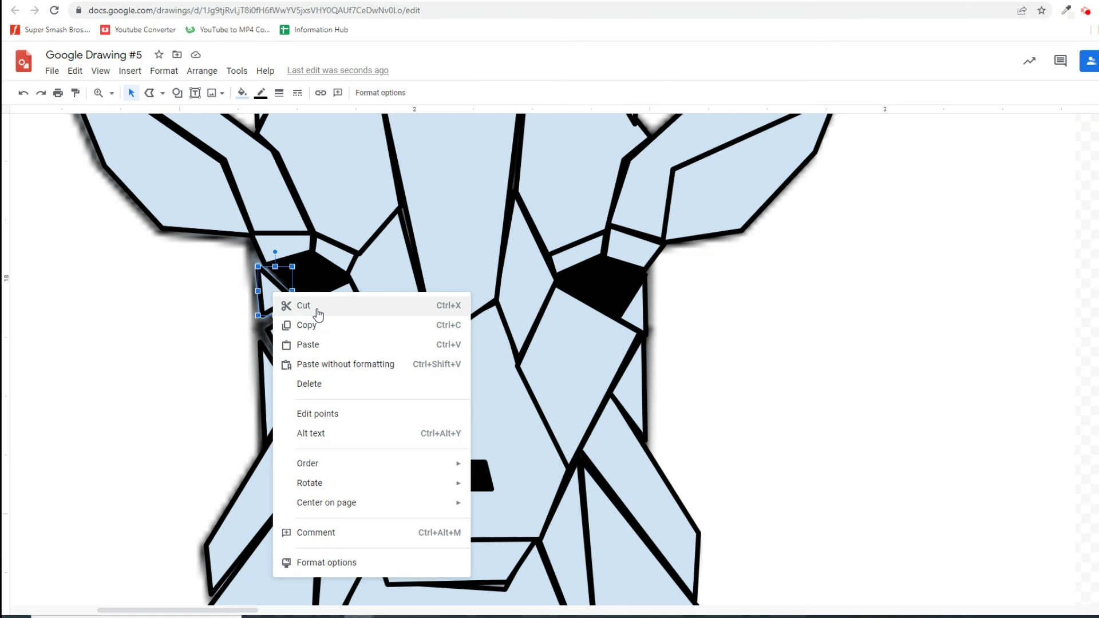
pyautogui.click(318, 414)
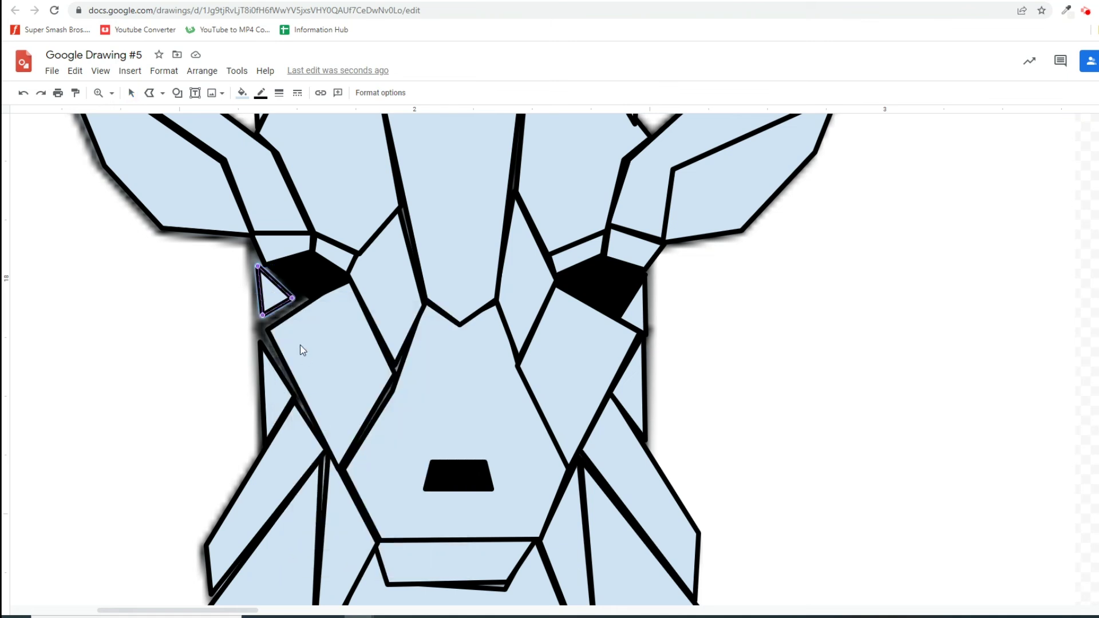
pyautogui.moveTo(291, 297); pyautogui.dragTo(267, 330)
pyautogui.moveTo(256, 266); pyautogui.dragTo(263, 263)
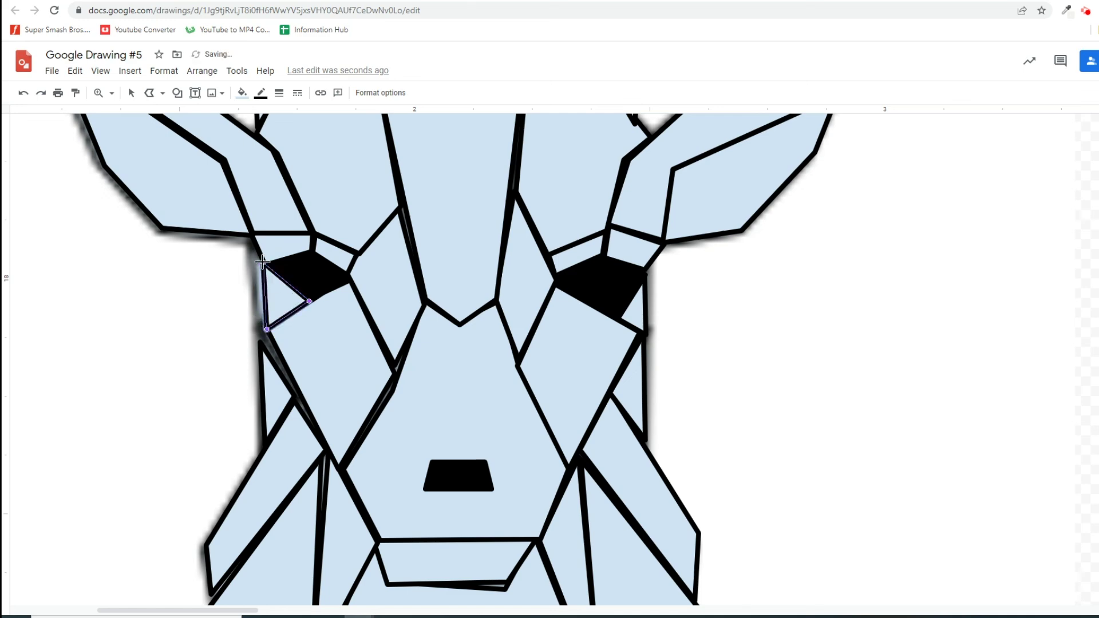
# Edit the points of the triangle beside the left cheek, moving its inner corner onto the cheek edge and its top to the cheek's outer corner.
pyautogui.doubleClick(274, 400)
pyautogui.moveTo(295, 395); pyautogui.dragTo(299, 393)
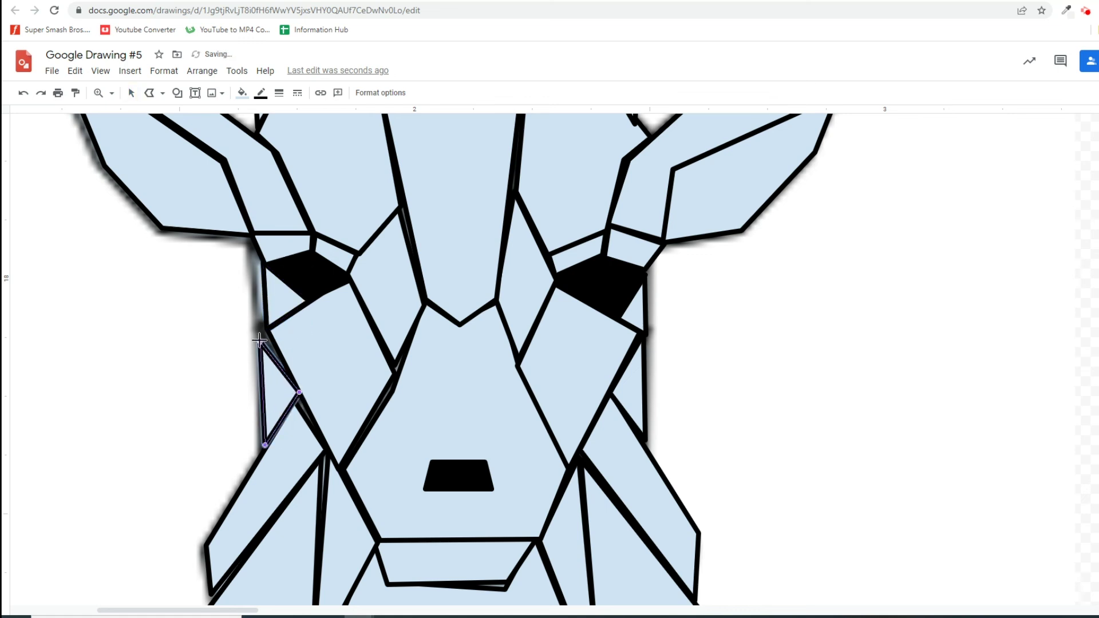
pyautogui.moveTo(259, 341); pyautogui.dragTo(267, 328)
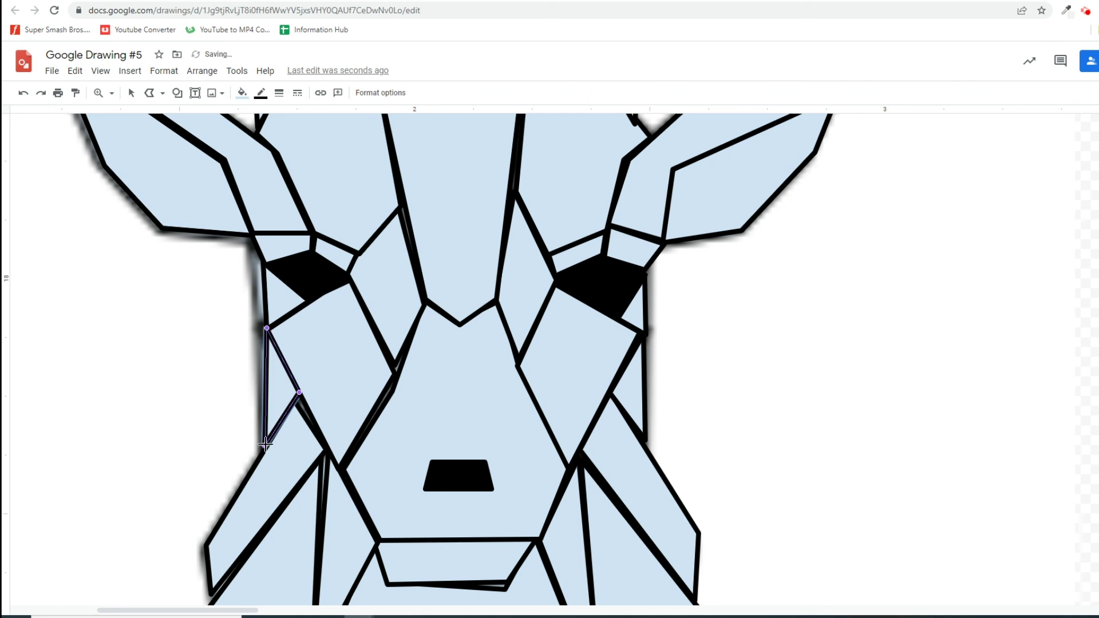
# Edit the left outer jaw facet's points, raising its top corner to the cheek edge and nudging its lowest corner onto the adjoining facet.
pyautogui.doubleClick(297, 455)
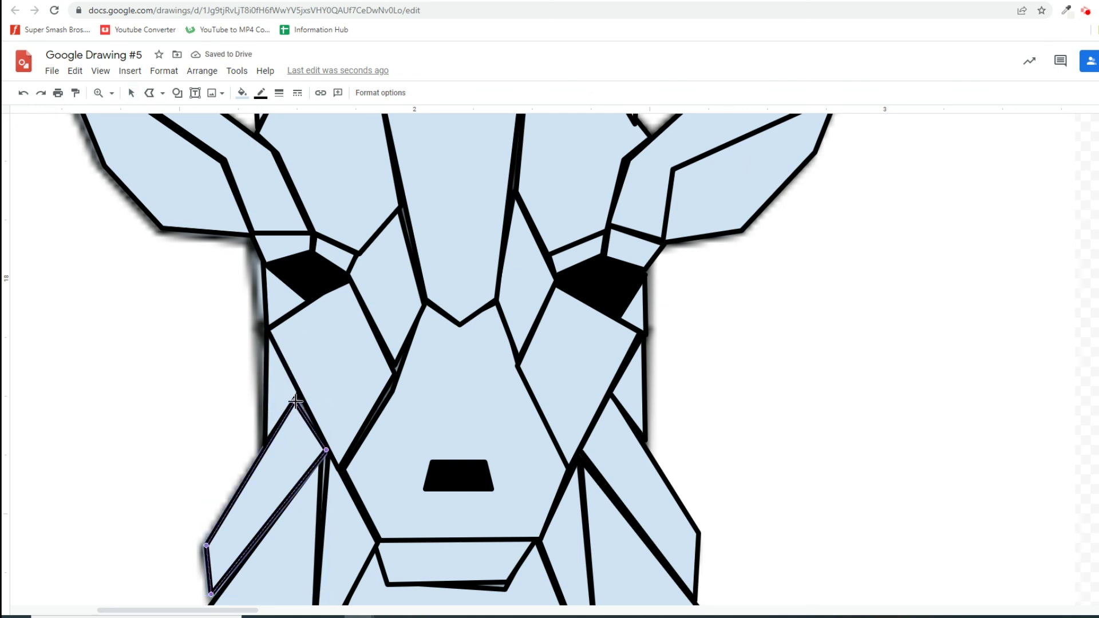
pyautogui.moveTo(296, 401); pyautogui.dragTo(301, 392)
pyautogui.scroll(-1, 336, 428)
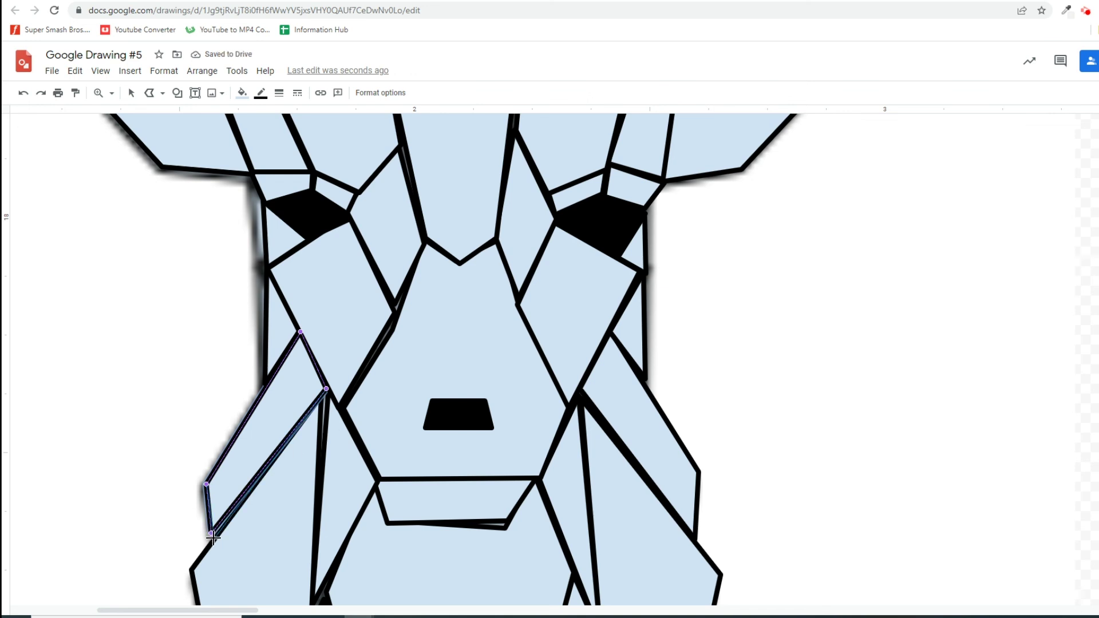
pyautogui.moveTo(212, 534); pyautogui.dragTo(214, 537)
# Edit the points of the large lower-left jaw facet, moving its top corner up to the outer jaw facet's inner corner.
pyautogui.click(307, 438)
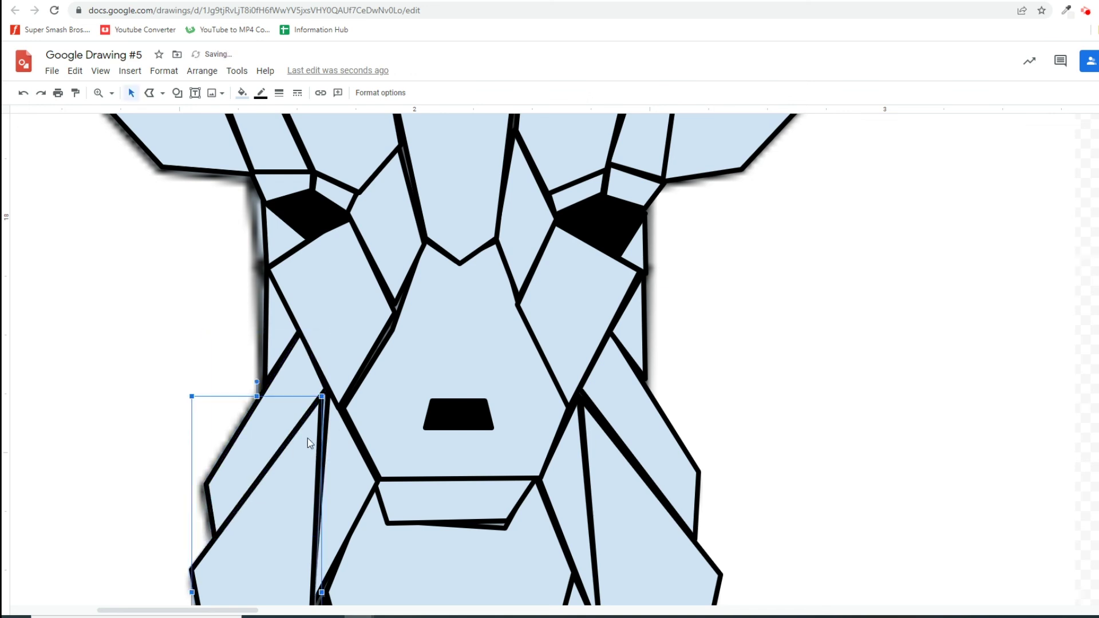
pyautogui.doubleClick(307, 438)
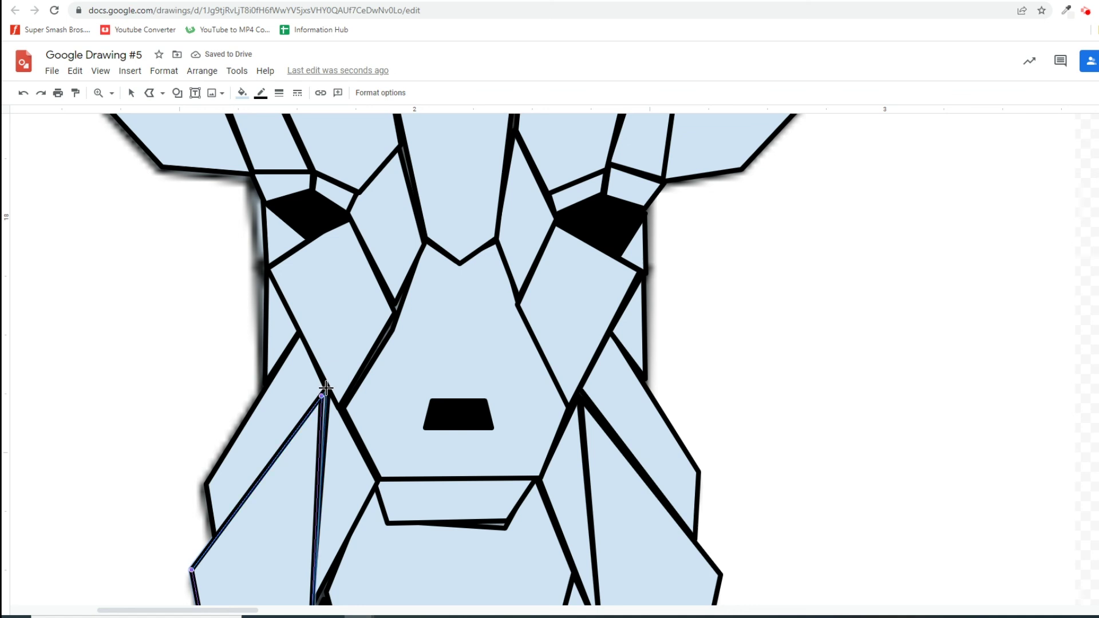
pyautogui.moveTo(323, 395); pyautogui.dragTo(327, 388)
# Edit the points of the mouth trapezoid, nudging both lower corners to even out its bottom edge.
pyautogui.scroll(-1, 376, 435)
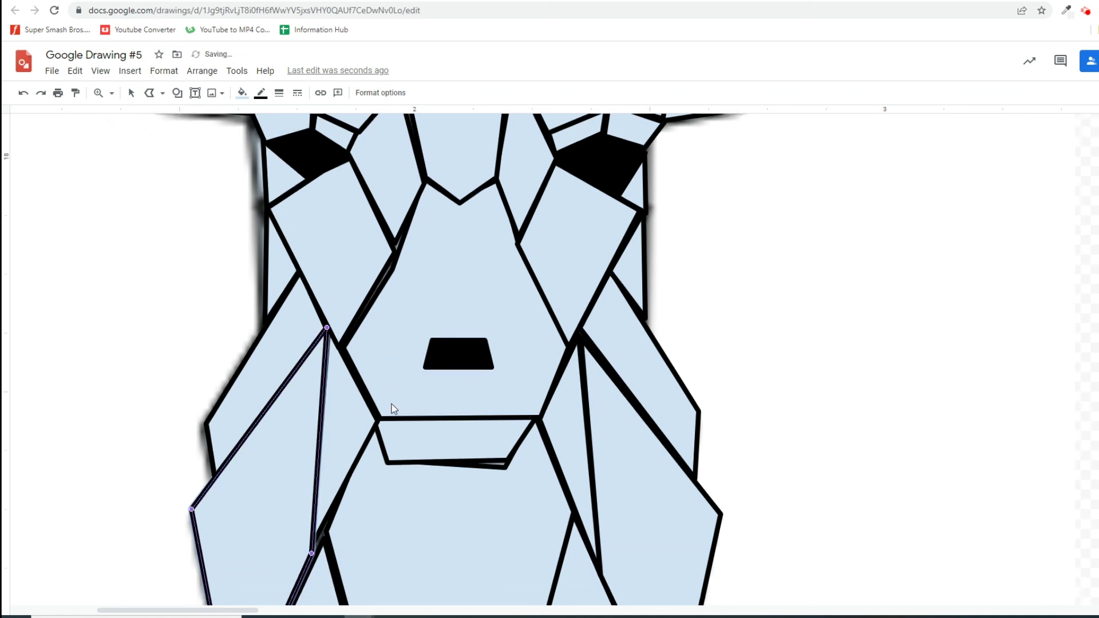
pyautogui.doubleClick(454, 447)
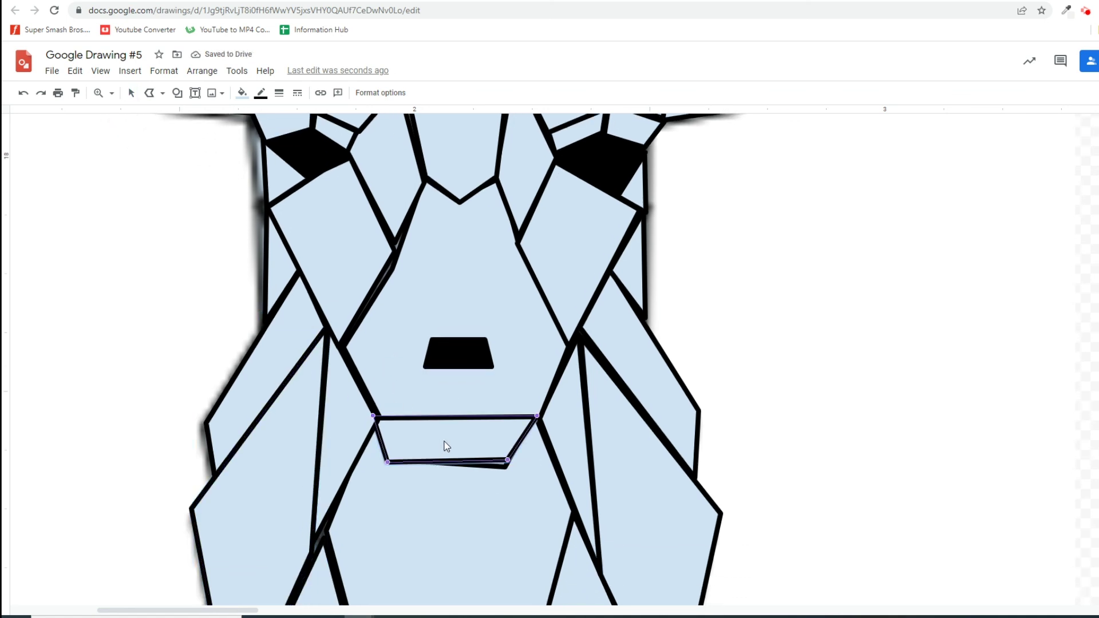
pyautogui.moveTo(387, 462); pyautogui.dragTo(392, 460)
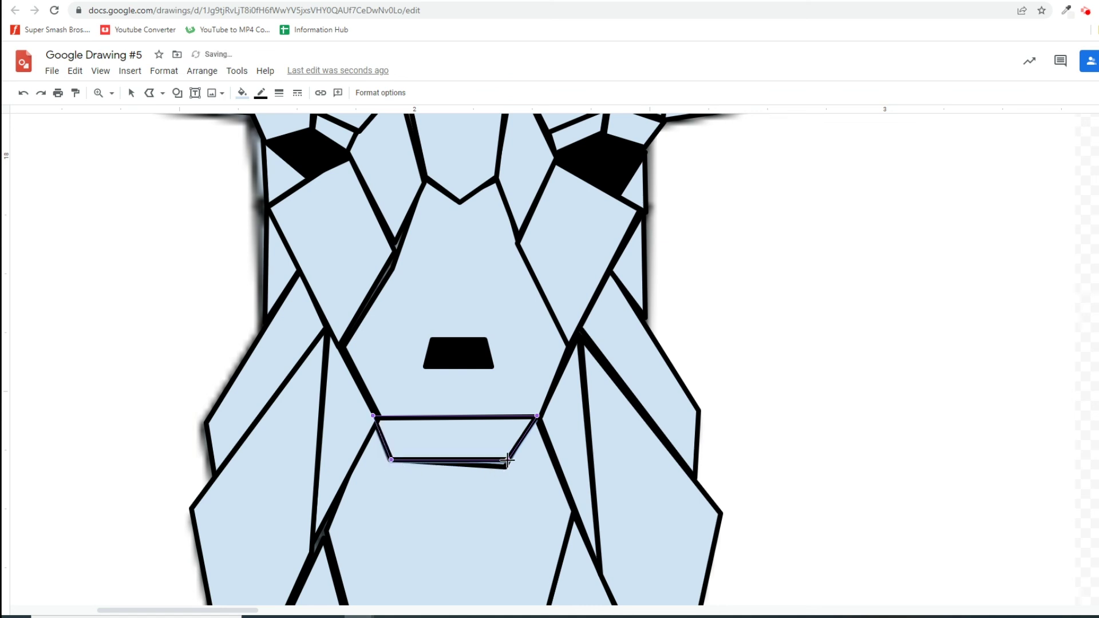
pyautogui.moveTo(507, 459); pyautogui.dragTo(510, 460)
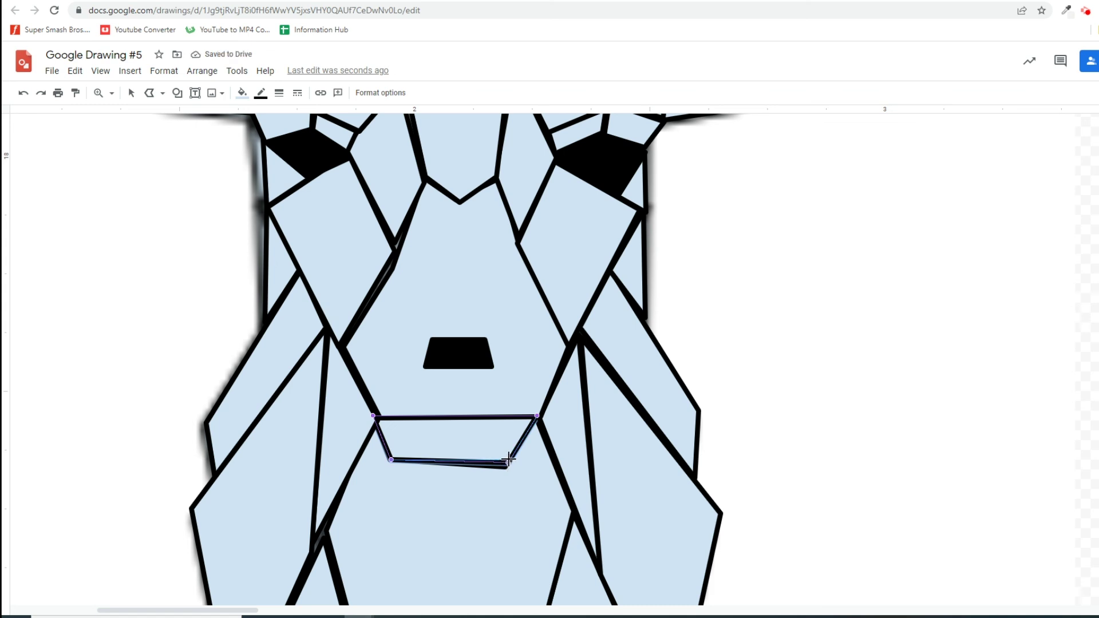
pyautogui.press('Escape')
# Edit the points of the large central chin facet, moving its upper-right notch corner onto the mouth's lower-right corner.
pyautogui.click(490, 503)
pyautogui.rightClick(490, 503)
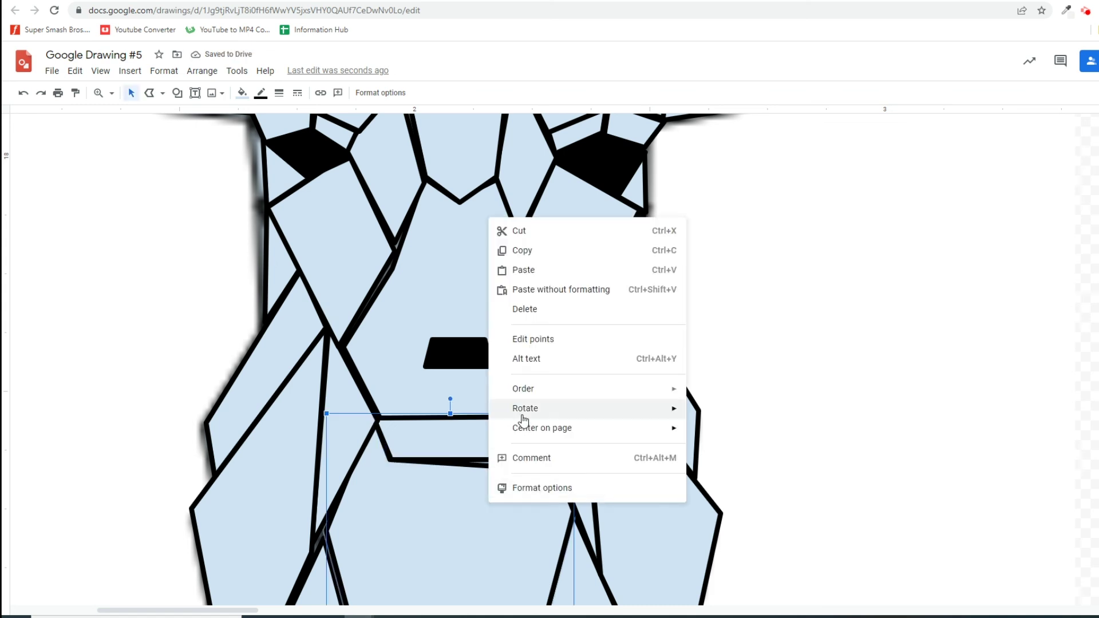
pyautogui.click(547, 342)
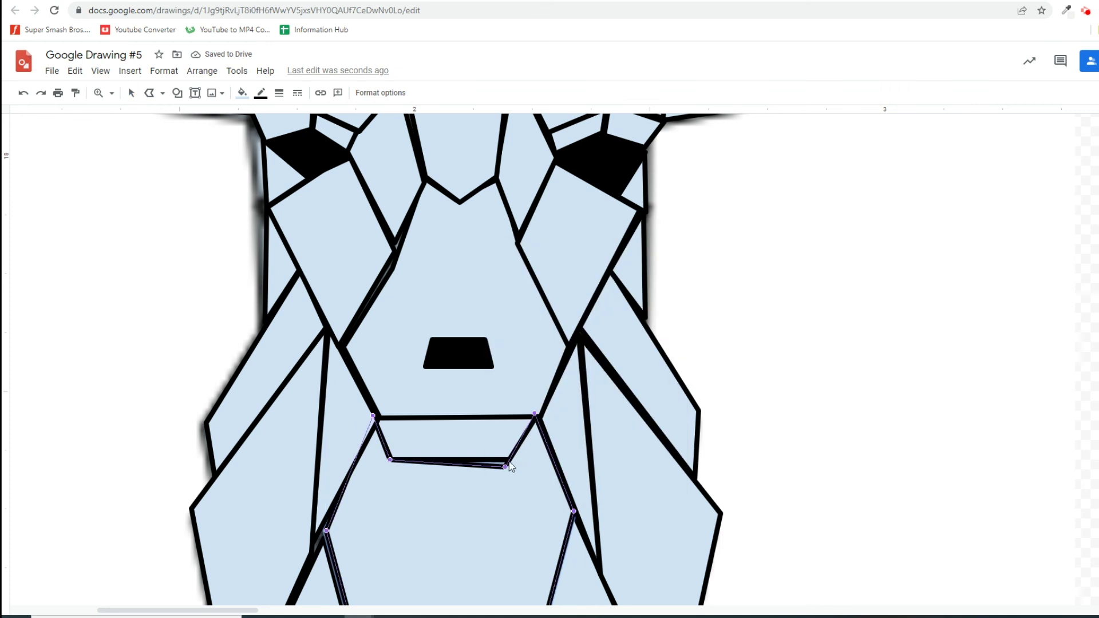
pyautogui.moveTo(509, 458); pyautogui.dragTo(510, 460)
pyautogui.scroll(-3, 432, 484)
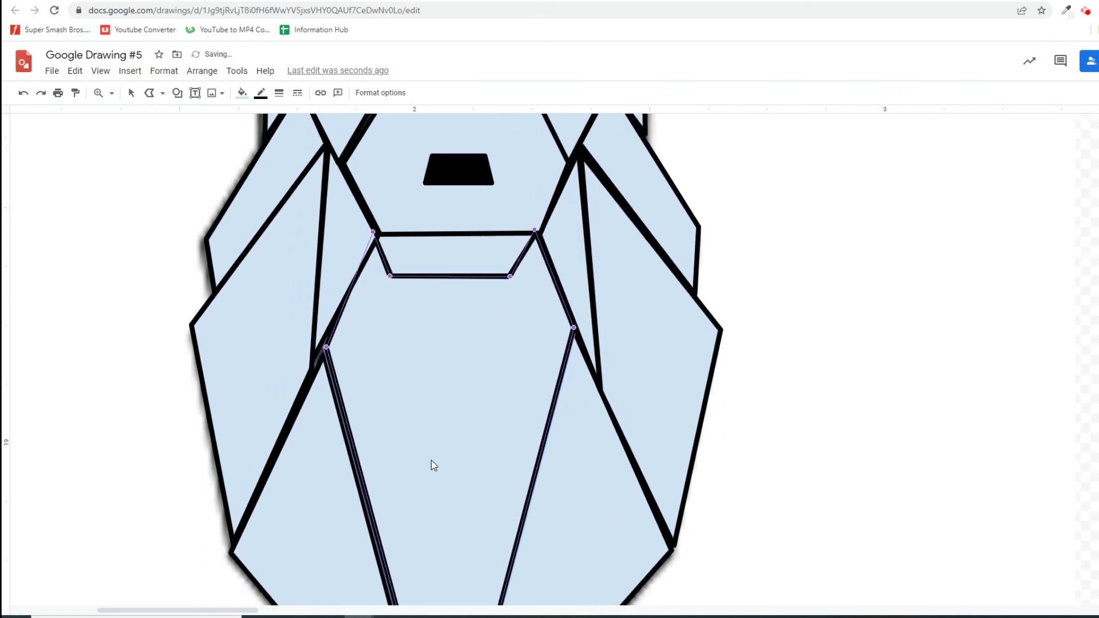
# Edit the points of the narrow triangle left of the mouth, lowering its bottom corner onto the inner corner of the adjoining jaw facet.
pyautogui.click(337, 282)
pyautogui.click(335, 279)
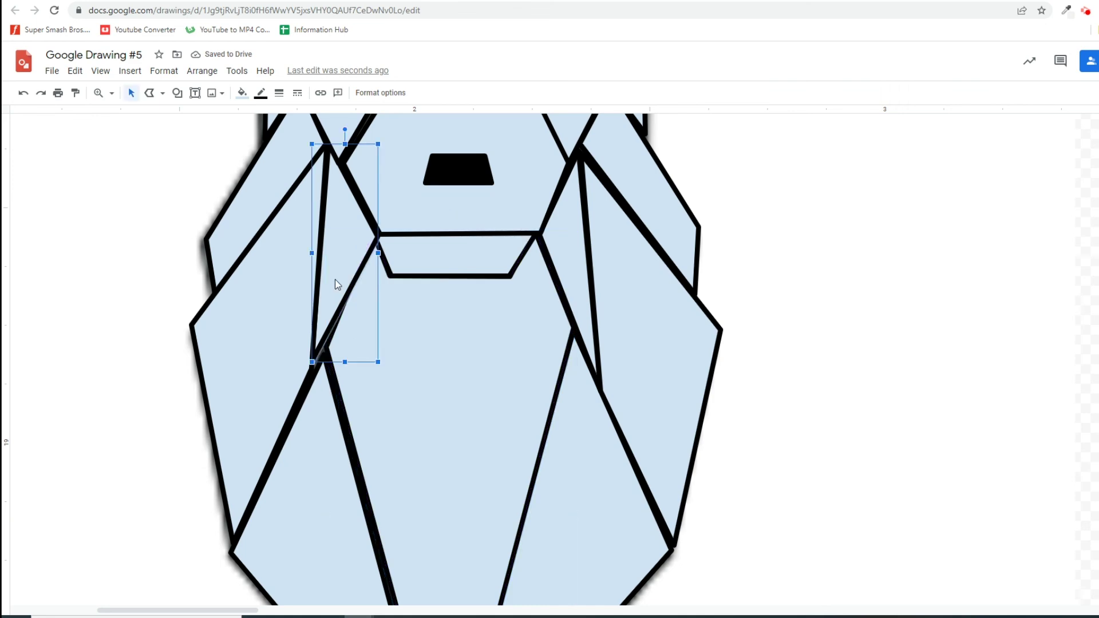
pyautogui.doubleClick(336, 293)
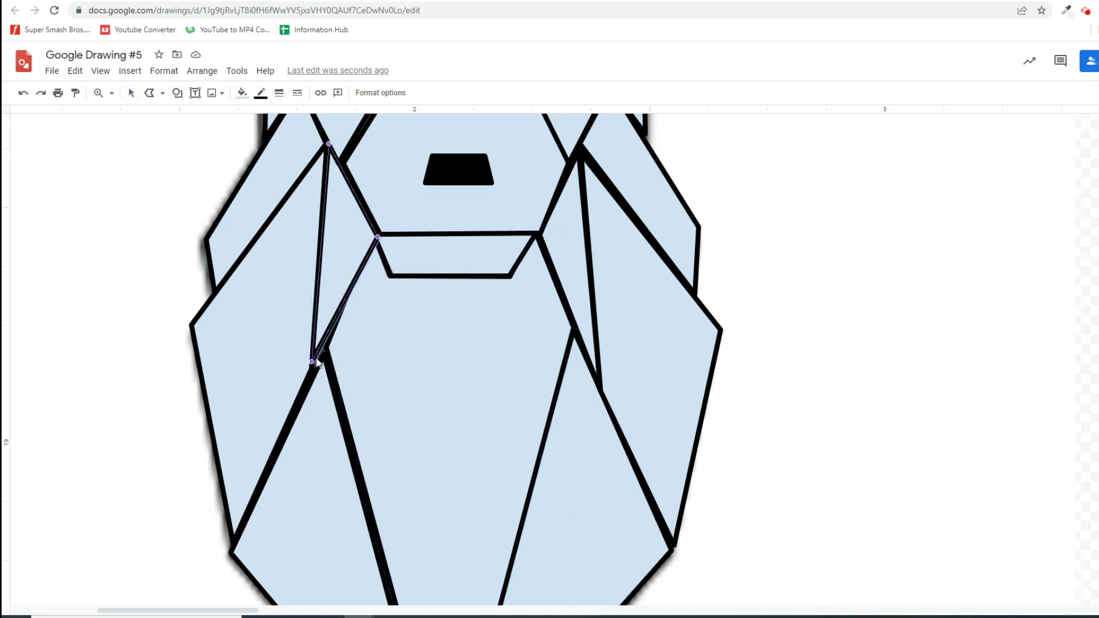
pyautogui.moveTo(312, 366); pyautogui.dragTo(314, 368)
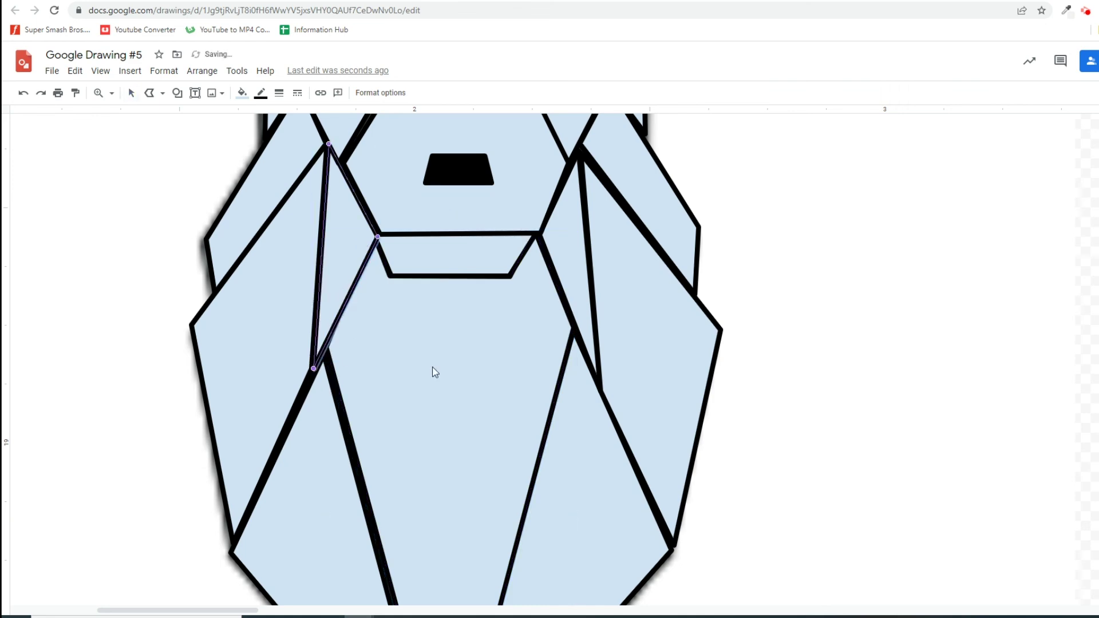
# Edit the points of the large left and right jaw facets, snapping each one's bottom corner onto the chin facet's outer corner.
pyautogui.scroll(-3, 517, 367)
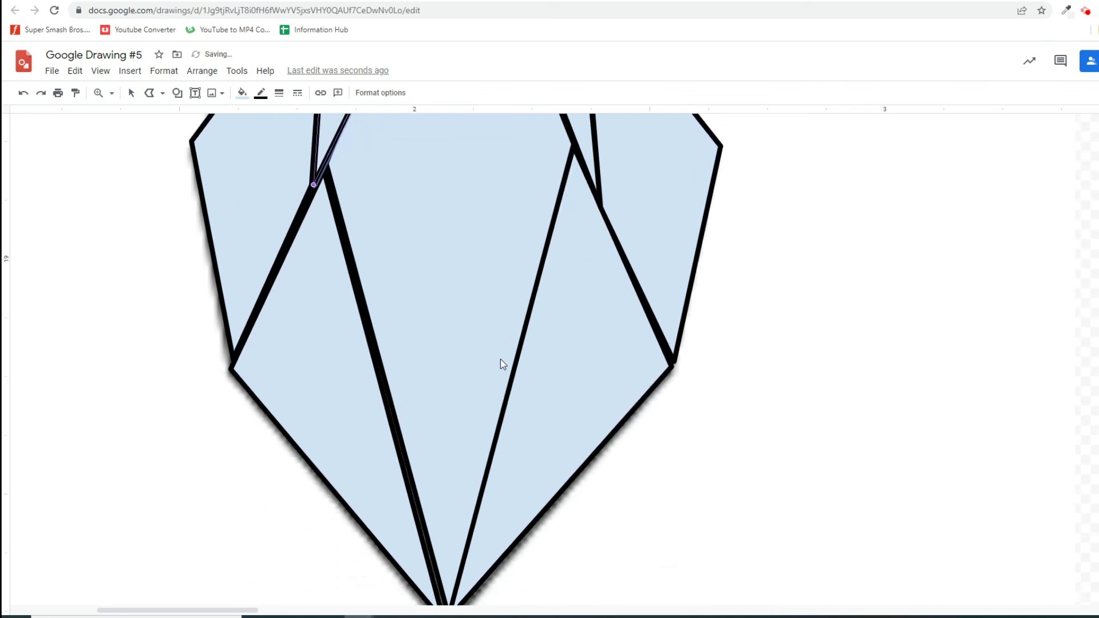
pyautogui.click(250, 275)
pyautogui.moveTo(234, 358); pyautogui.dragTo(230, 367)
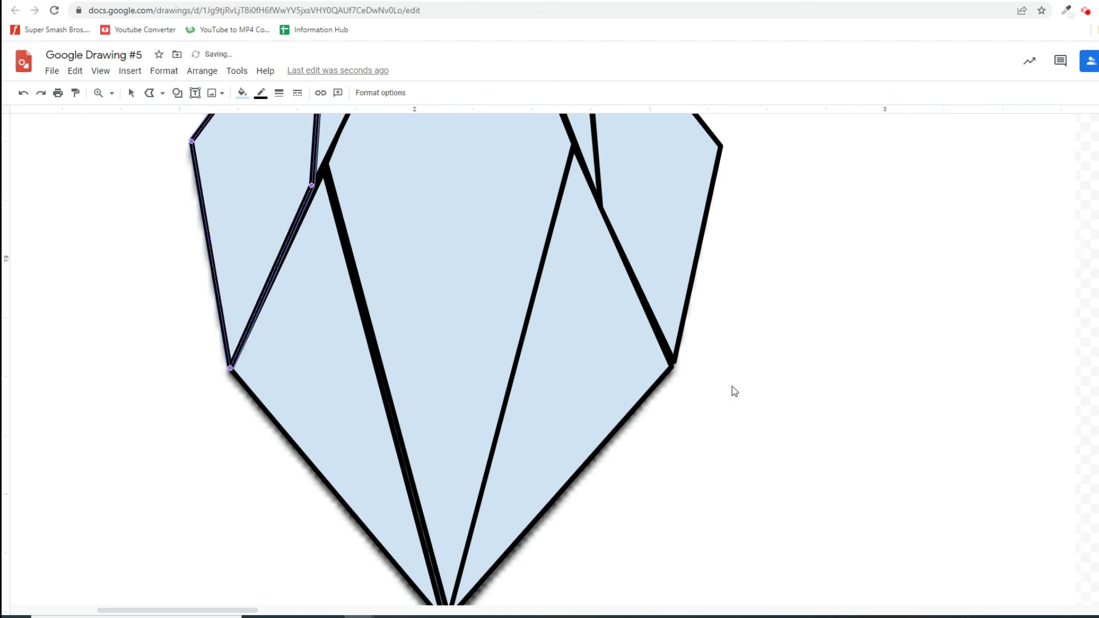
pyautogui.doubleClick(677, 324)
pyautogui.moveTo(671, 365); pyautogui.dragTo(672, 367)
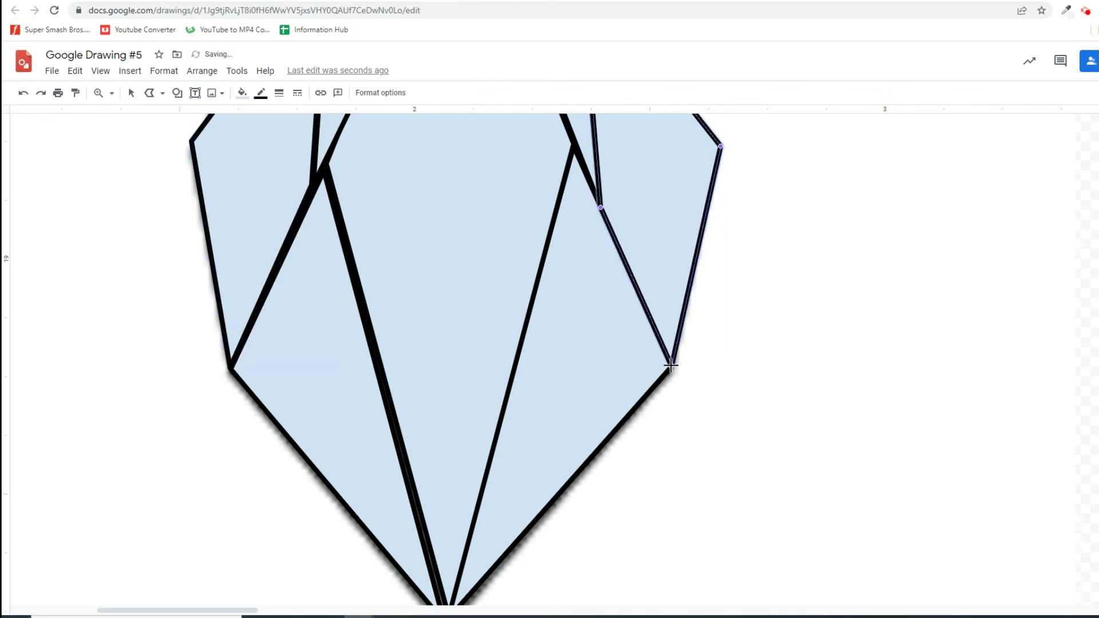
# Move the deer reference image from behind the tracing to the empty area beside it on the right.
pyautogui.click(112, 96)
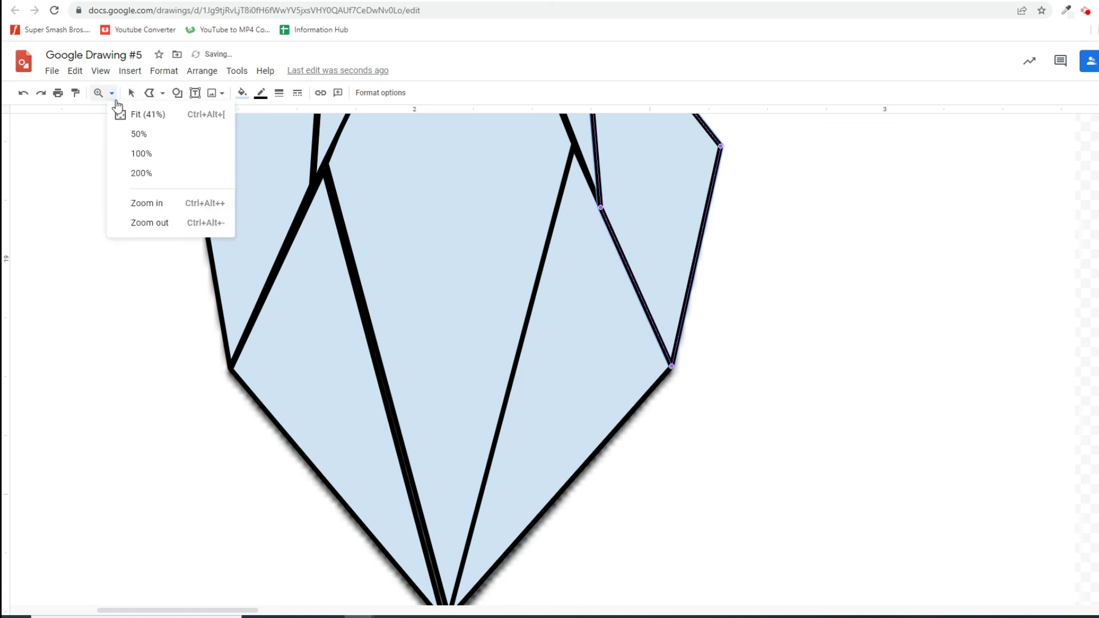
pyautogui.click(139, 154)
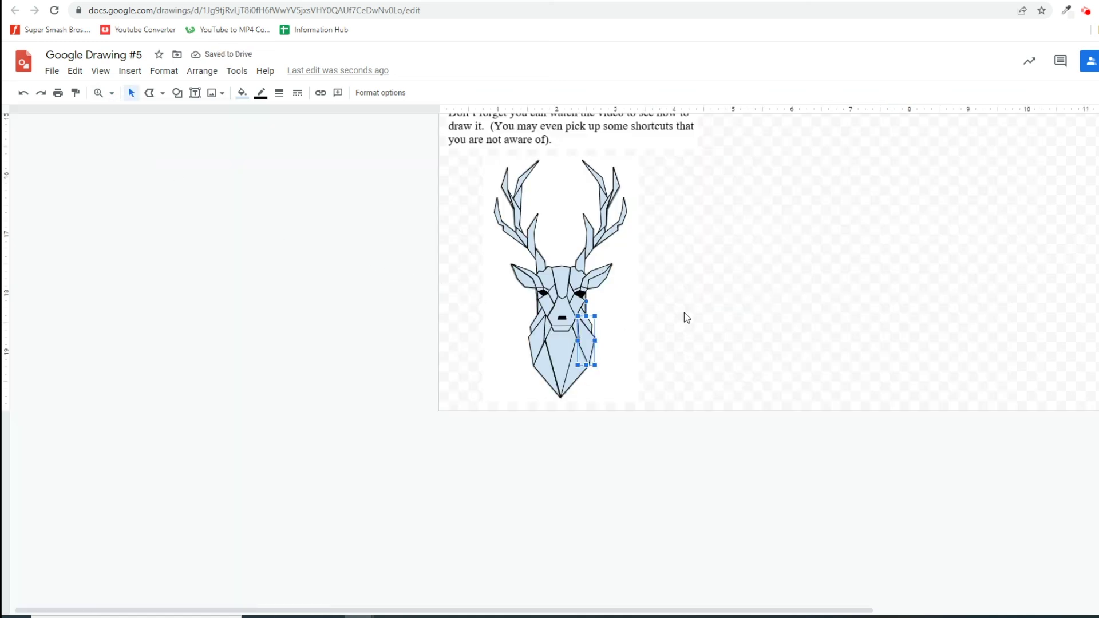
pyautogui.click(699, 314)
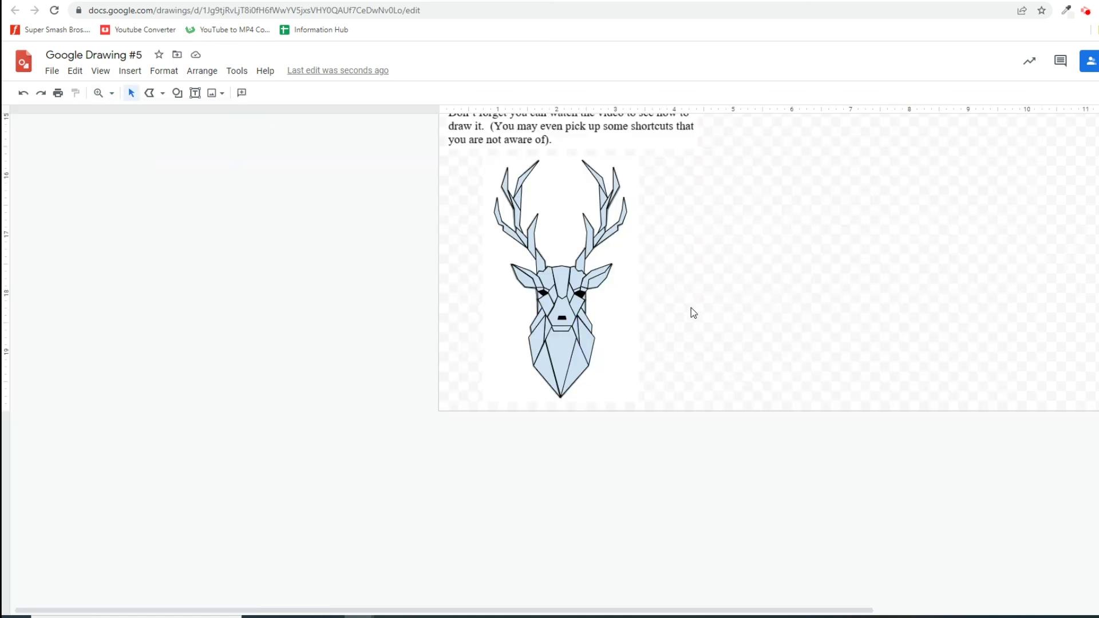
pyautogui.click(624, 353)
pyautogui.moveTo(623, 353); pyautogui.dragTo(841, 351)
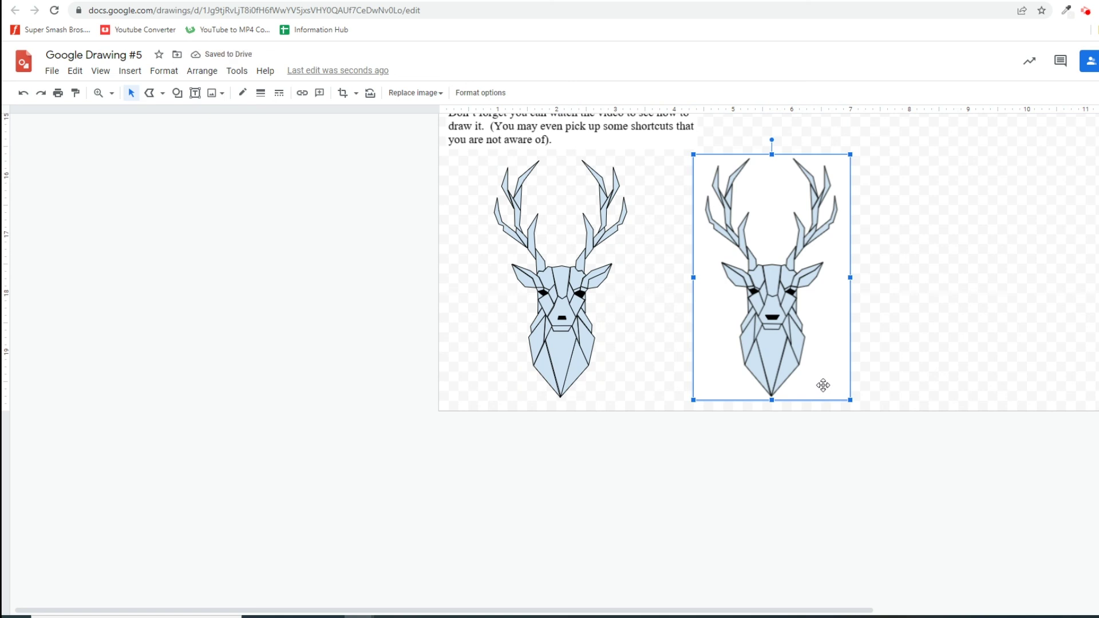
# Flip the black nose trapezoid of the traced deer vertically to match the reference image.
pyautogui.click(563, 319)
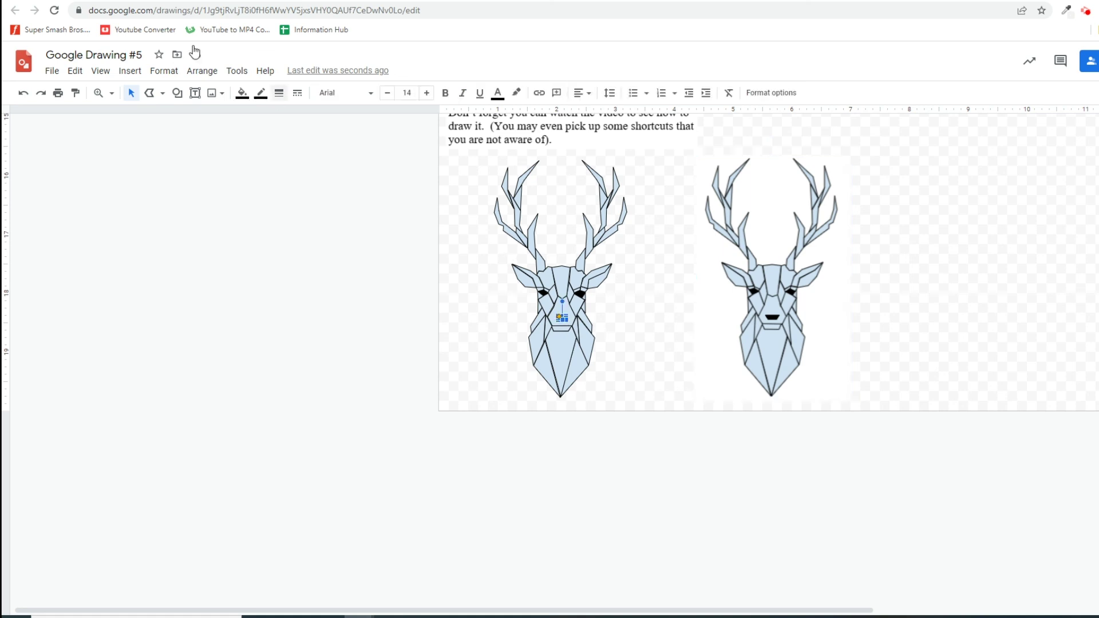
pyautogui.click(112, 93)
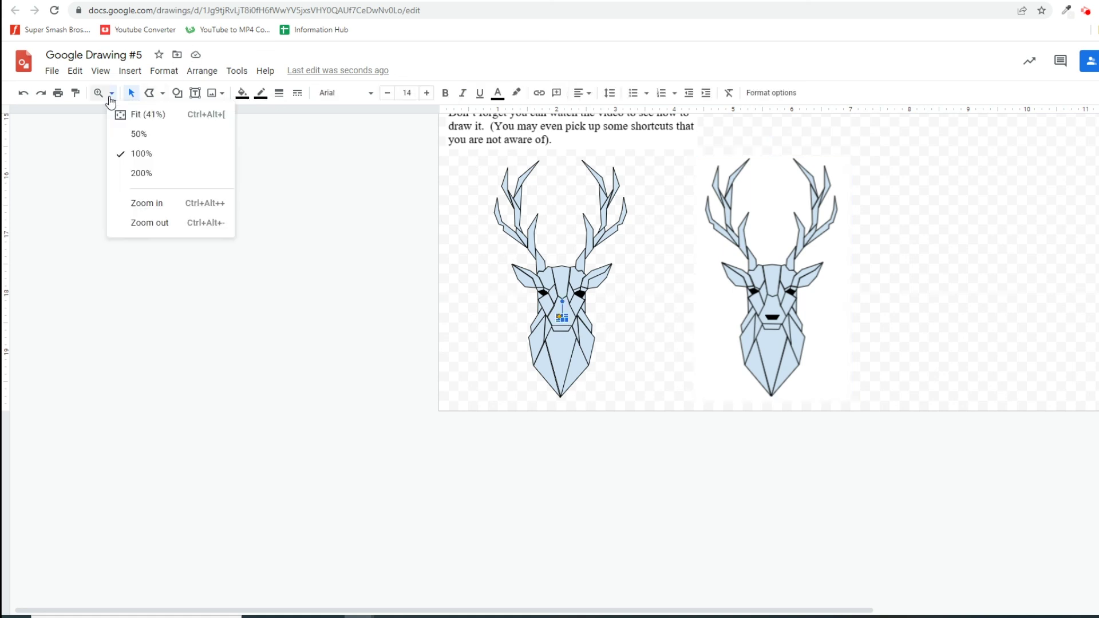
pyautogui.click(138, 172)
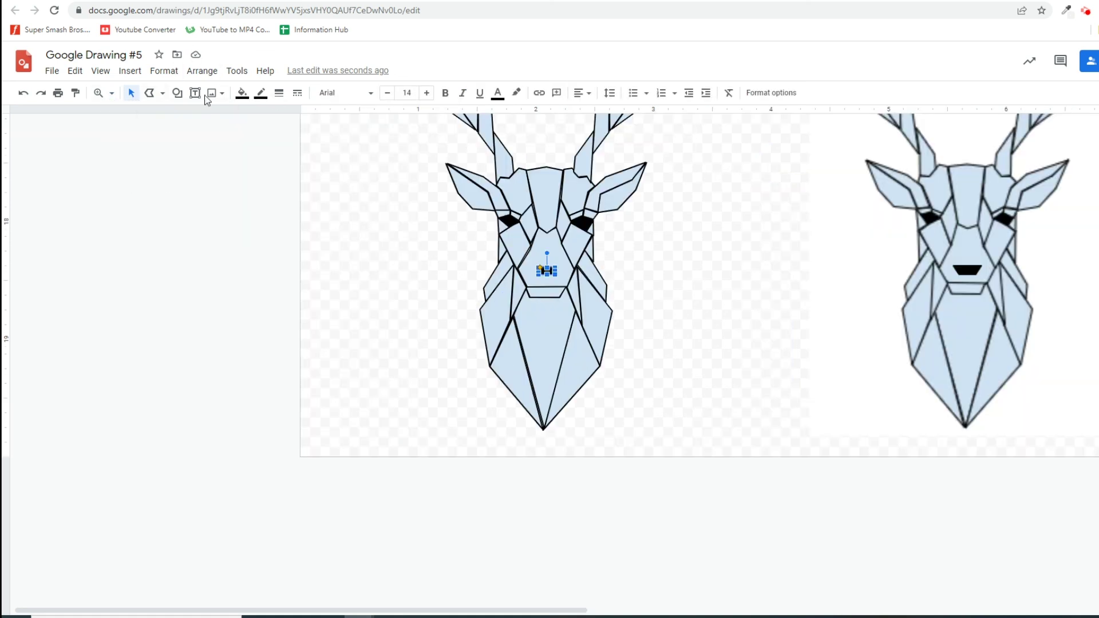
pyautogui.rightClick(551, 273)
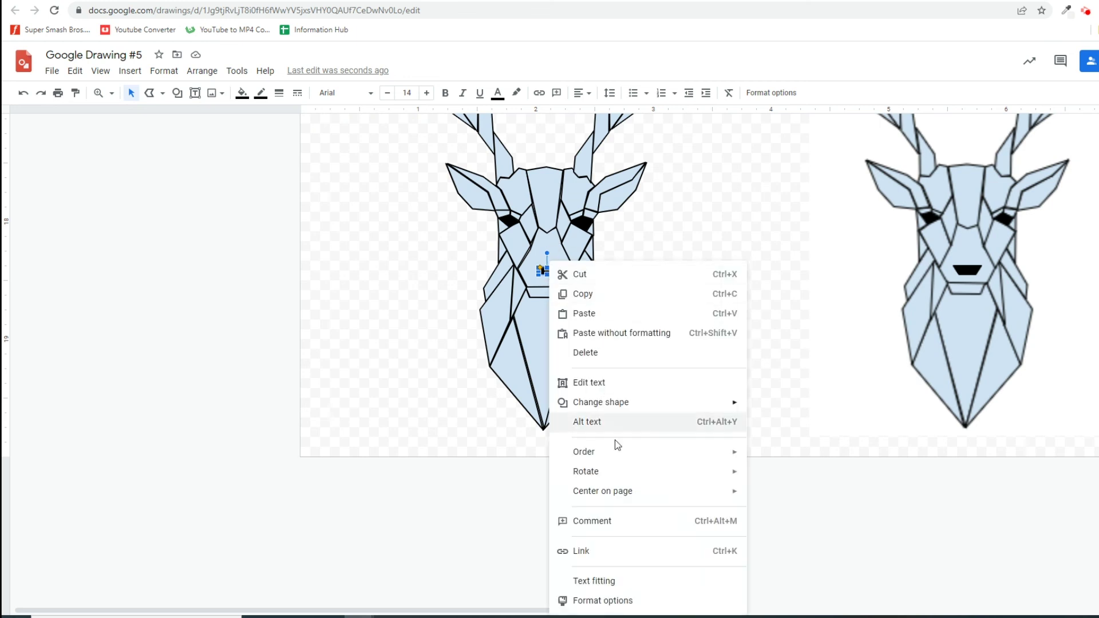
pyautogui.moveTo(621, 494)
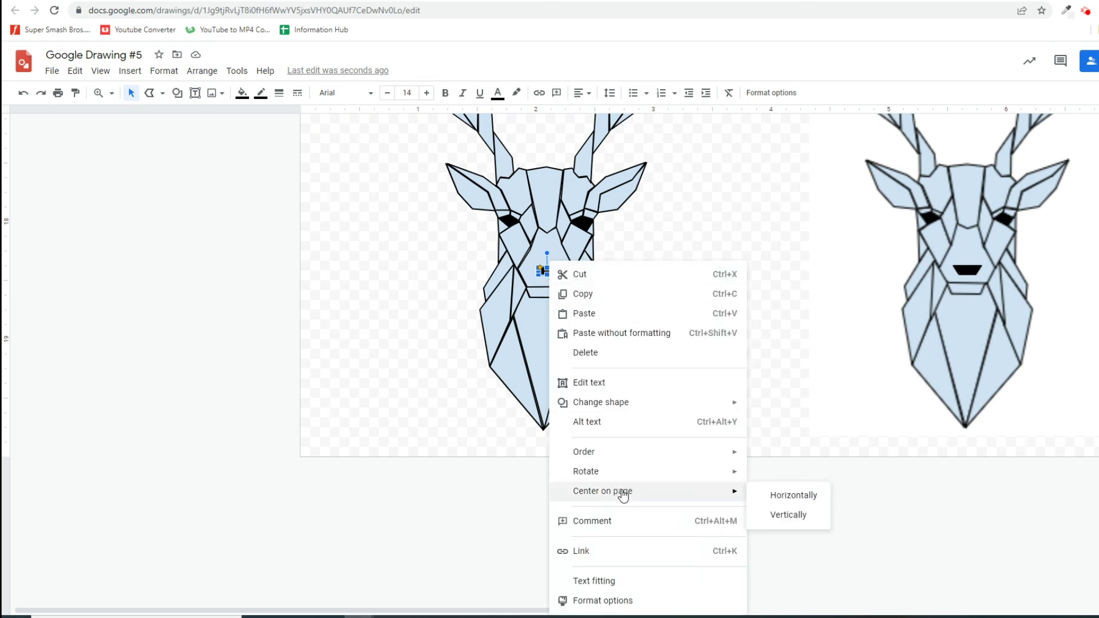
pyautogui.moveTo(622, 475)
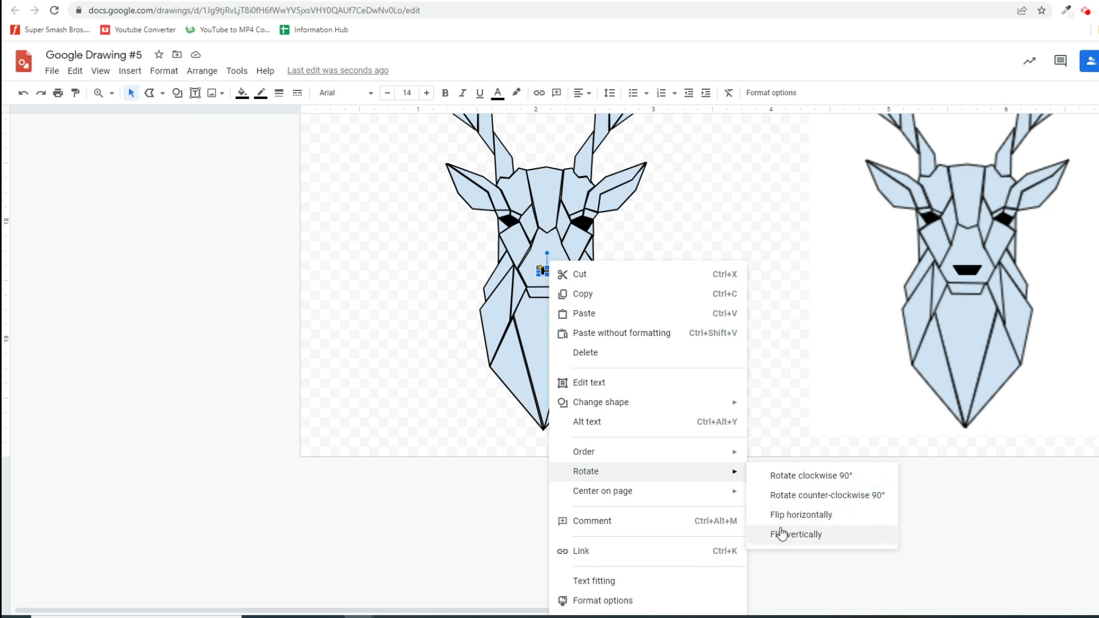
pyautogui.click(782, 533)
pyautogui.click(659, 293)
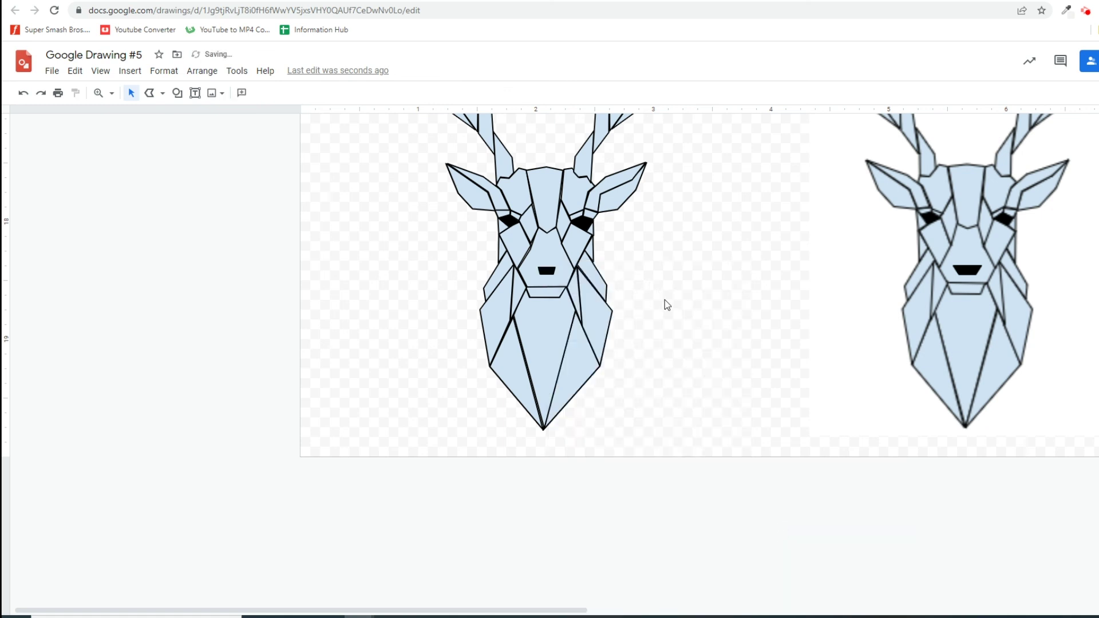
pyautogui.click(551, 270)
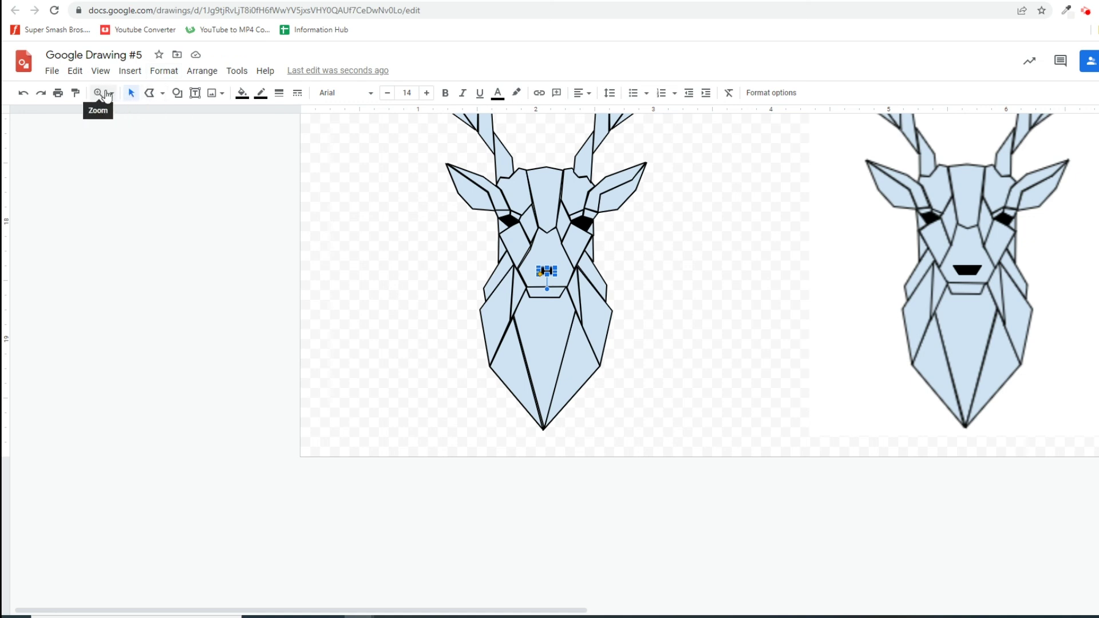
pyautogui.click(666, 258)
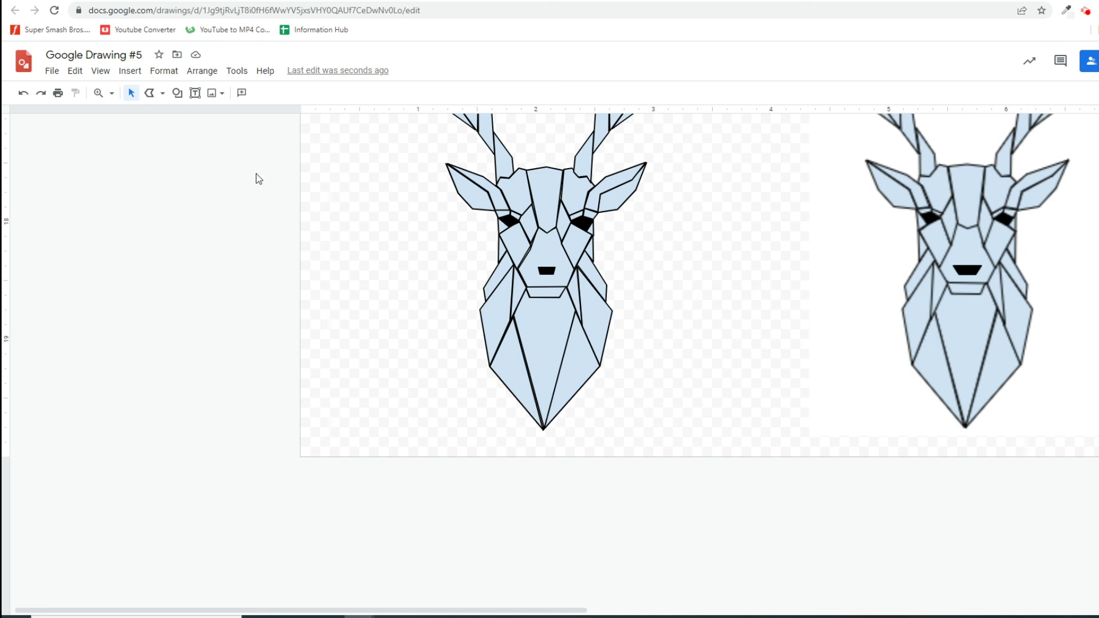
# Edit the points of the lower-left chin facet, shifting its bottom corner right onto the chin tip.
pyautogui.click(111, 93)
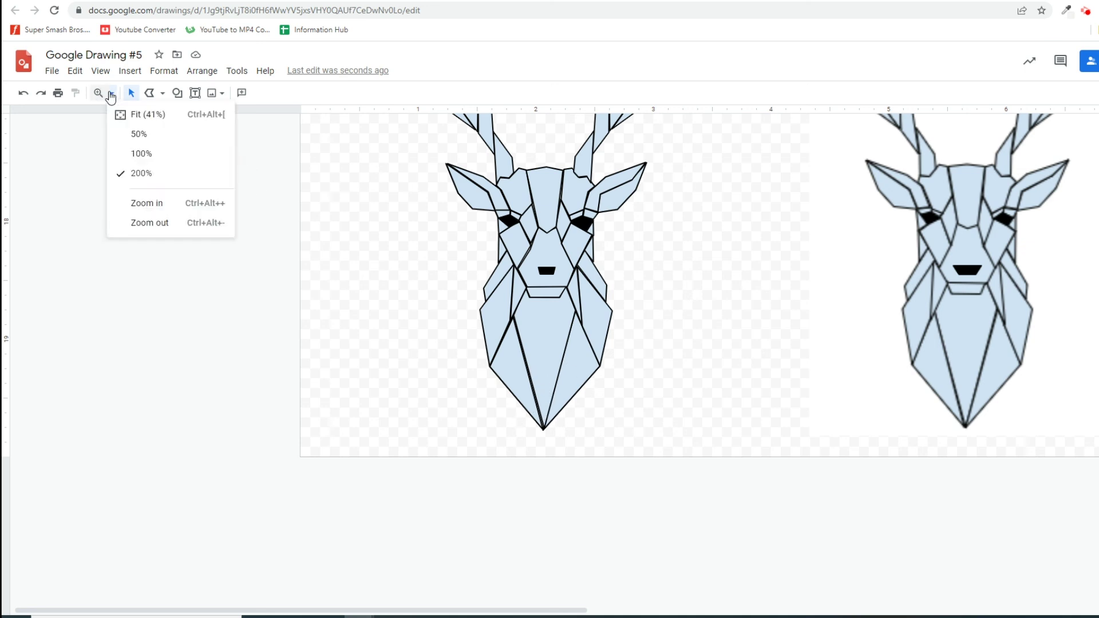
pyautogui.click(143, 206)
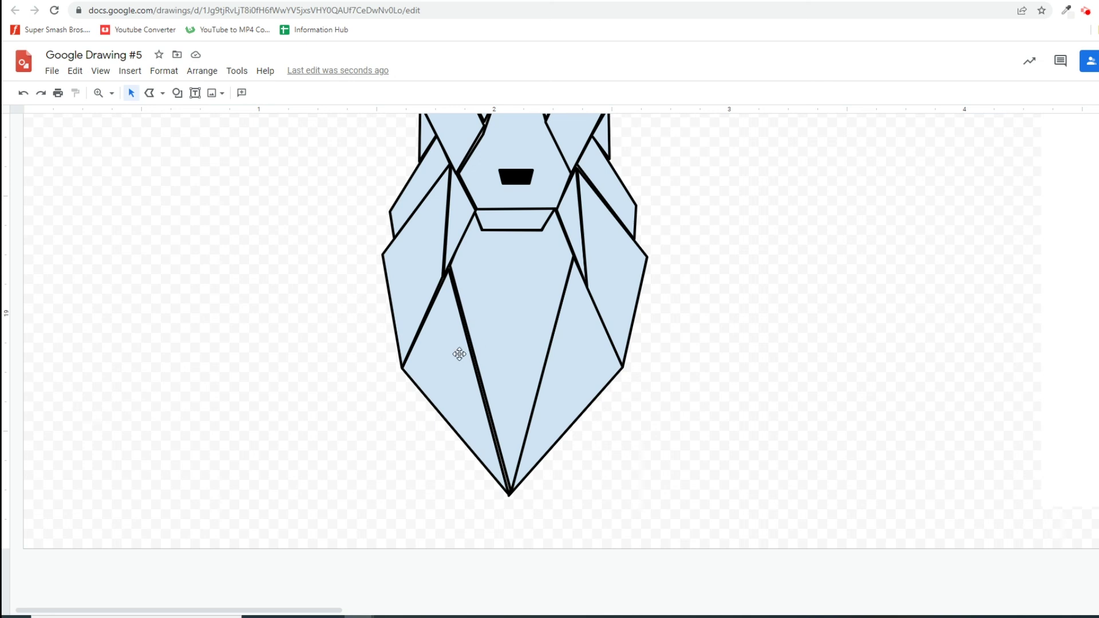
pyautogui.click(465, 414)
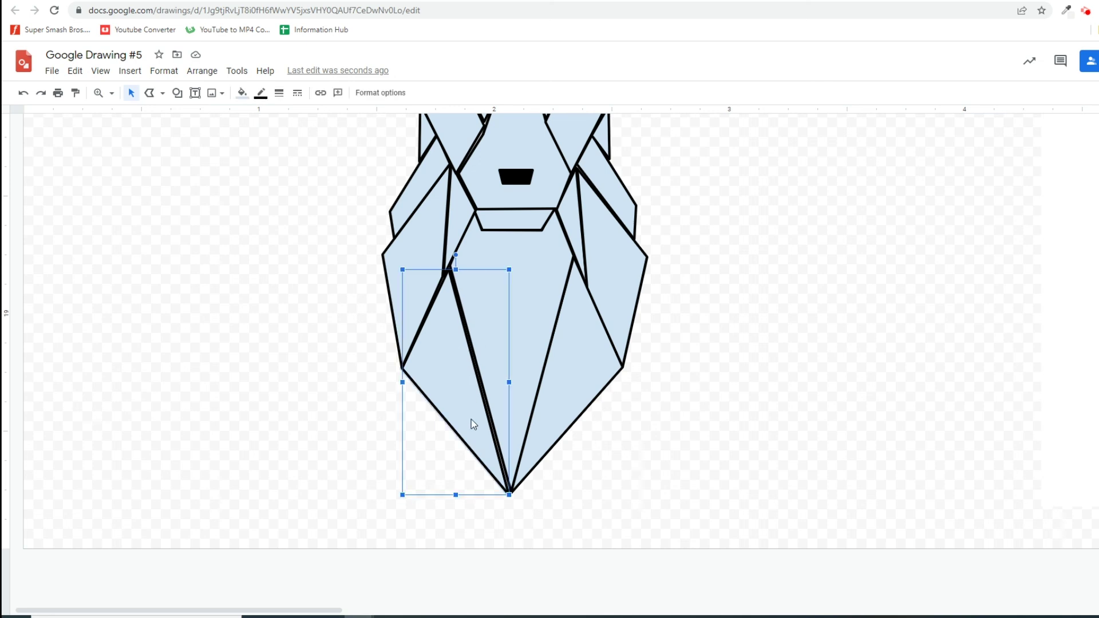
pyautogui.rightClick(472, 419)
pyautogui.click(518, 254)
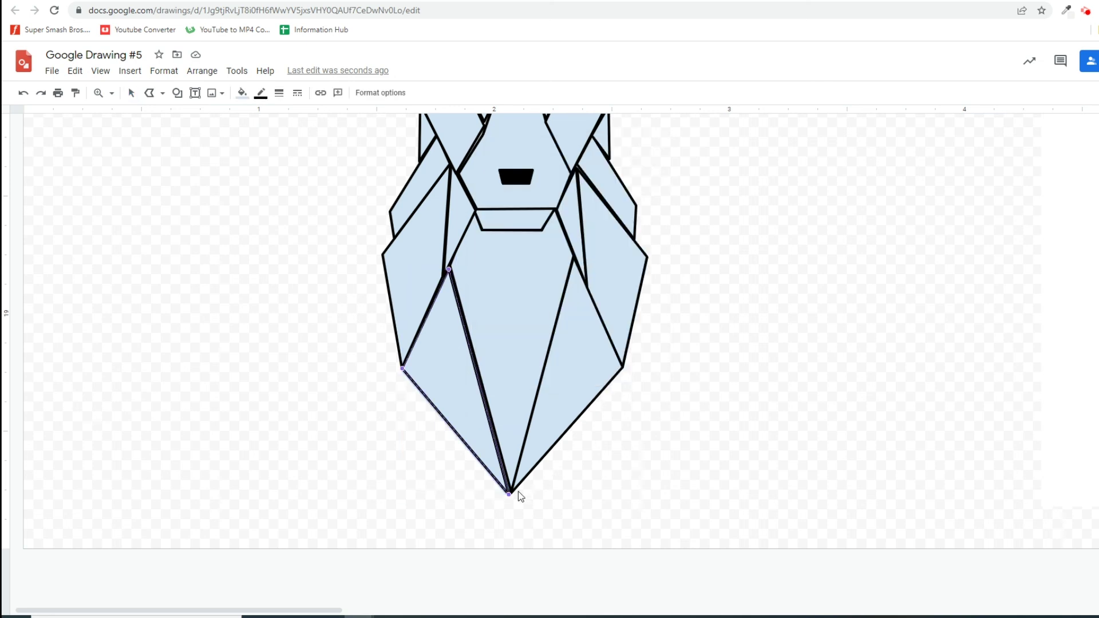
pyautogui.moveTo(510, 494); pyautogui.dragTo(511, 494)
pyautogui.press('Escape')
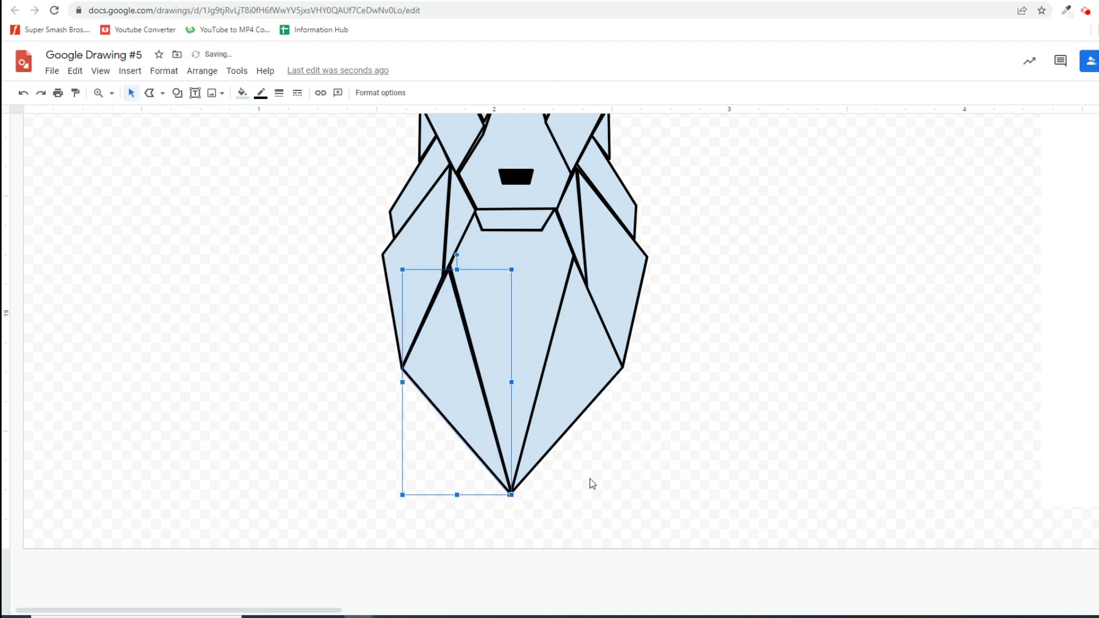
# Readjust the lower-left chin facet's bottom corner, moving it slightly down and left over the stray outline end at the chin tip.
pyautogui.click(588, 482)
pyautogui.click(508, 494)
pyautogui.click(111, 93)
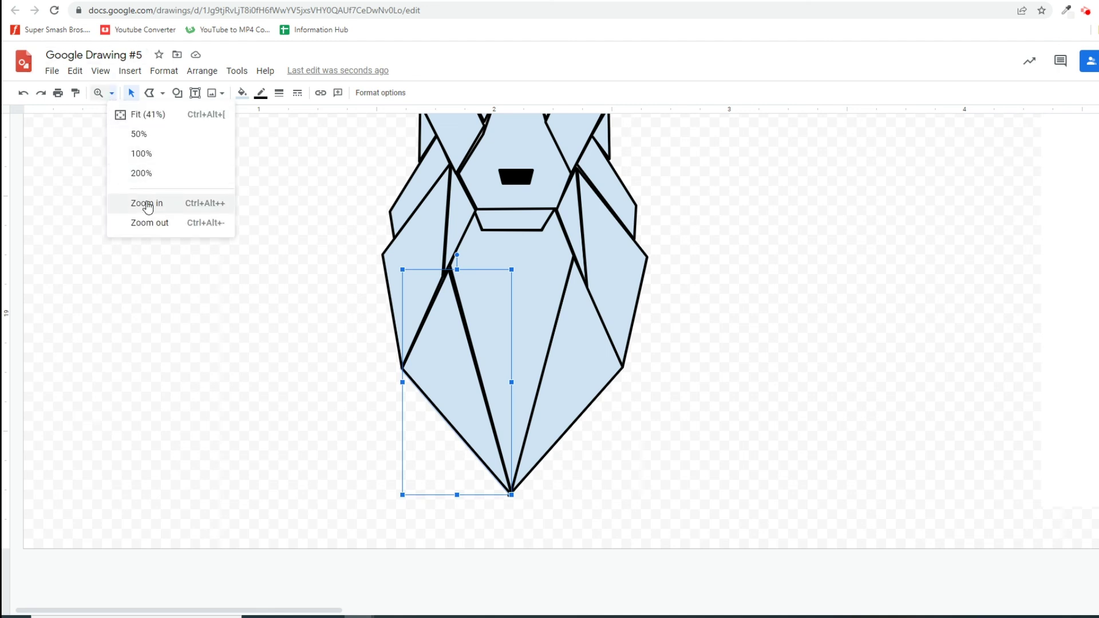
pyautogui.click(147, 203)
pyautogui.scroll(-3, 395, 267)
pyautogui.rightClick(390, 403)
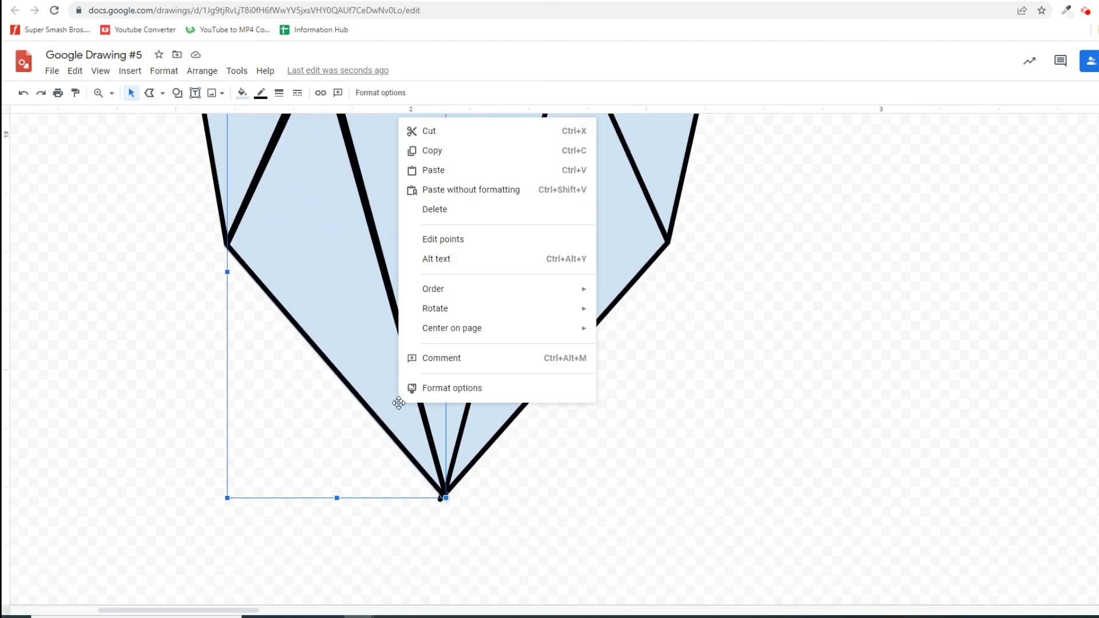
pyautogui.click(442, 244)
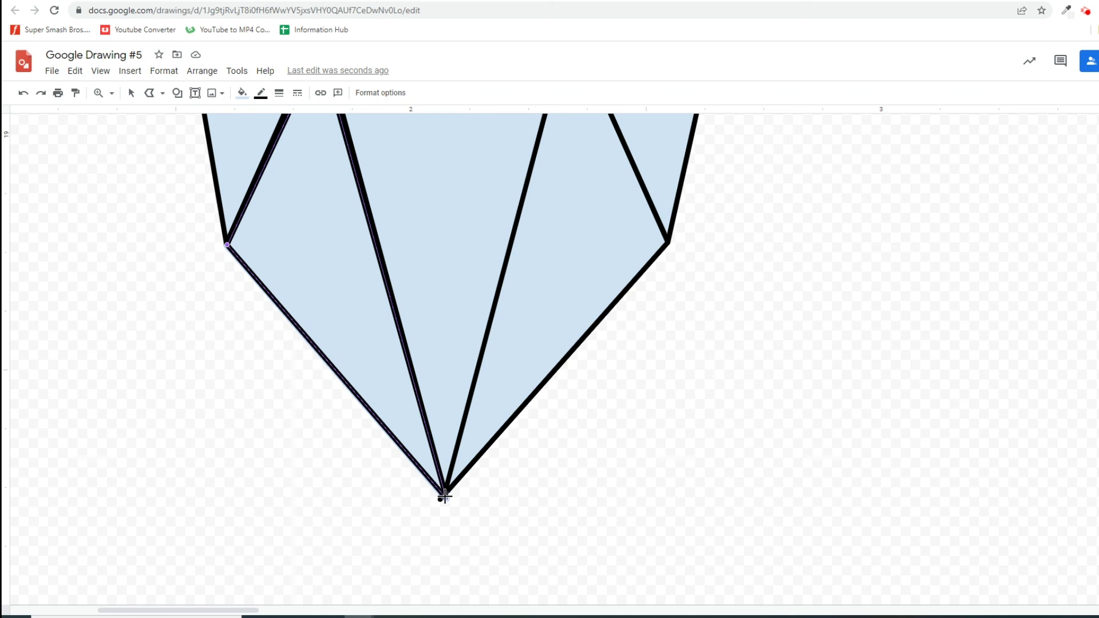
pyautogui.moveTo(446, 496); pyautogui.dragTo(442, 499)
pyautogui.press('Escape')
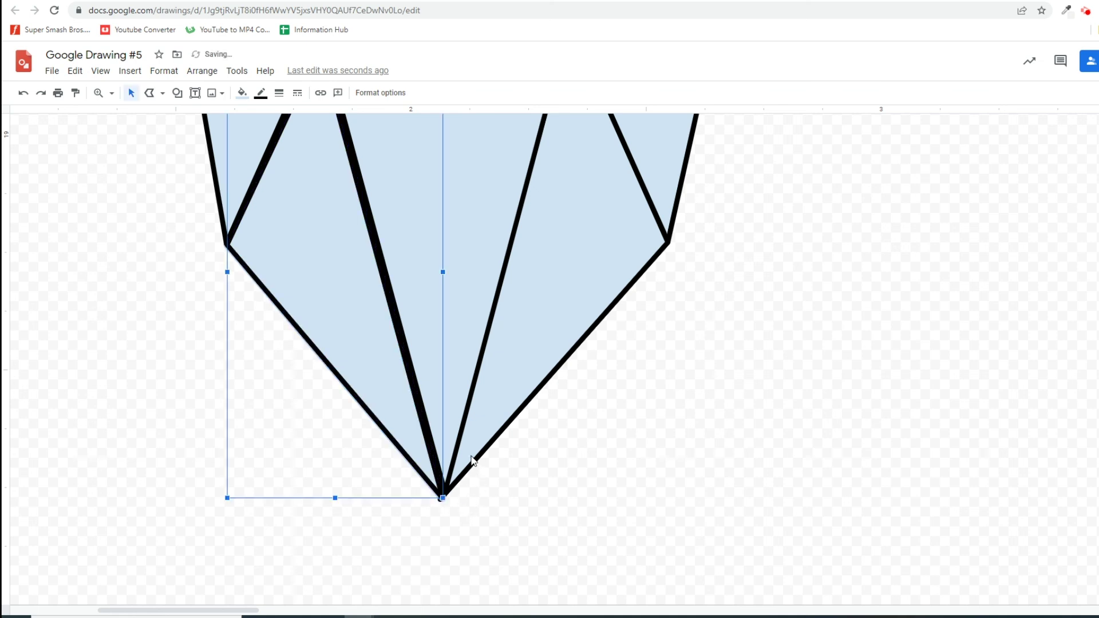
# Edit the points of the lower-right chin facet, nudging its bottom corner slightly down and left onto the chin tip.
pyautogui.press('Escape')
pyautogui.doubleClick(444, 496)
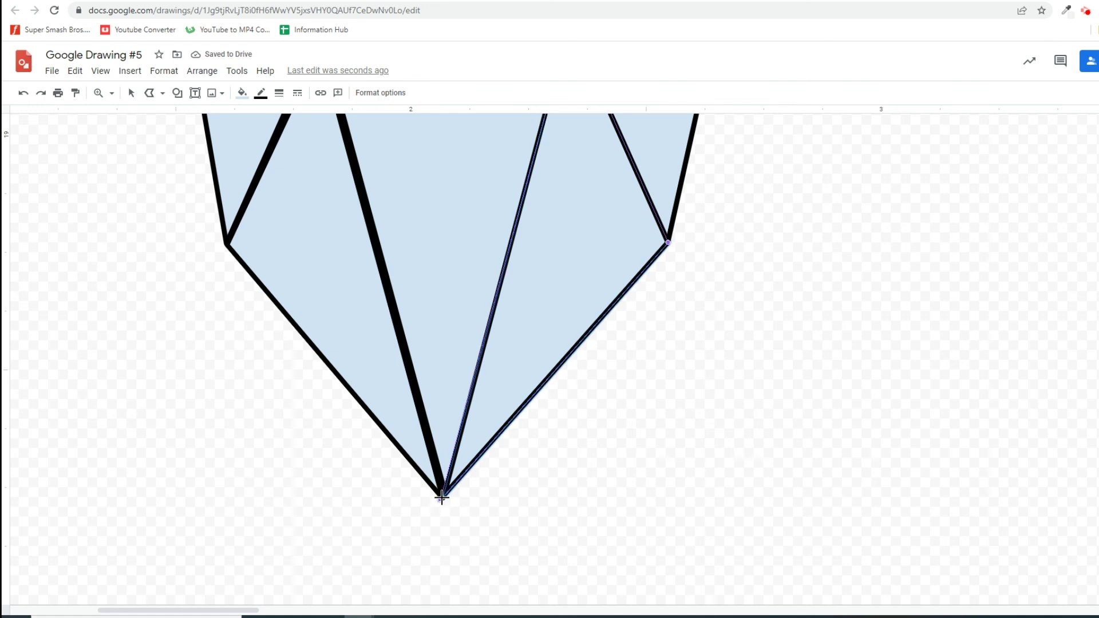
pyautogui.press('Escape')
pyautogui.press('Escape')
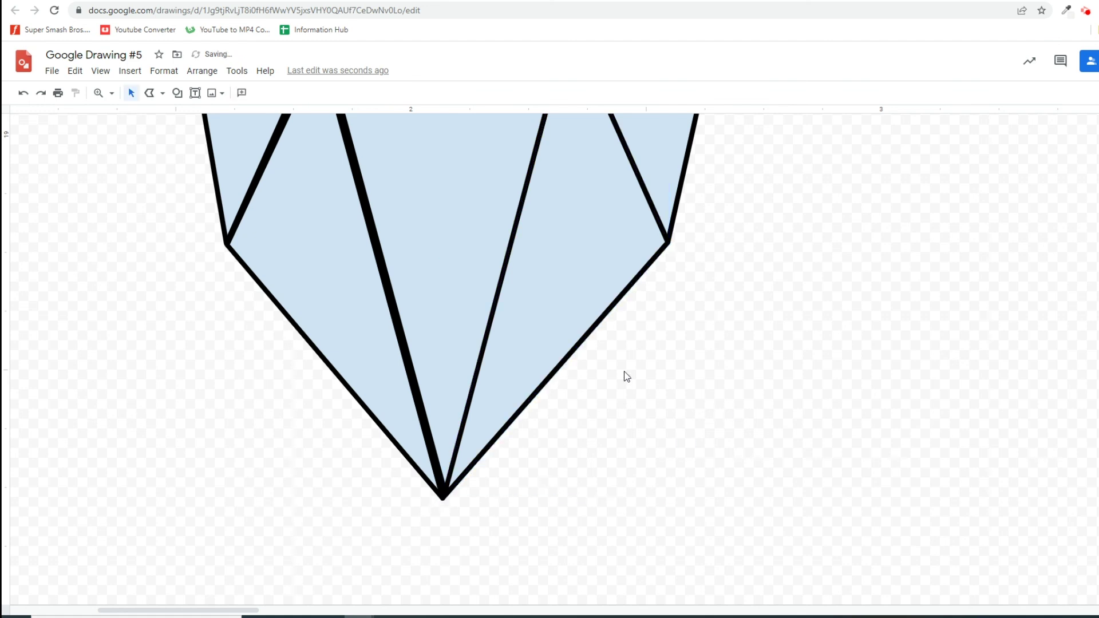
# Edit the points of the central chin facet, shifting its upper-left corner slightly left and down onto the adjoining facet's corner.
pyautogui.scroll(3, 624, 375)
pyautogui.scroll(2, 626, 369)
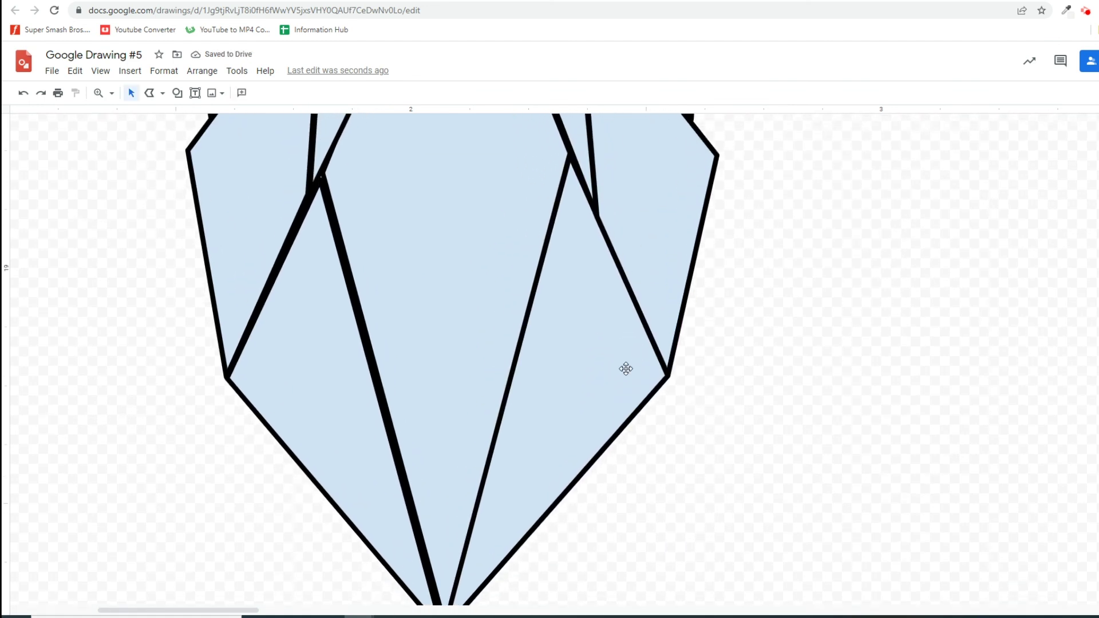
pyautogui.click(394, 305)
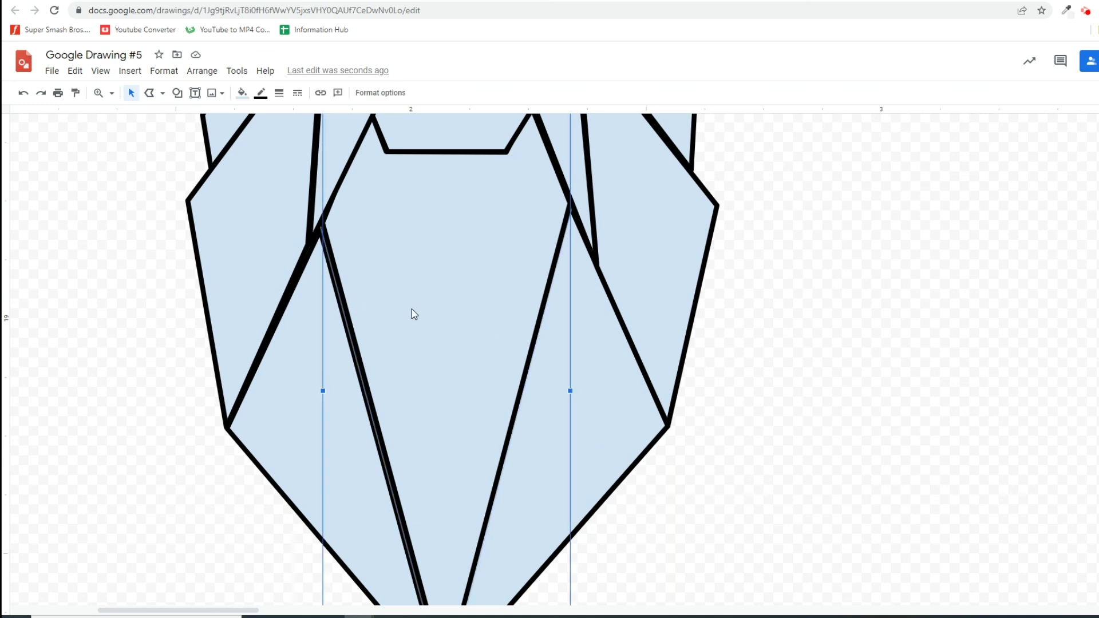
pyautogui.rightClick(411, 310)
pyautogui.click(456, 433)
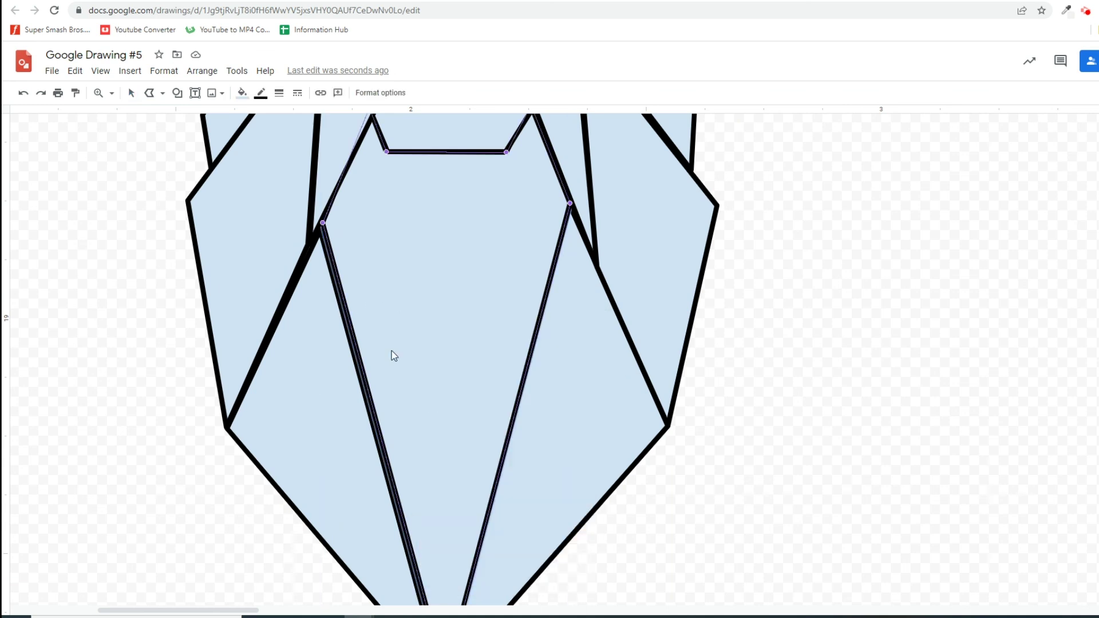
pyautogui.moveTo(323, 223); pyautogui.dragTo(320, 225)
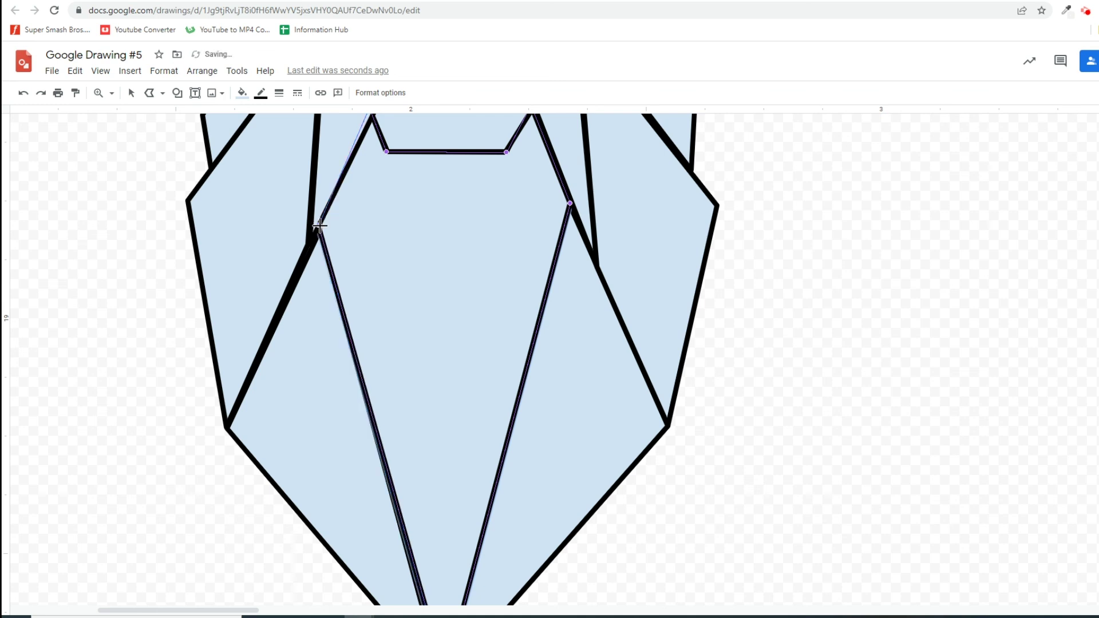
pyautogui.press('Escape')
# Move the central chin facet's bottom corner slightly down so it meets the side facets at the chin tip.
pyautogui.scroll(-4, 789, 319)
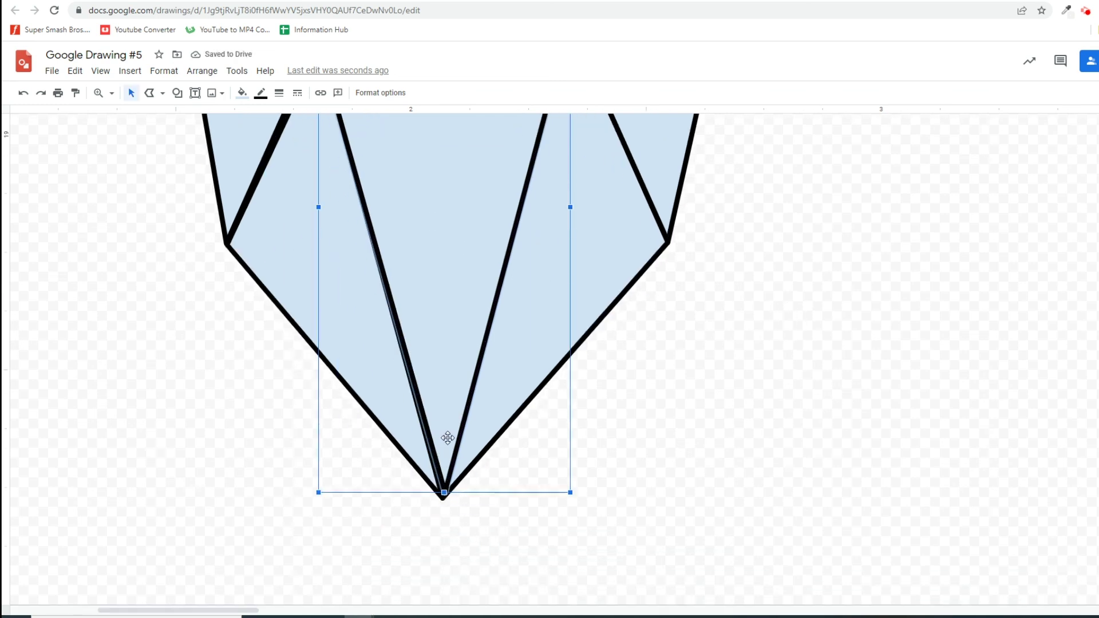
pyautogui.doubleClick(451, 473)
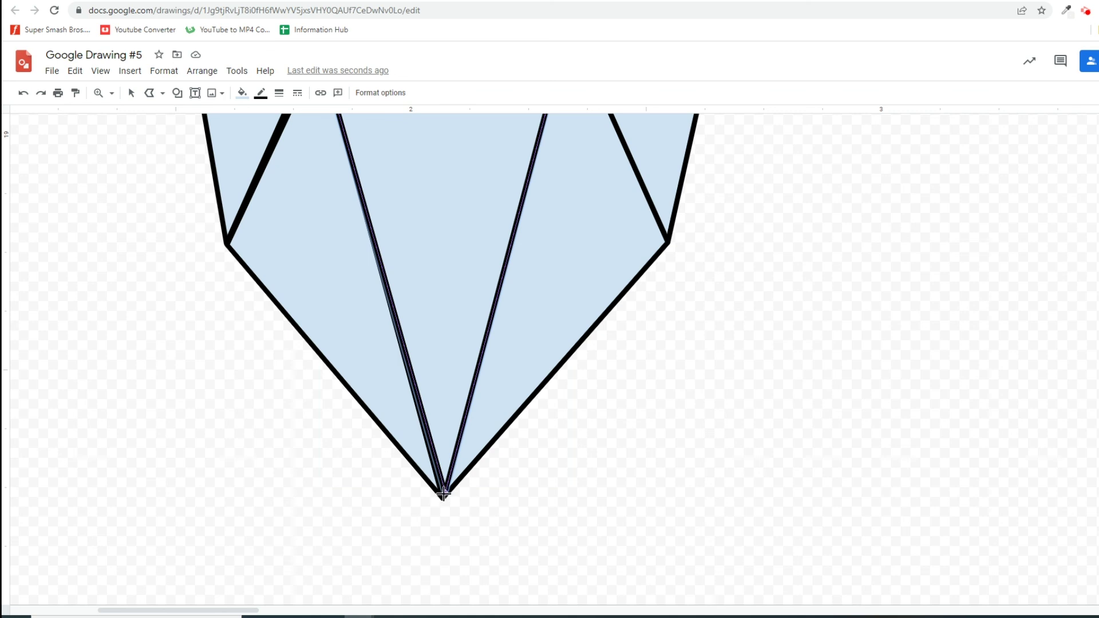
pyautogui.moveTo(443, 493); pyautogui.dragTo(443, 496)
pyautogui.press('Escape')
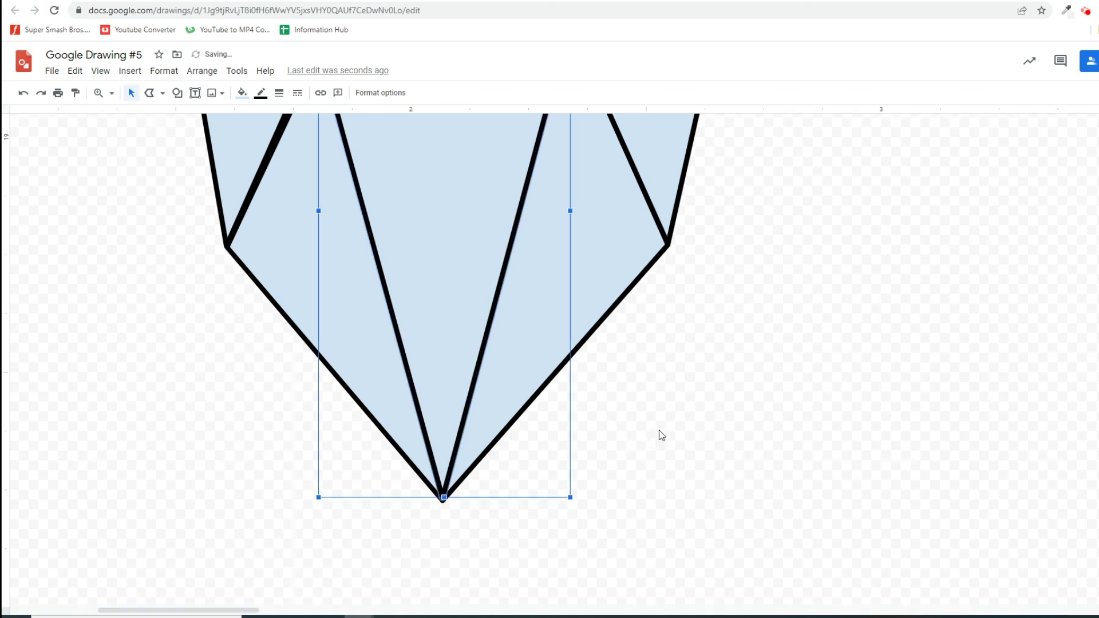
# Return to 100% zoom, select all pieces of the traced deer and group them into one object.
pyautogui.scroll(4, 660, 431)
pyautogui.click(112, 93)
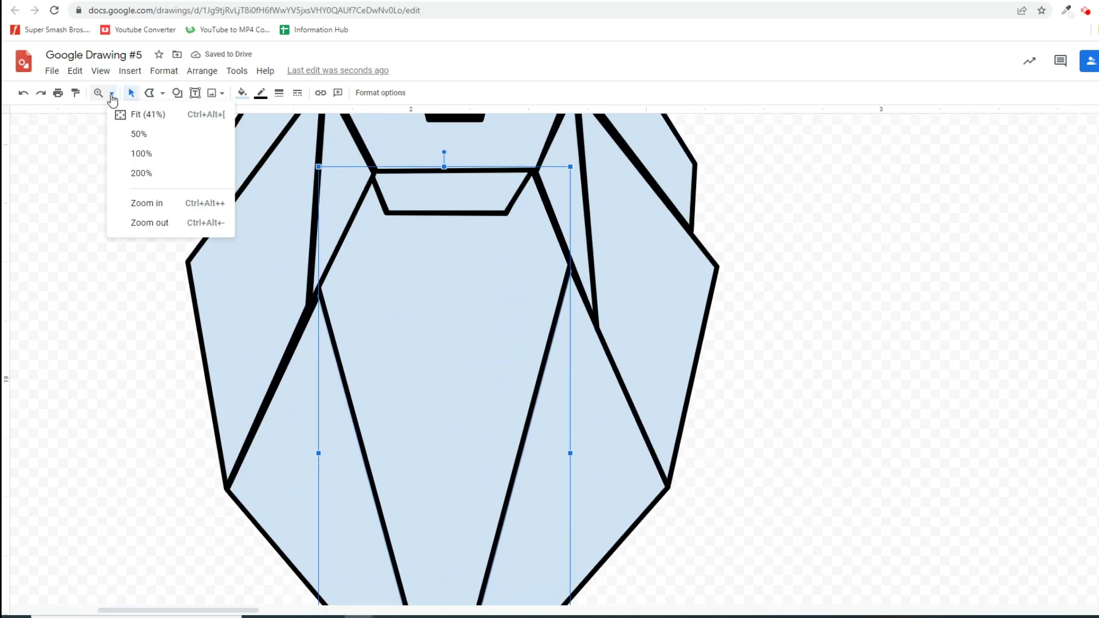
pyautogui.click(133, 153)
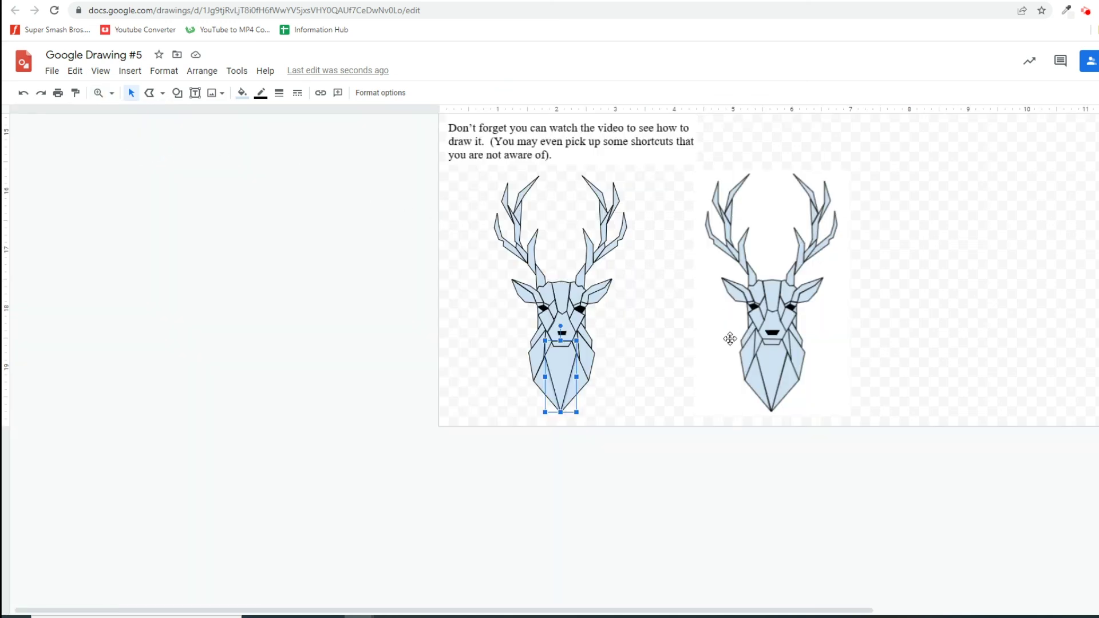
pyautogui.click(657, 331)
pyautogui.moveTo(473, 166); pyautogui.dragTo(666, 431)
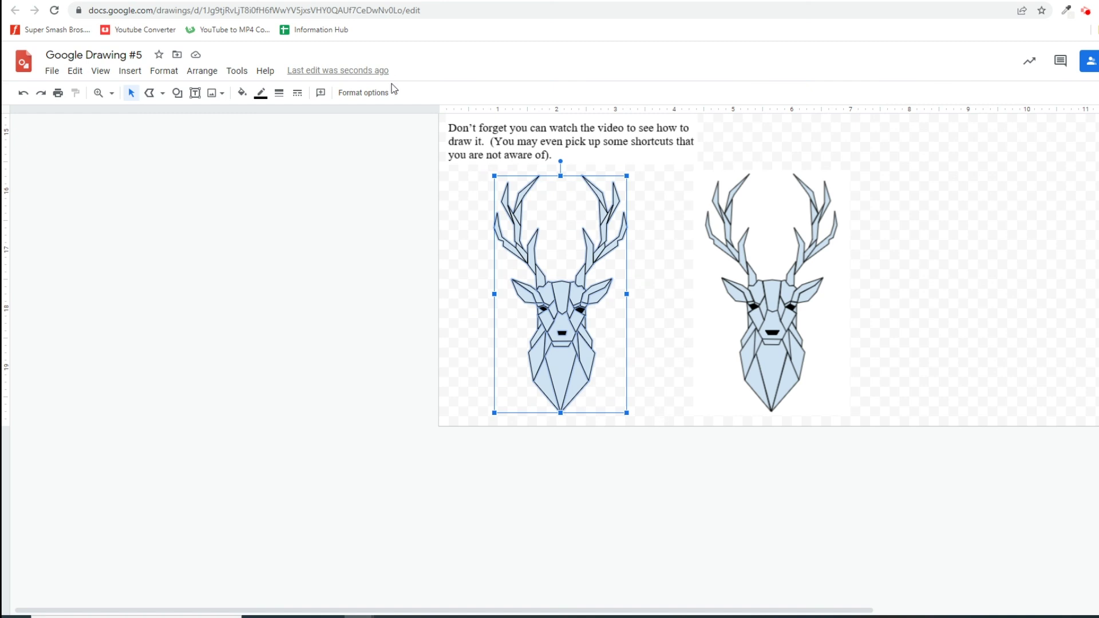
pyautogui.rightClick(576, 300)
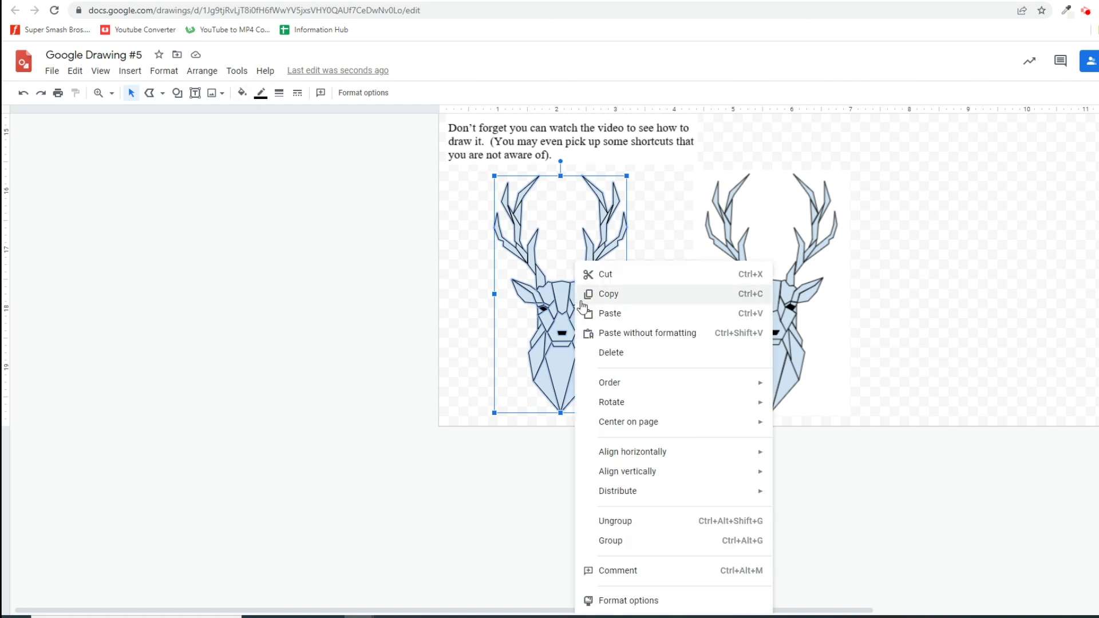
pyautogui.click(666, 542)
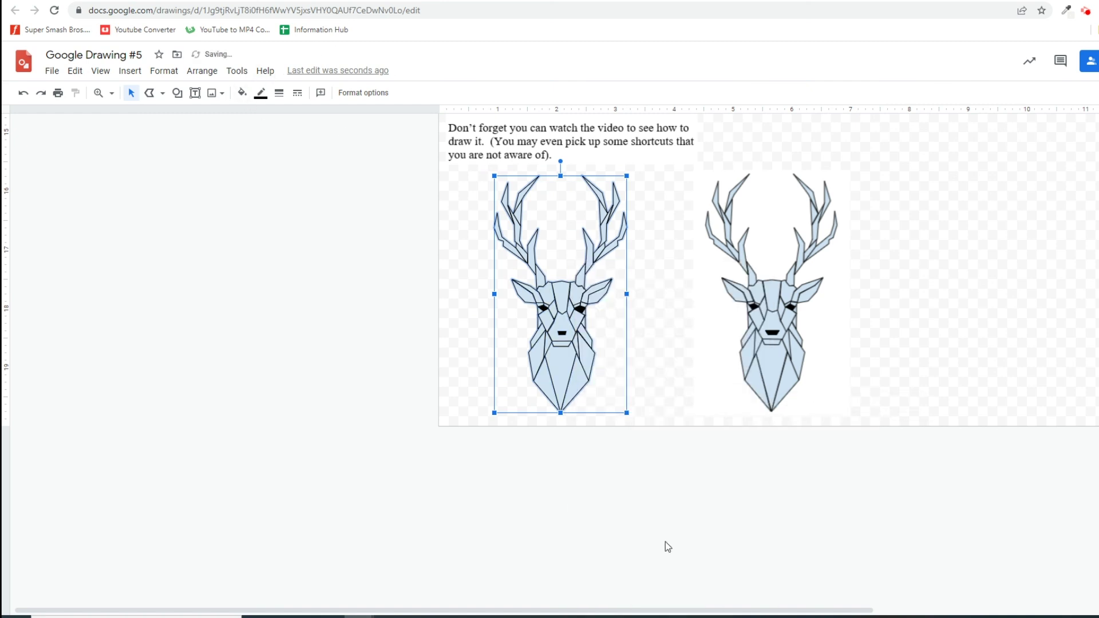
# Put the deer reference image back under the Drill 4 text and place the grouped tracing to its right.
pyautogui.moveTo(552, 326); pyautogui.dragTo(953, 316)
pyautogui.moveTo(798, 316); pyautogui.dragTo(590, 315)
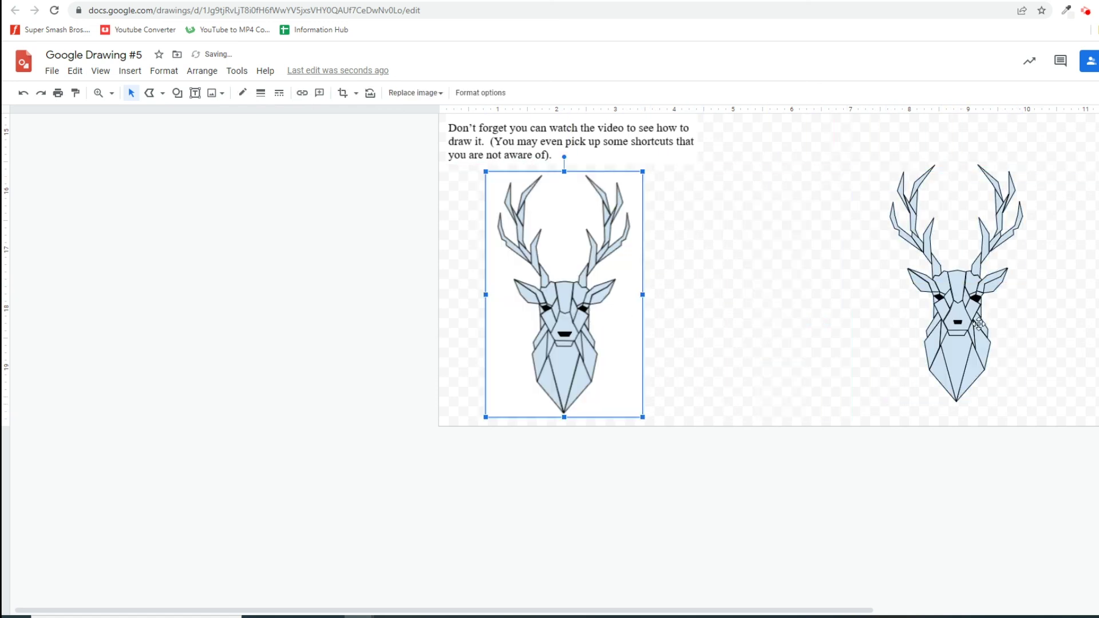
pyautogui.moveTo(968, 320); pyautogui.dragTo(845, 319)
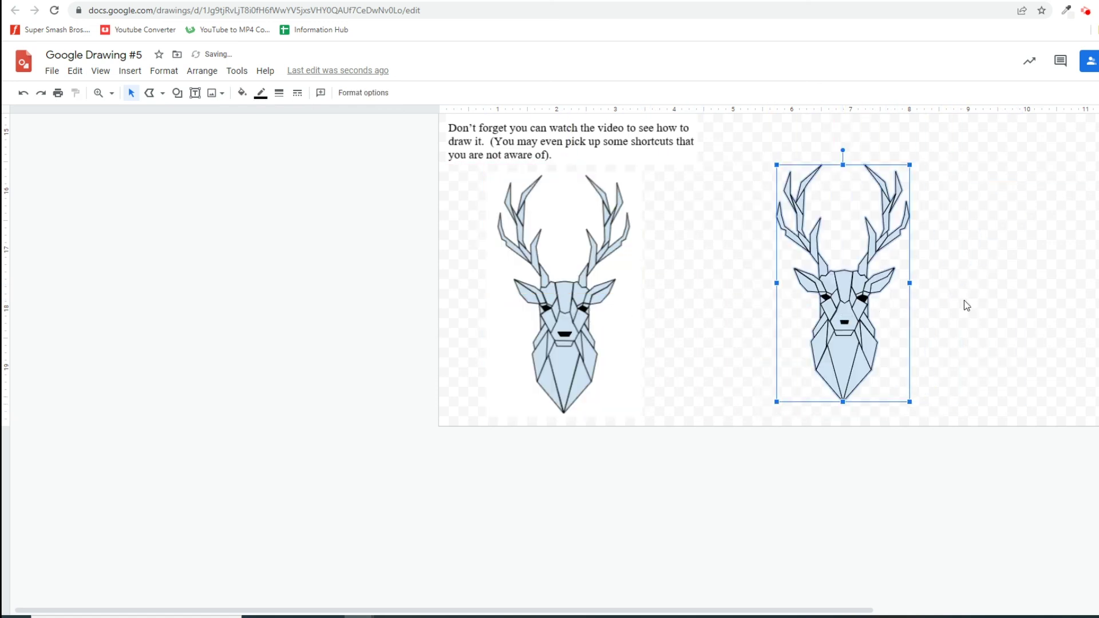
pyautogui.click(988, 299)
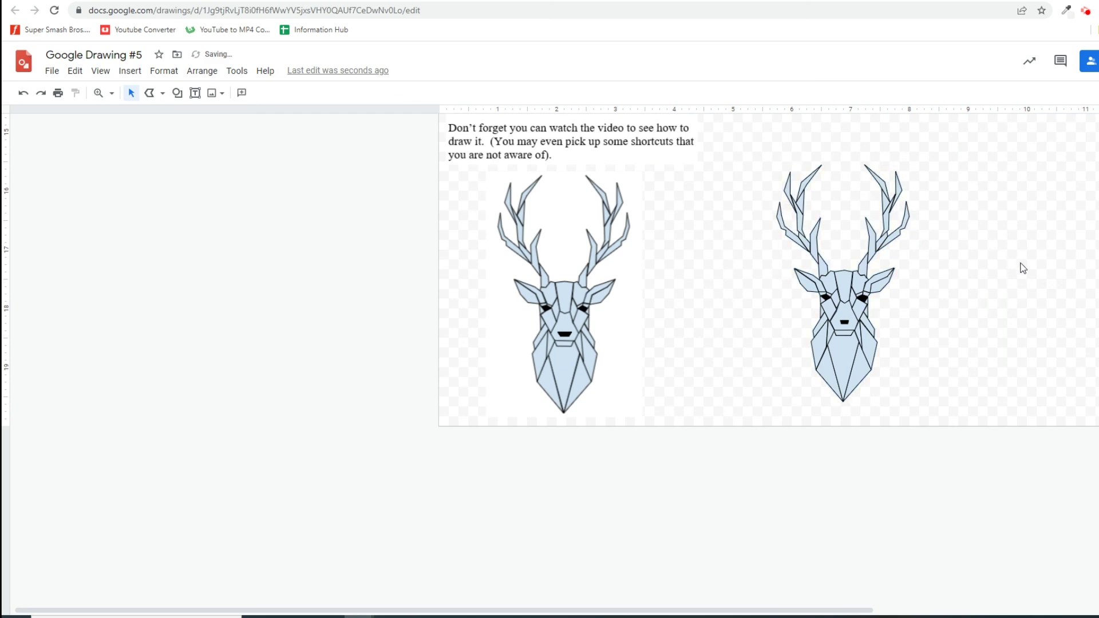
# Zoom out to 50% and review the finished drawings of Drills 1 to 4 beside their references.
pyautogui.scroll(7, 1024, 268)
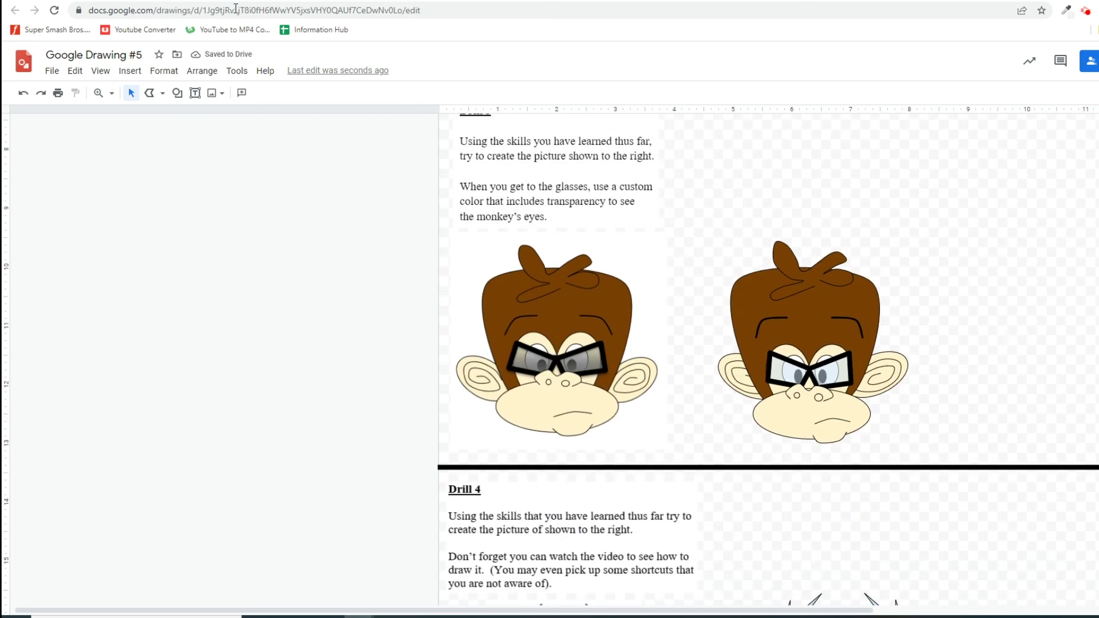
pyautogui.click(108, 93)
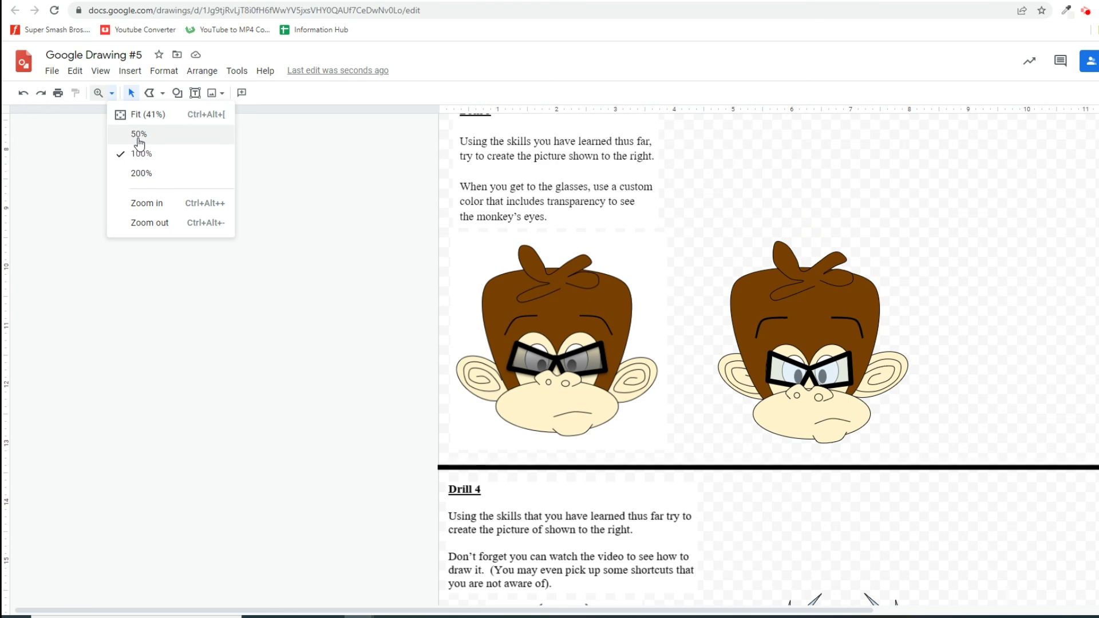
pyautogui.click(139, 135)
pyautogui.scroll(2, 893, 267)
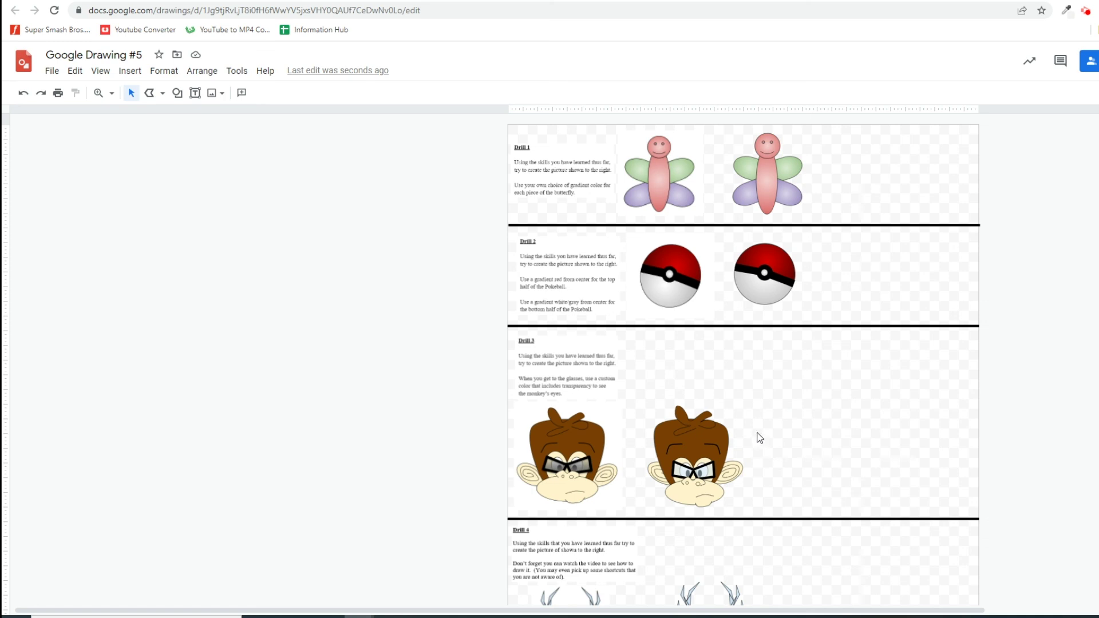
pyautogui.scroll(-2, 789, 432)
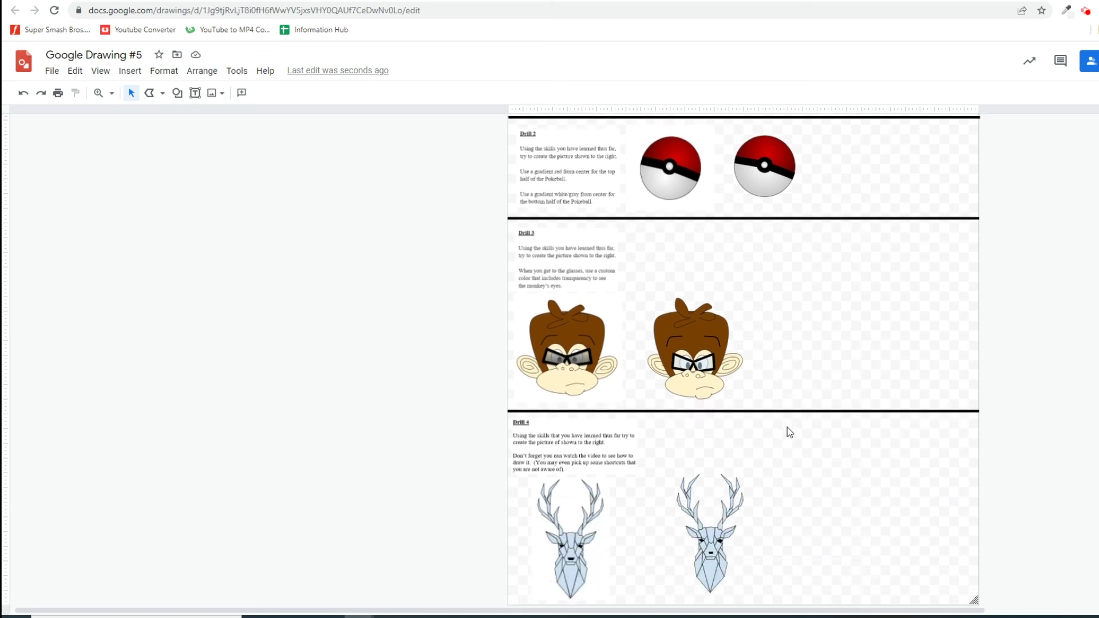